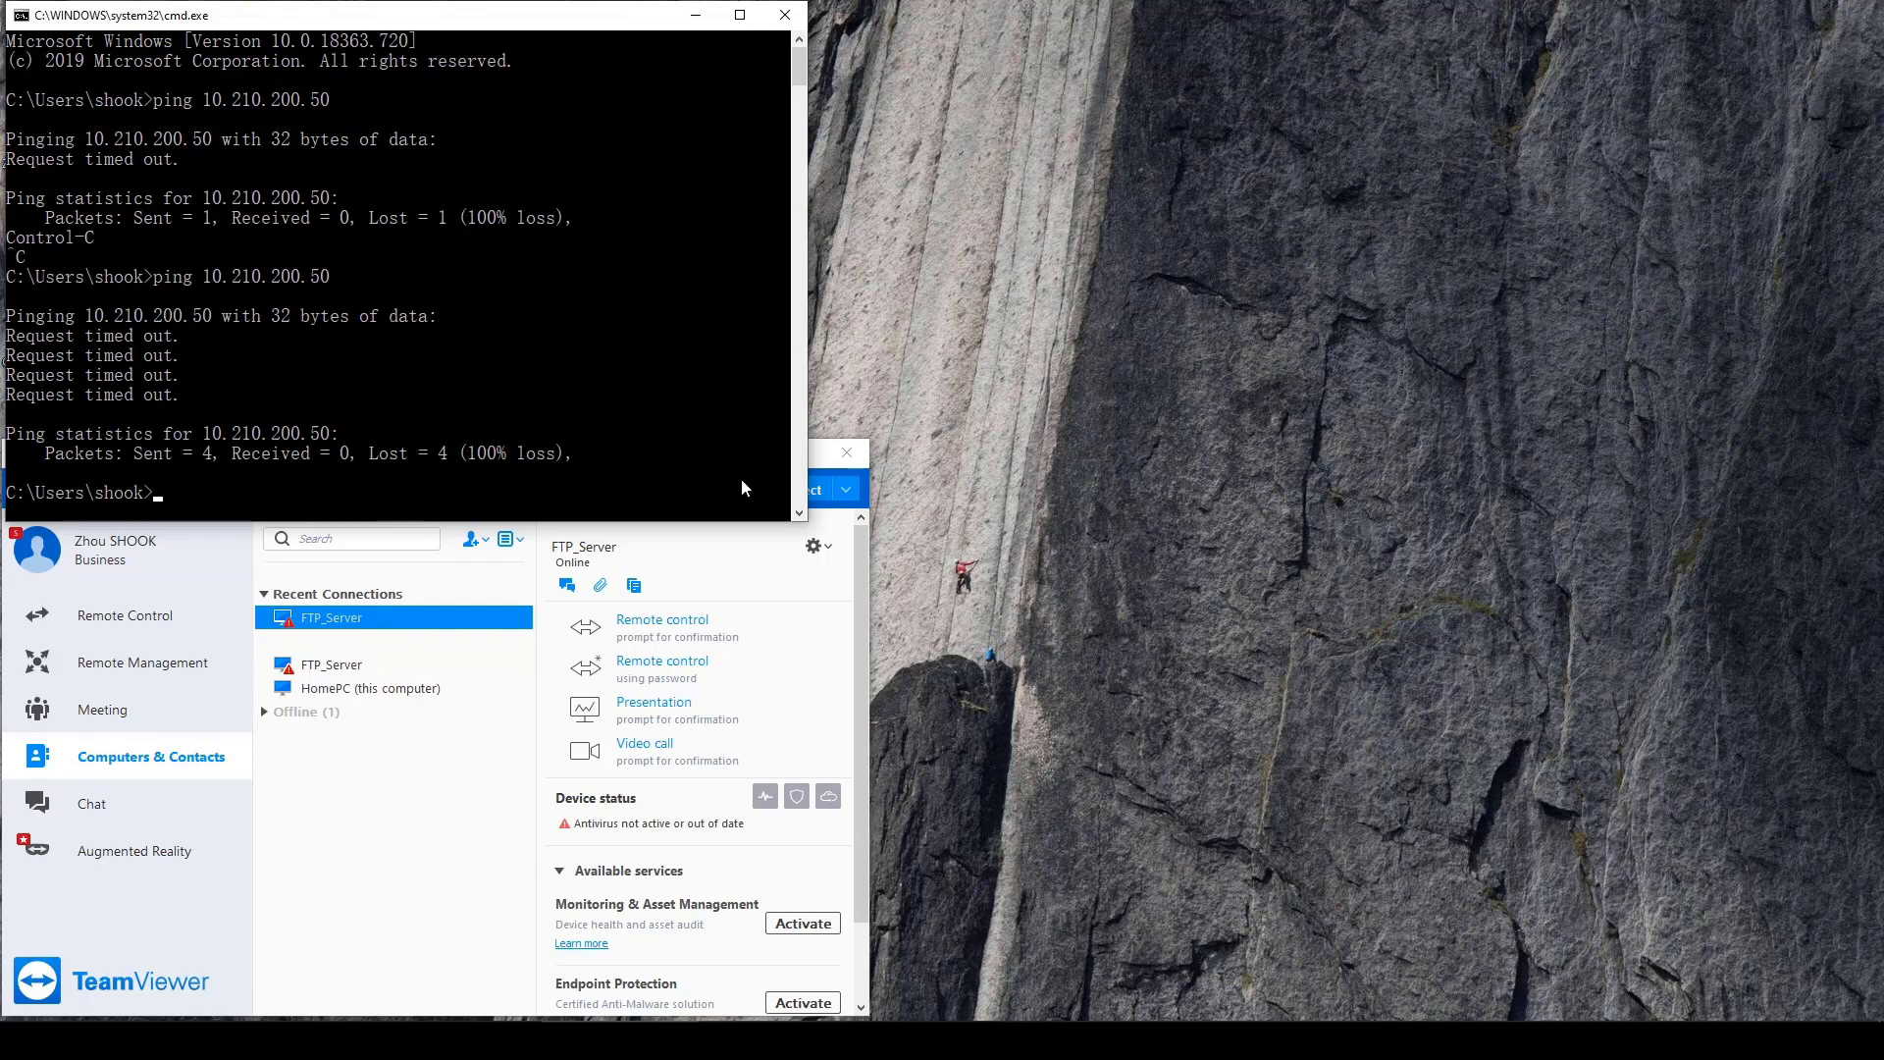
Close the remote command window and log in to vSphere Client with the SSO administrator credentials.
left_click(856, 1041)
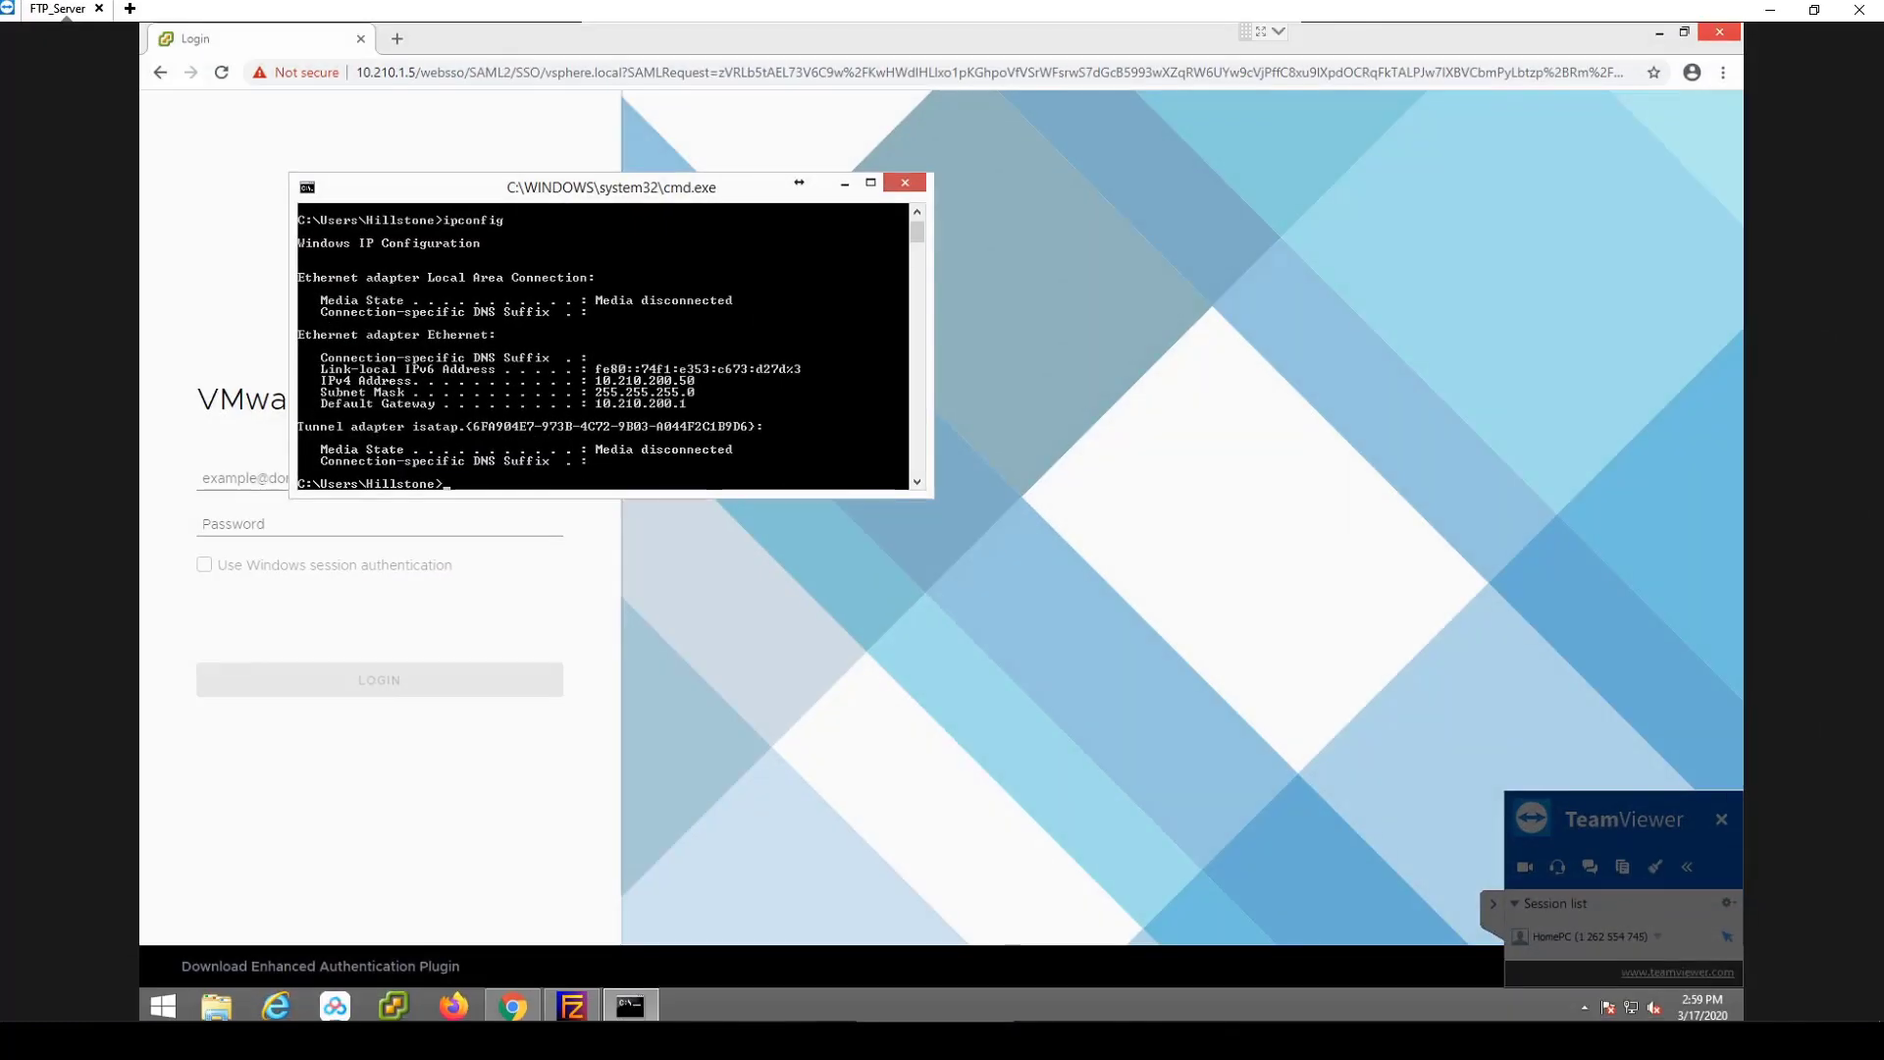
left_click(905, 182)
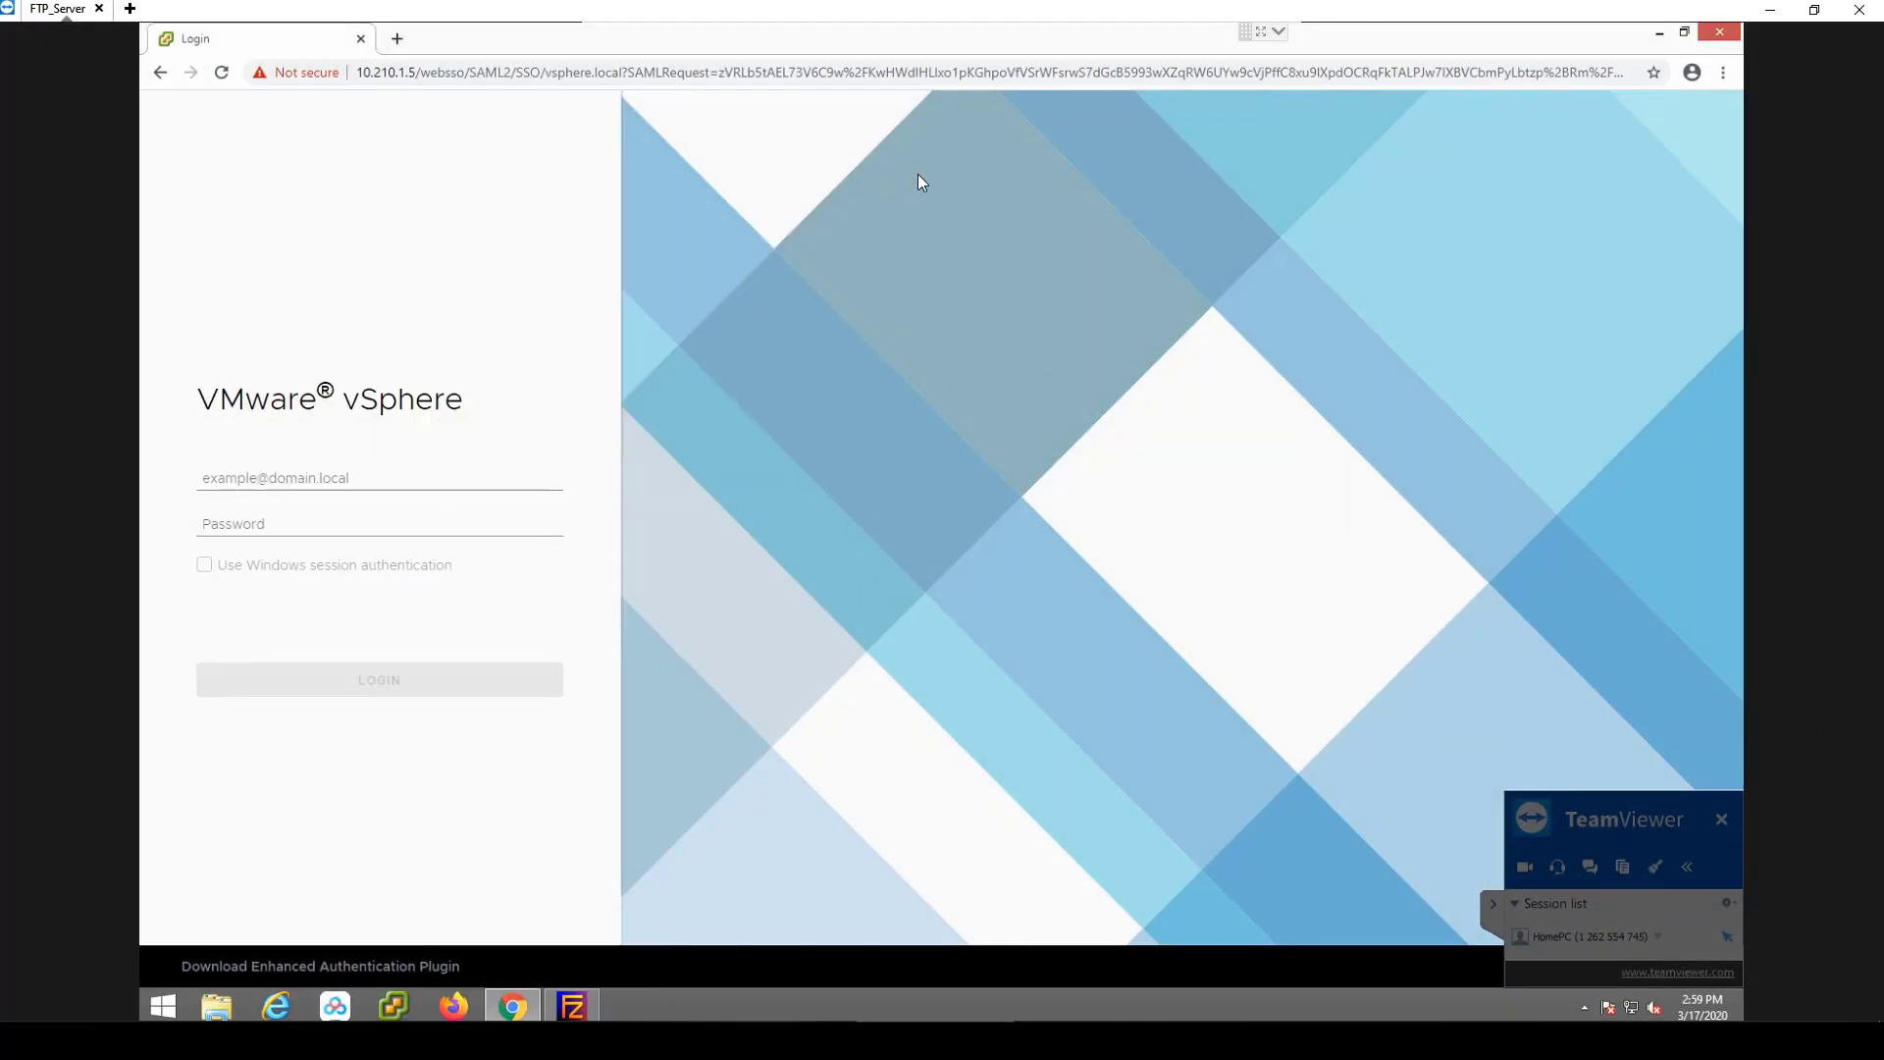
left_click(297, 477)
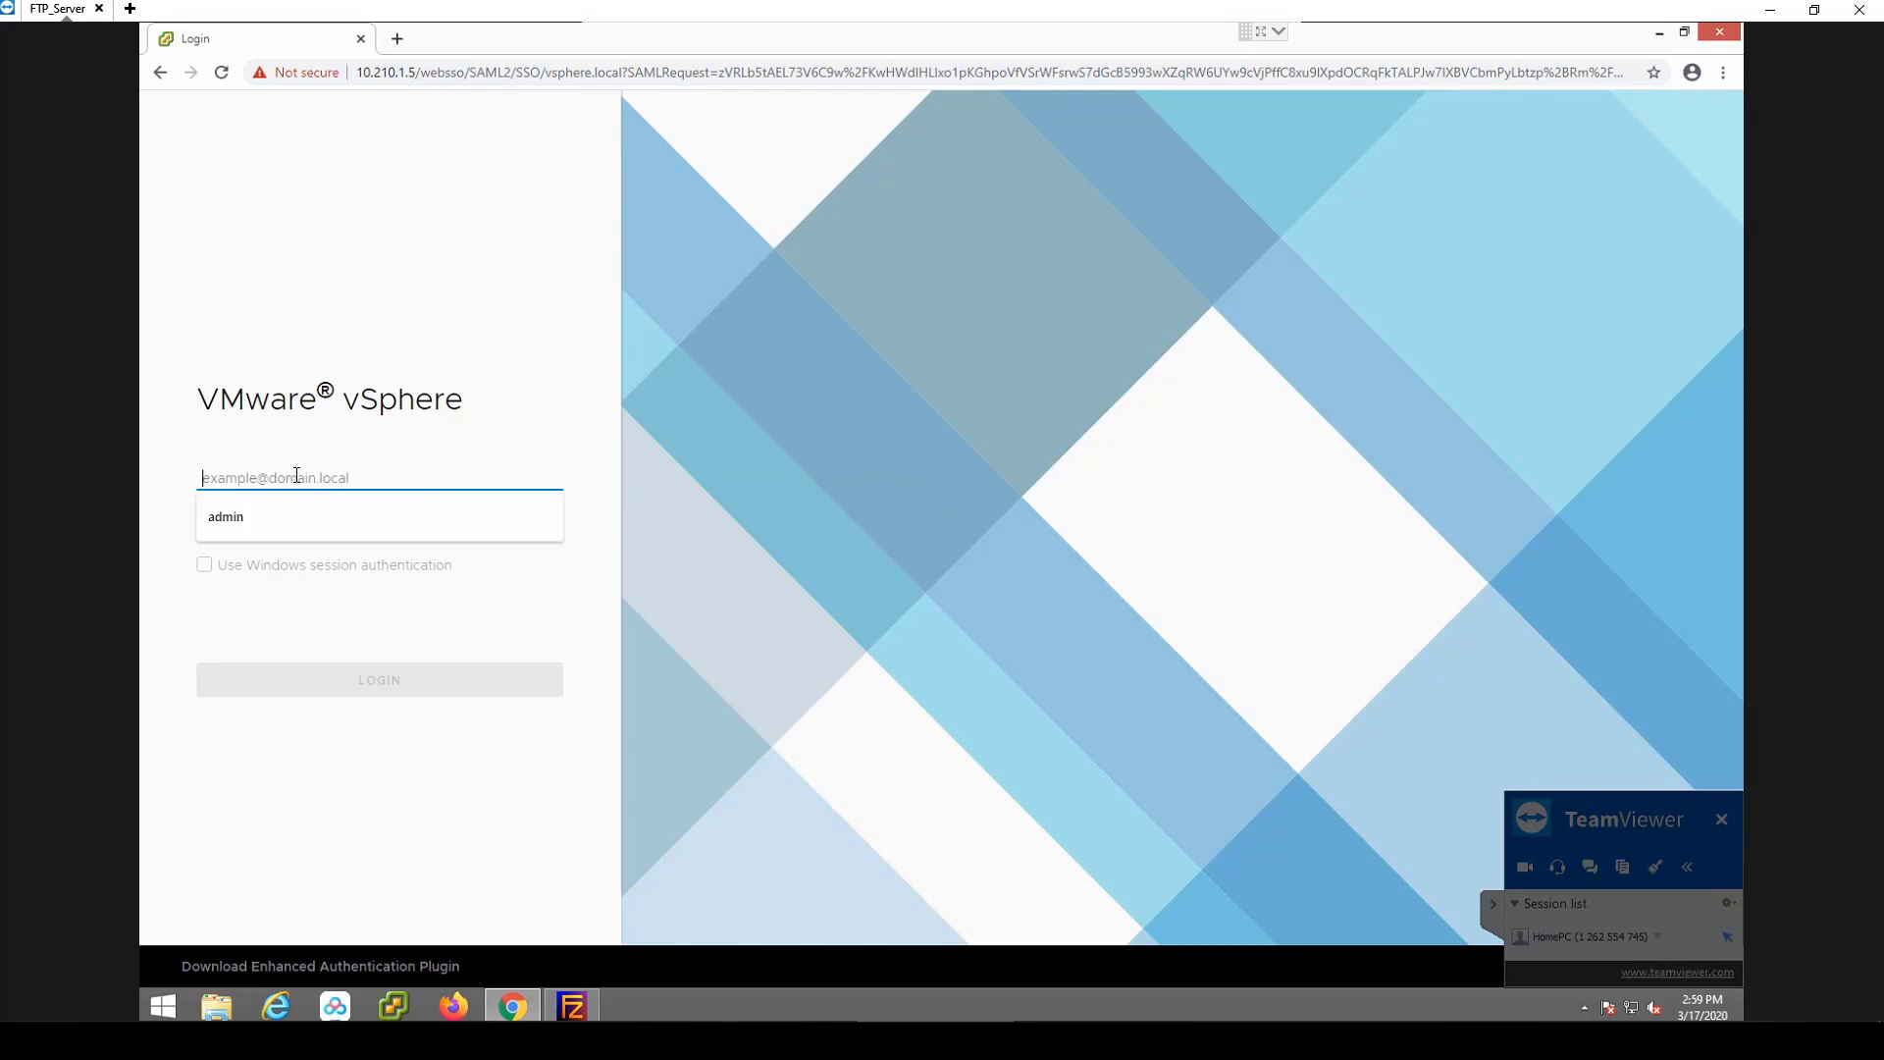
type("administ")
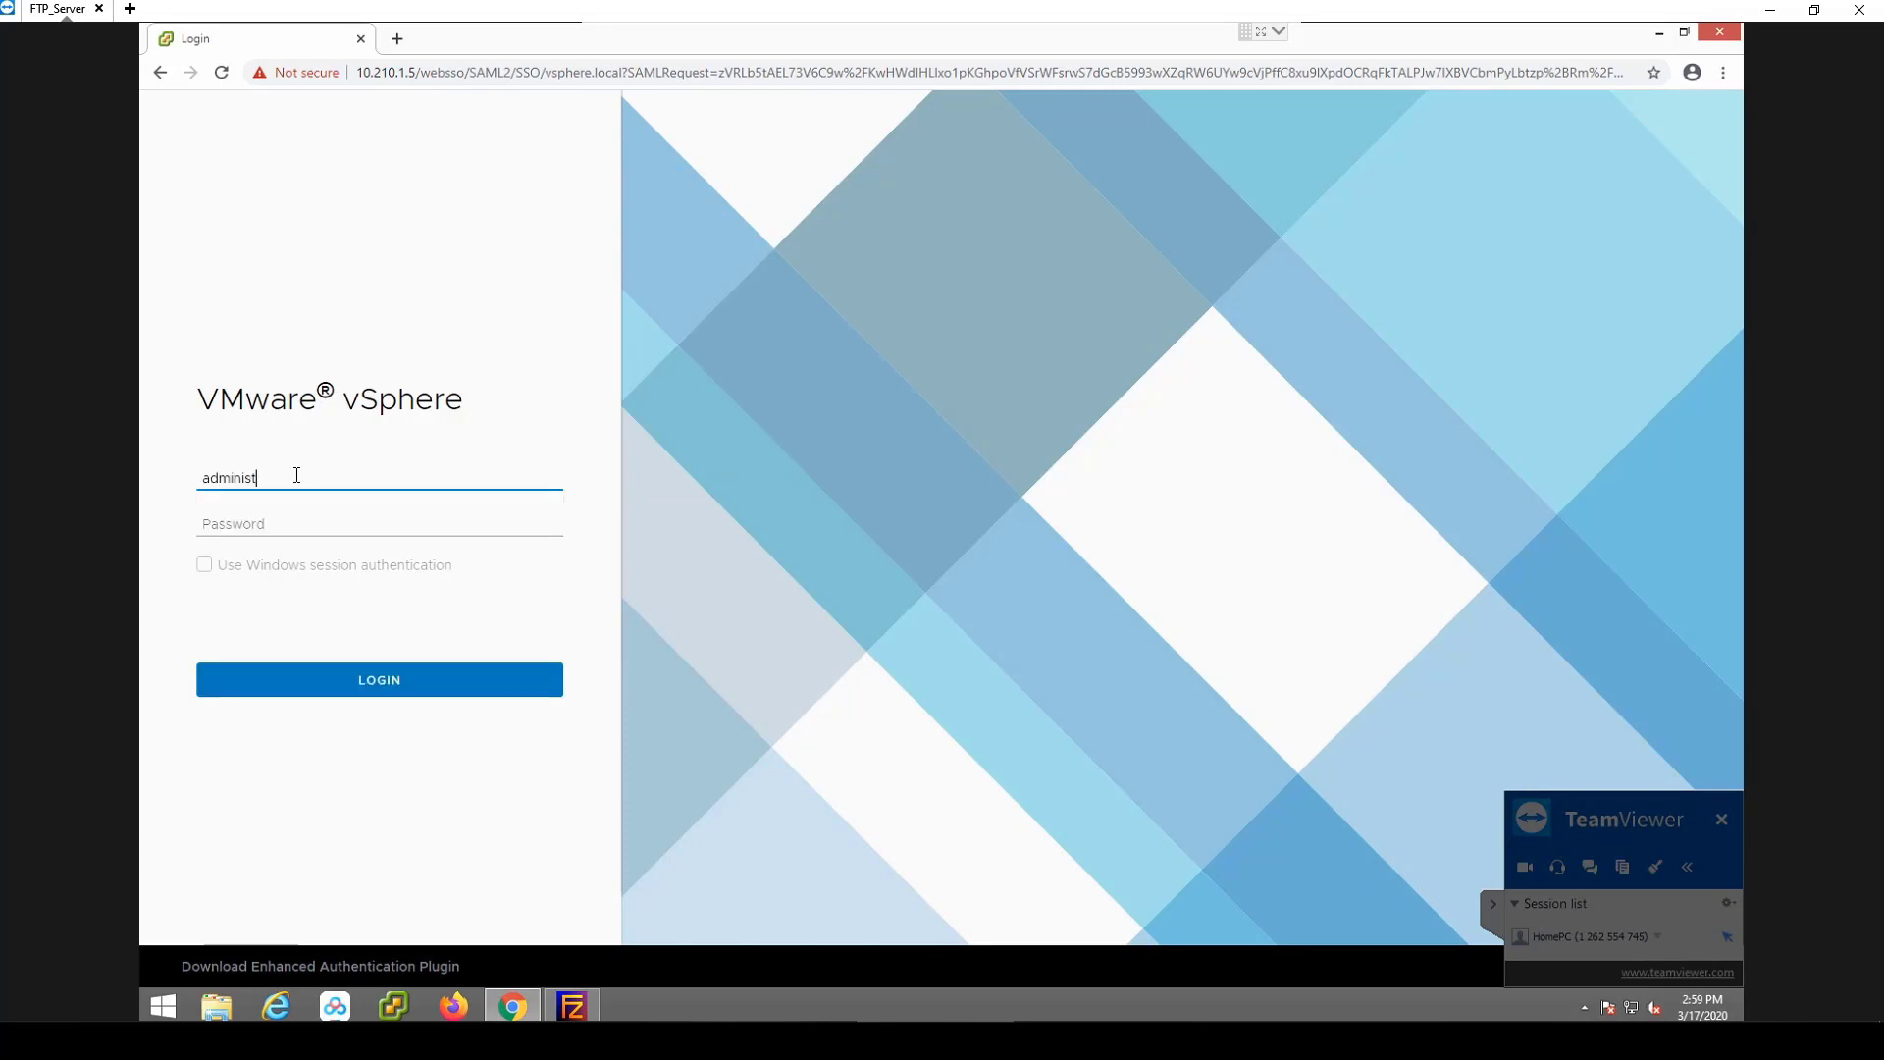
type("rator@vsphere.local")
key("Tab")
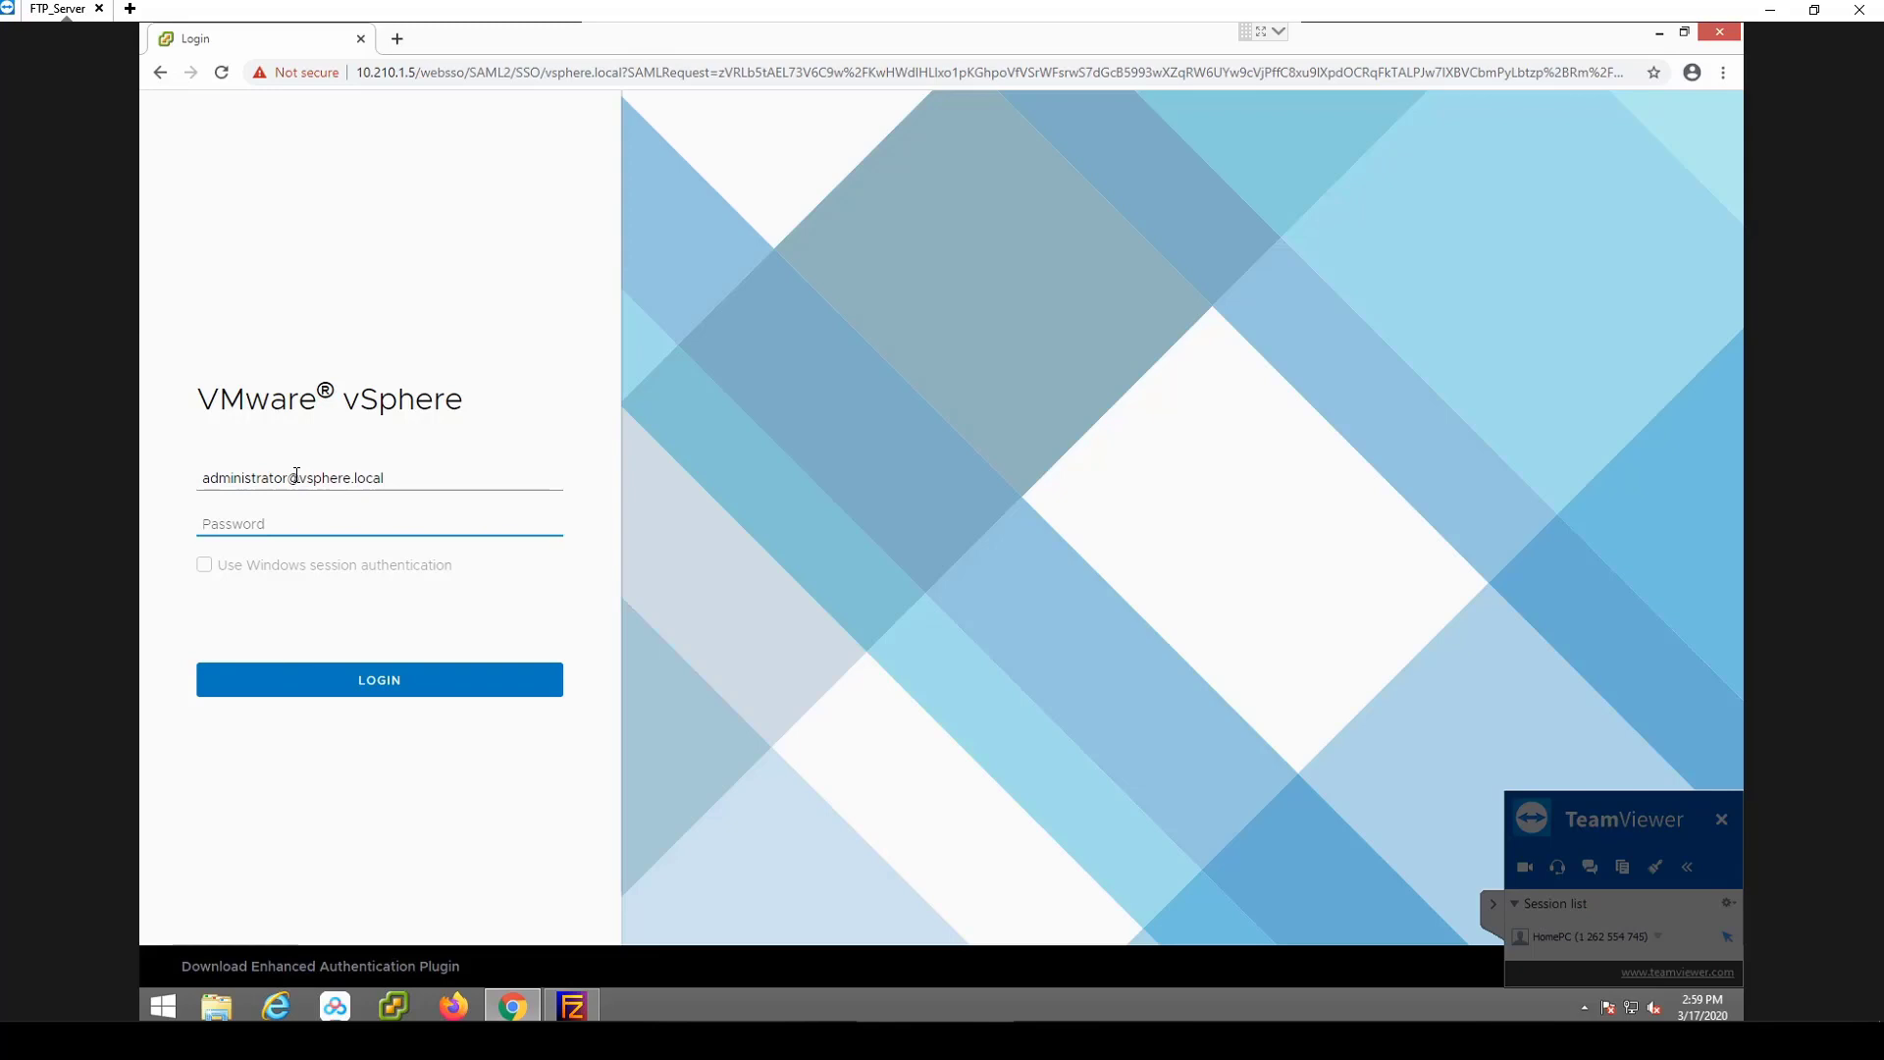
type("*********")
left_click(362, 681)
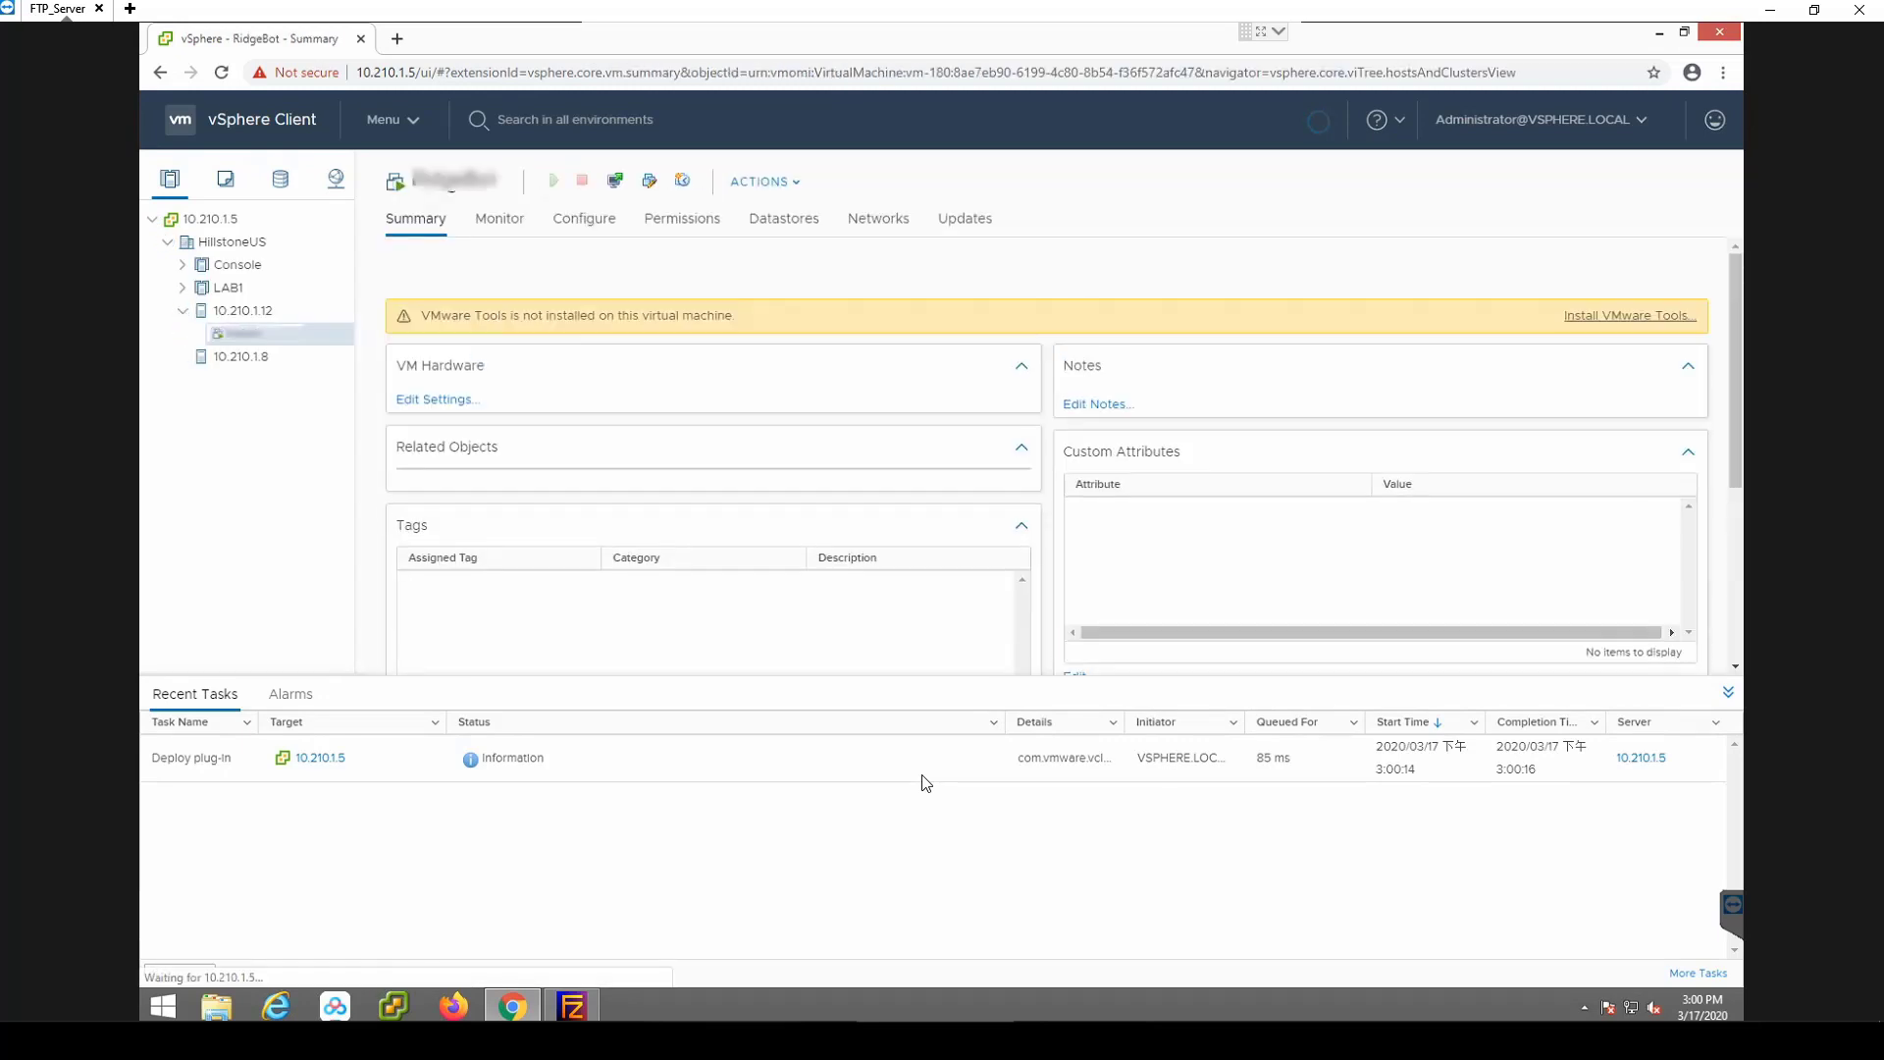
Start a Deploy OVF Template wizard on host 10.210.1.12 using a local file.
right_click(236, 311)
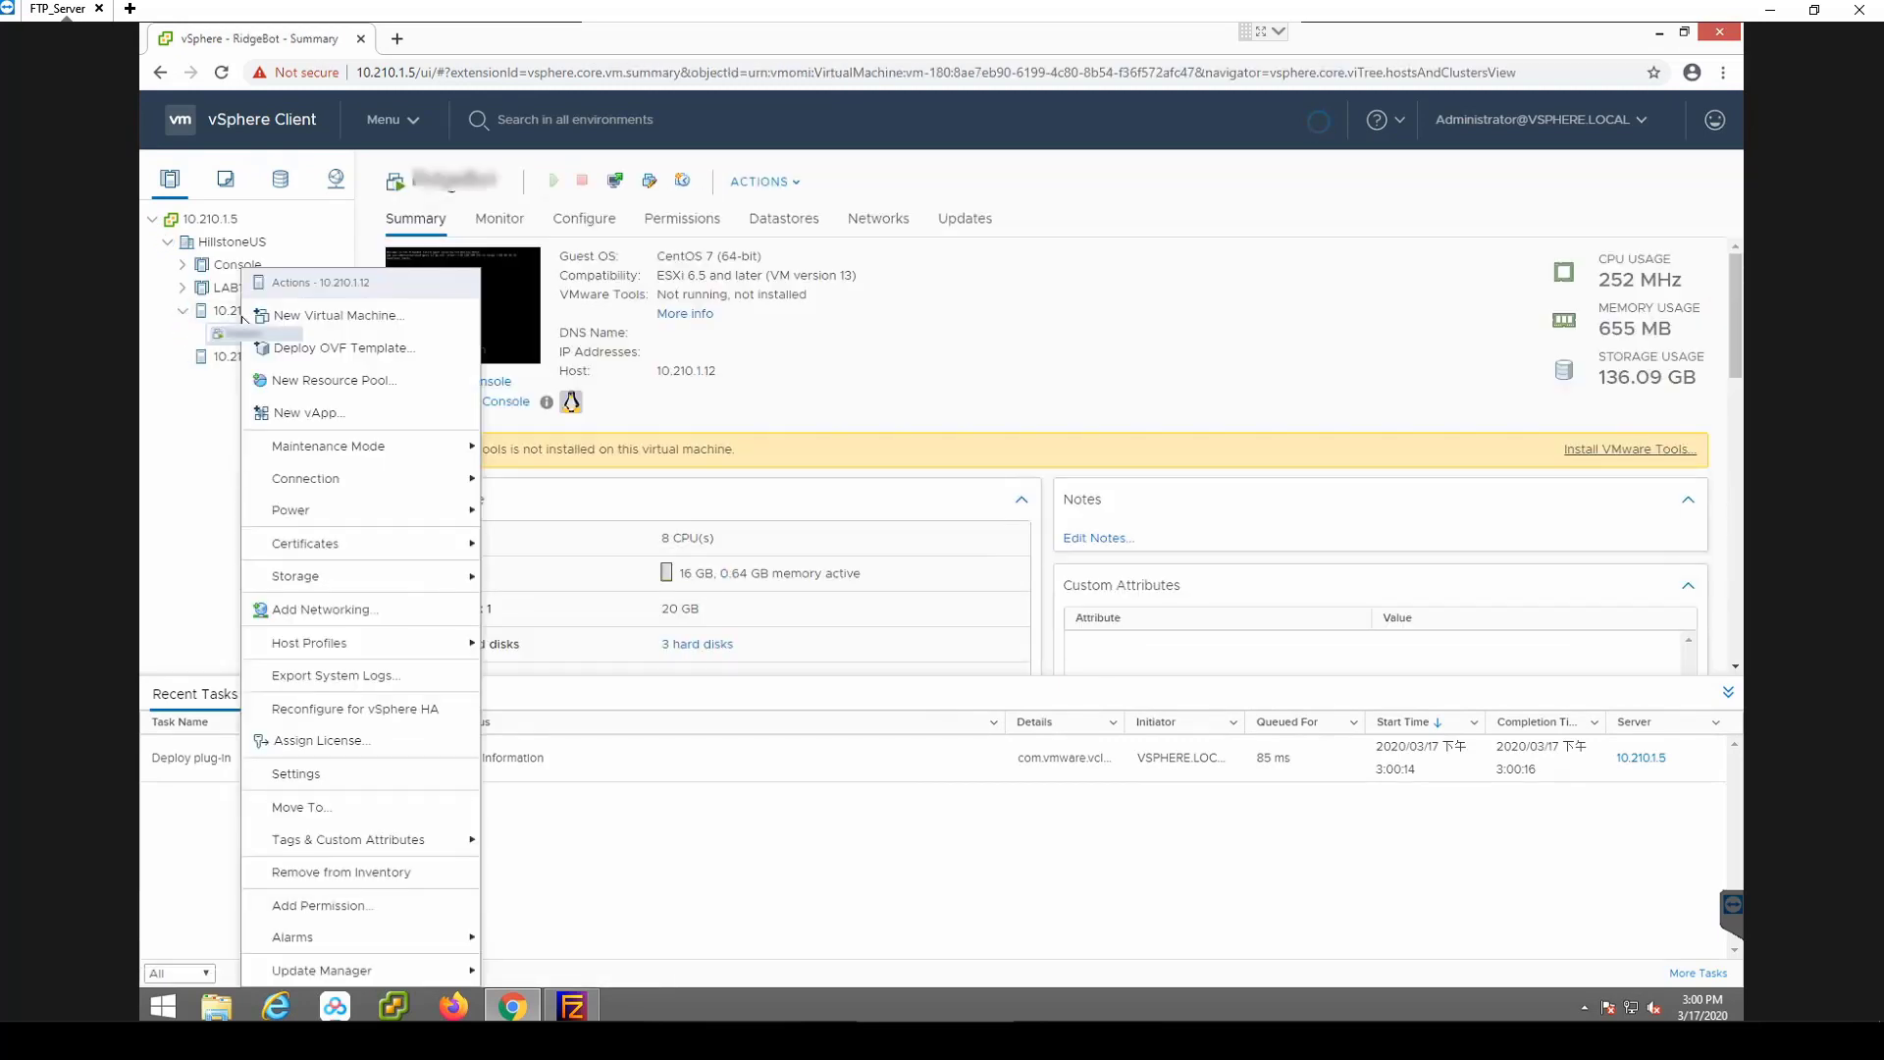
left_click(307, 356)
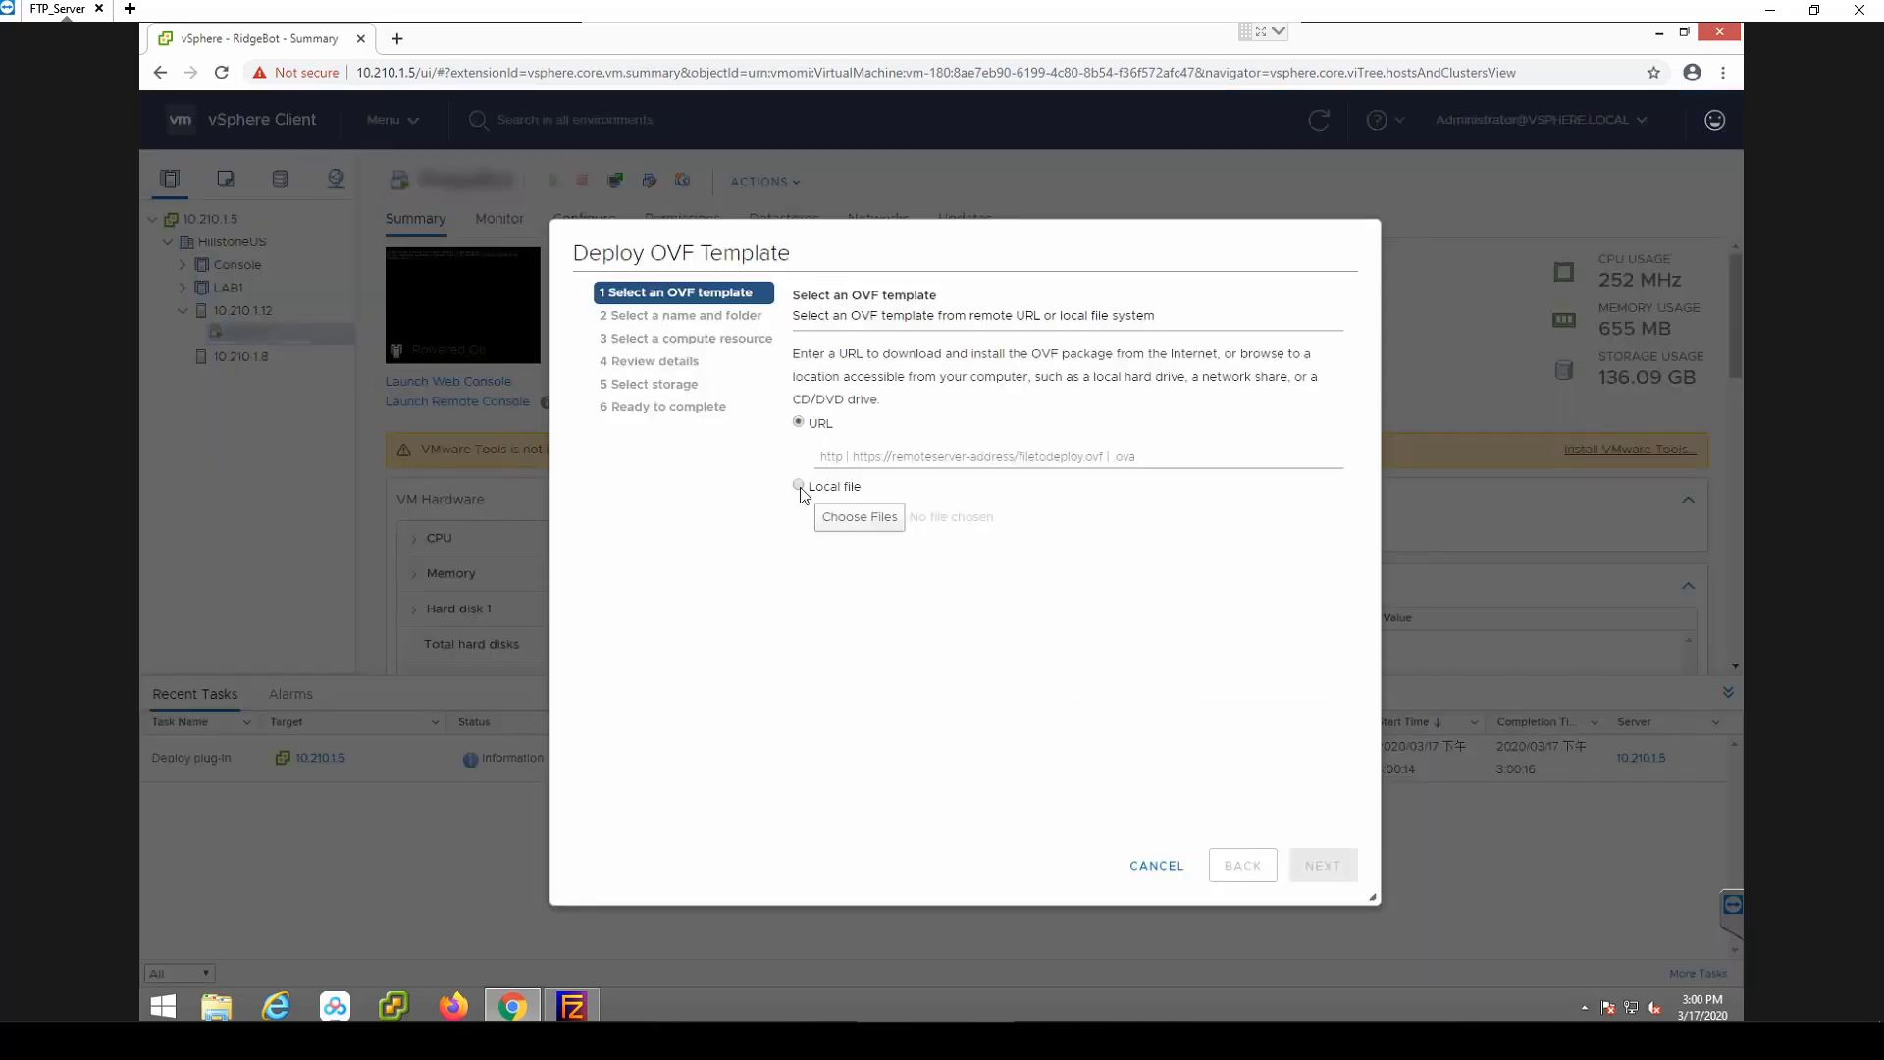
left_click(798, 485)
left_click(860, 517)
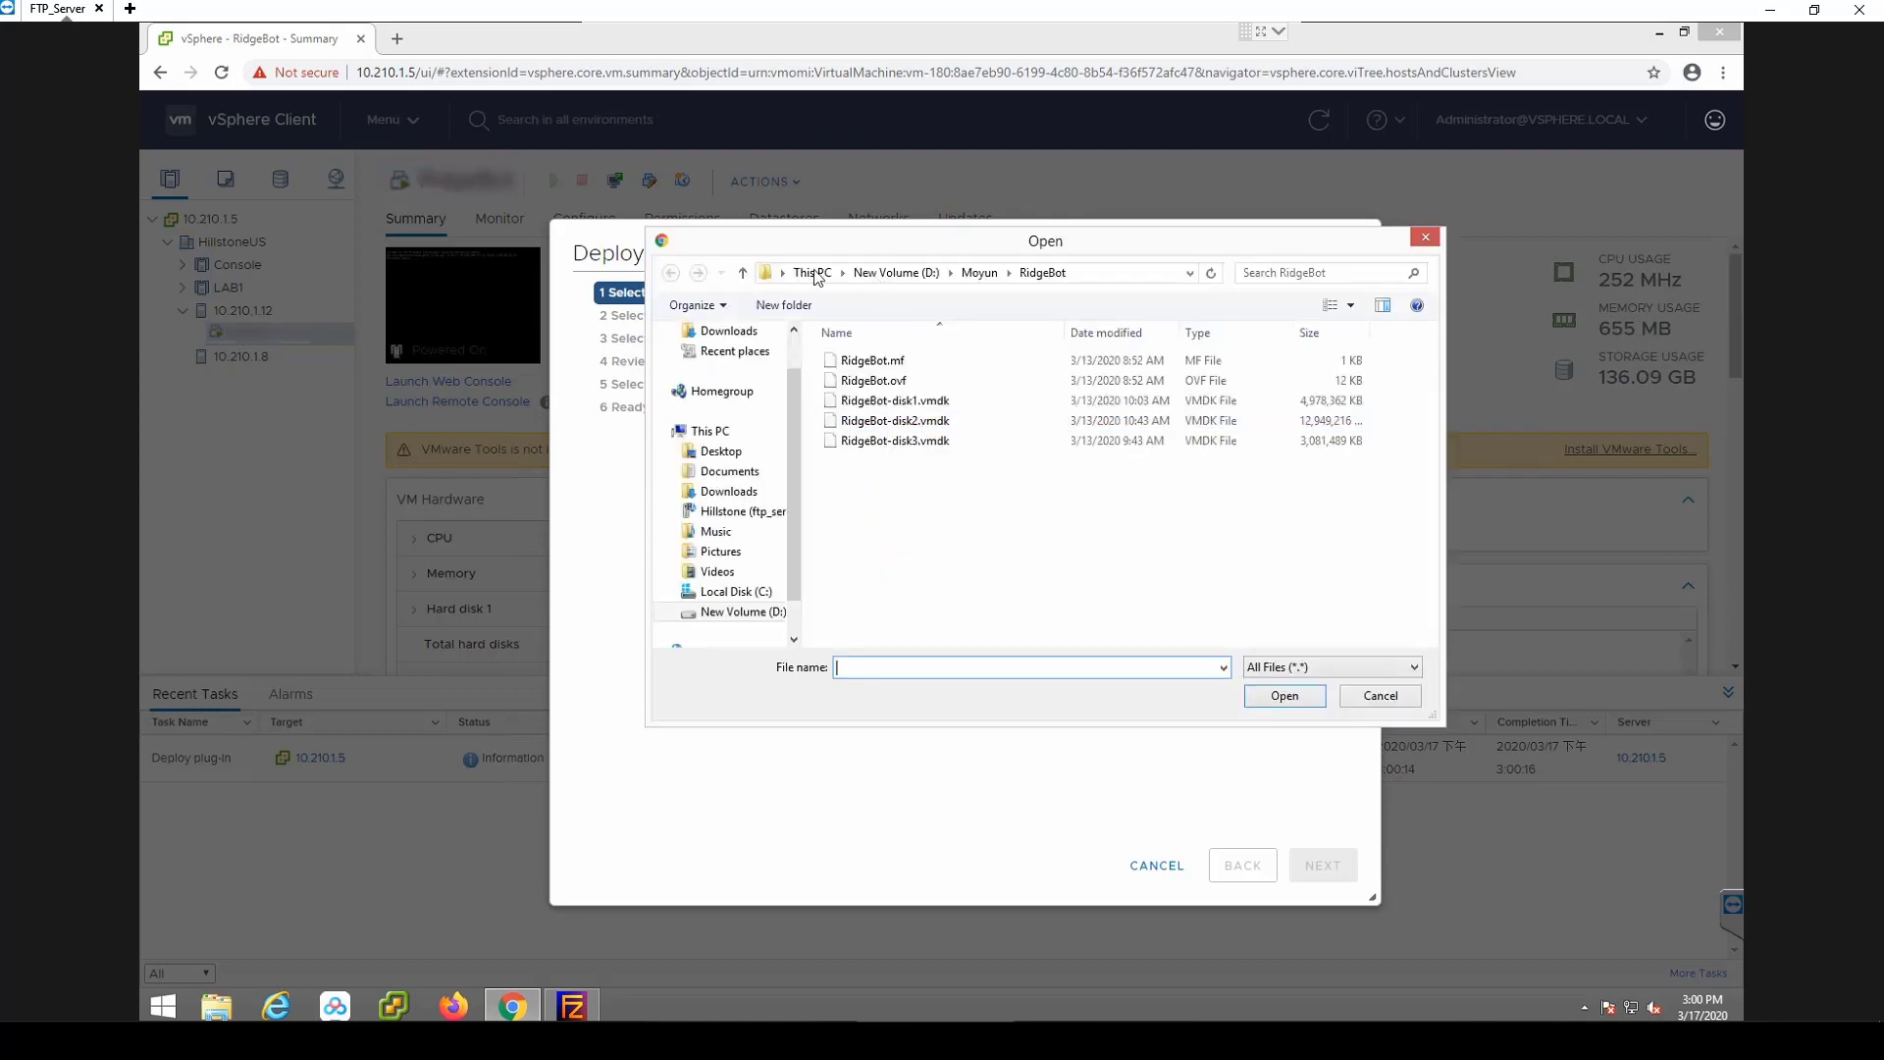
Browse to C:\FTP\StoneOS\5.5R7P4 and select SG6000-CloudEdge-5.5R7P4.ova as the template.
left_click(803, 280)
double_click(884, 608)
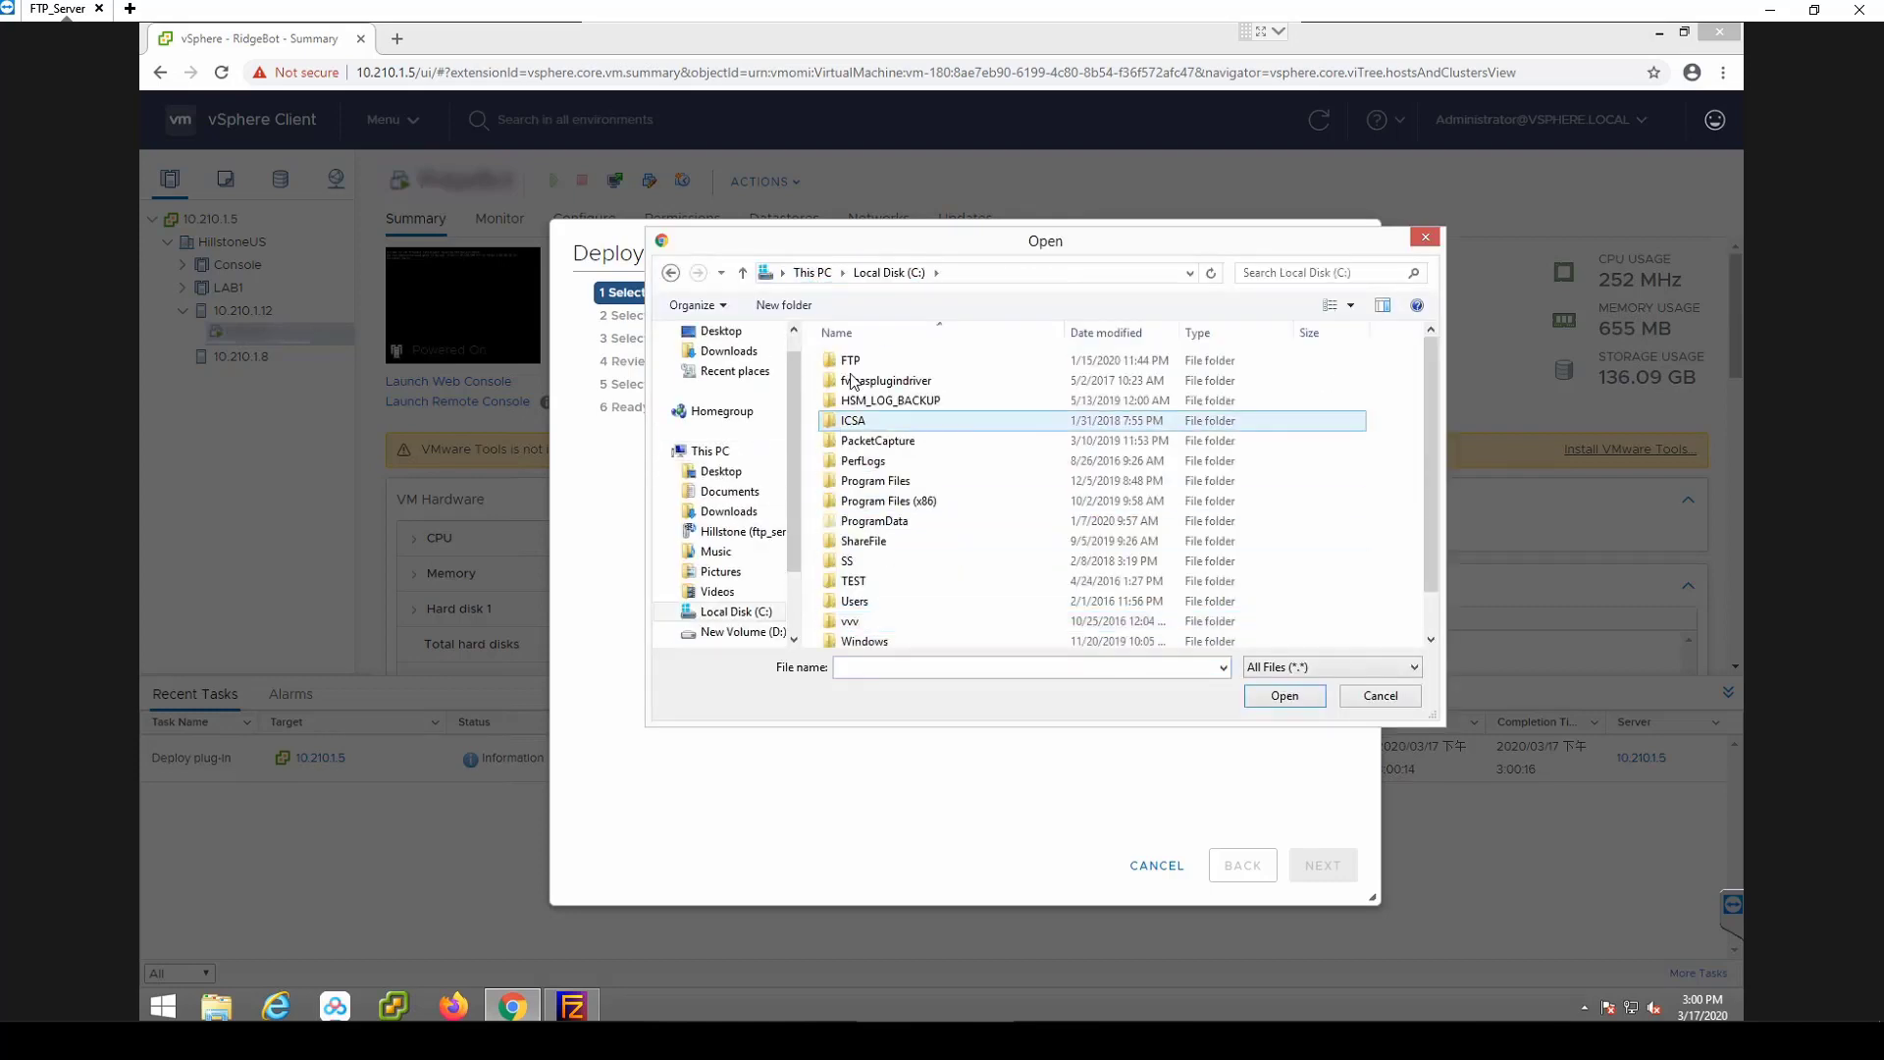
double_click(863, 420)
scroll(880, 570, "down", 2)
double_click(874, 561)
scroll(868, 508, "down", 3)
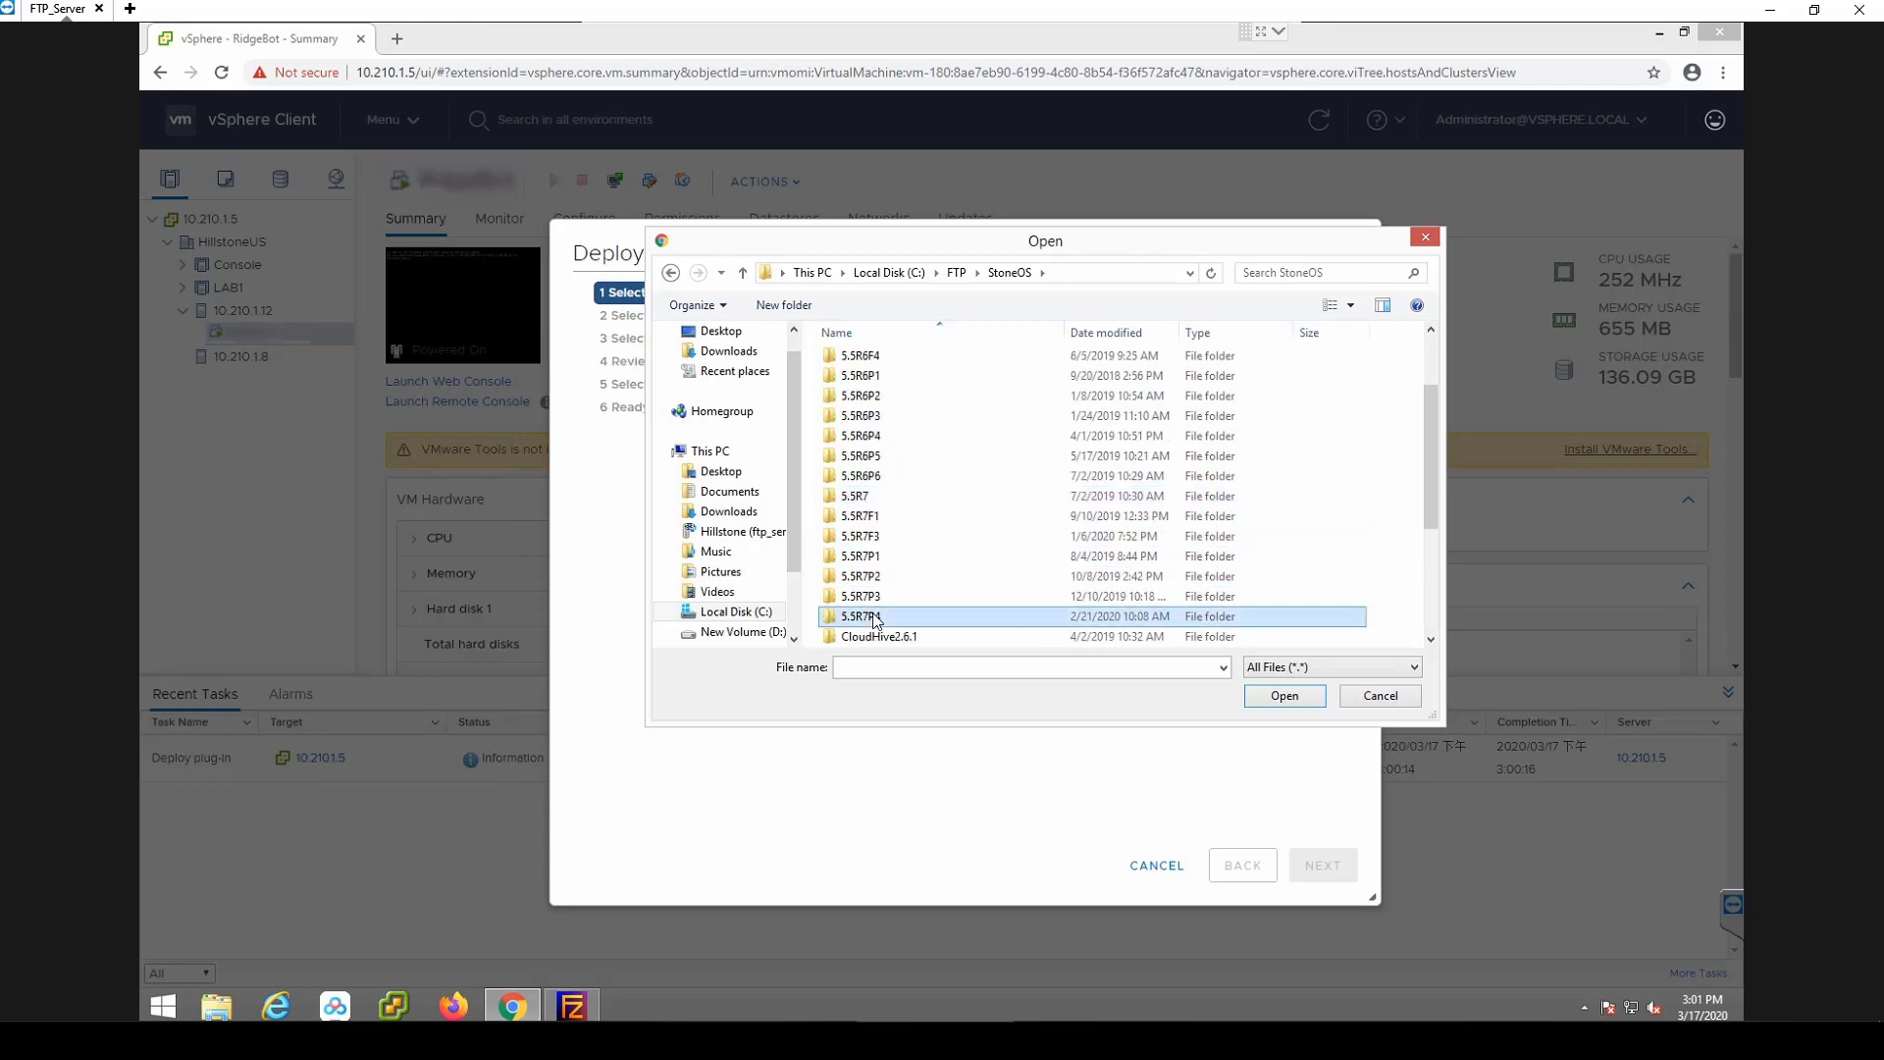
double_click(874, 620)
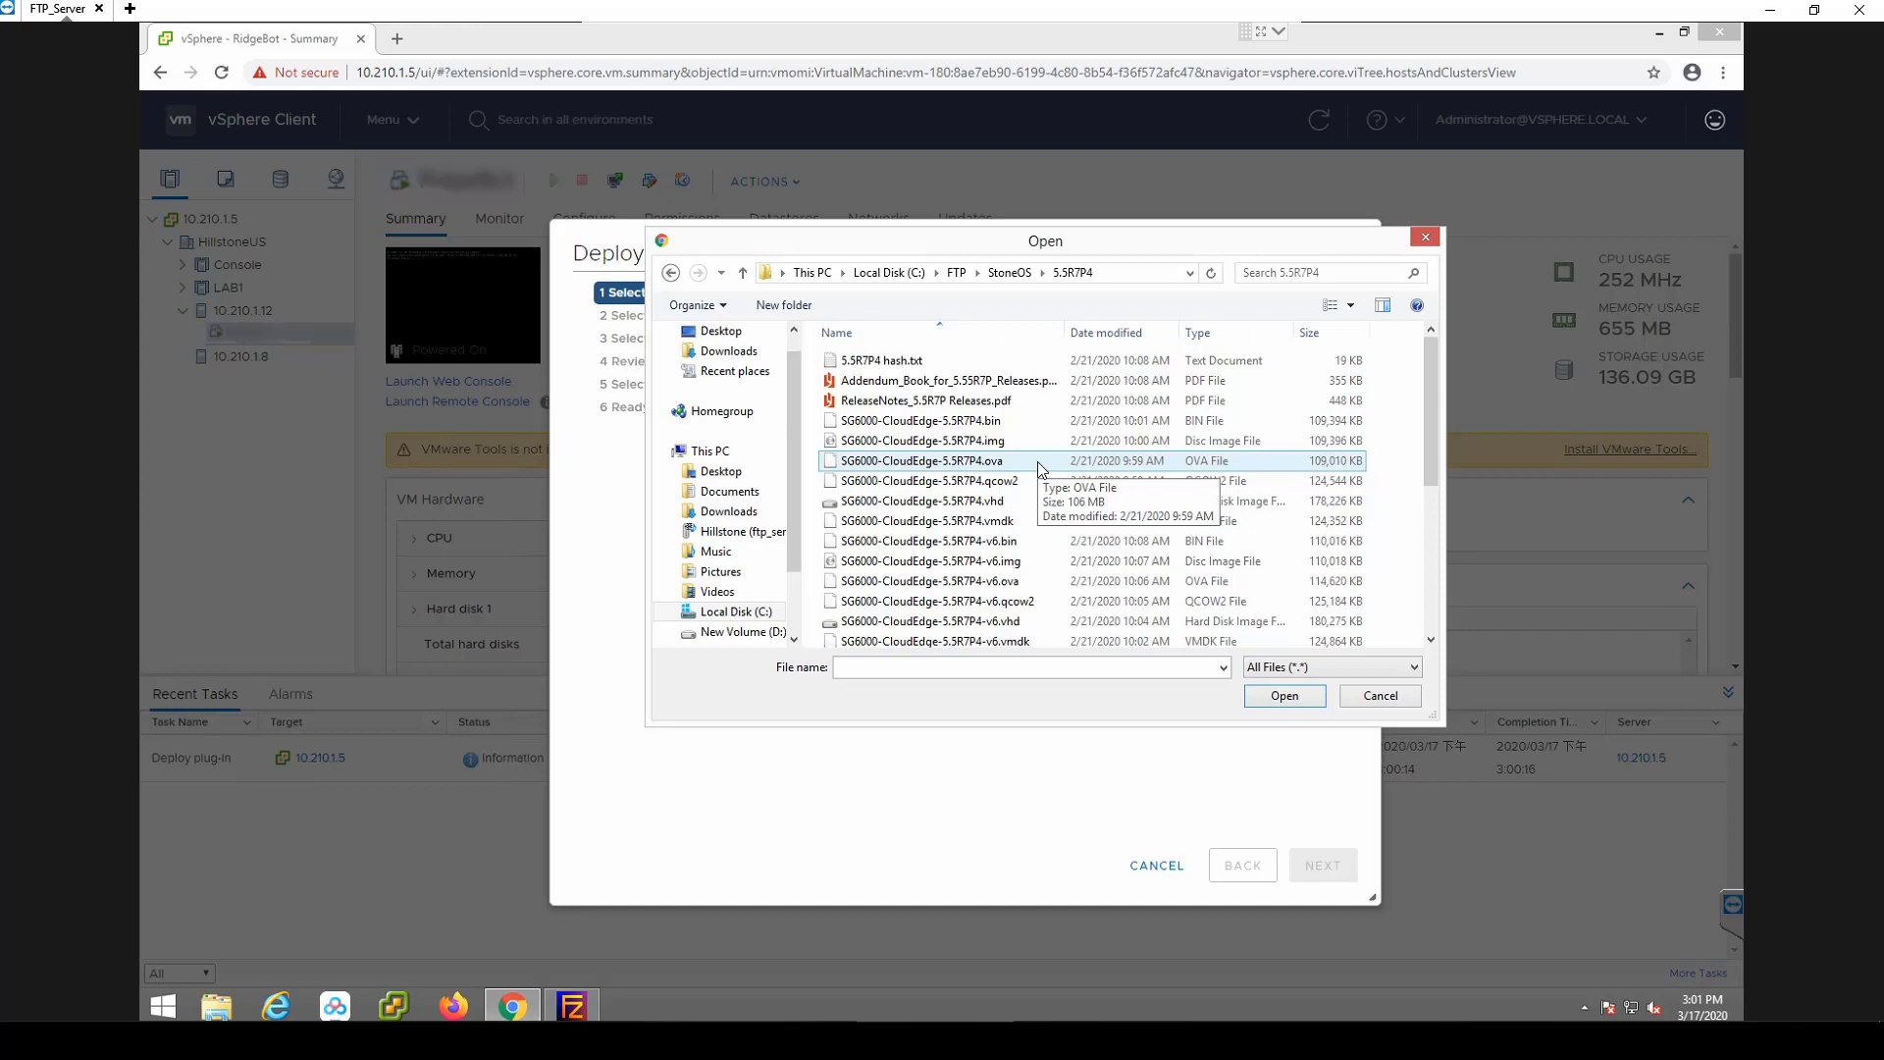
left_click(1039, 464)
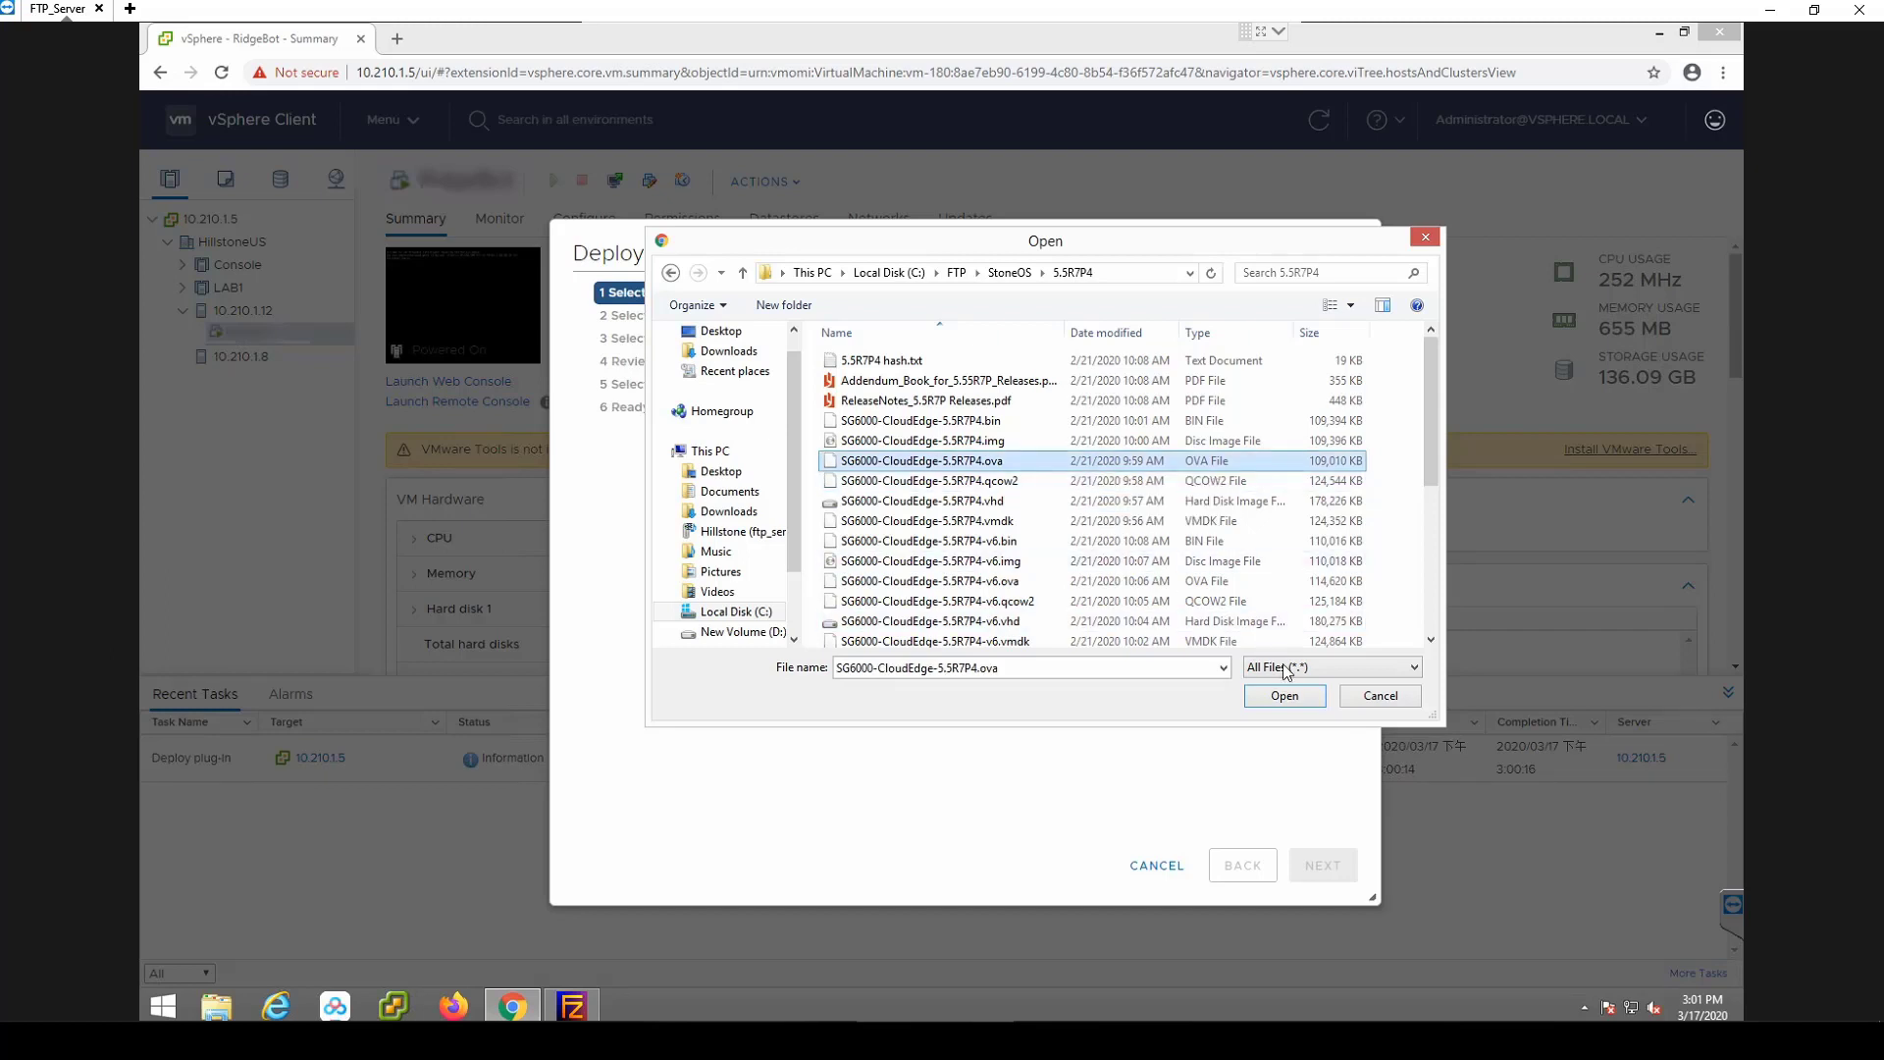
left_click(1283, 699)
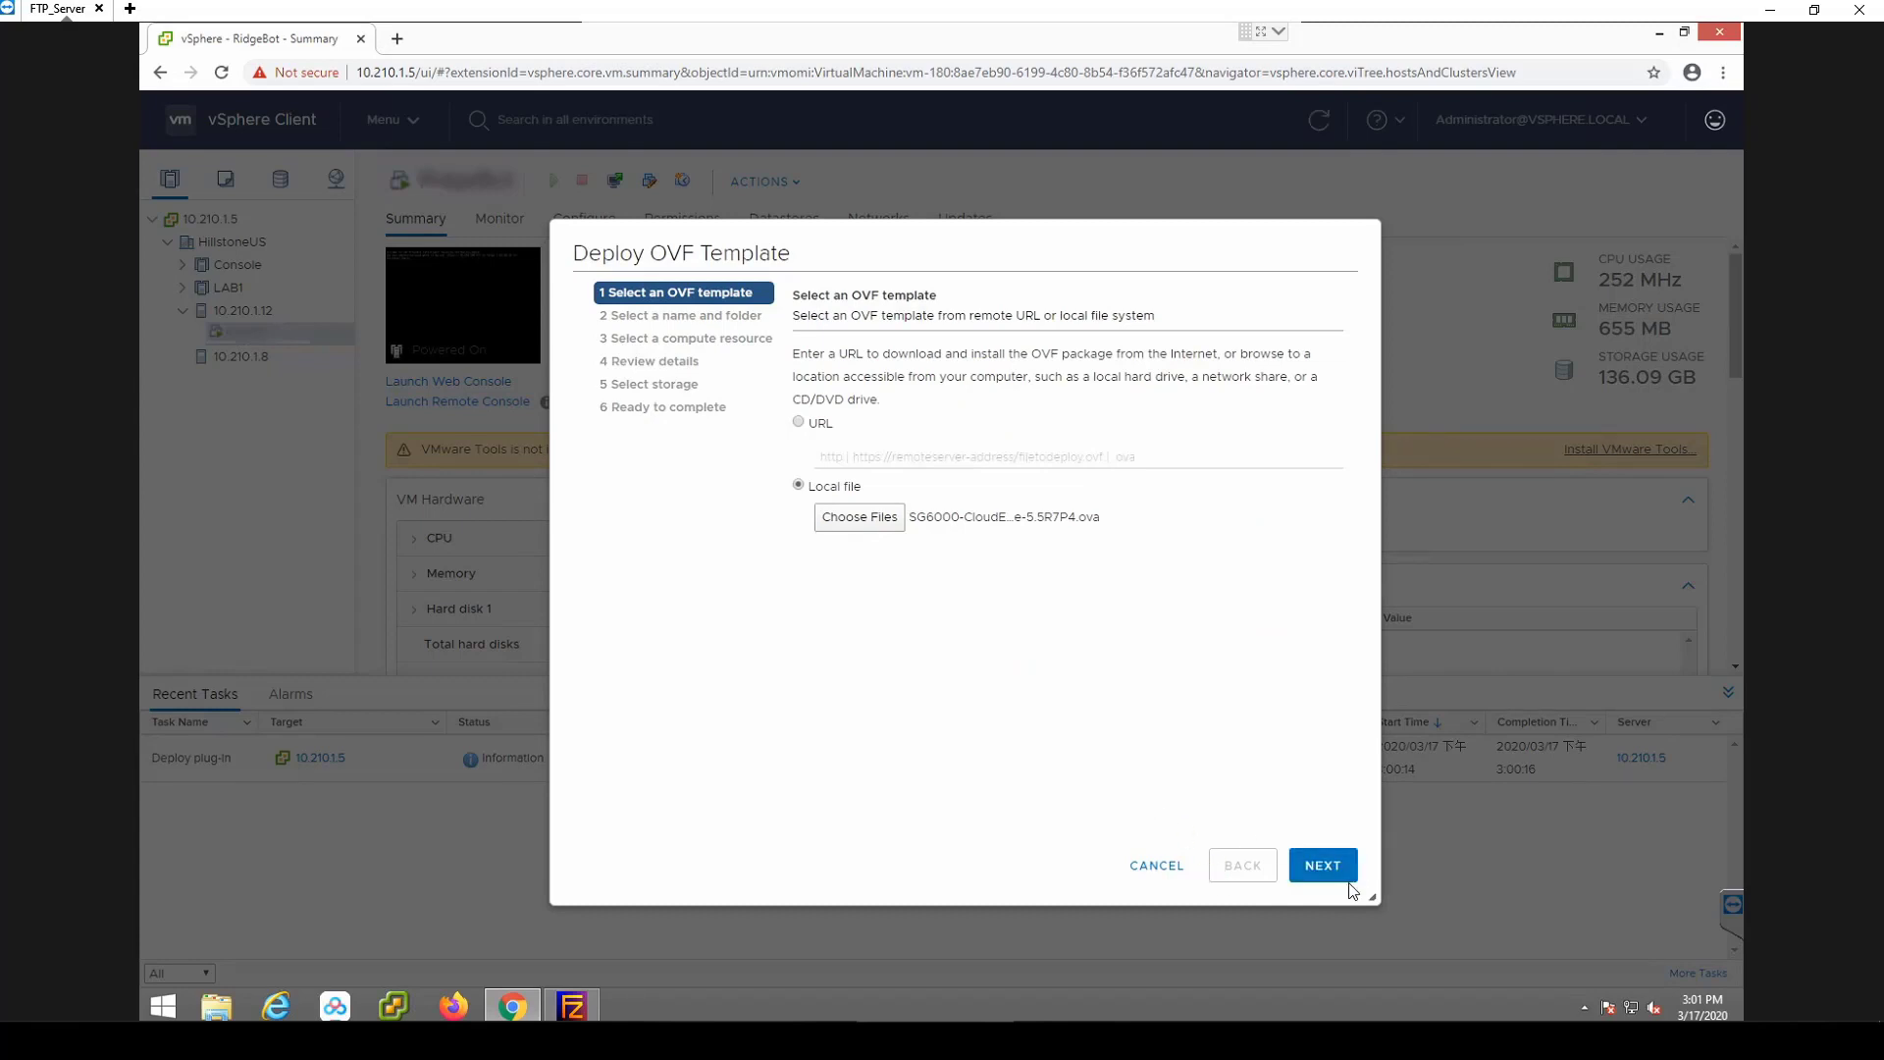
Accept the default VM name, the HillstoneUS folder and host 10.210.1.12 as compute resource.
left_click(1325, 868)
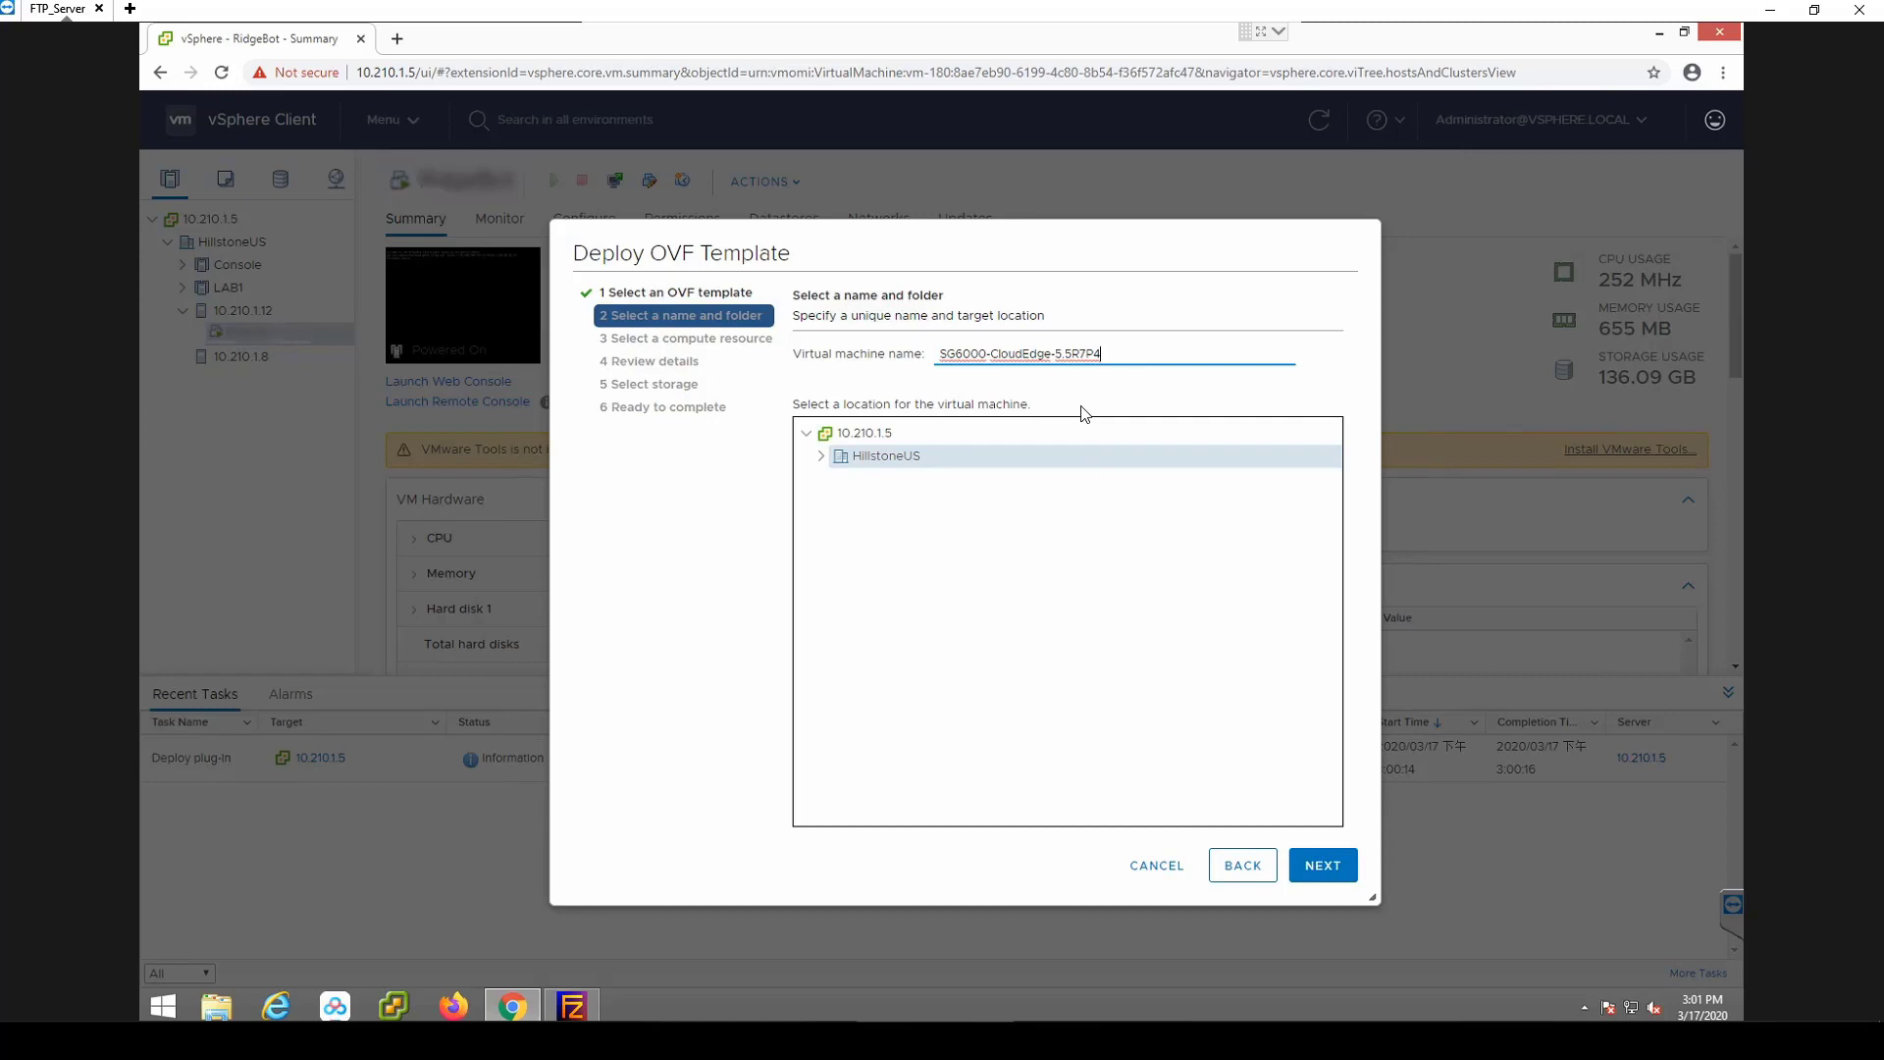
left_click(1318, 880)
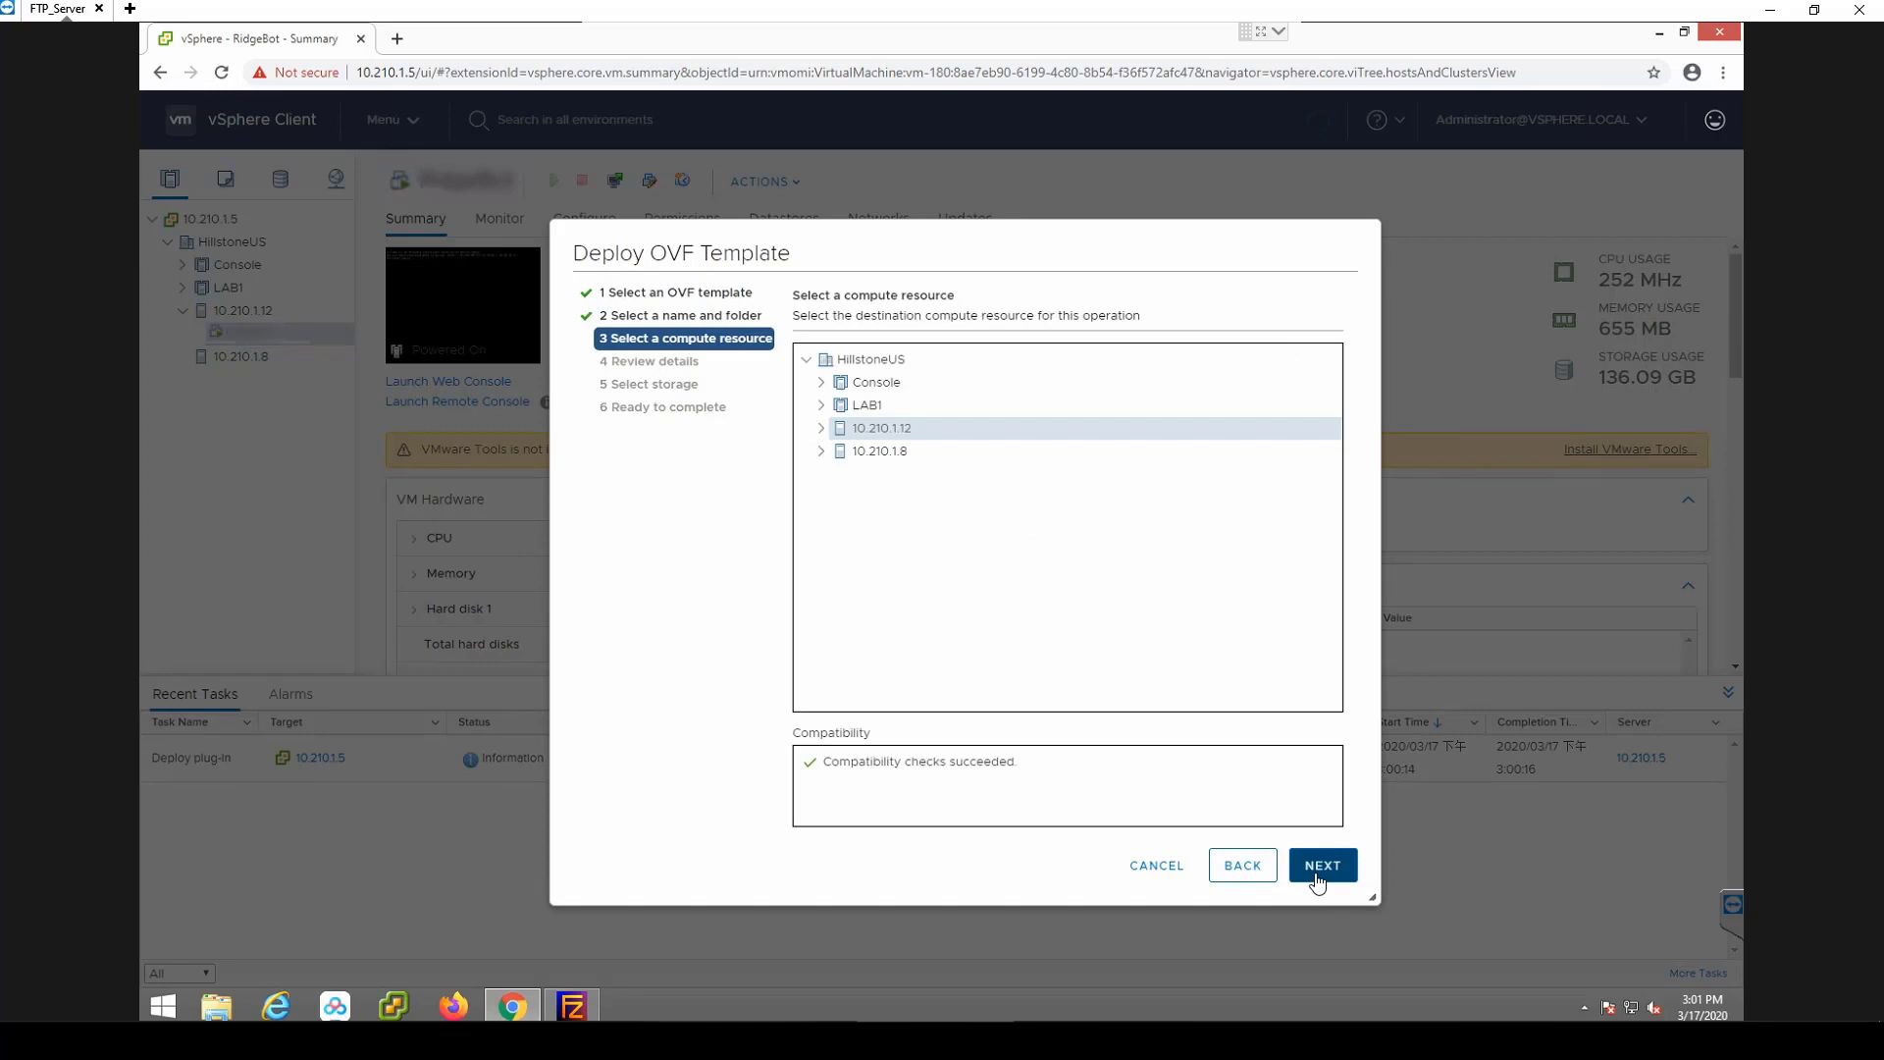
left_click(1318, 881)
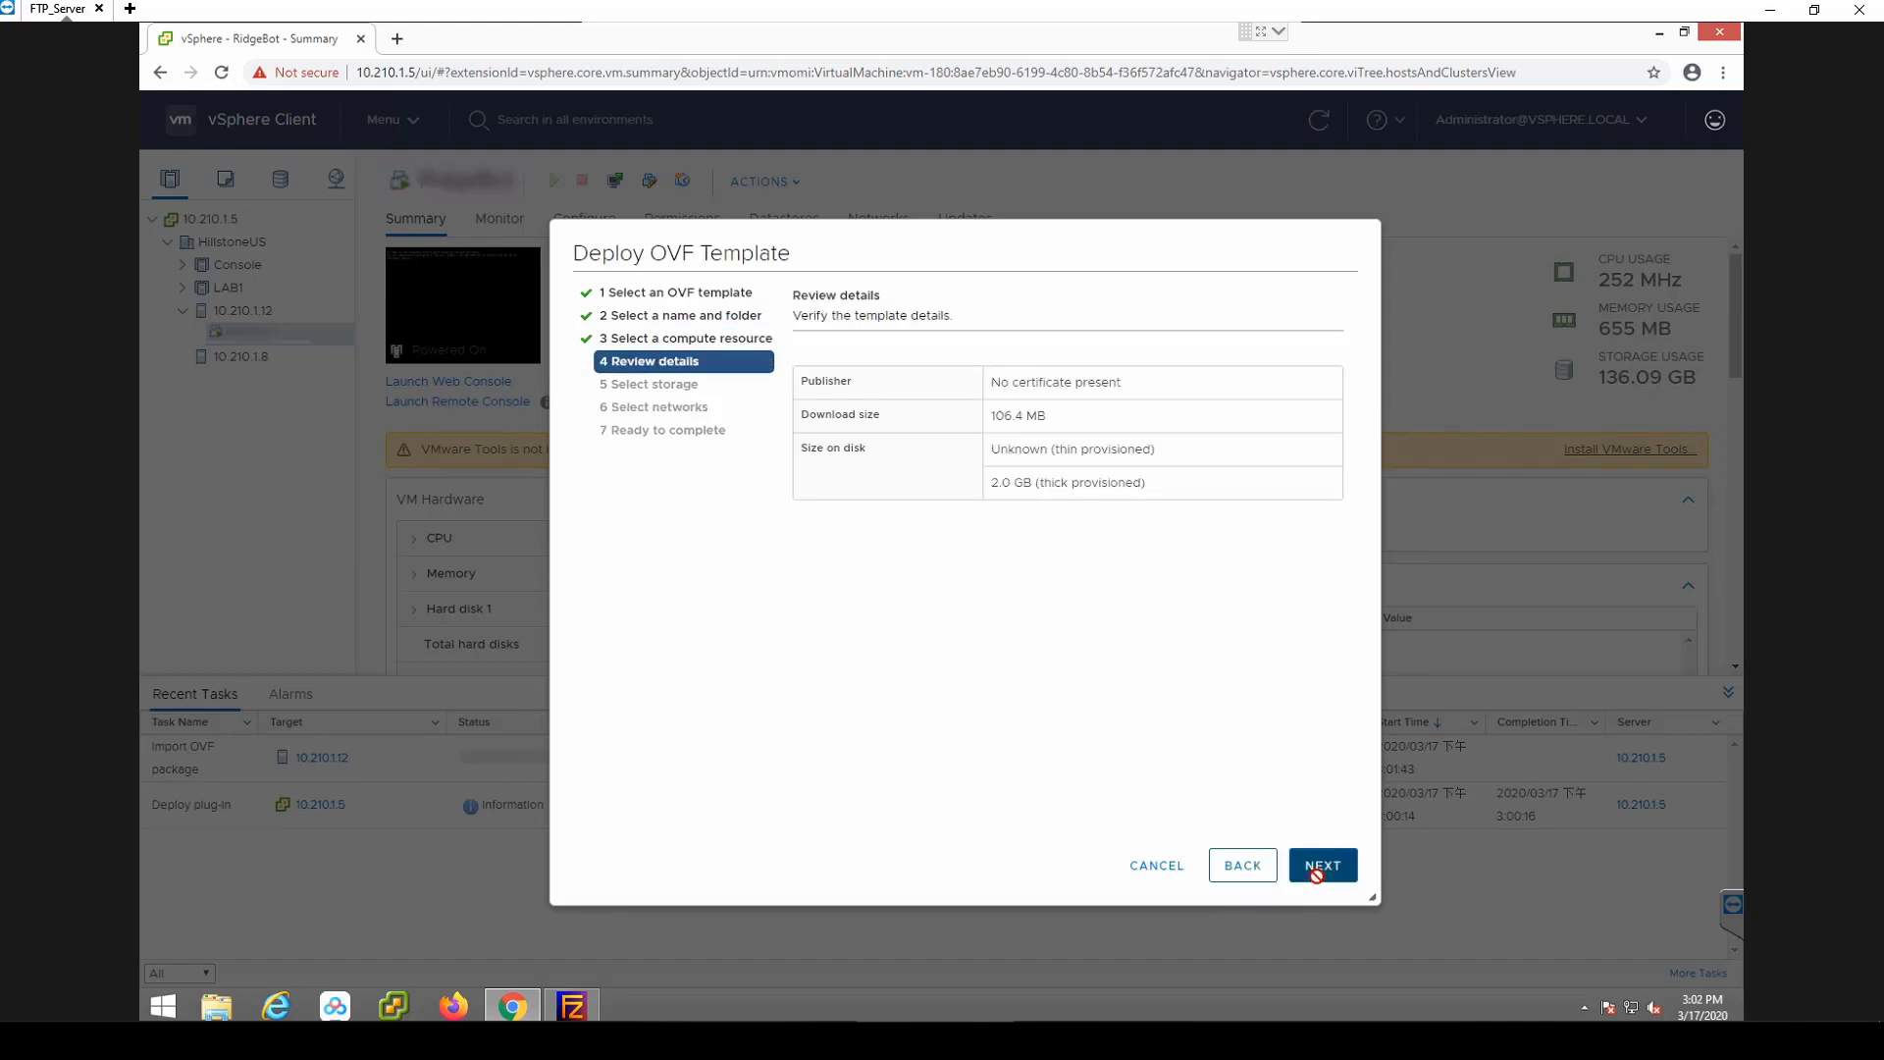
left_click(1319, 866)
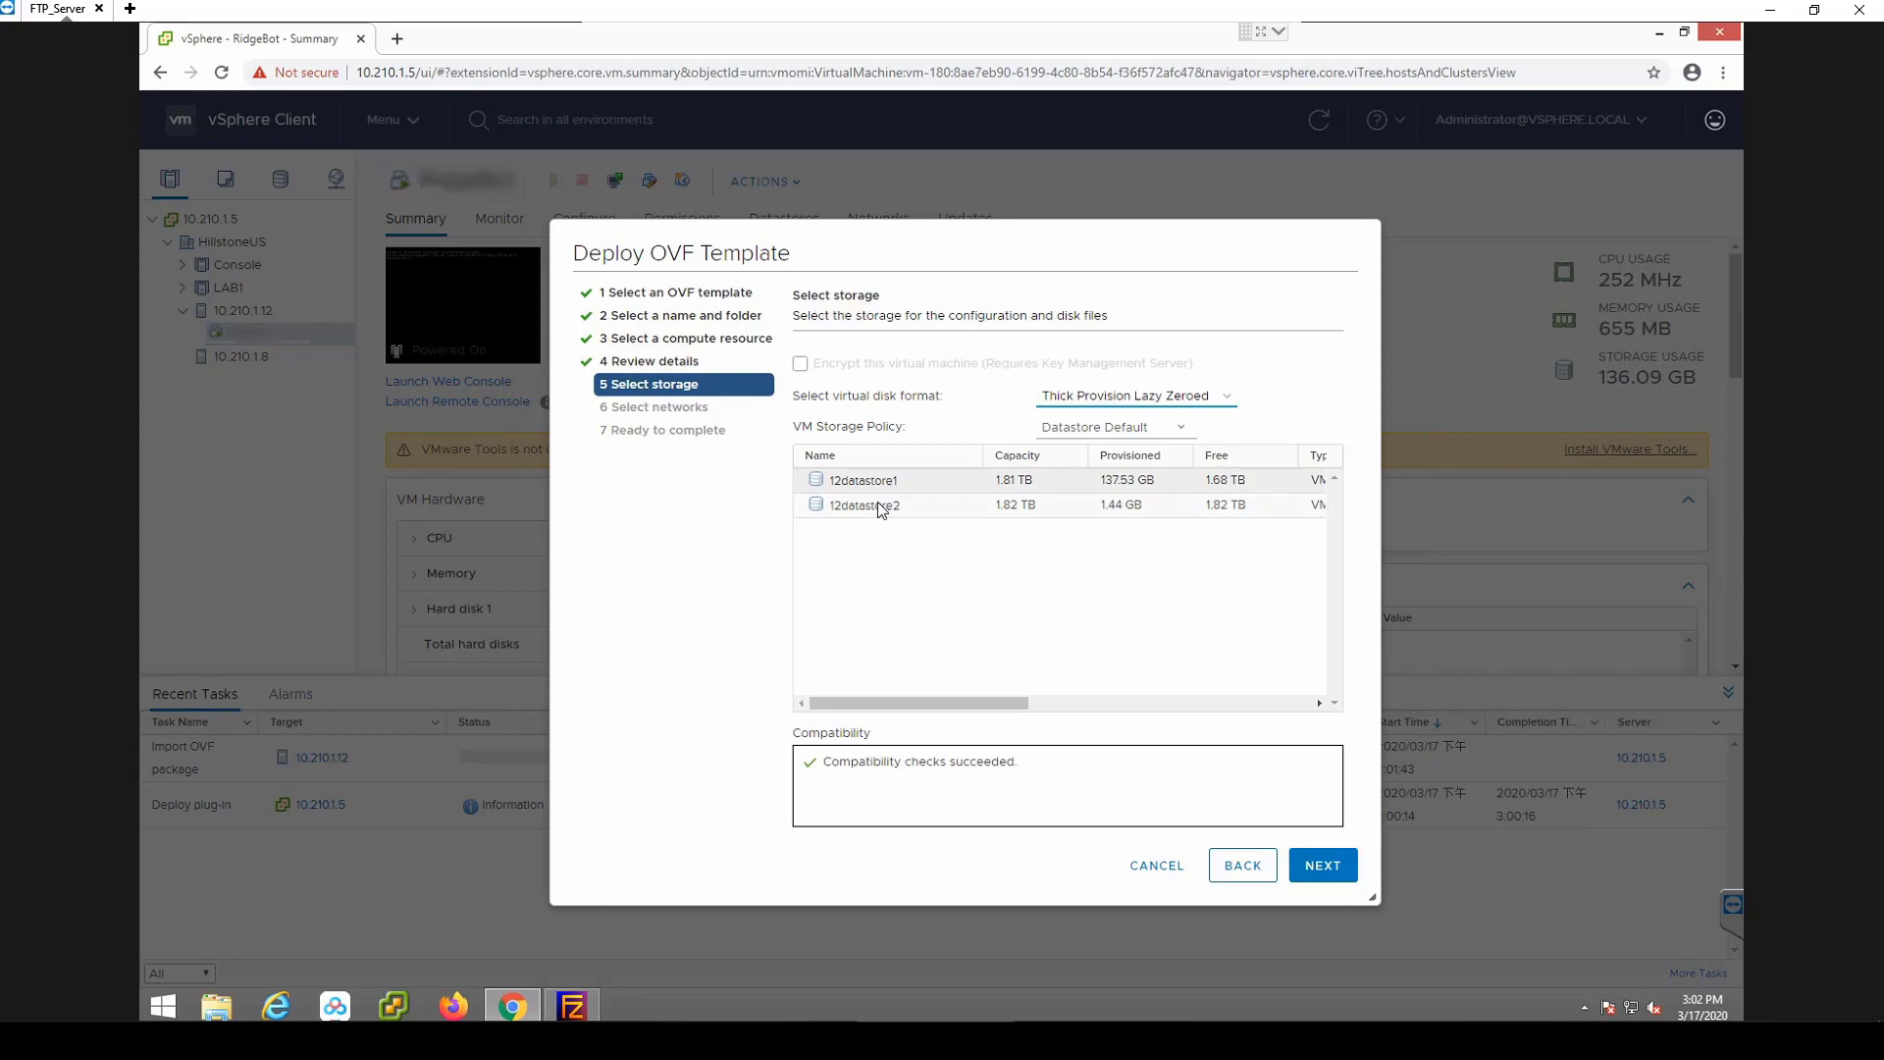
Store the VM on 12datastore2, map its network to VLAN1101, and finish the deployment.
left_click(876, 504)
left_click(1323, 867)
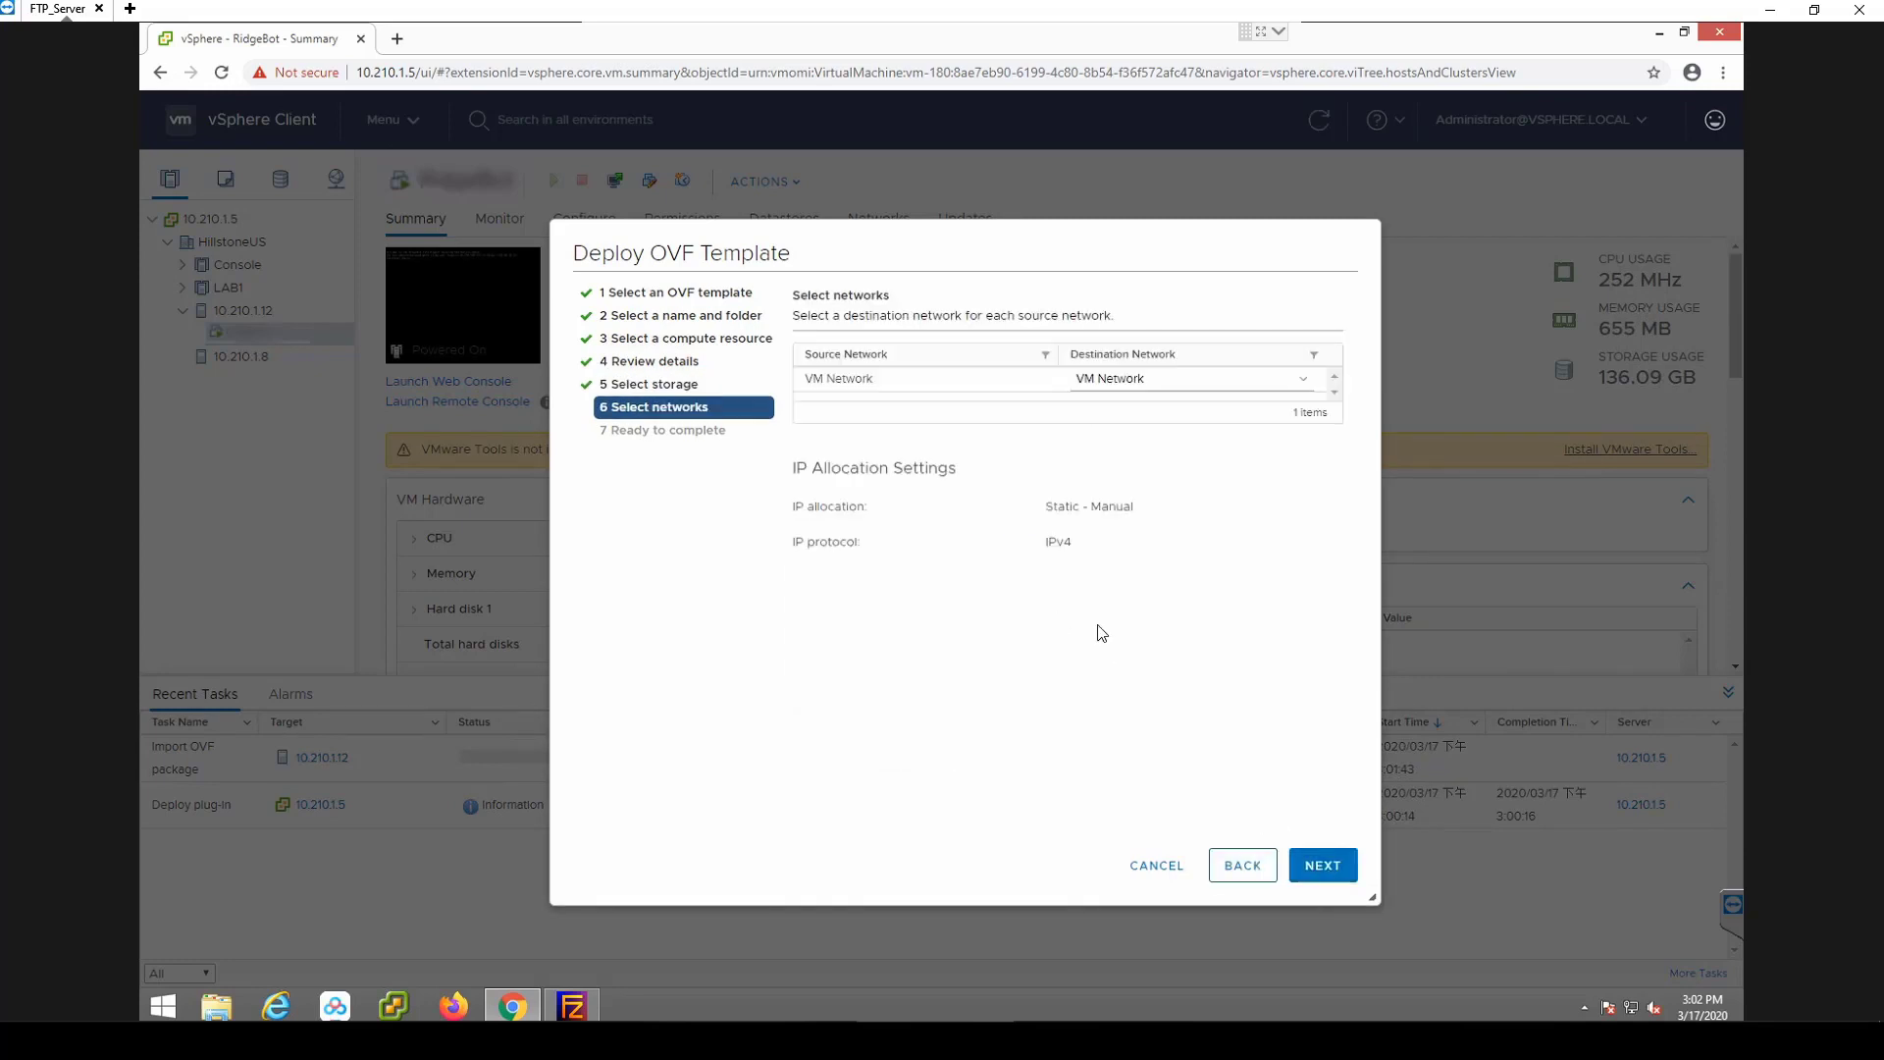
left_click(1302, 385)
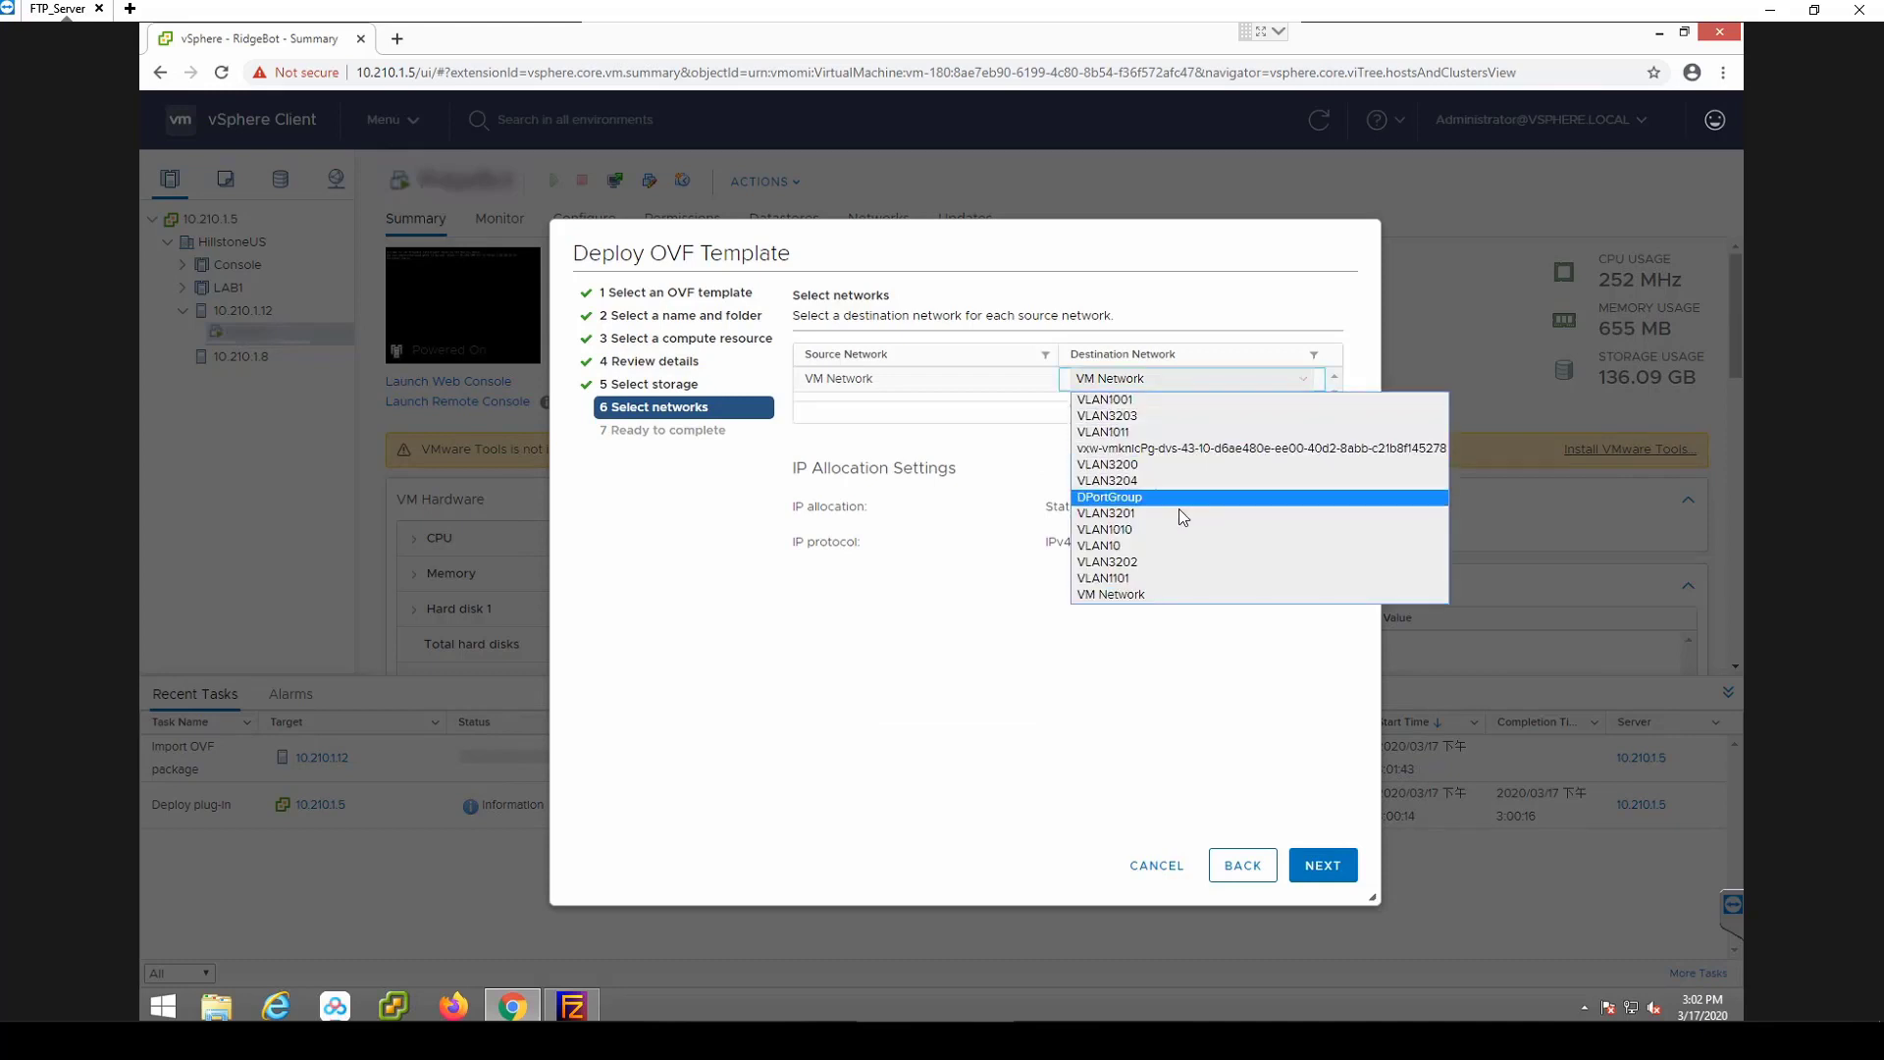
left_click(1135, 581)
left_click(1324, 871)
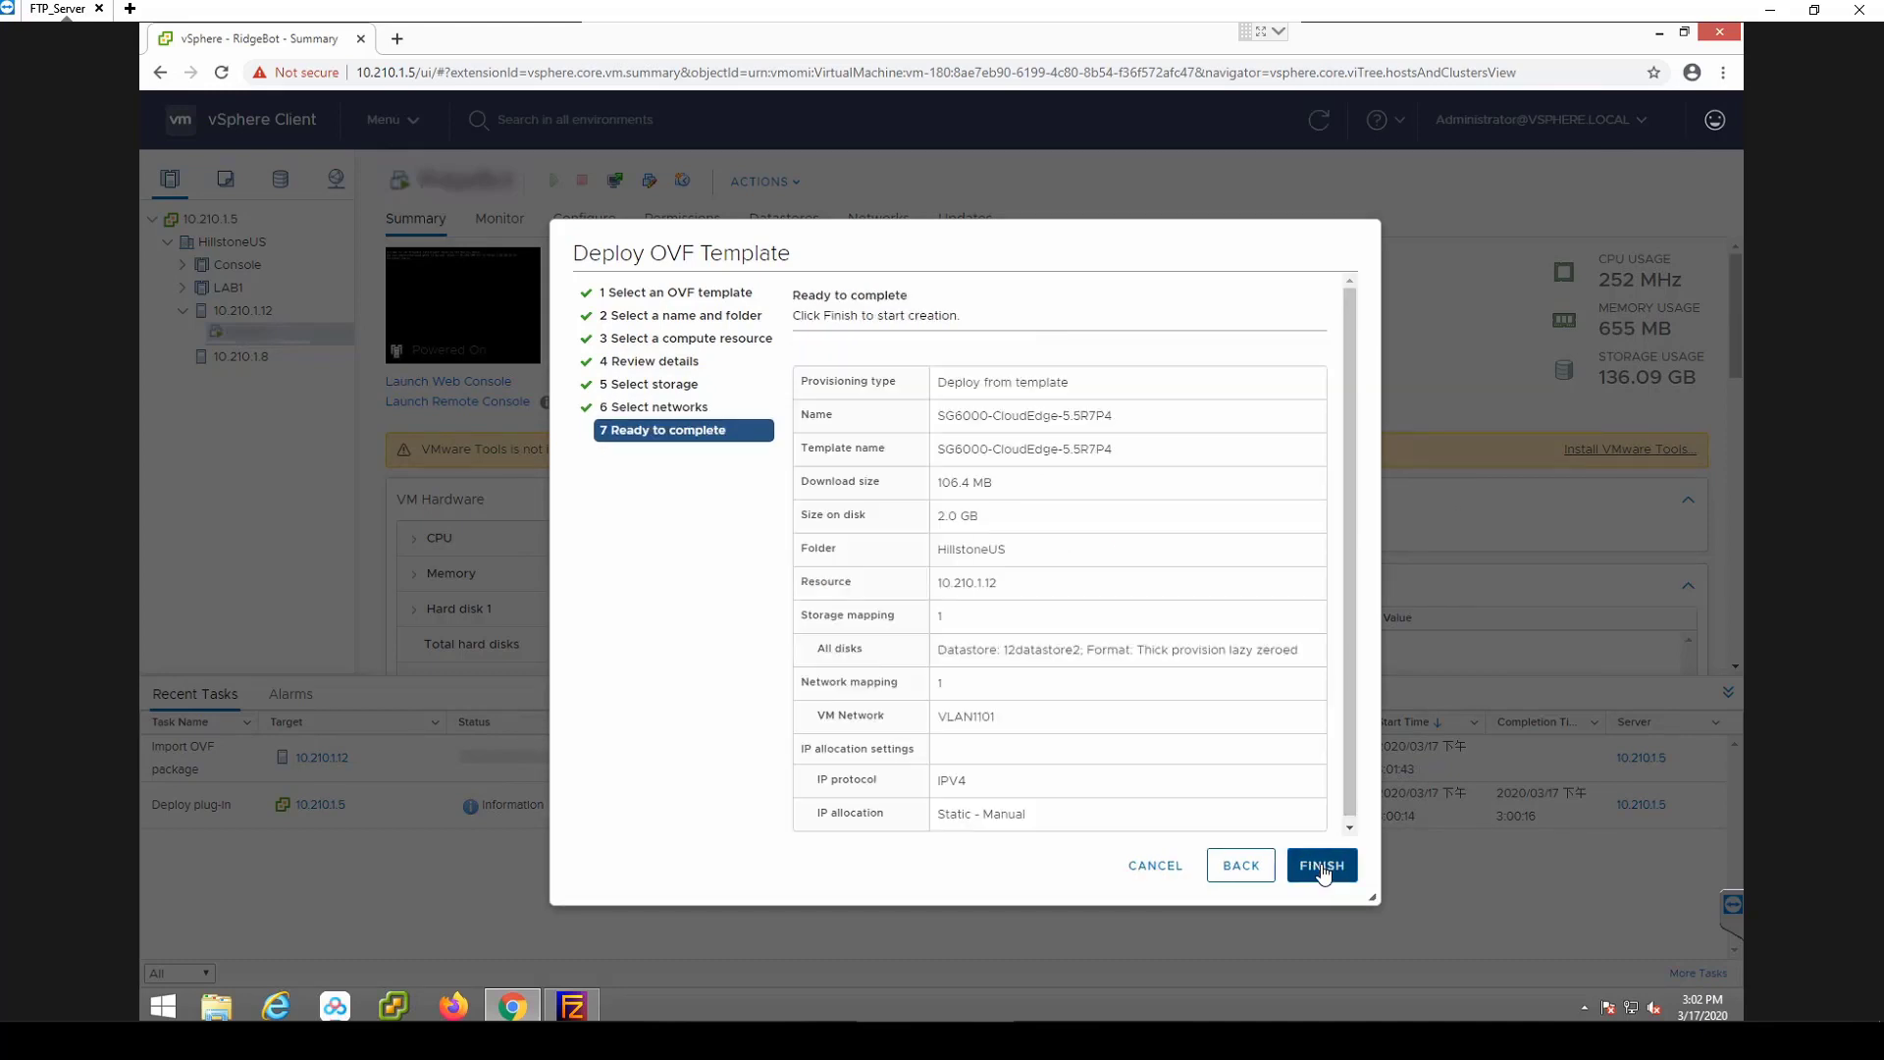
left_click(1323, 868)
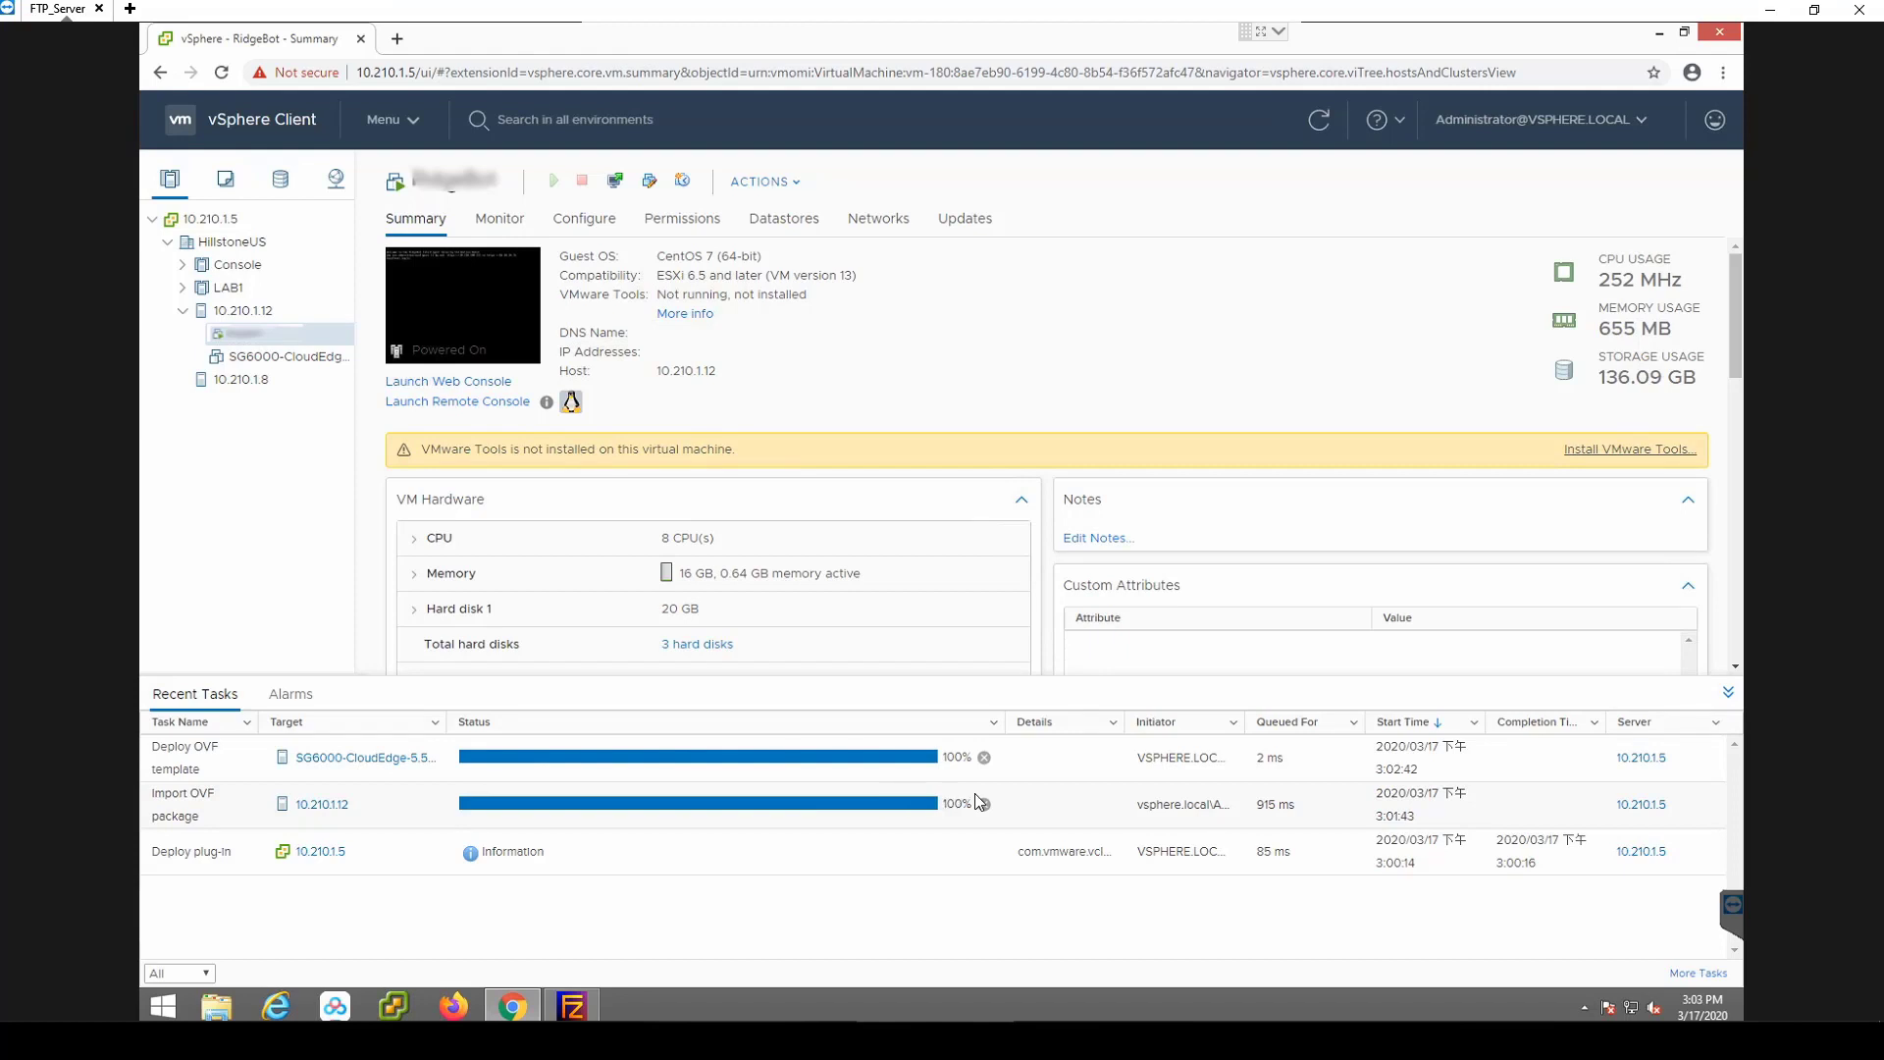
Select the new SG6000-CloudEdge VM and launch its web console.
left_click(299, 355)
left_click(447, 398)
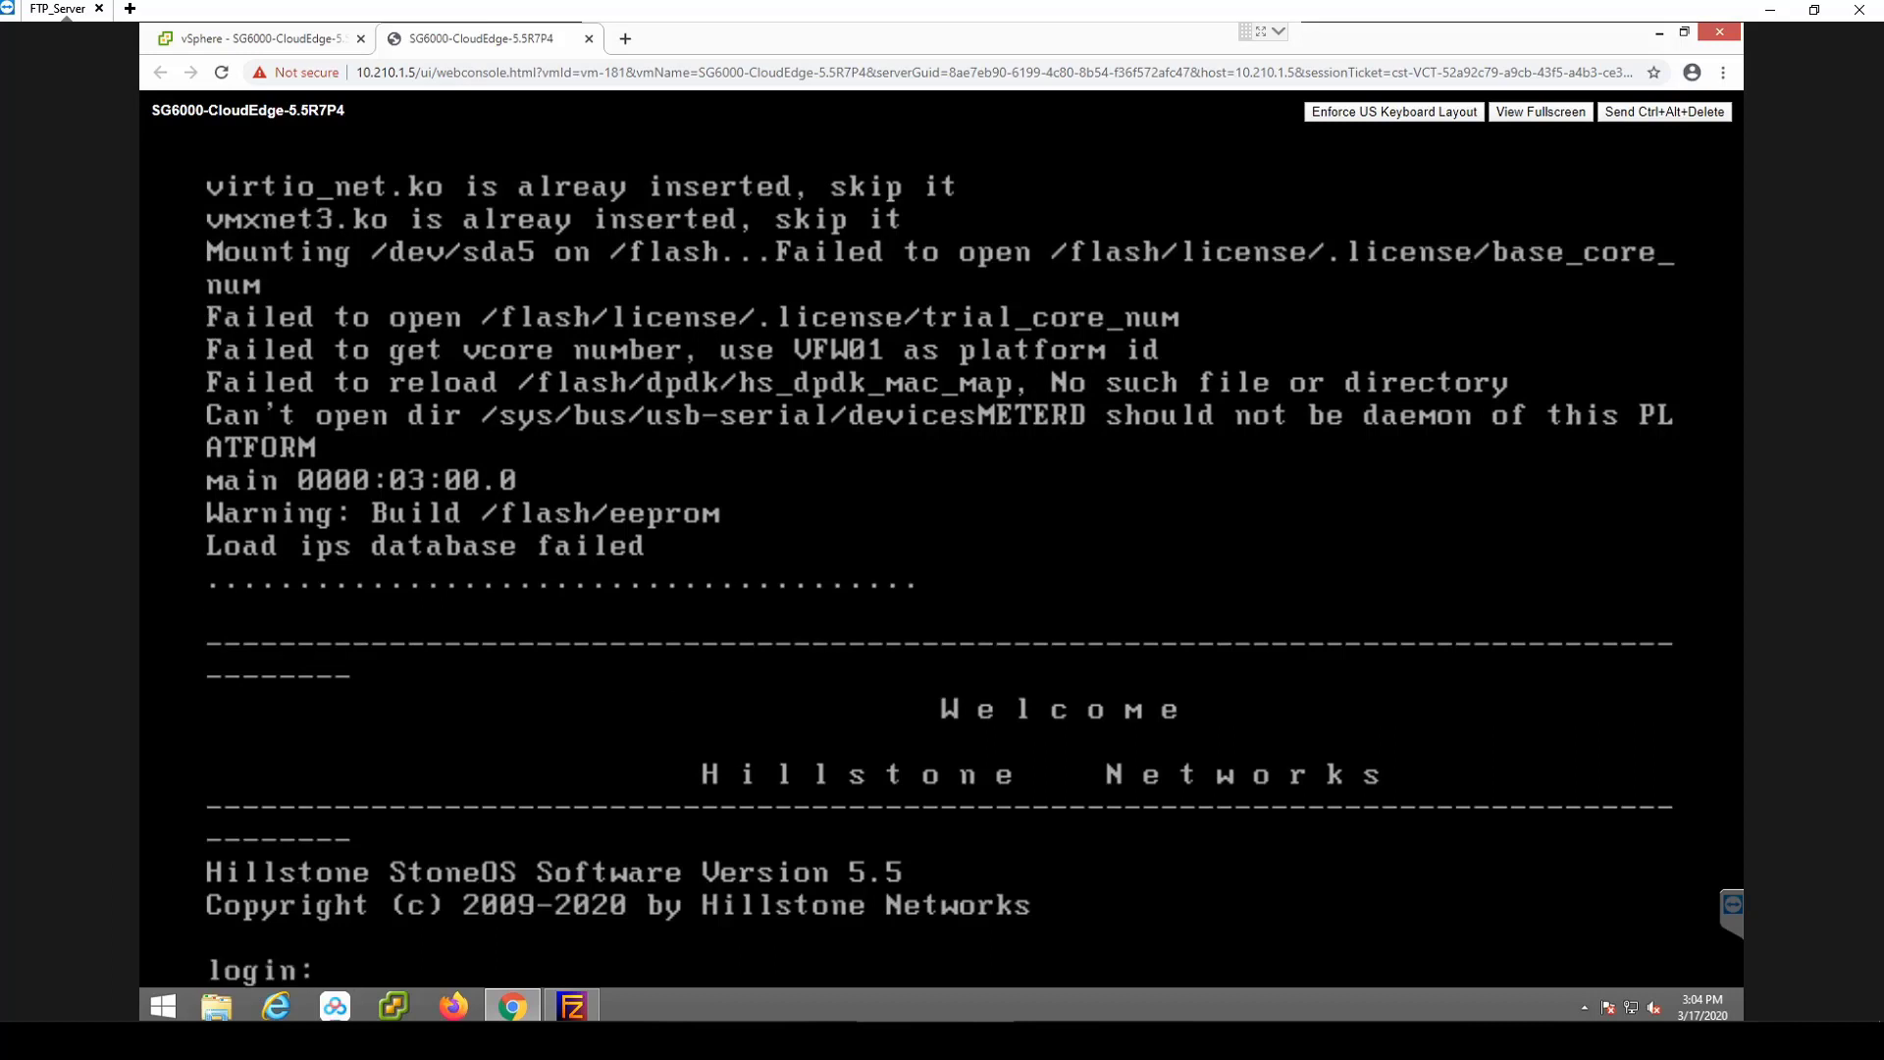
Log in to the firewall console as hillstone and run show interface.
key("Return")
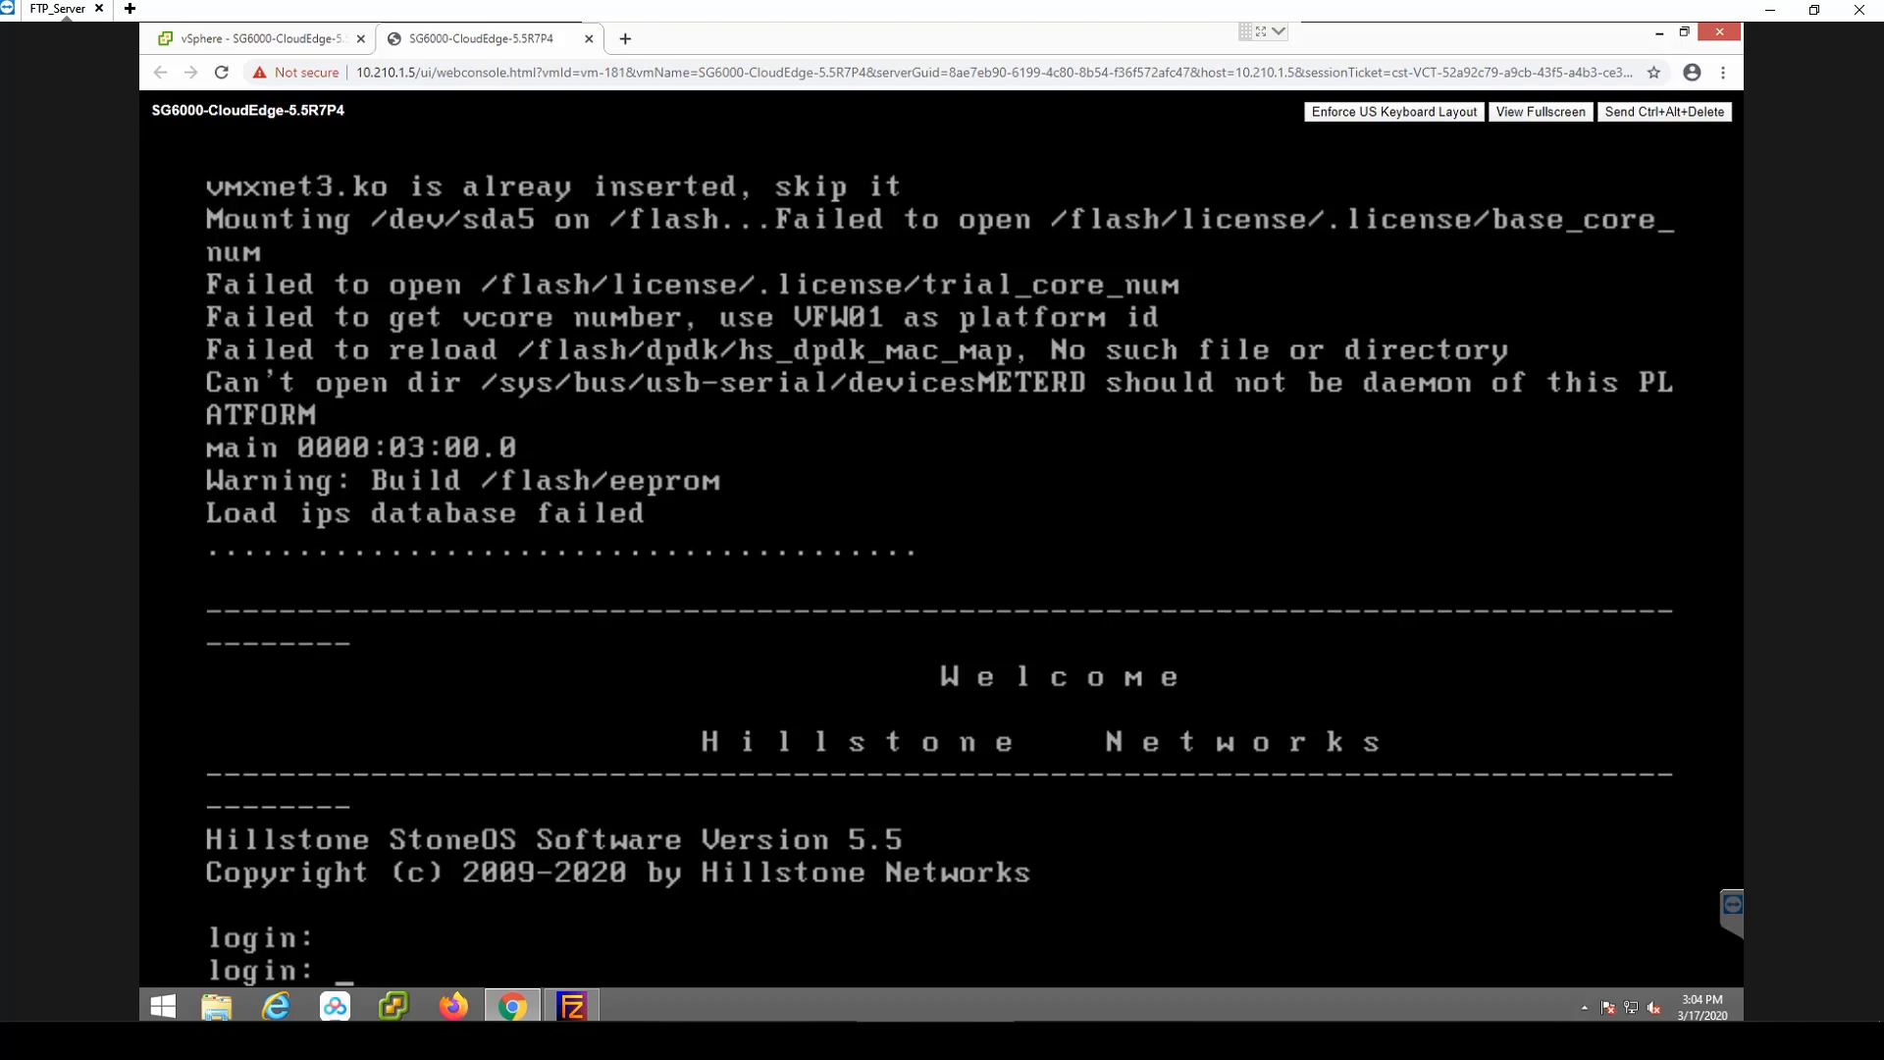
type("hillstone")
key("Return")
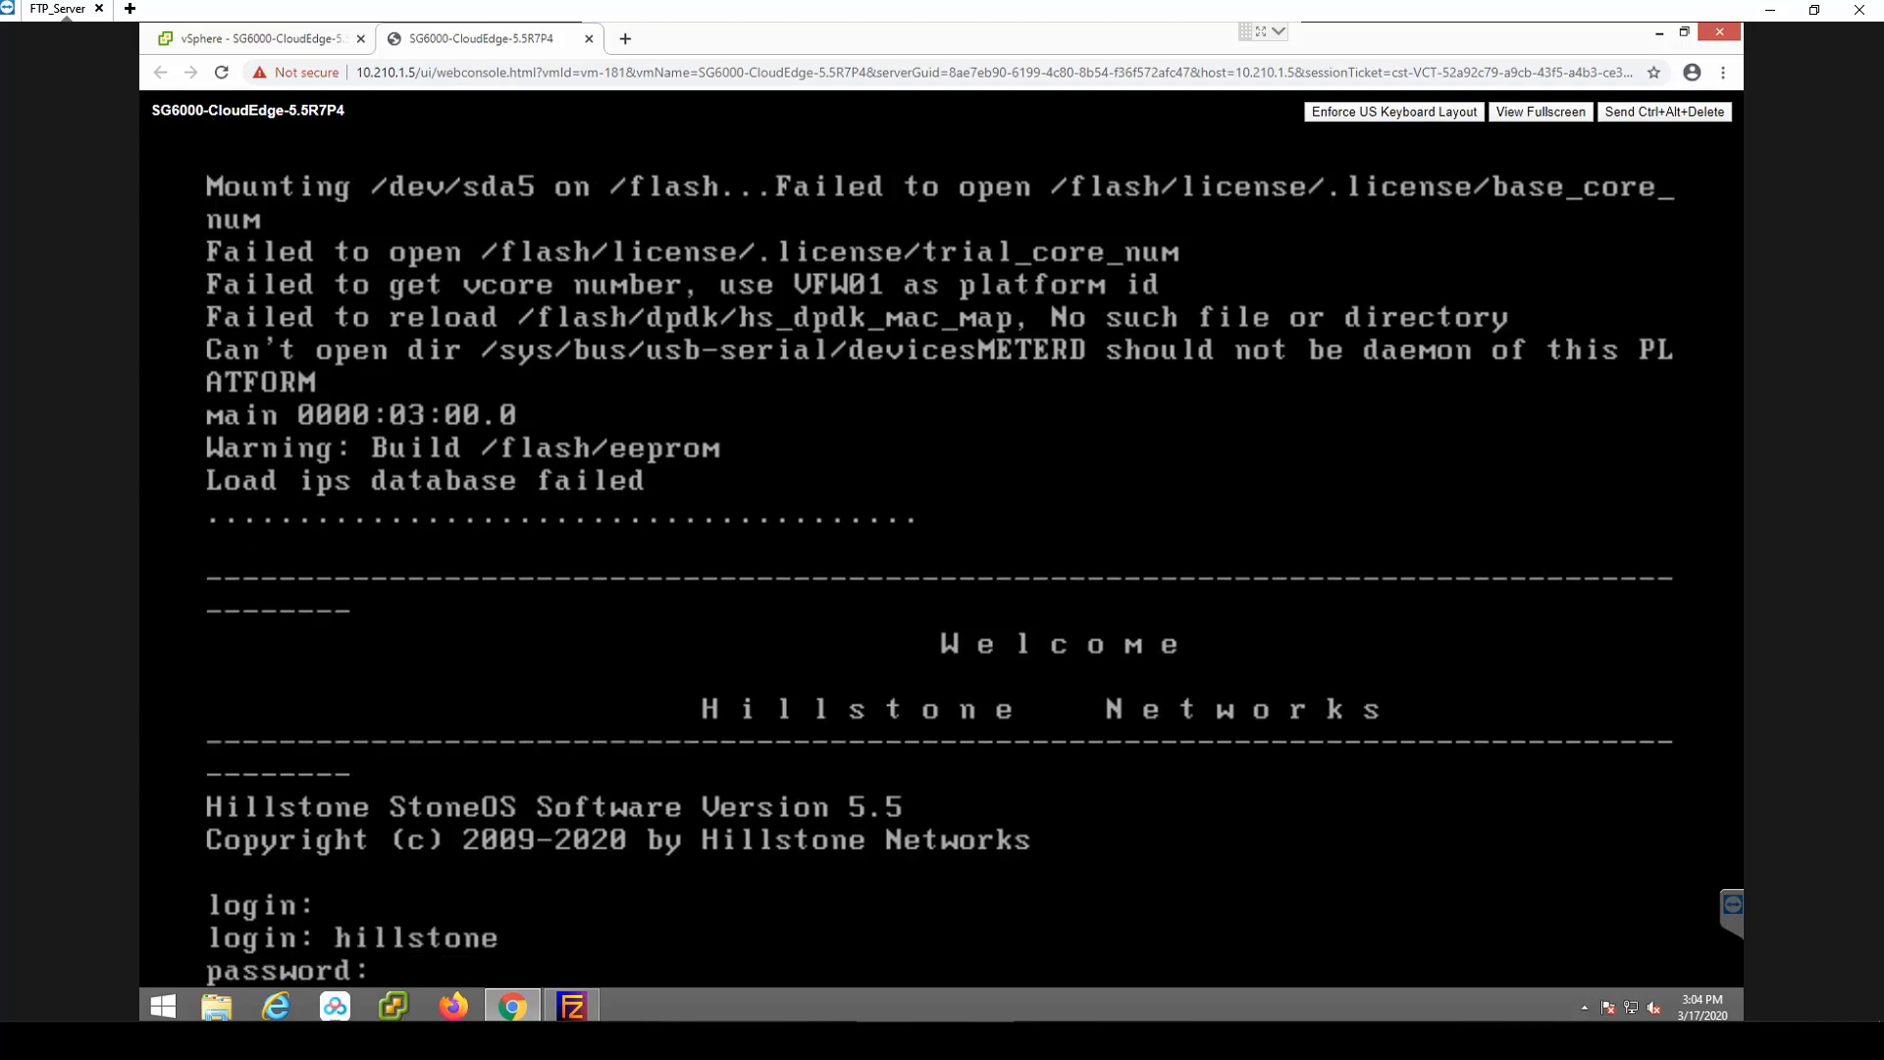
key("Return")
type("show inter")
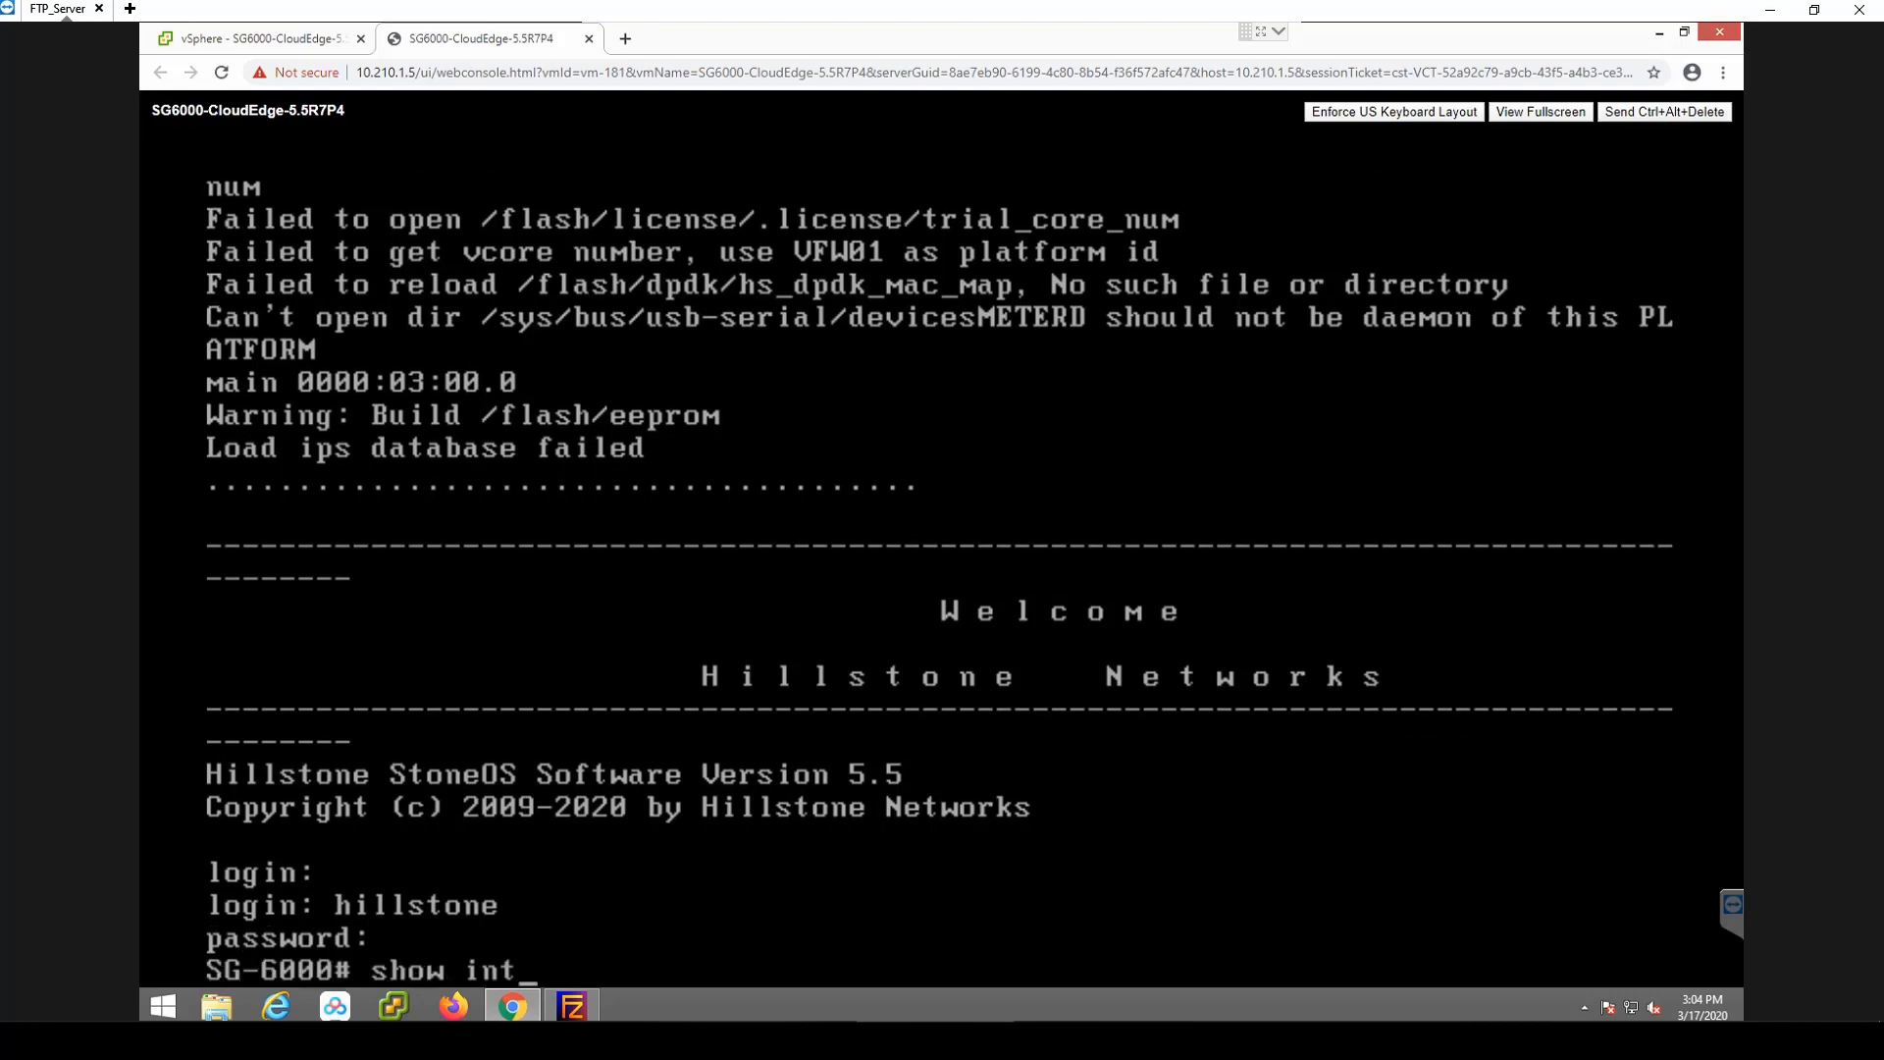
key("Tab")
key("Return")
Ping 8.8.8.8 and 10.210.200.50 from the firewall console.
type("p")
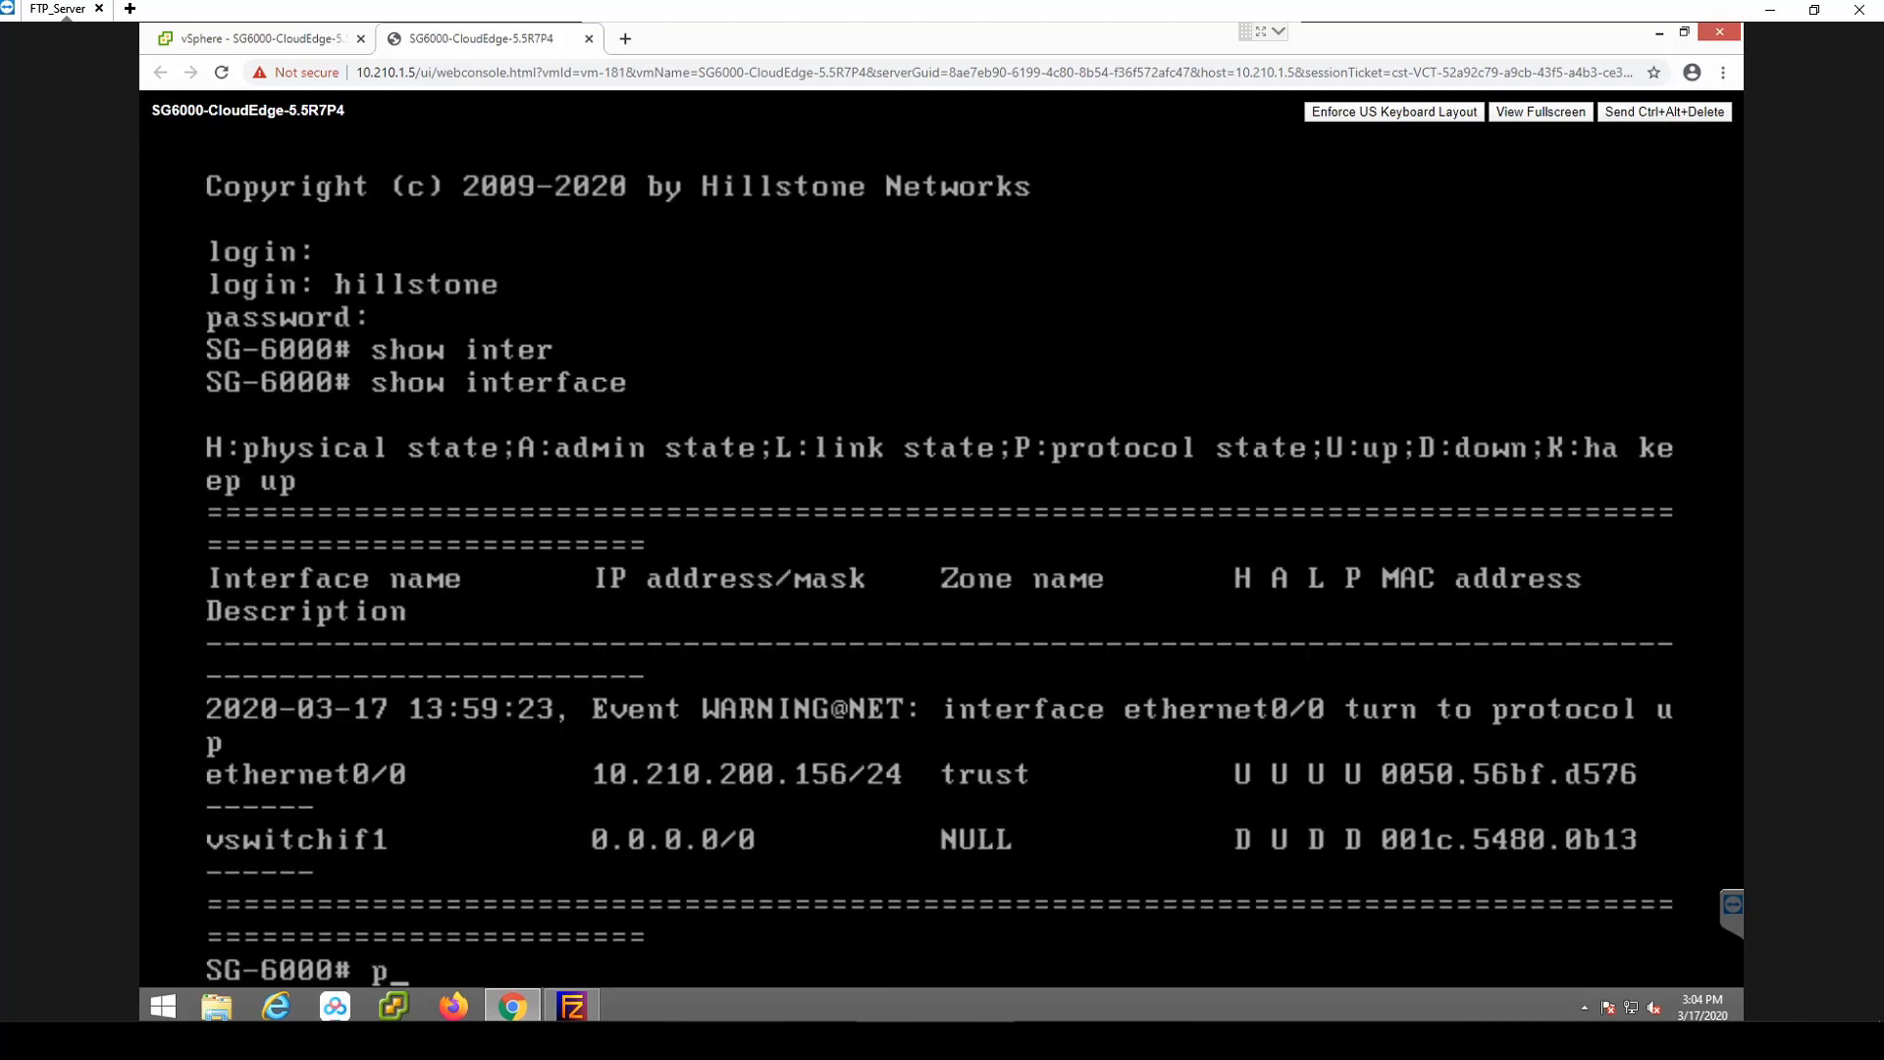
type("ing 8.8.8.8")
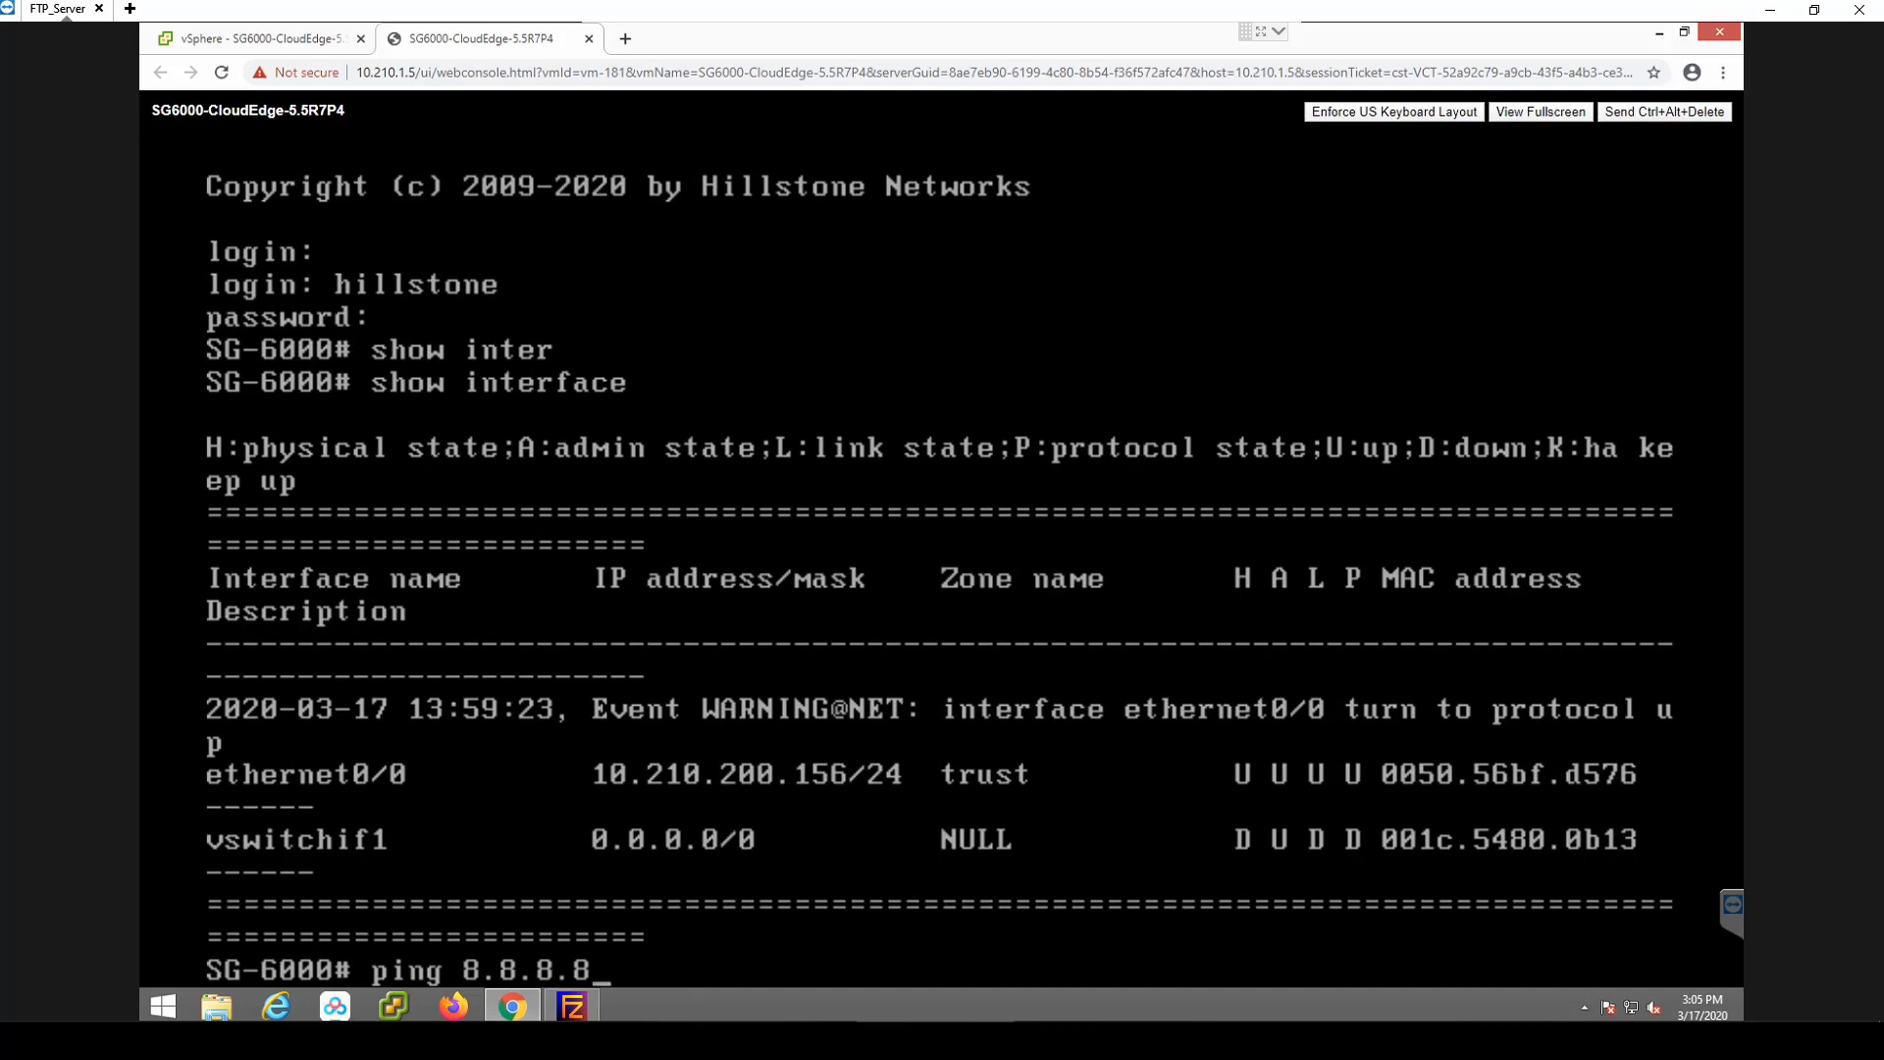
key("Return")
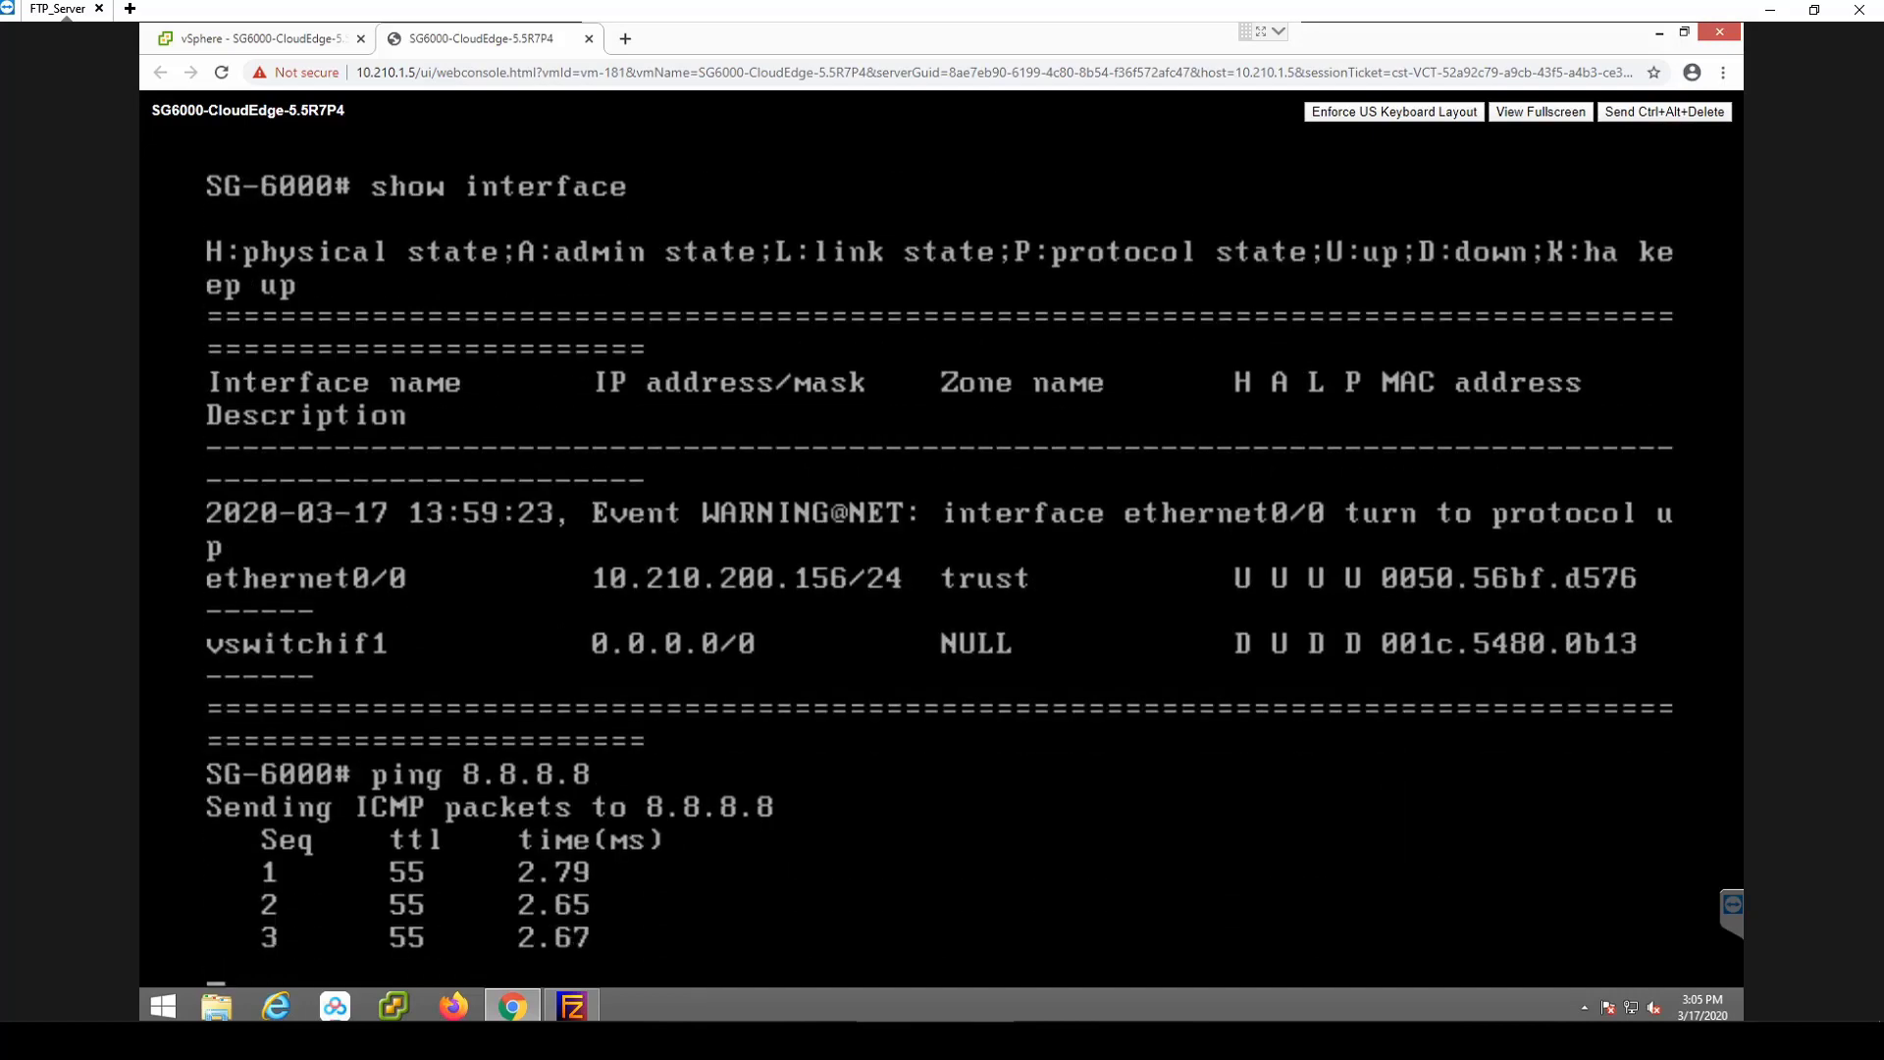
type("pin")
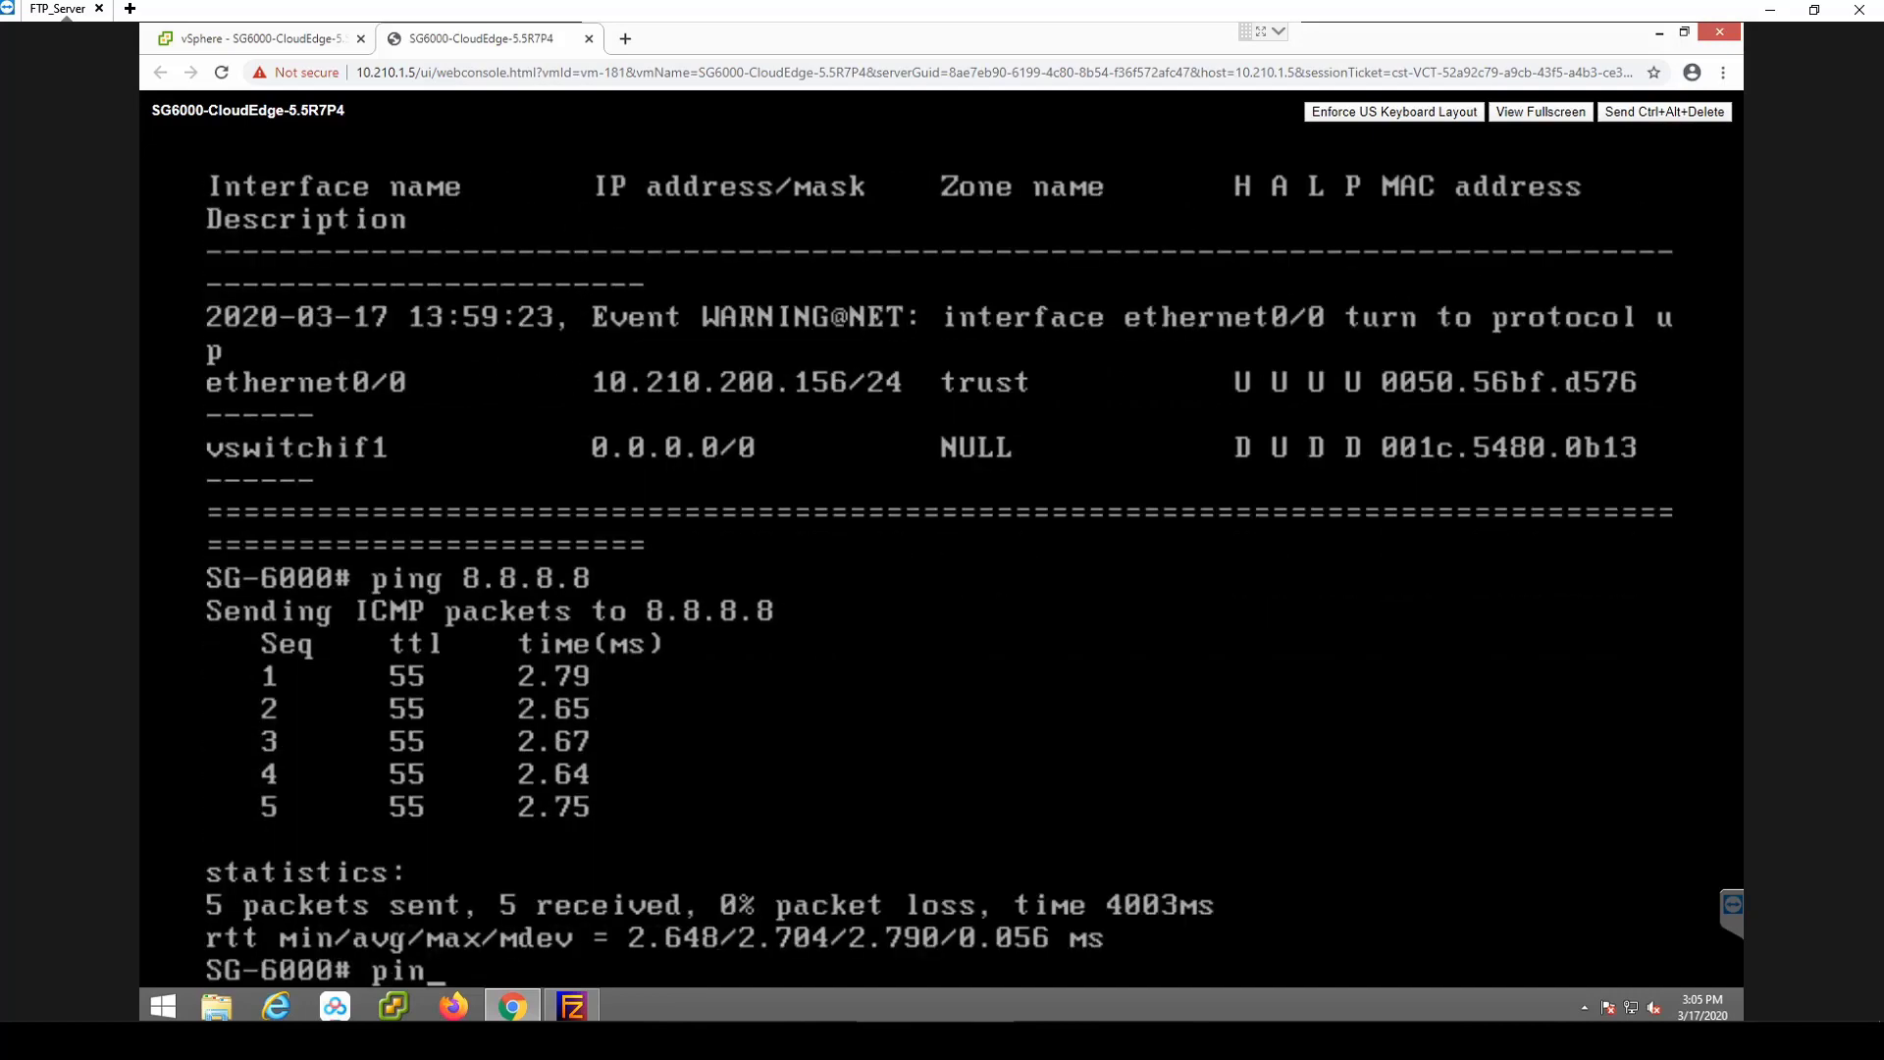
type("g 10.210.202020-03-17 13:59:39, Event CRIT@SYS: System has started u")
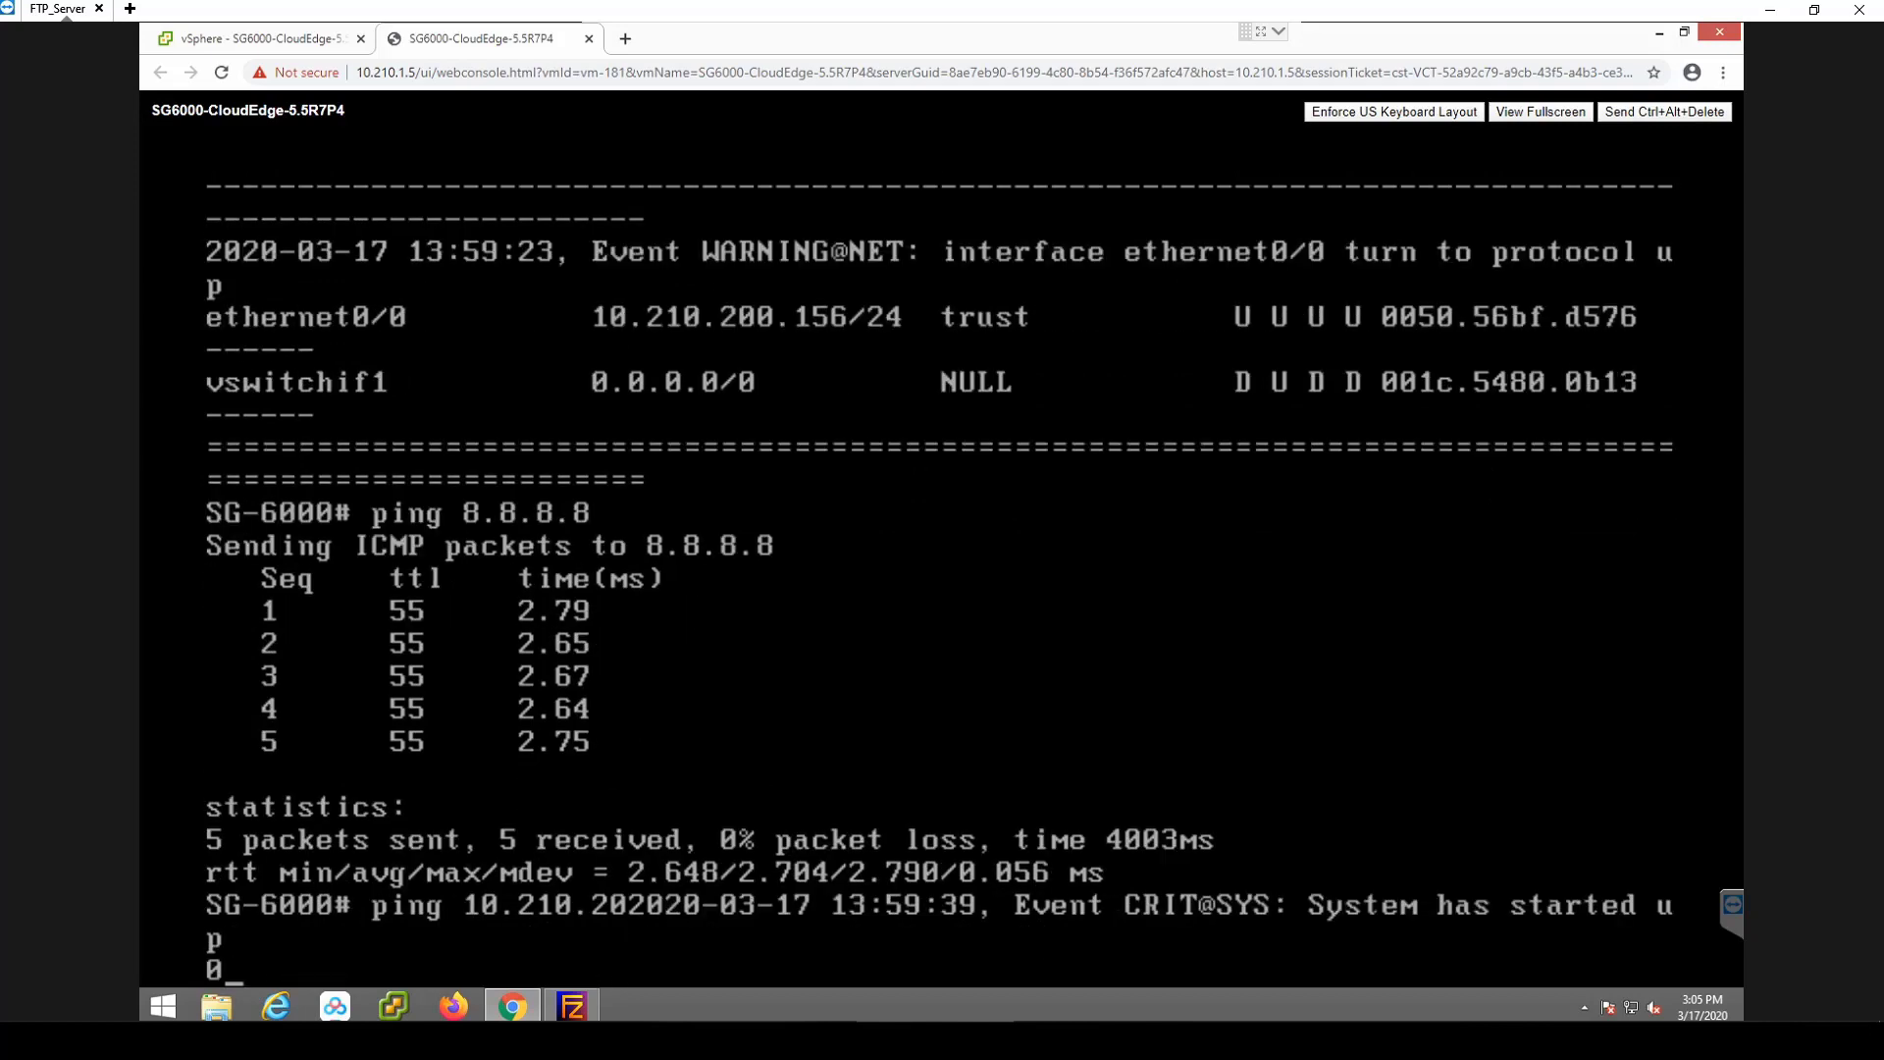
key("Return")
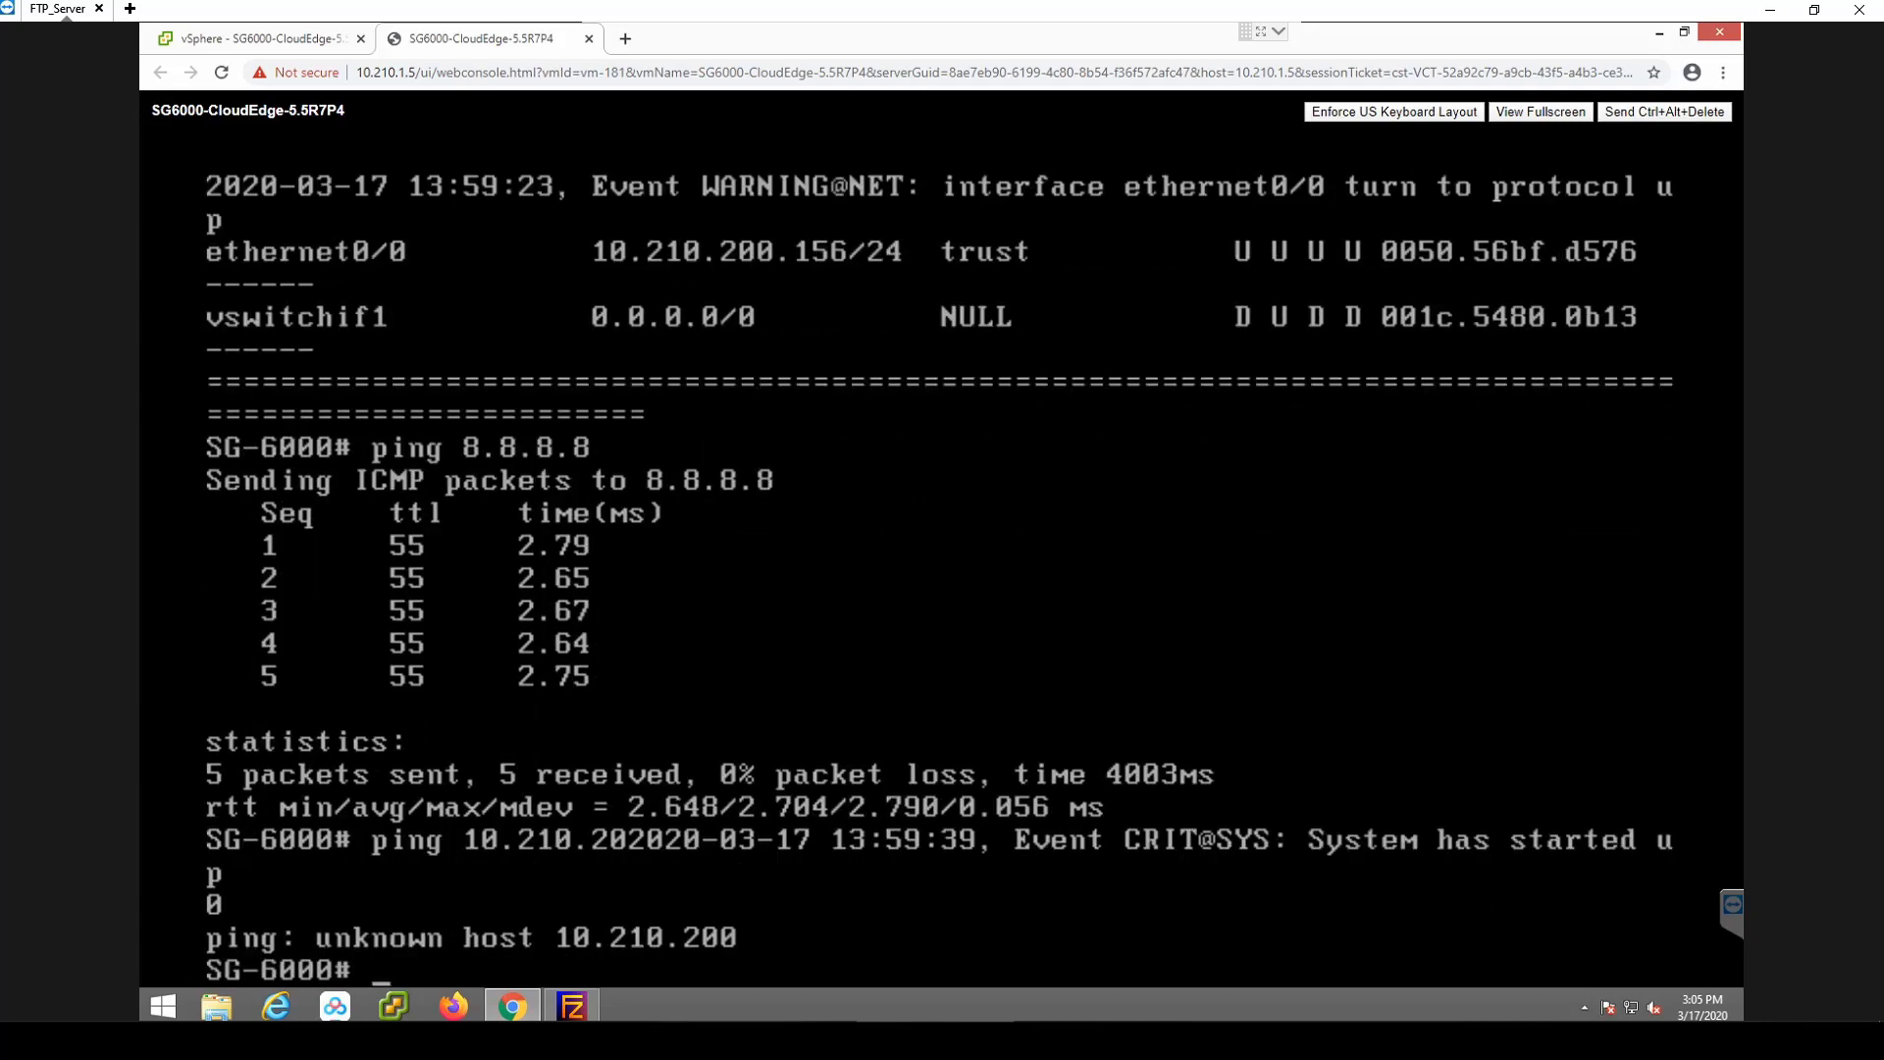
key("Up")
type(".50")
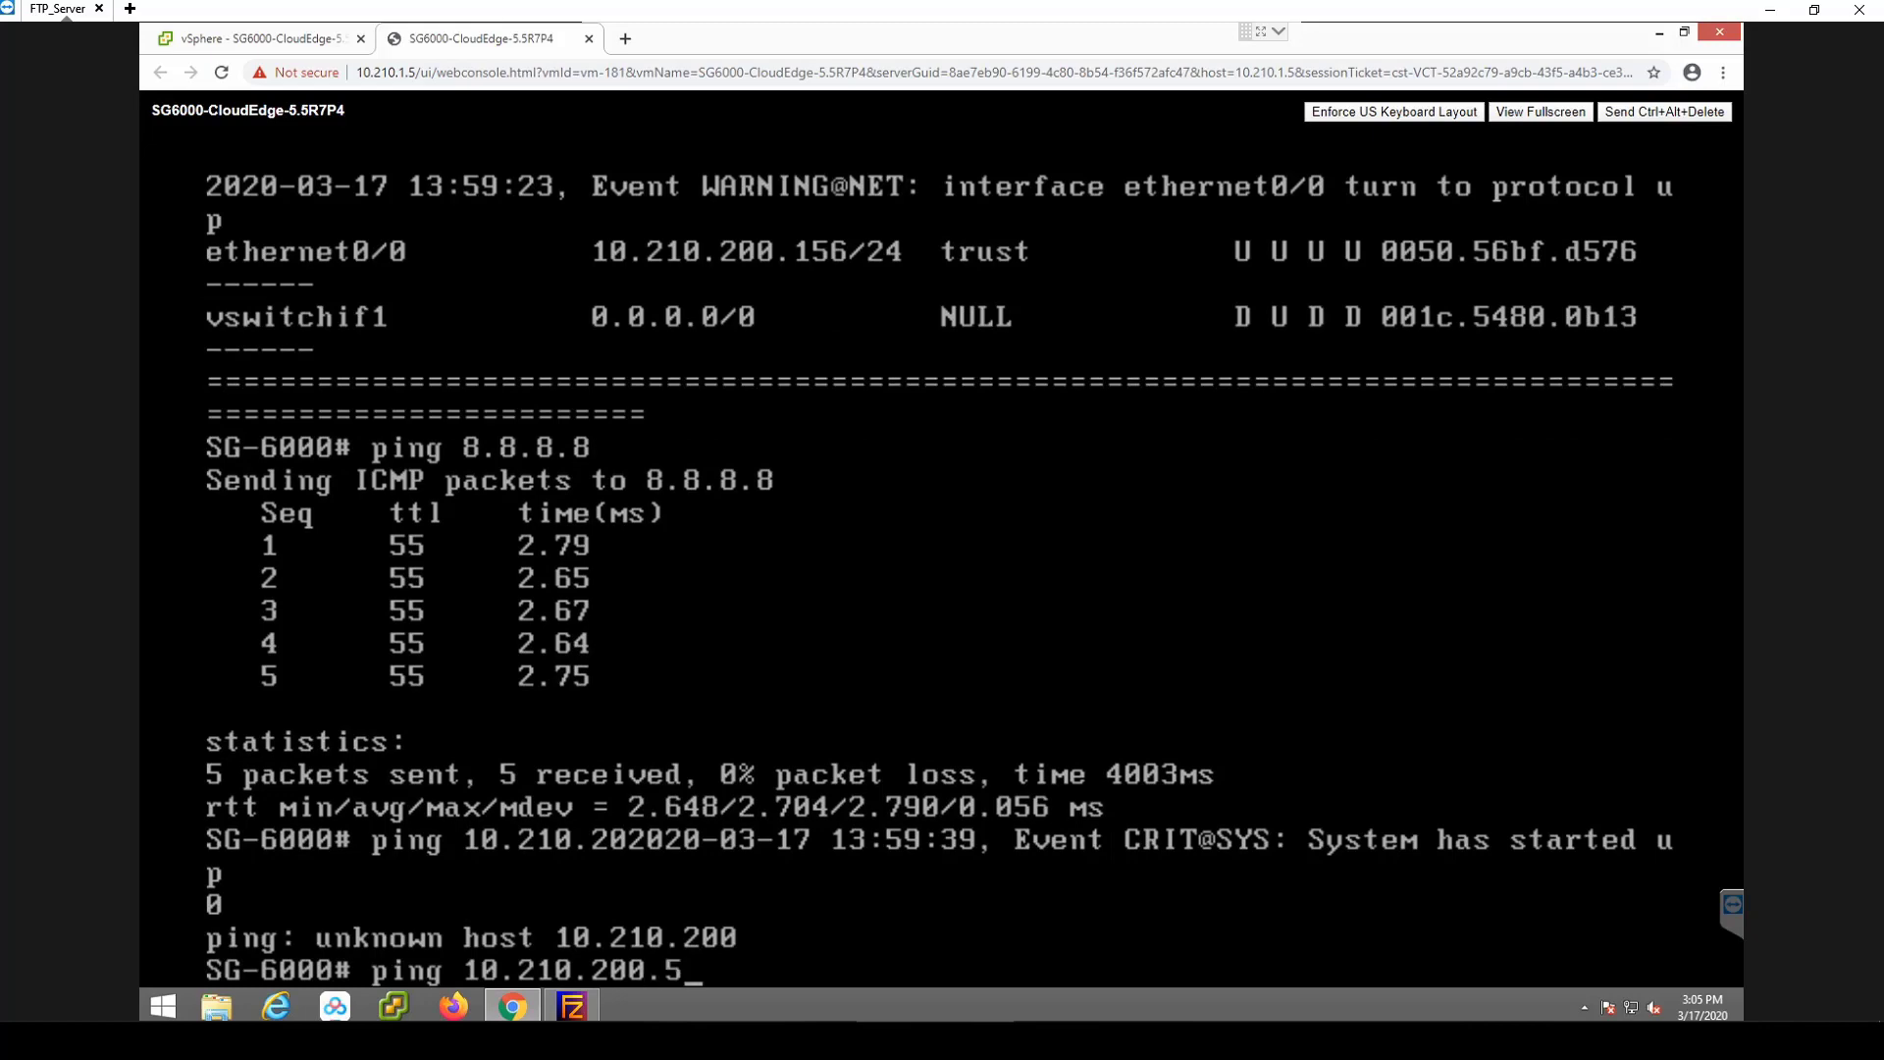
key("Return")
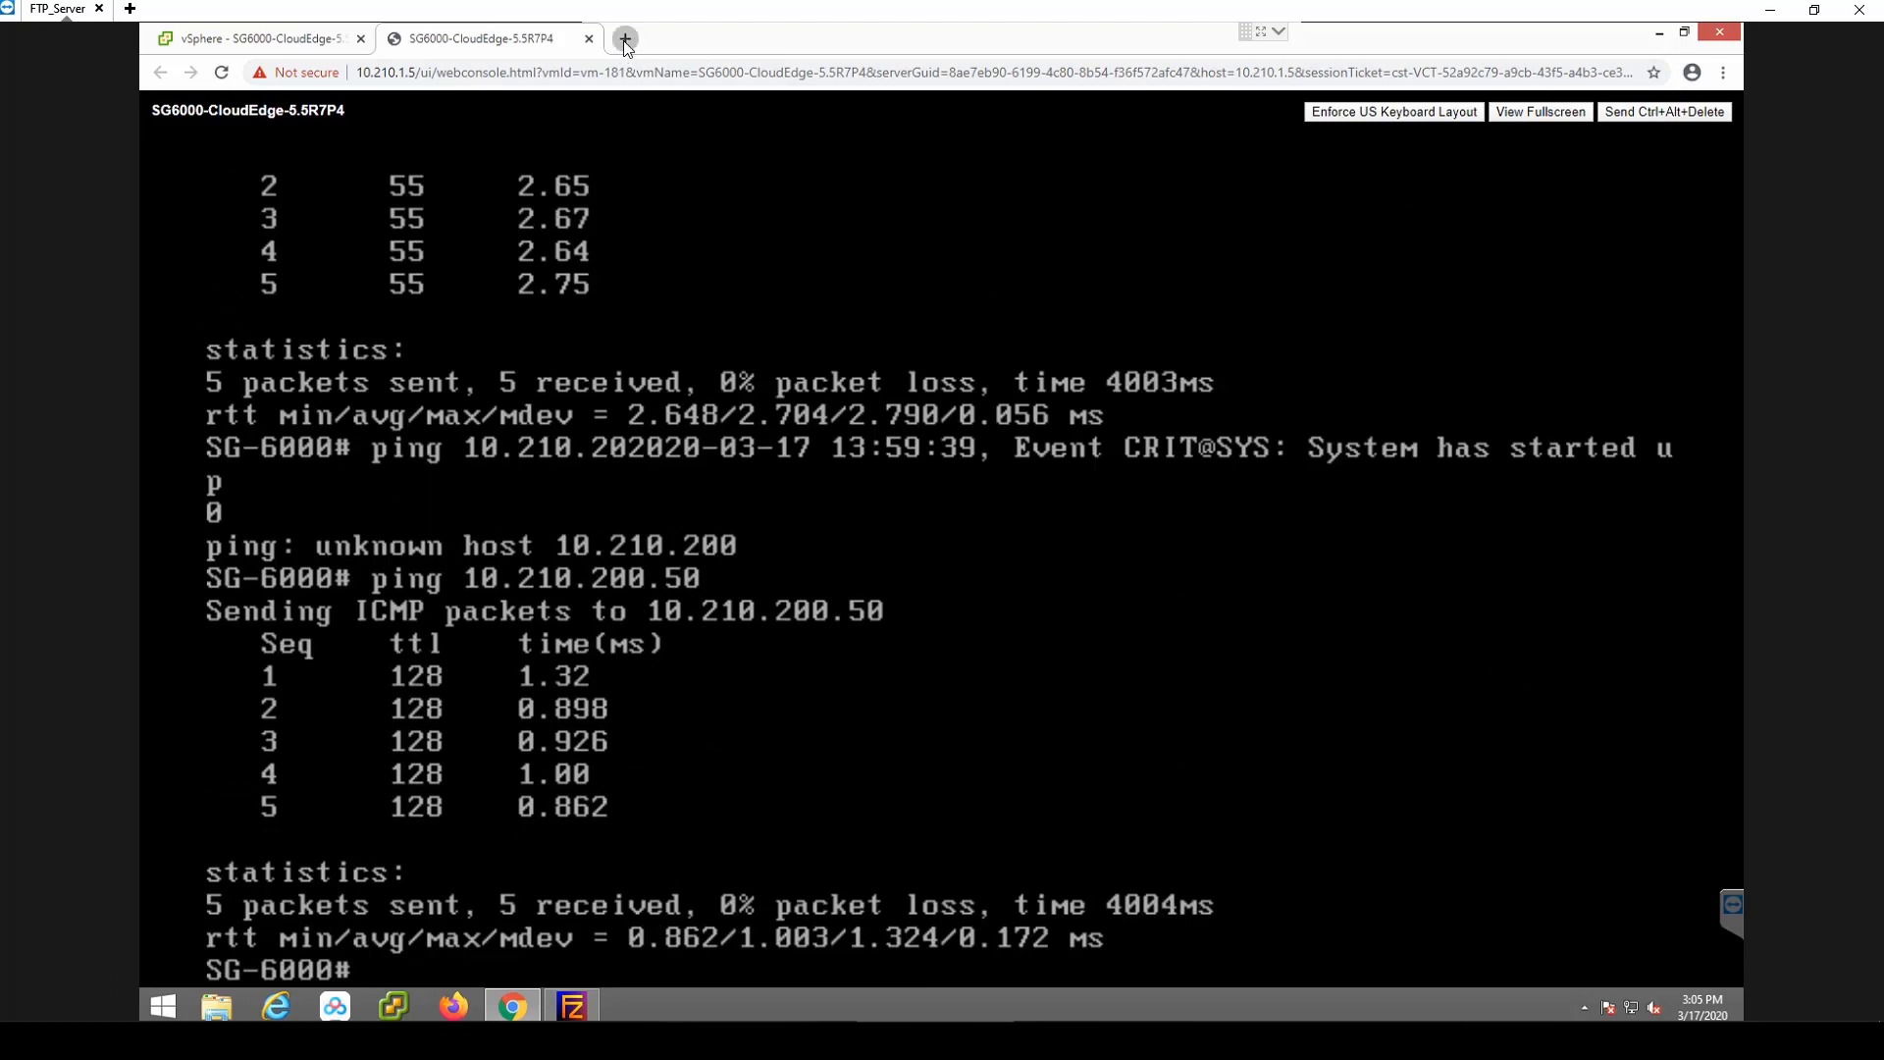
left_click(626, 39)
type("https://")
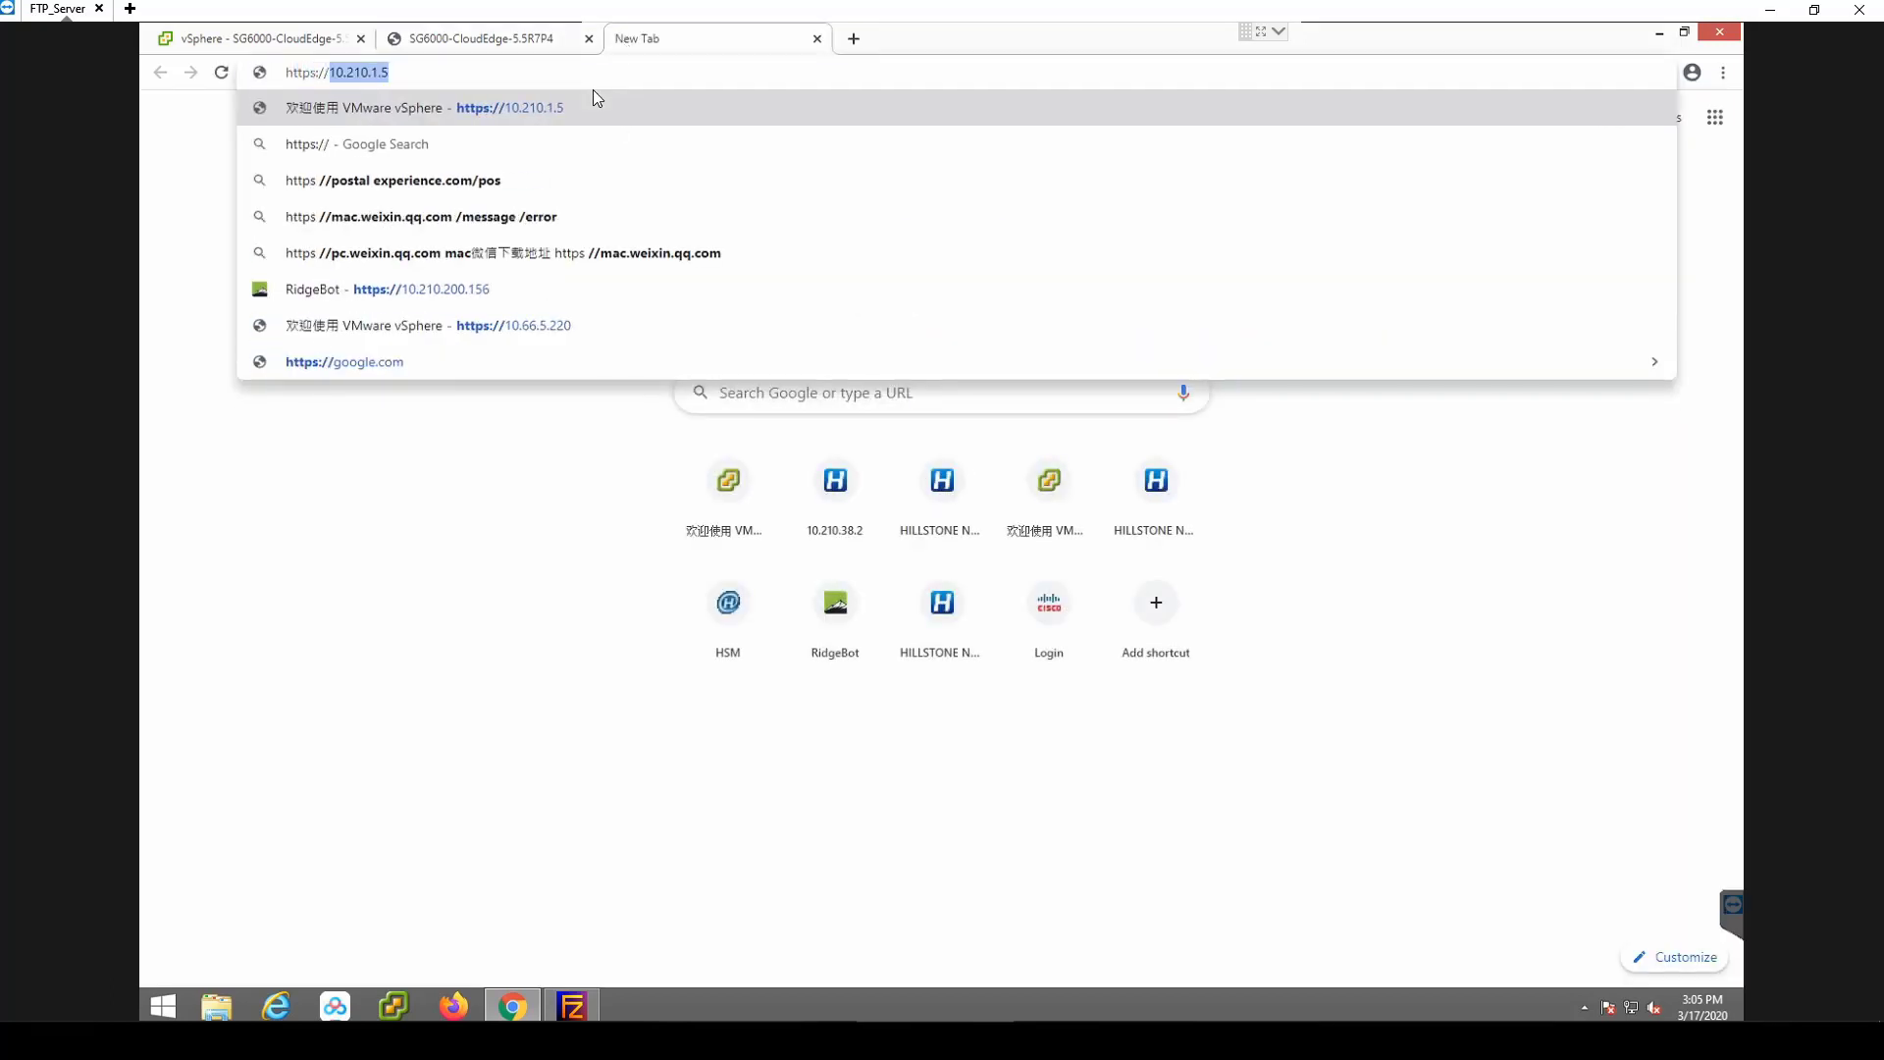
type("10.")
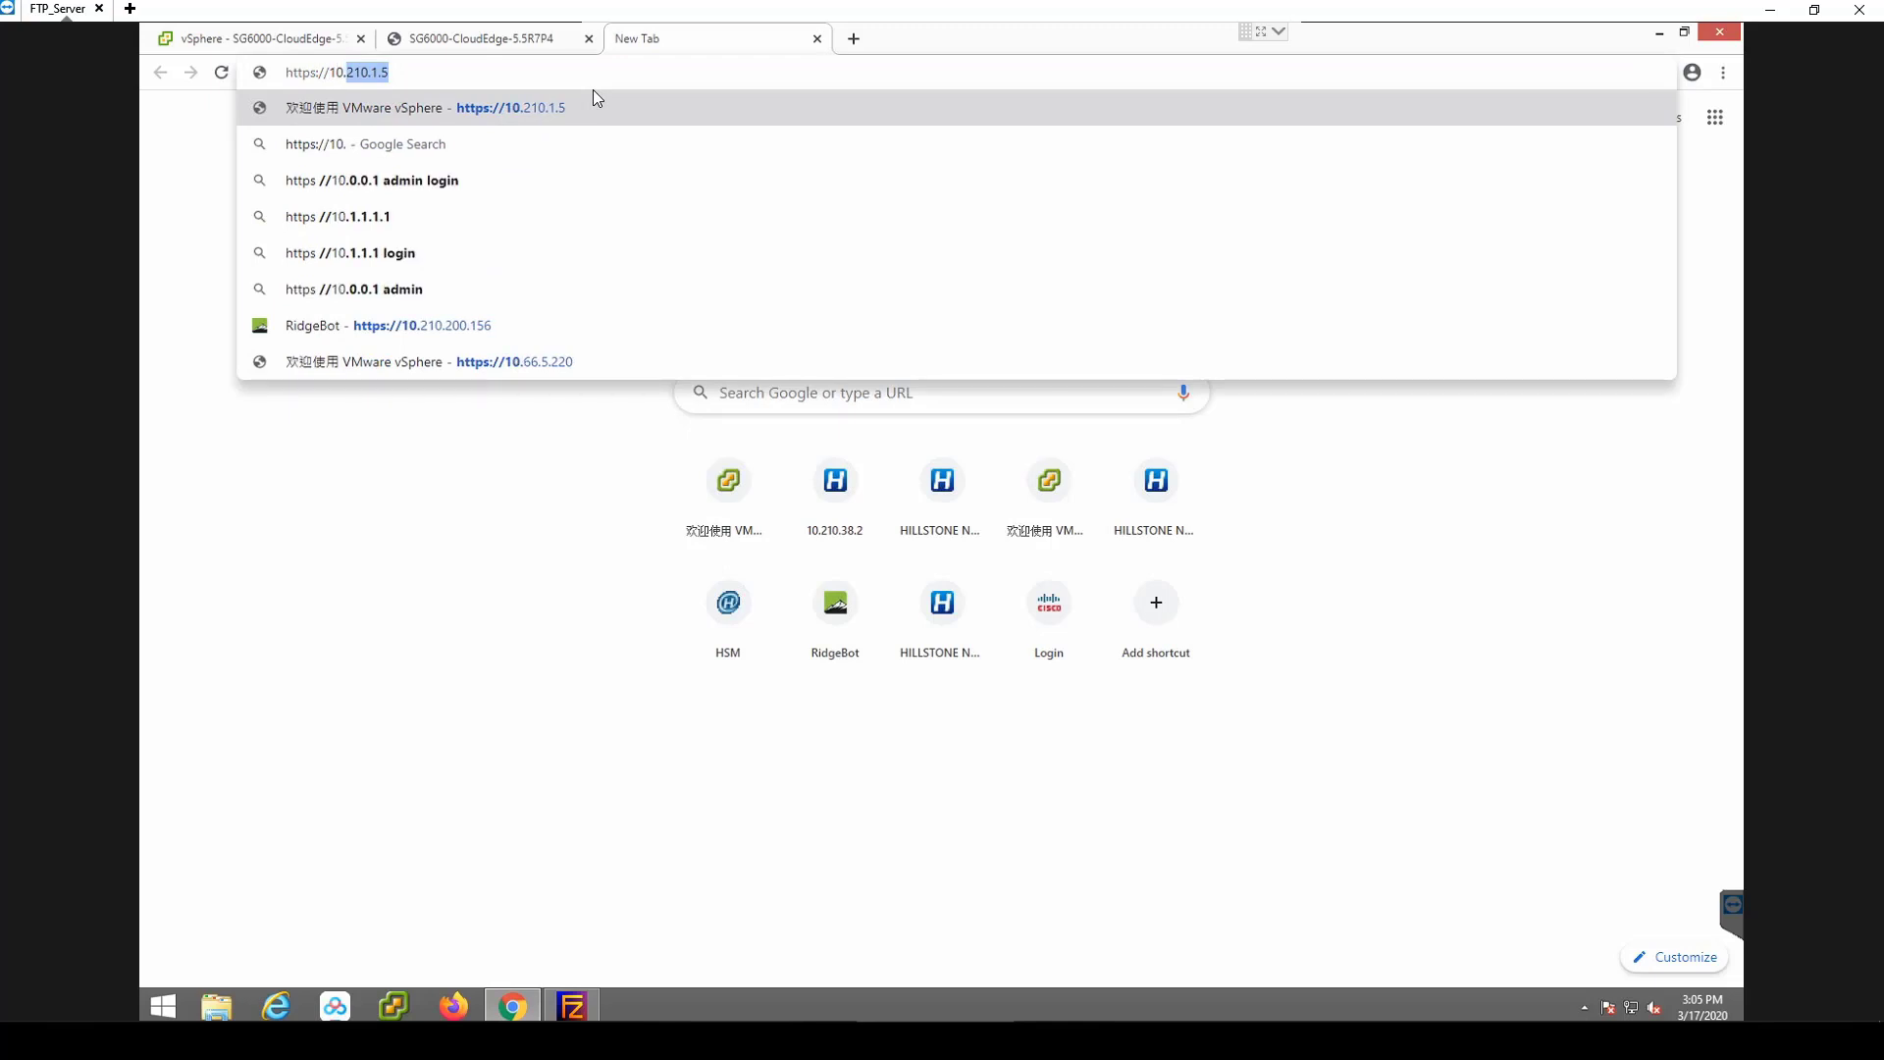
type("210.2")
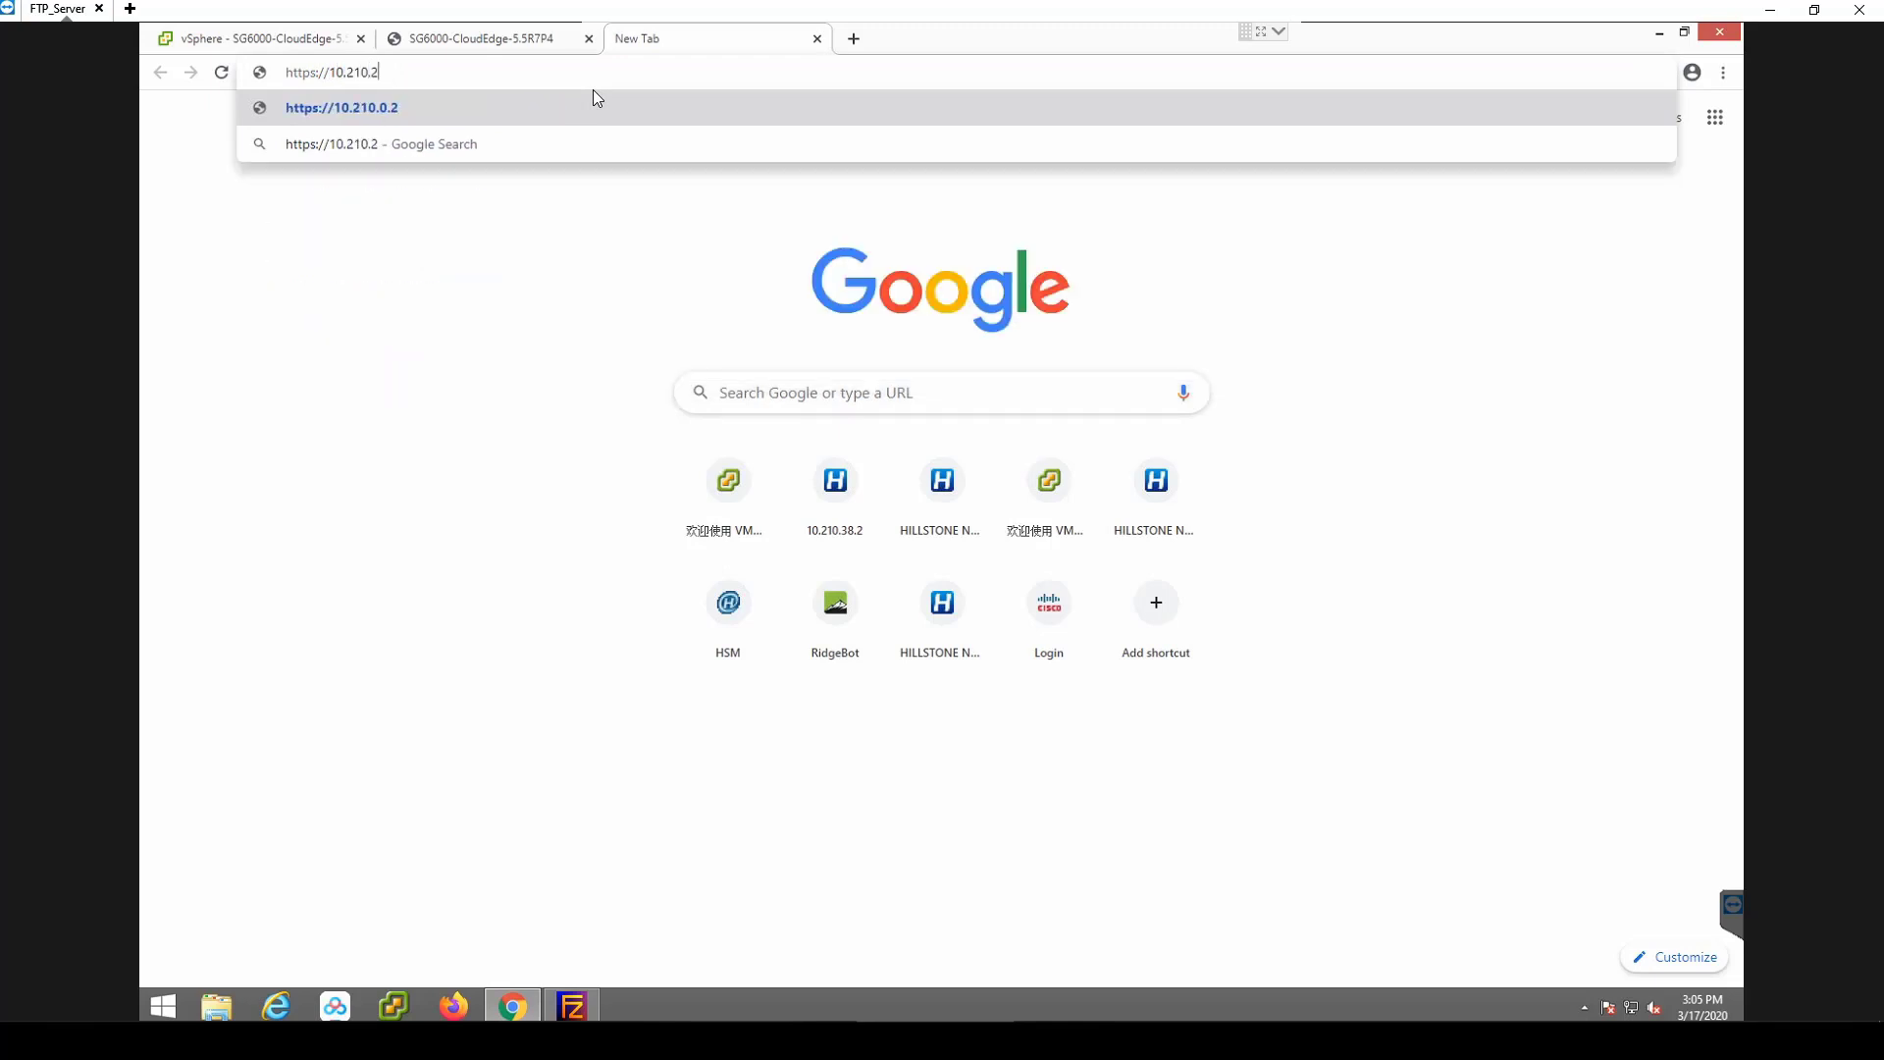
type("00.")
left_click(535, 41)
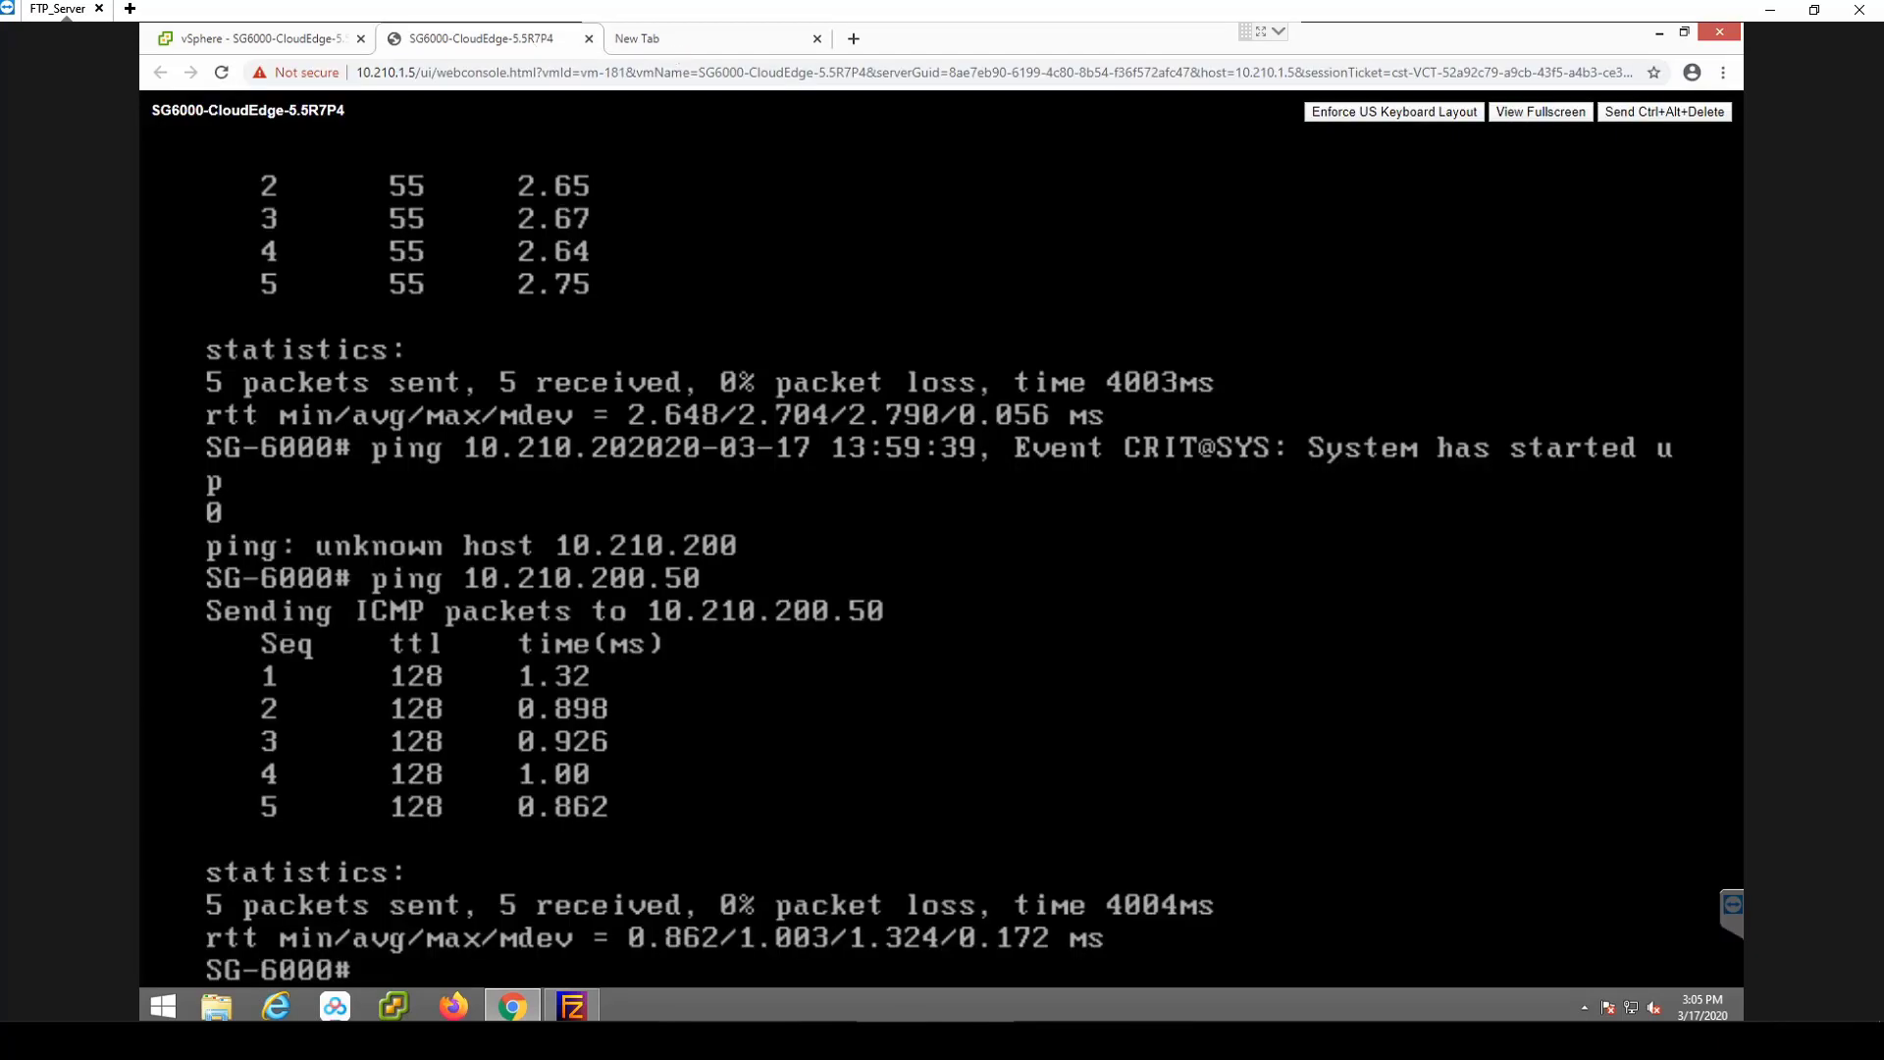
type("show inter")
key("Tab")
key("Return")
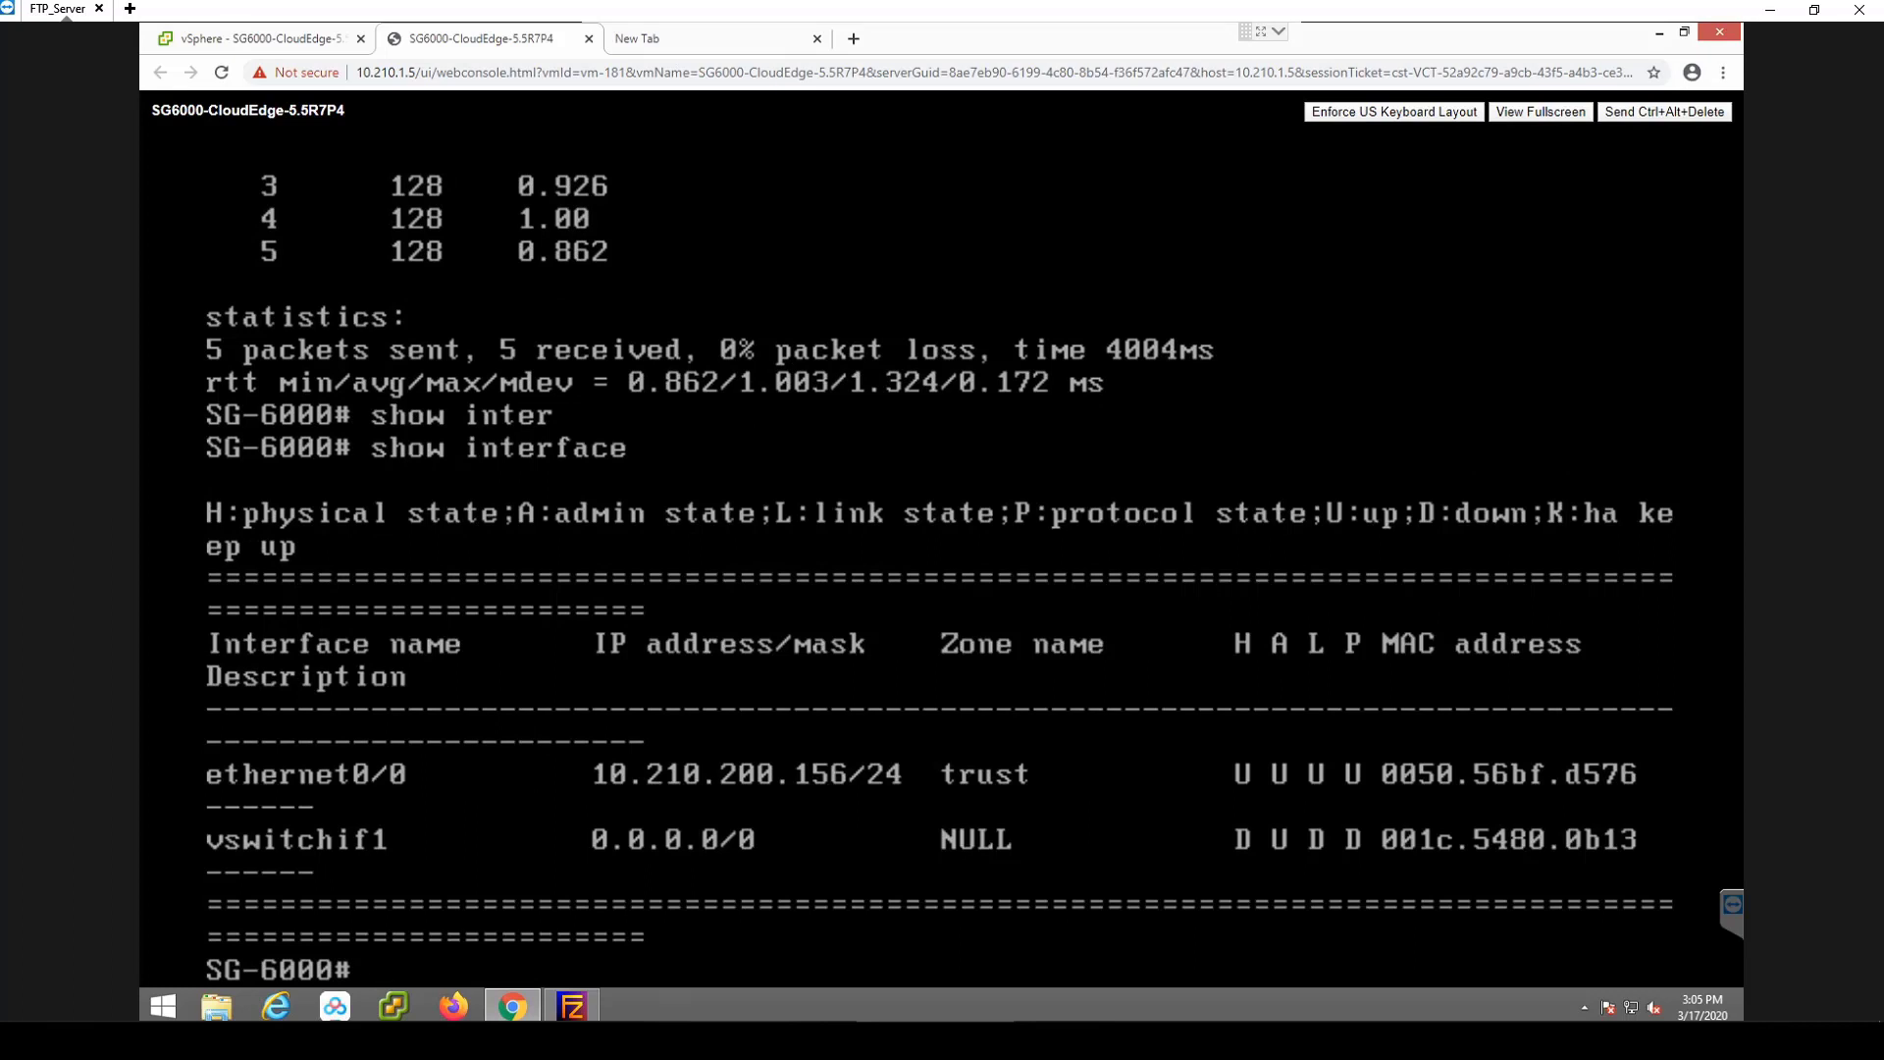
left_click(714, 41)
type("156")
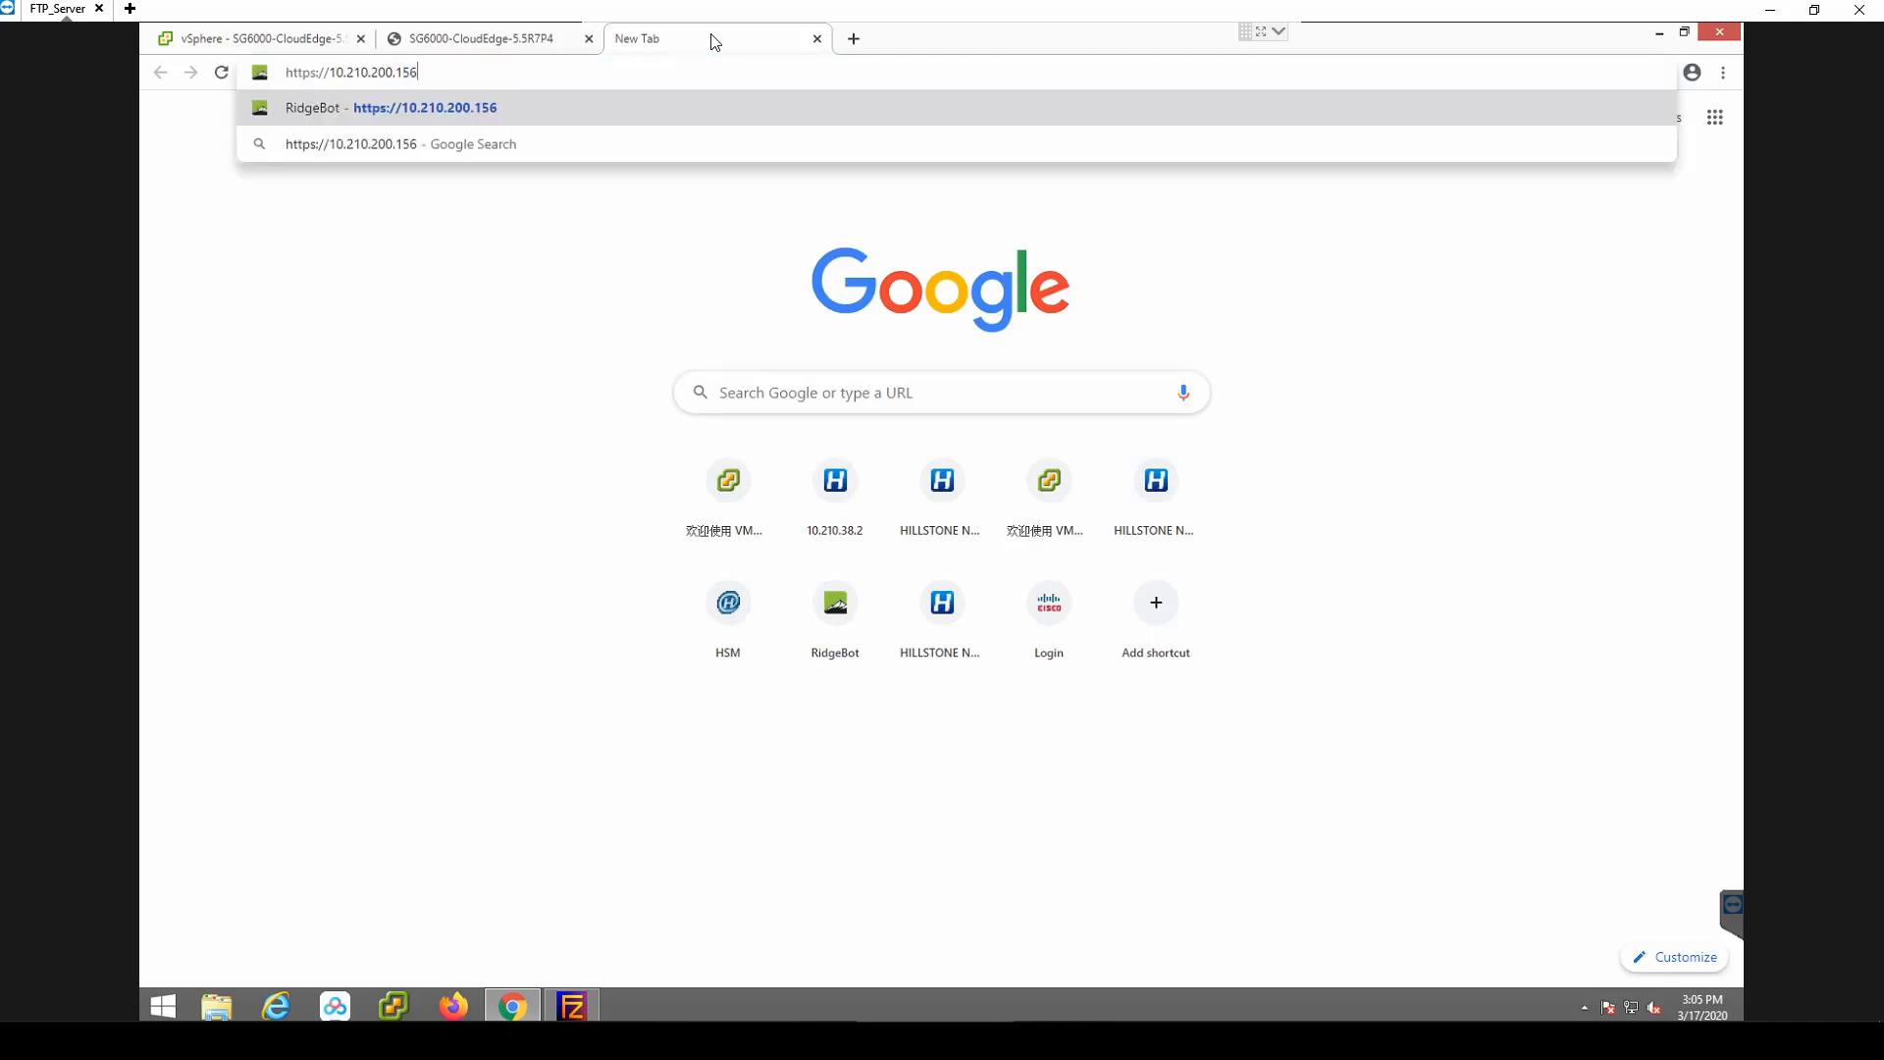
key("Return")
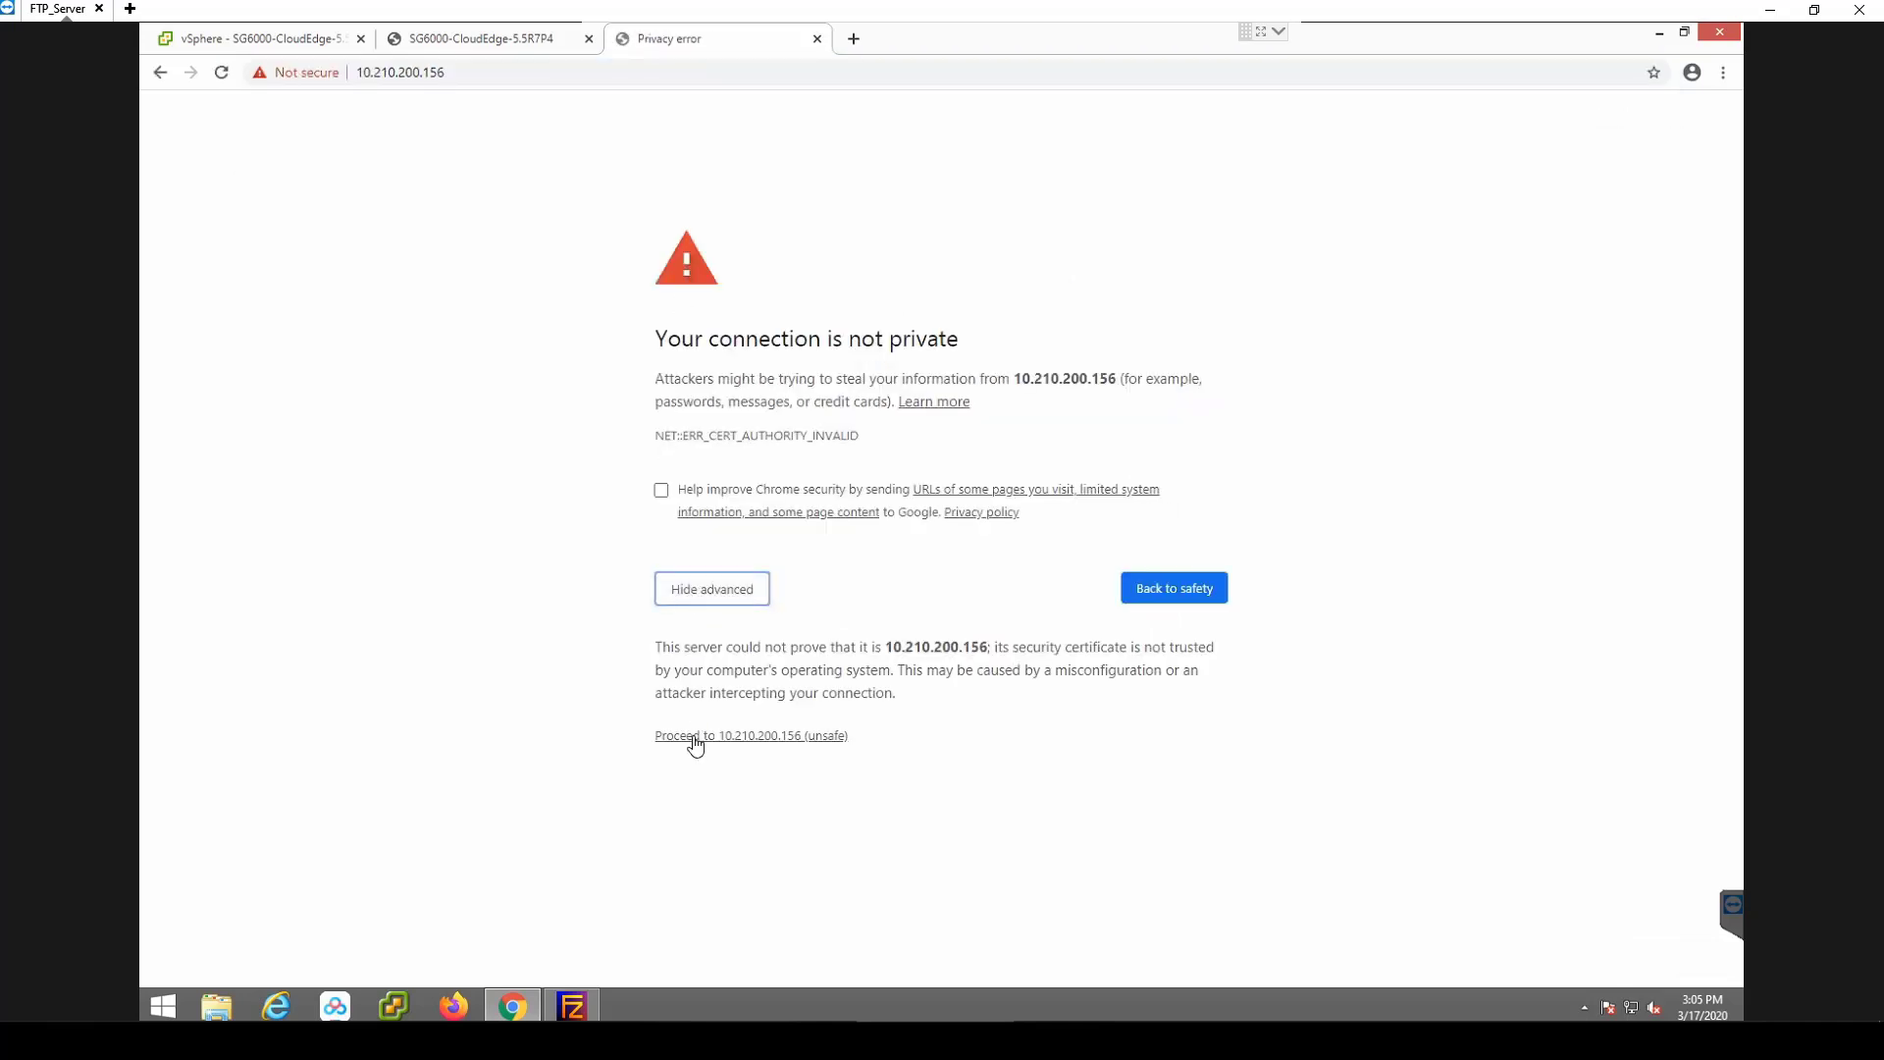
left_click(697, 736)
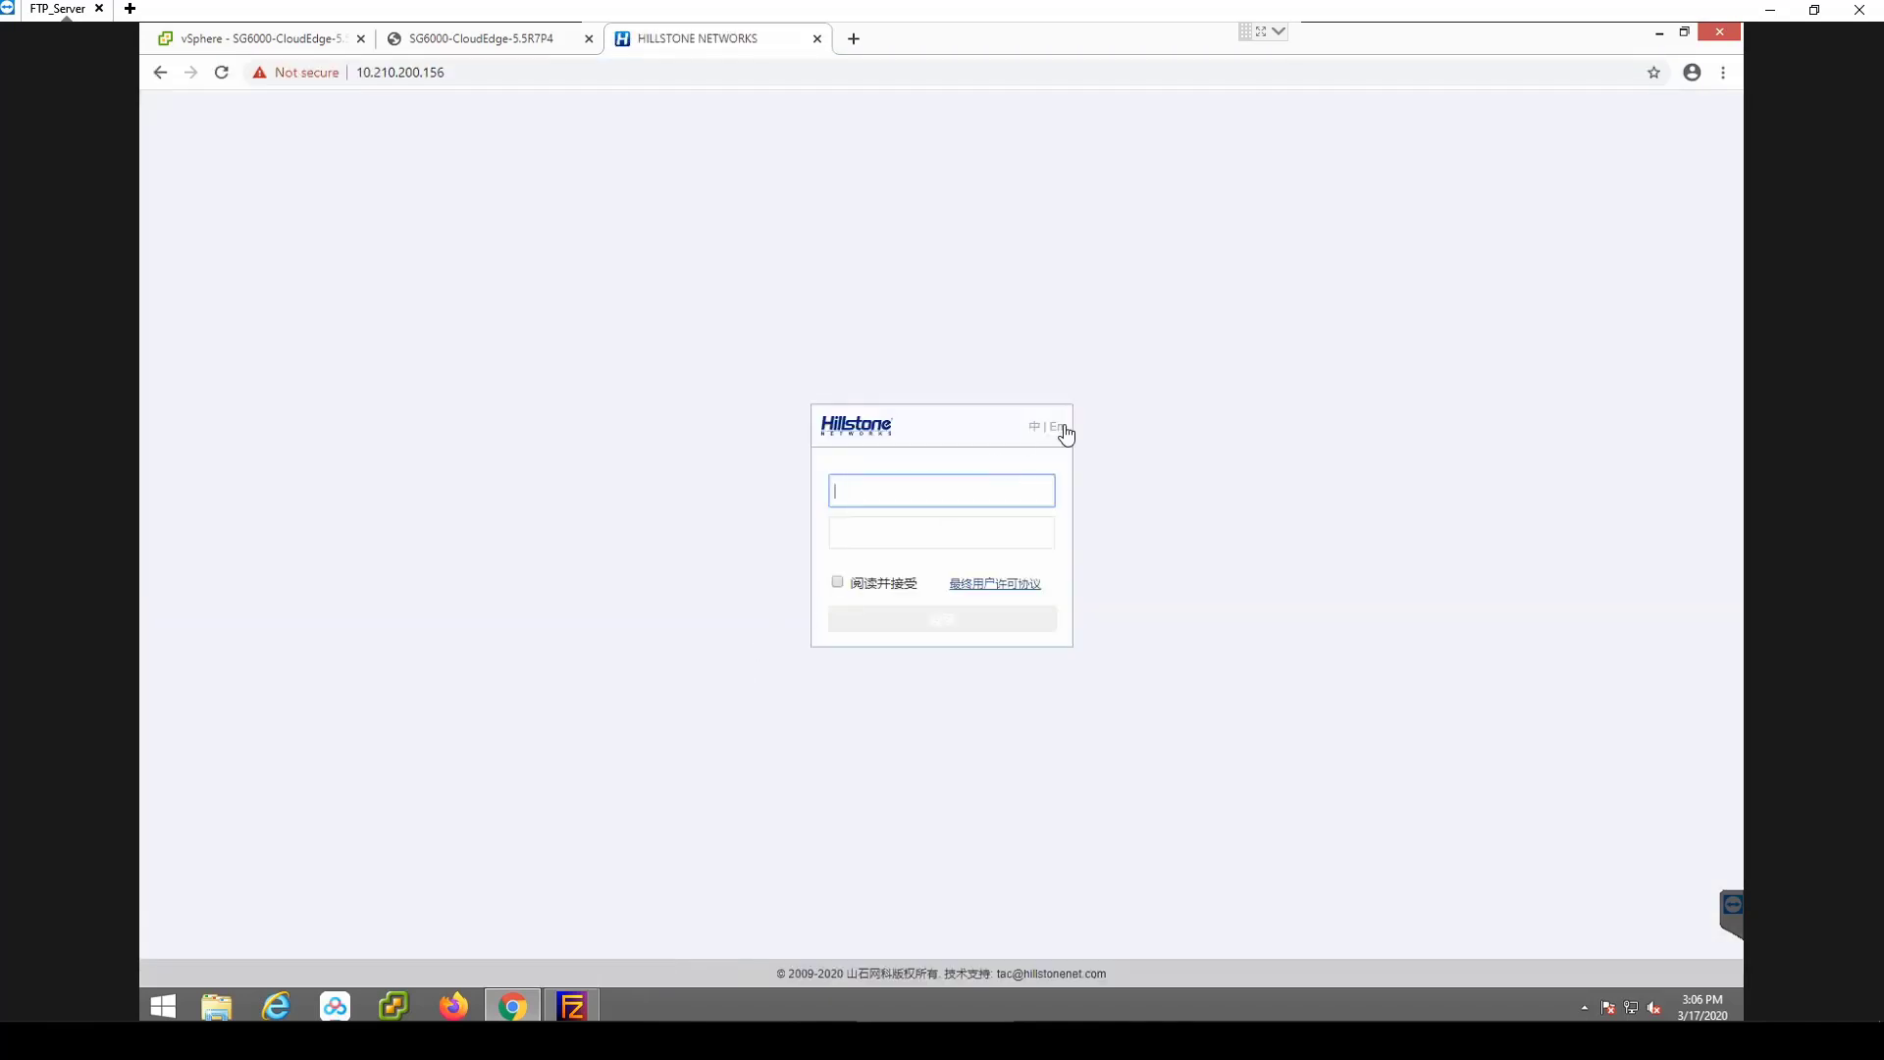
Switch the login page to English, enter the hillstone credentials, accept the EULA and log in.
left_click(1057, 427)
left_click(892, 491)
type("hillstone")
key("Tab")
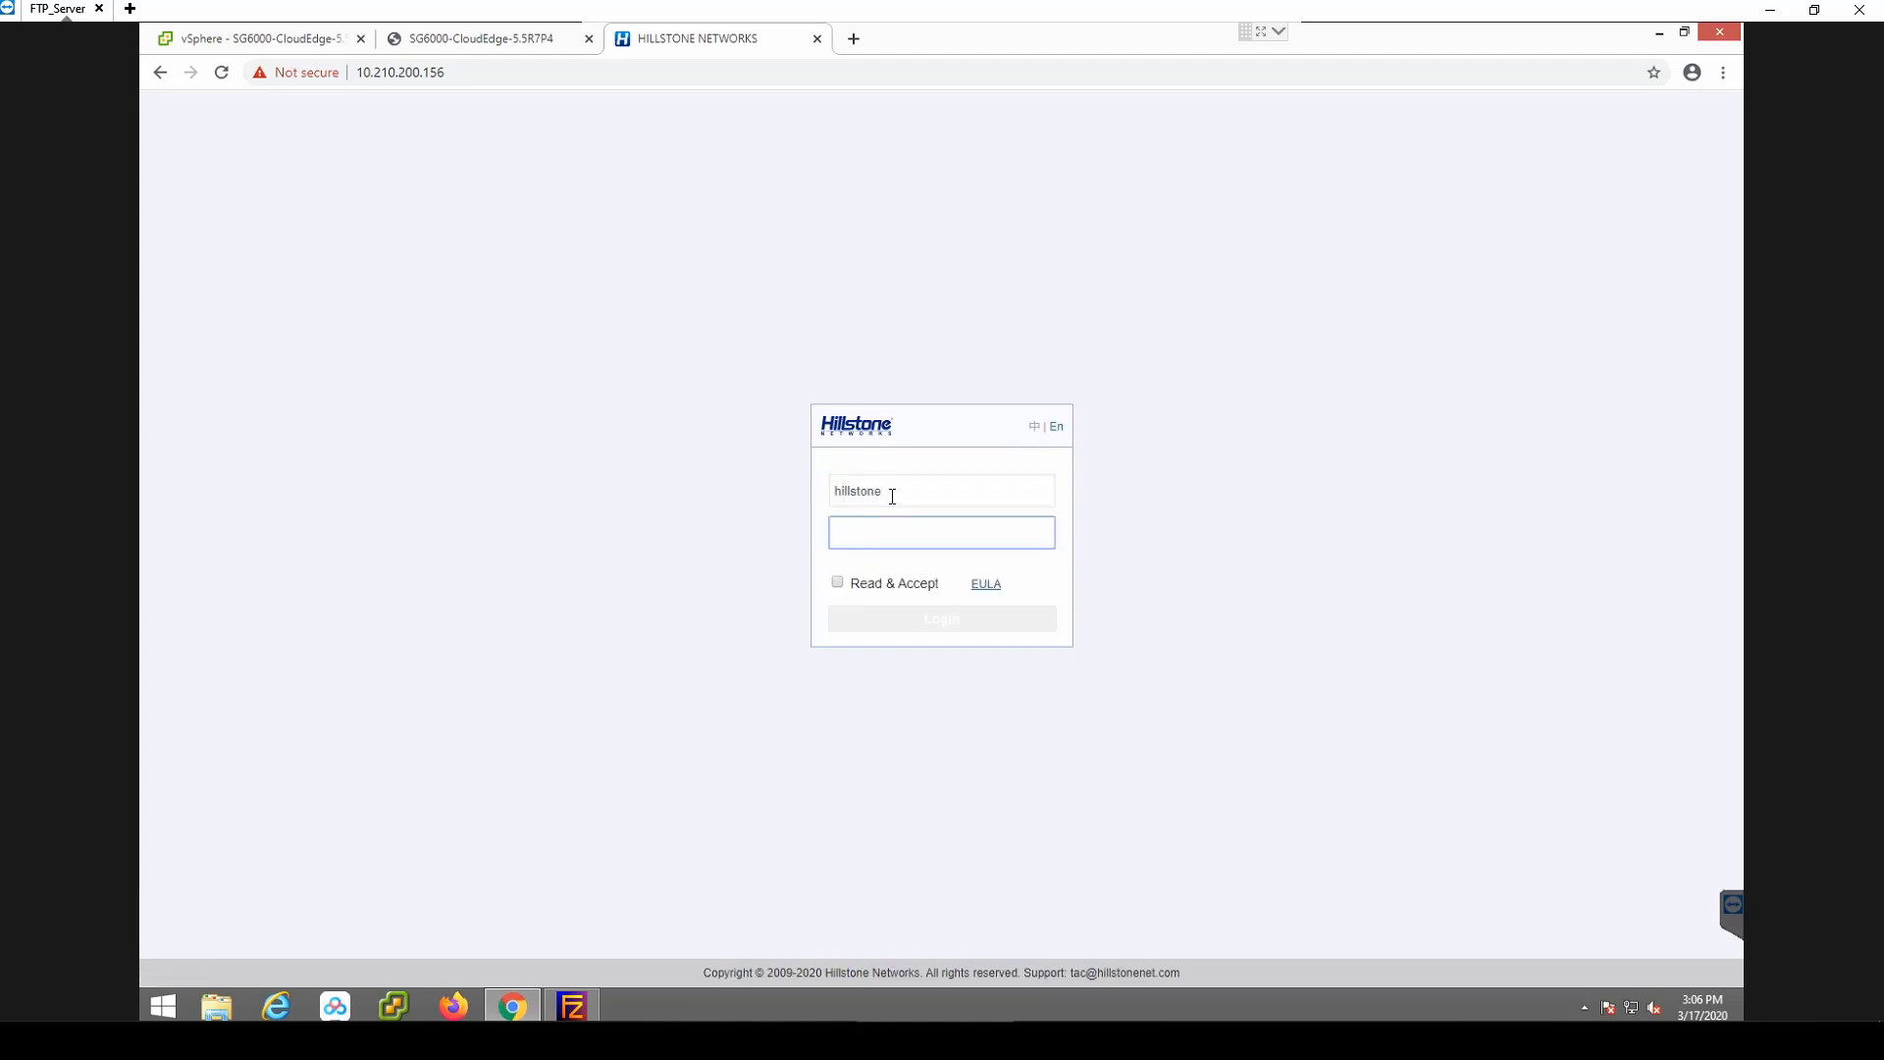
type("hillstone")
key("Tab")
key("space")
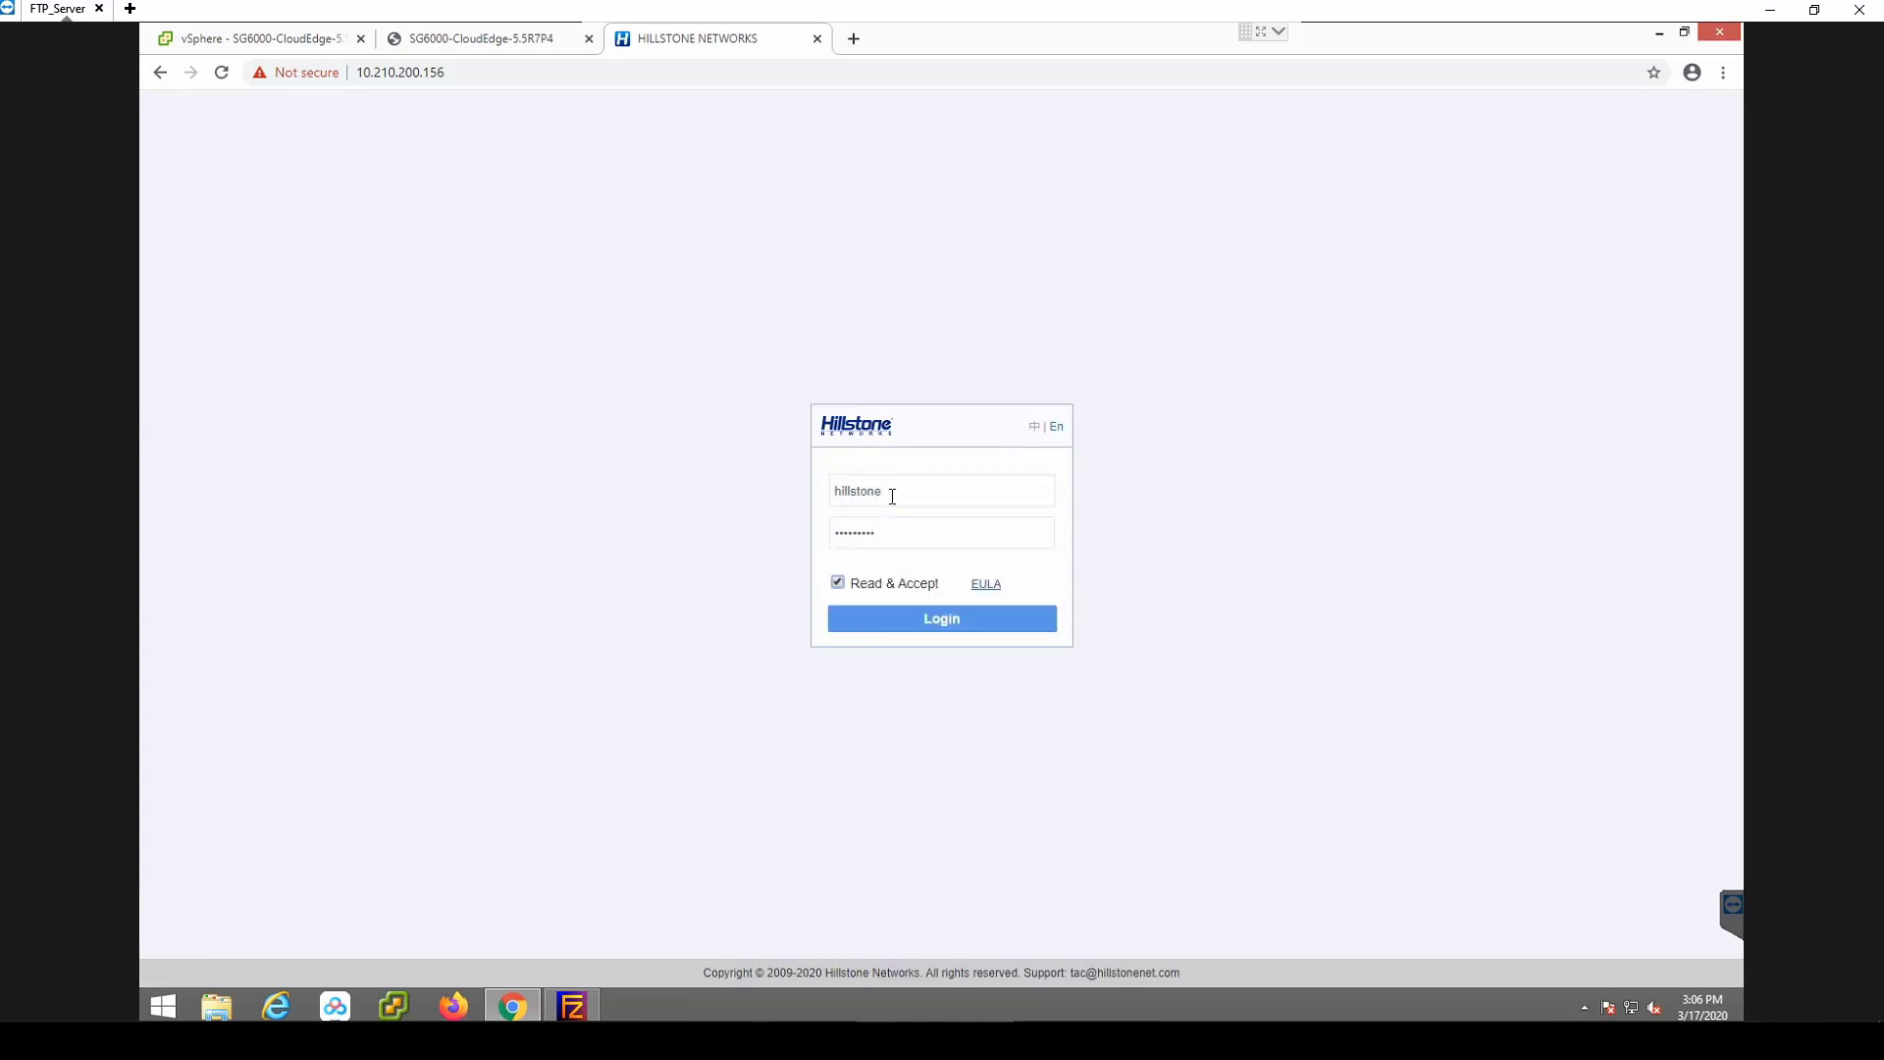
left_click(911, 627)
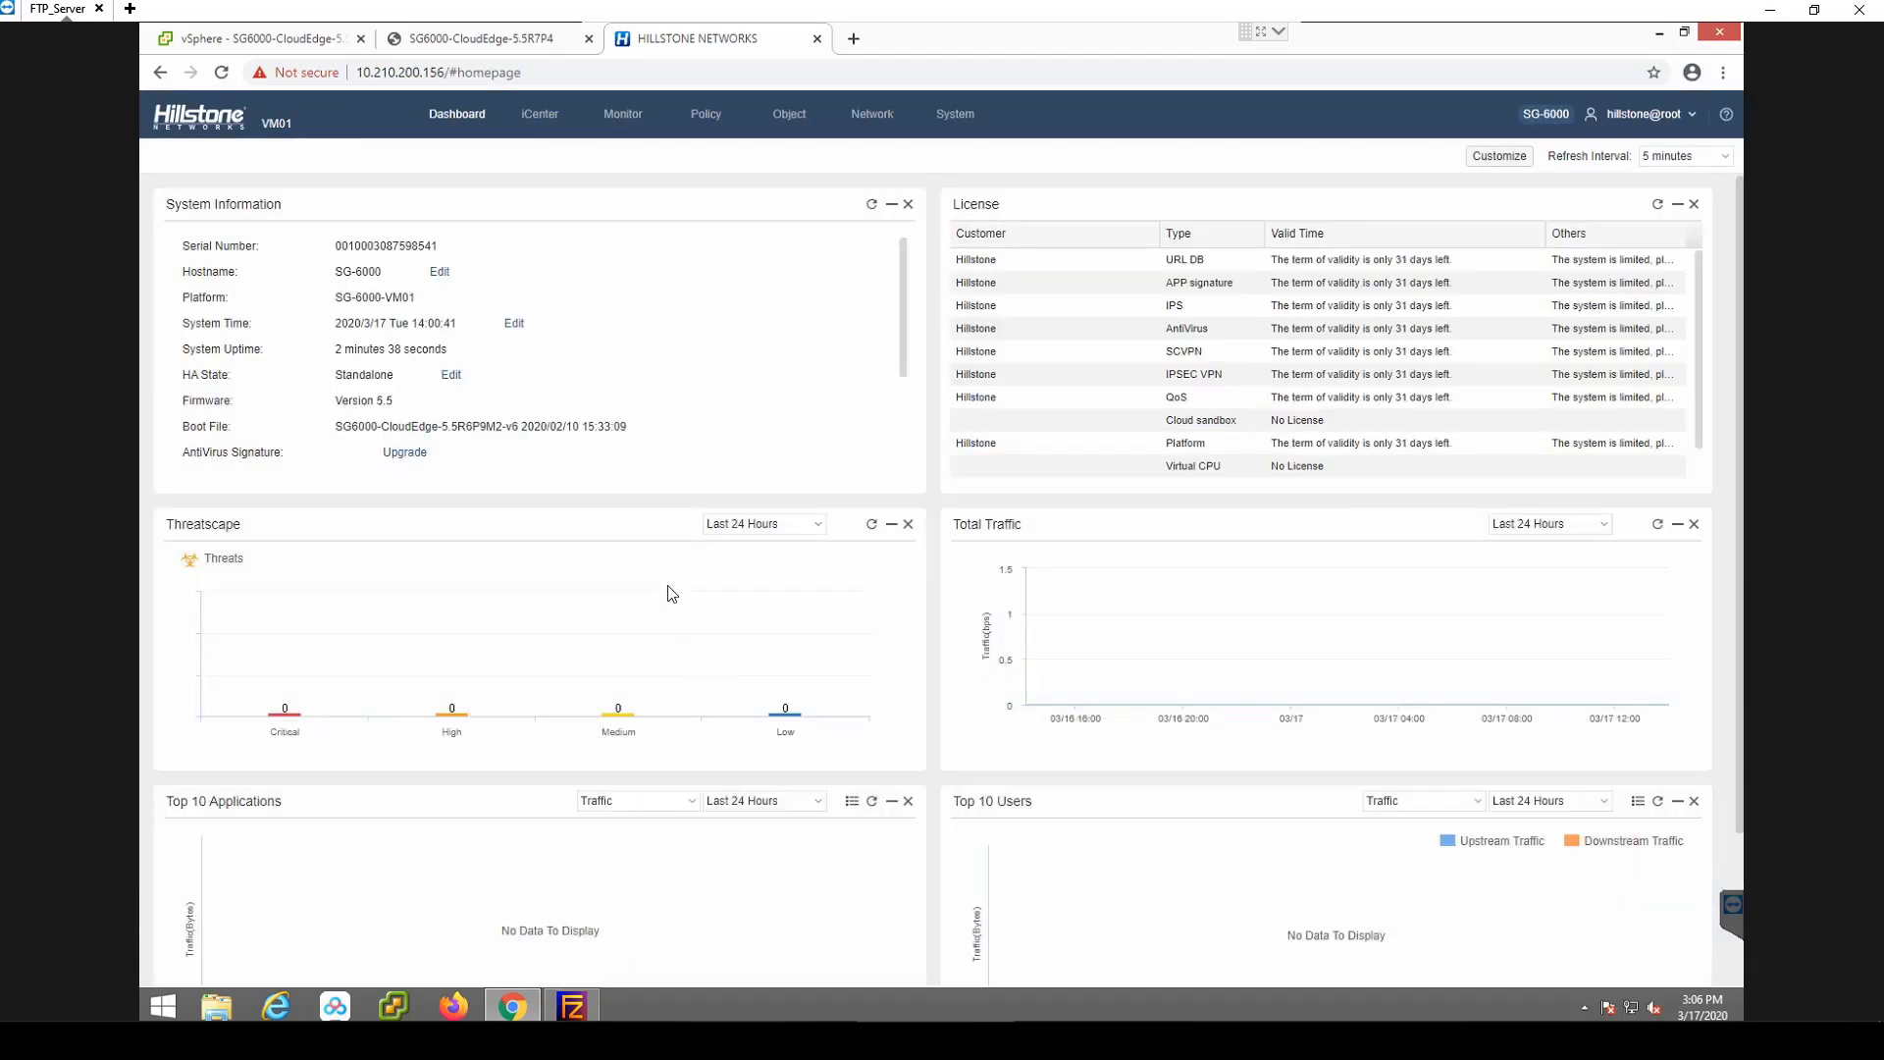
Create and save a new permit-any security policy.
left_click(709, 115)
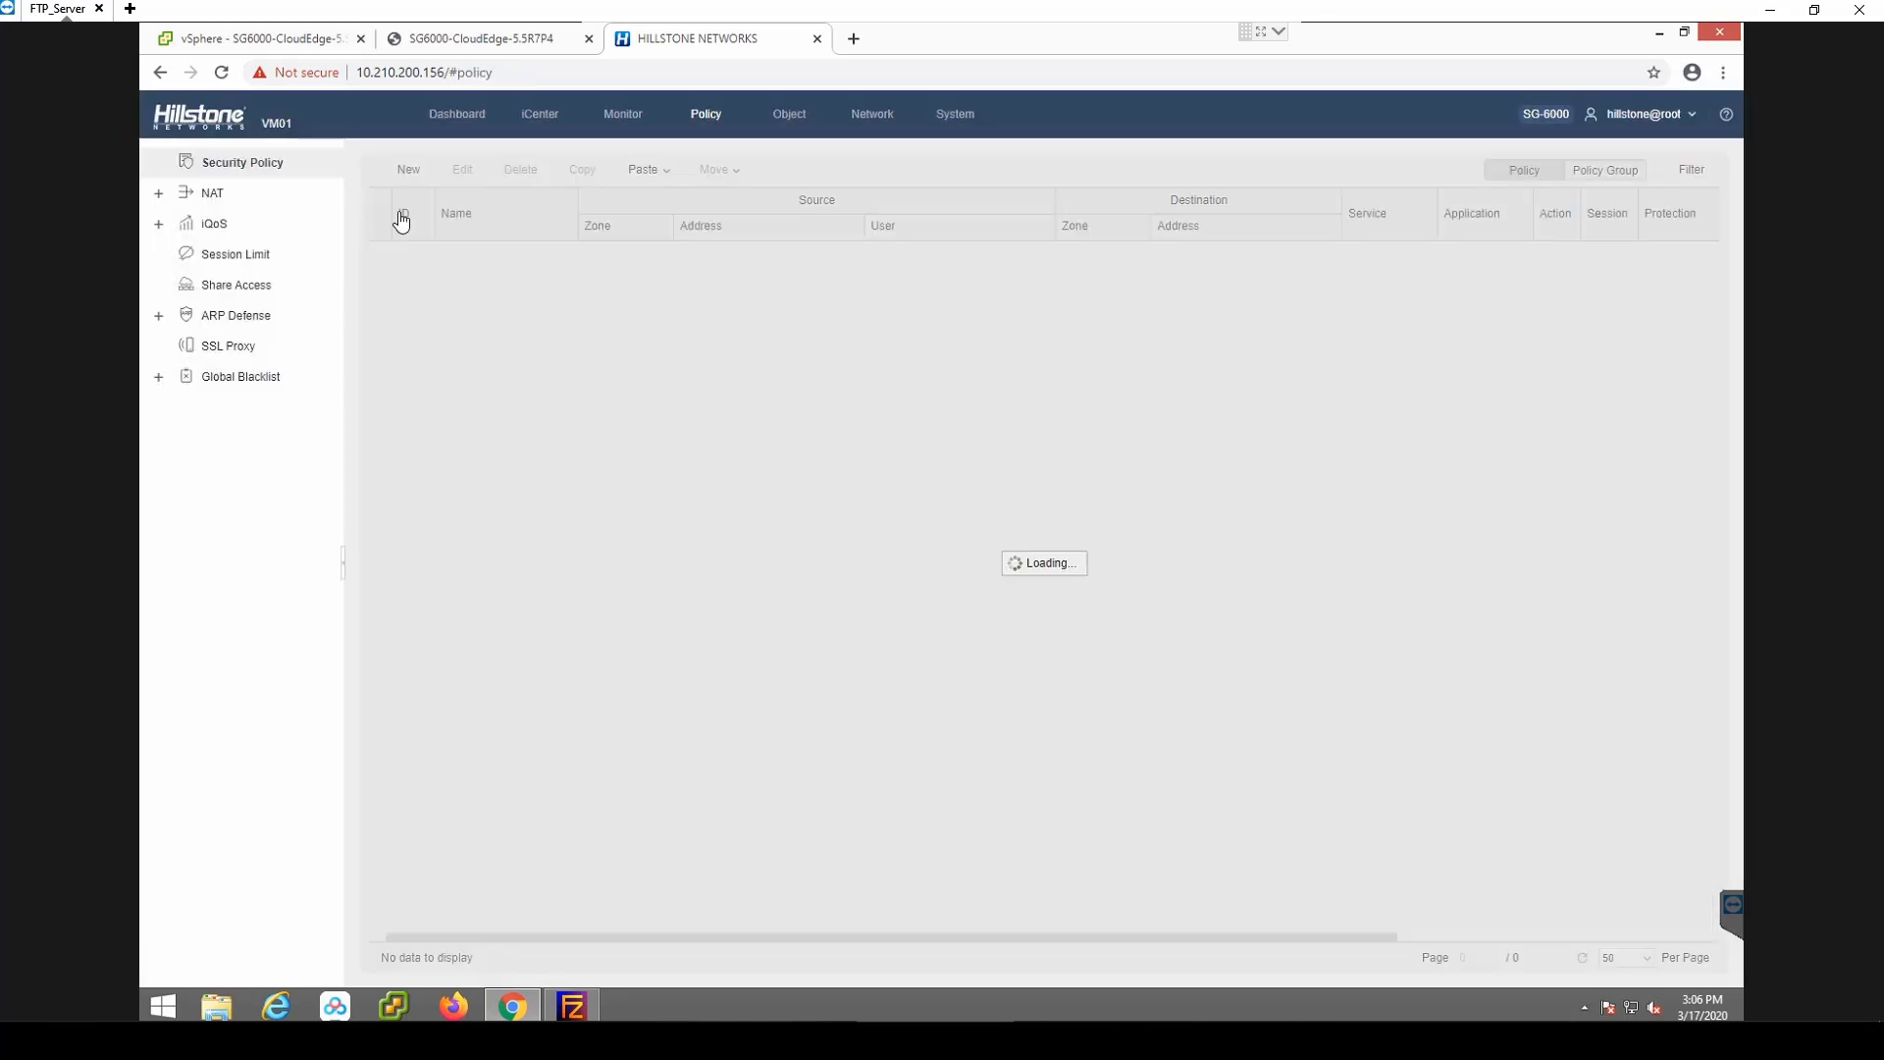
left_click(399, 170)
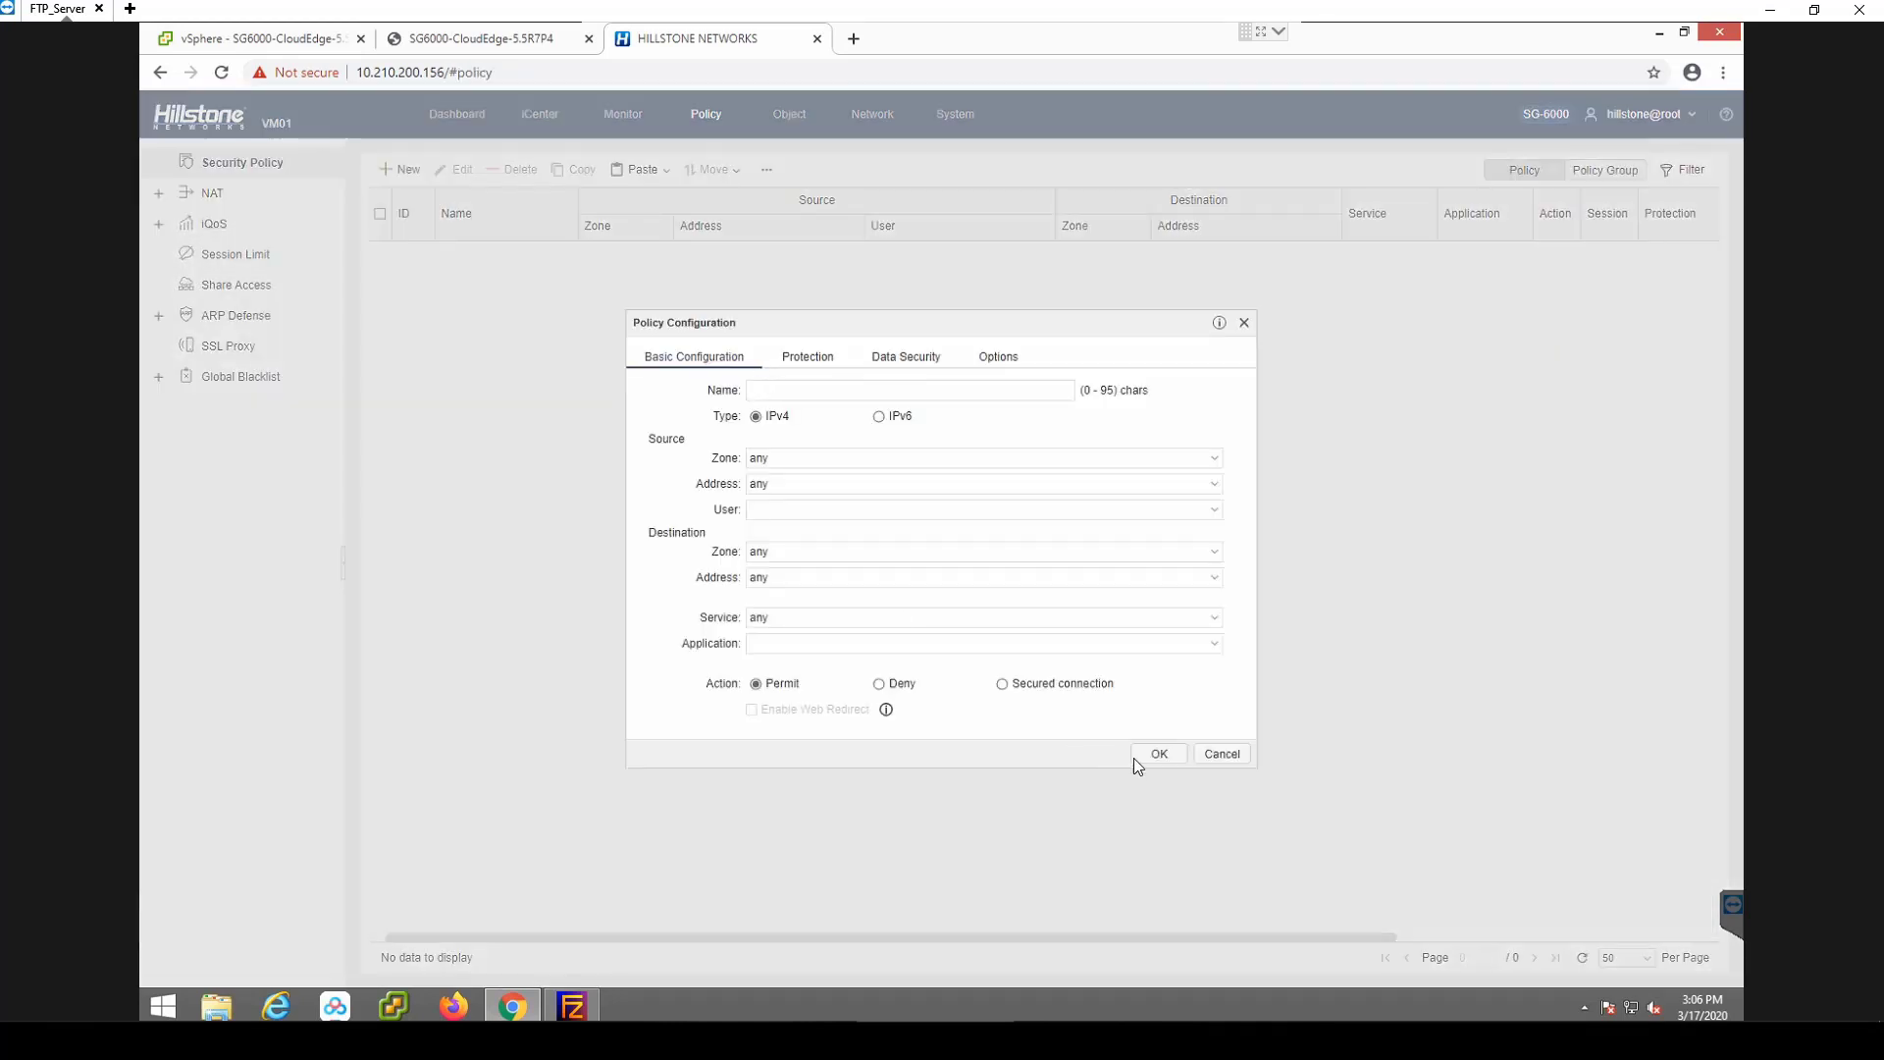
left_click(1162, 755)
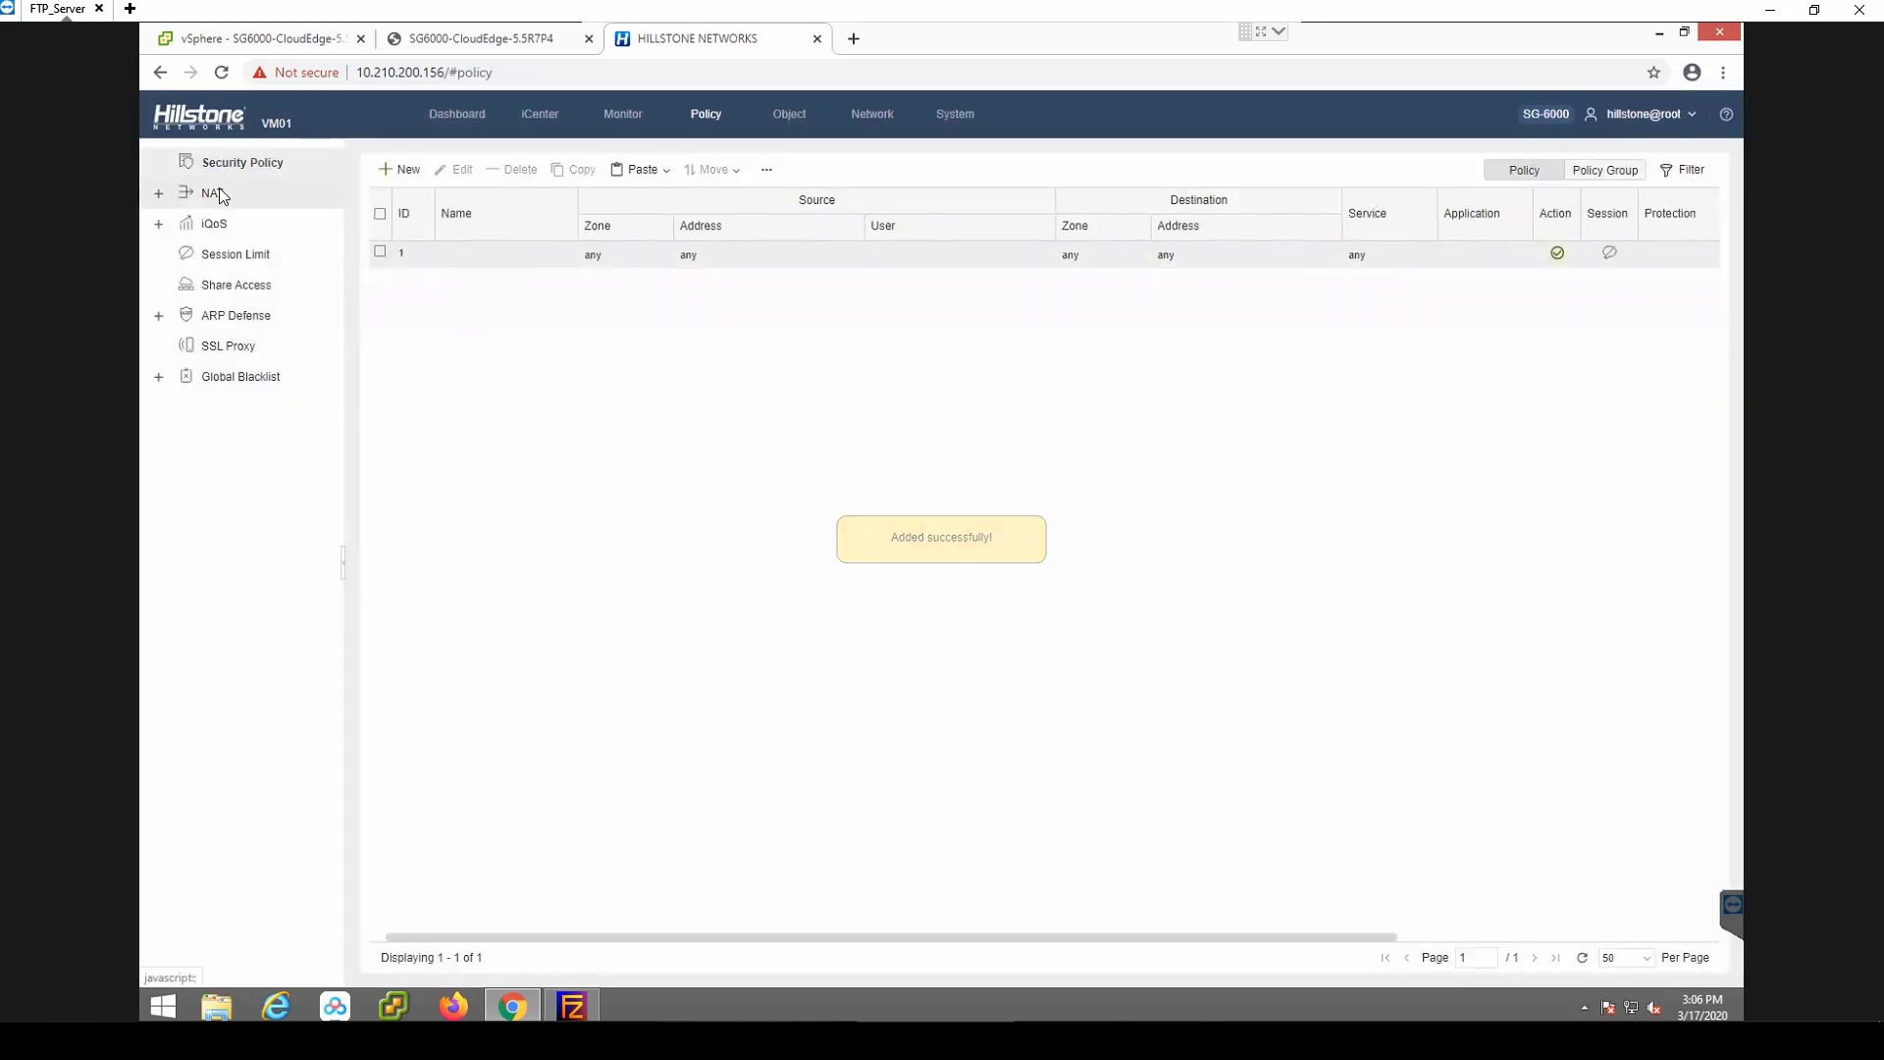
Add an SNAT rule from Any to Any, translated to the ethernet0/0 egress interface IP.
left_click(214, 194)
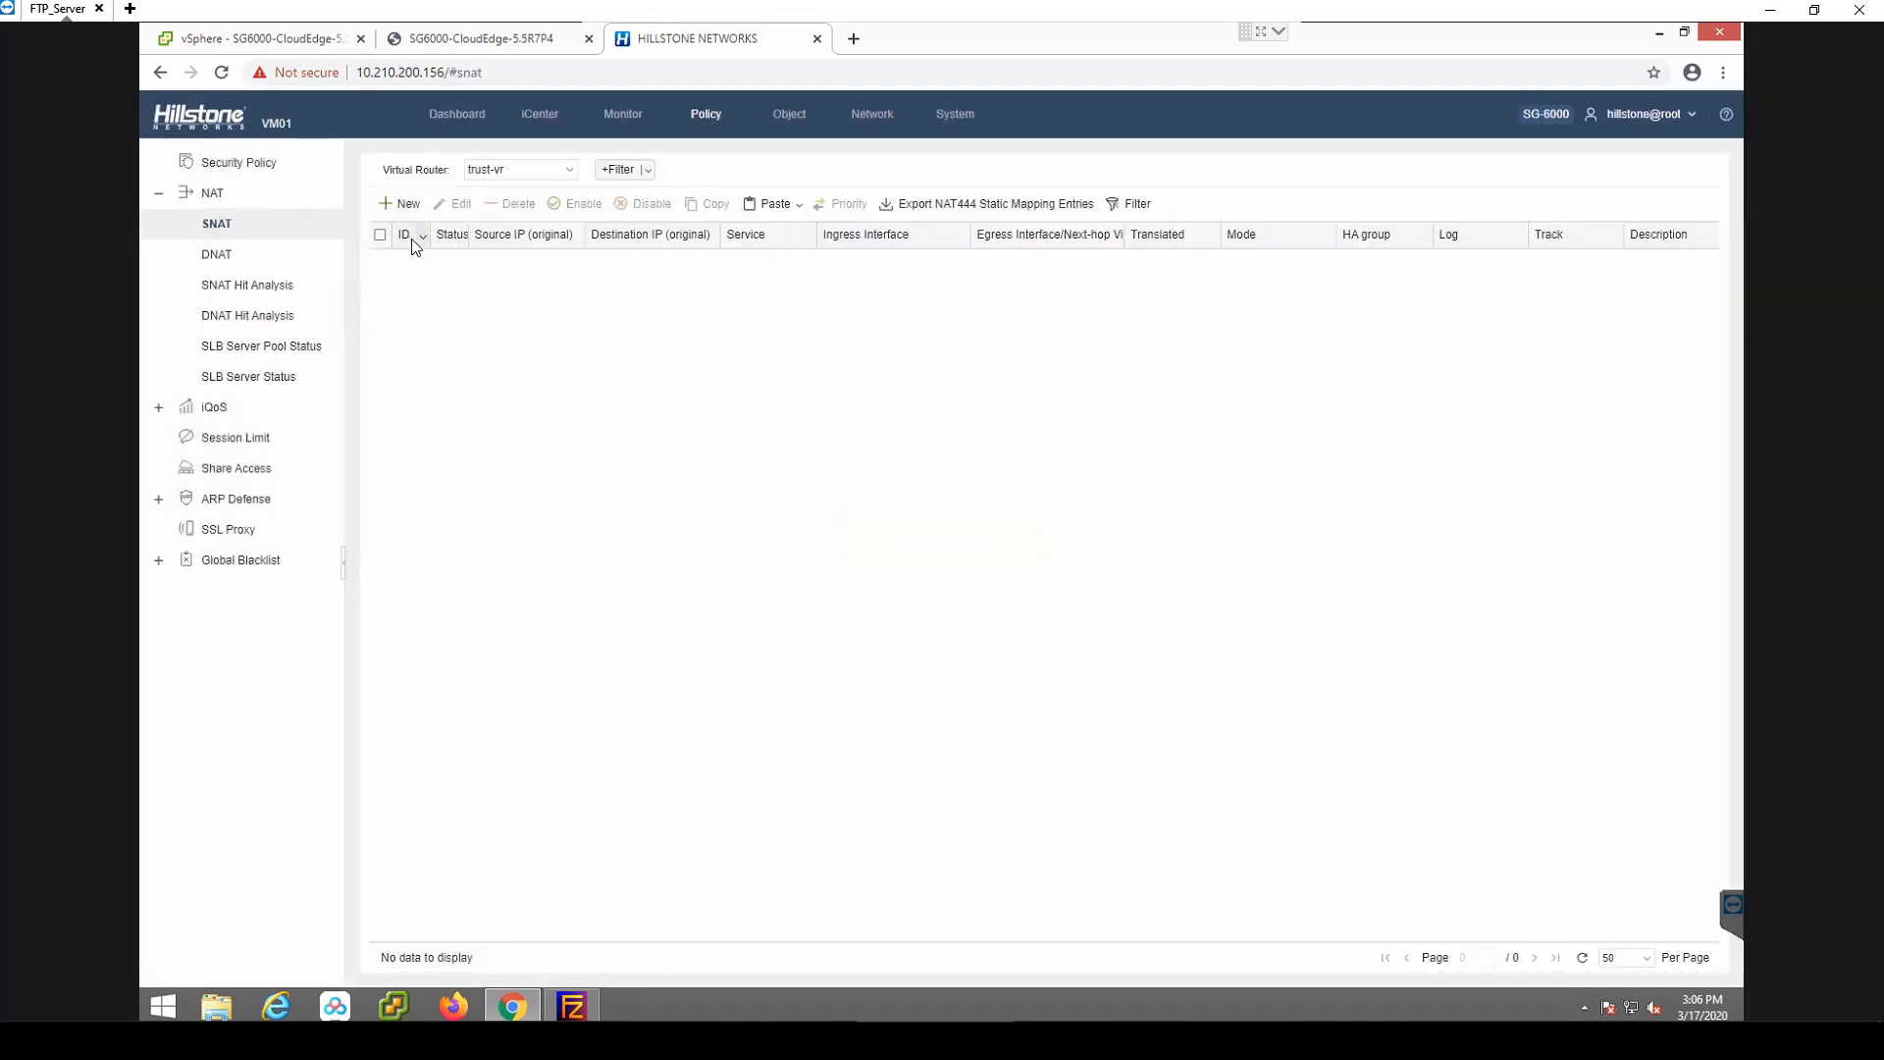
left_click(402, 204)
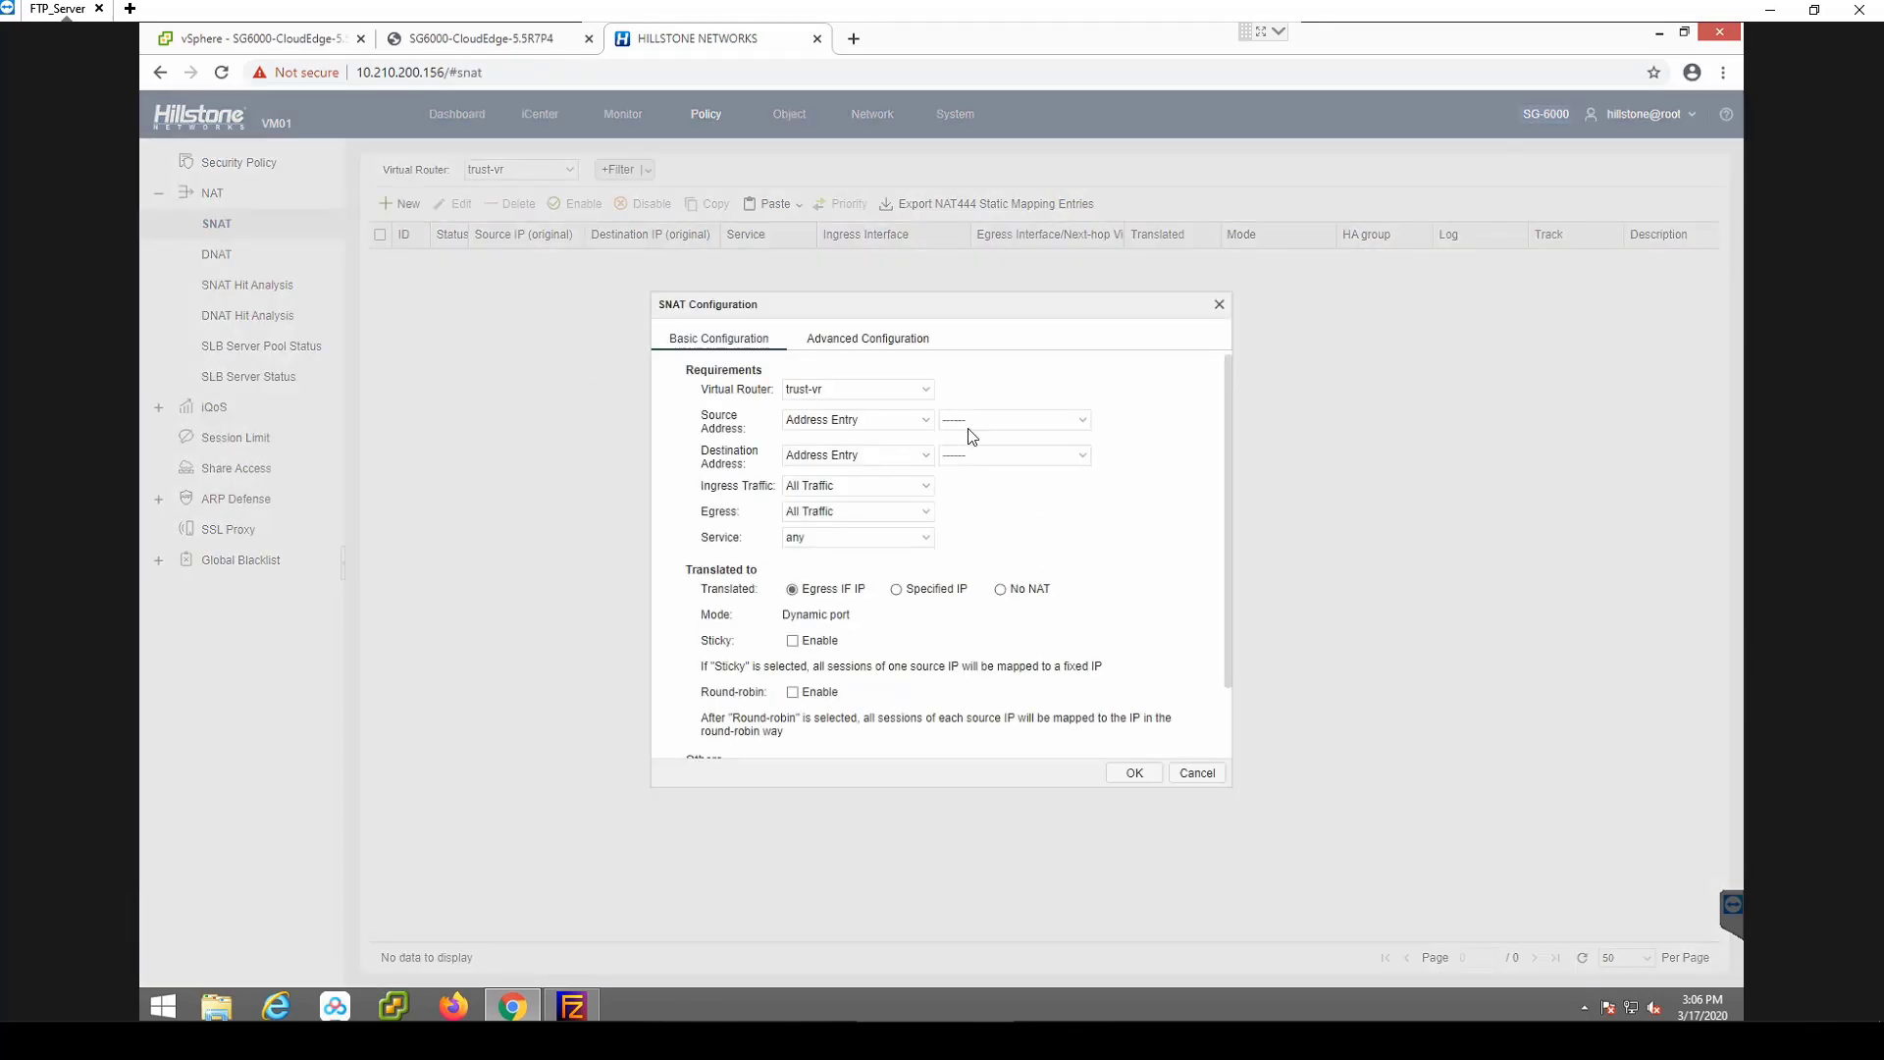
left_click(1040, 422)
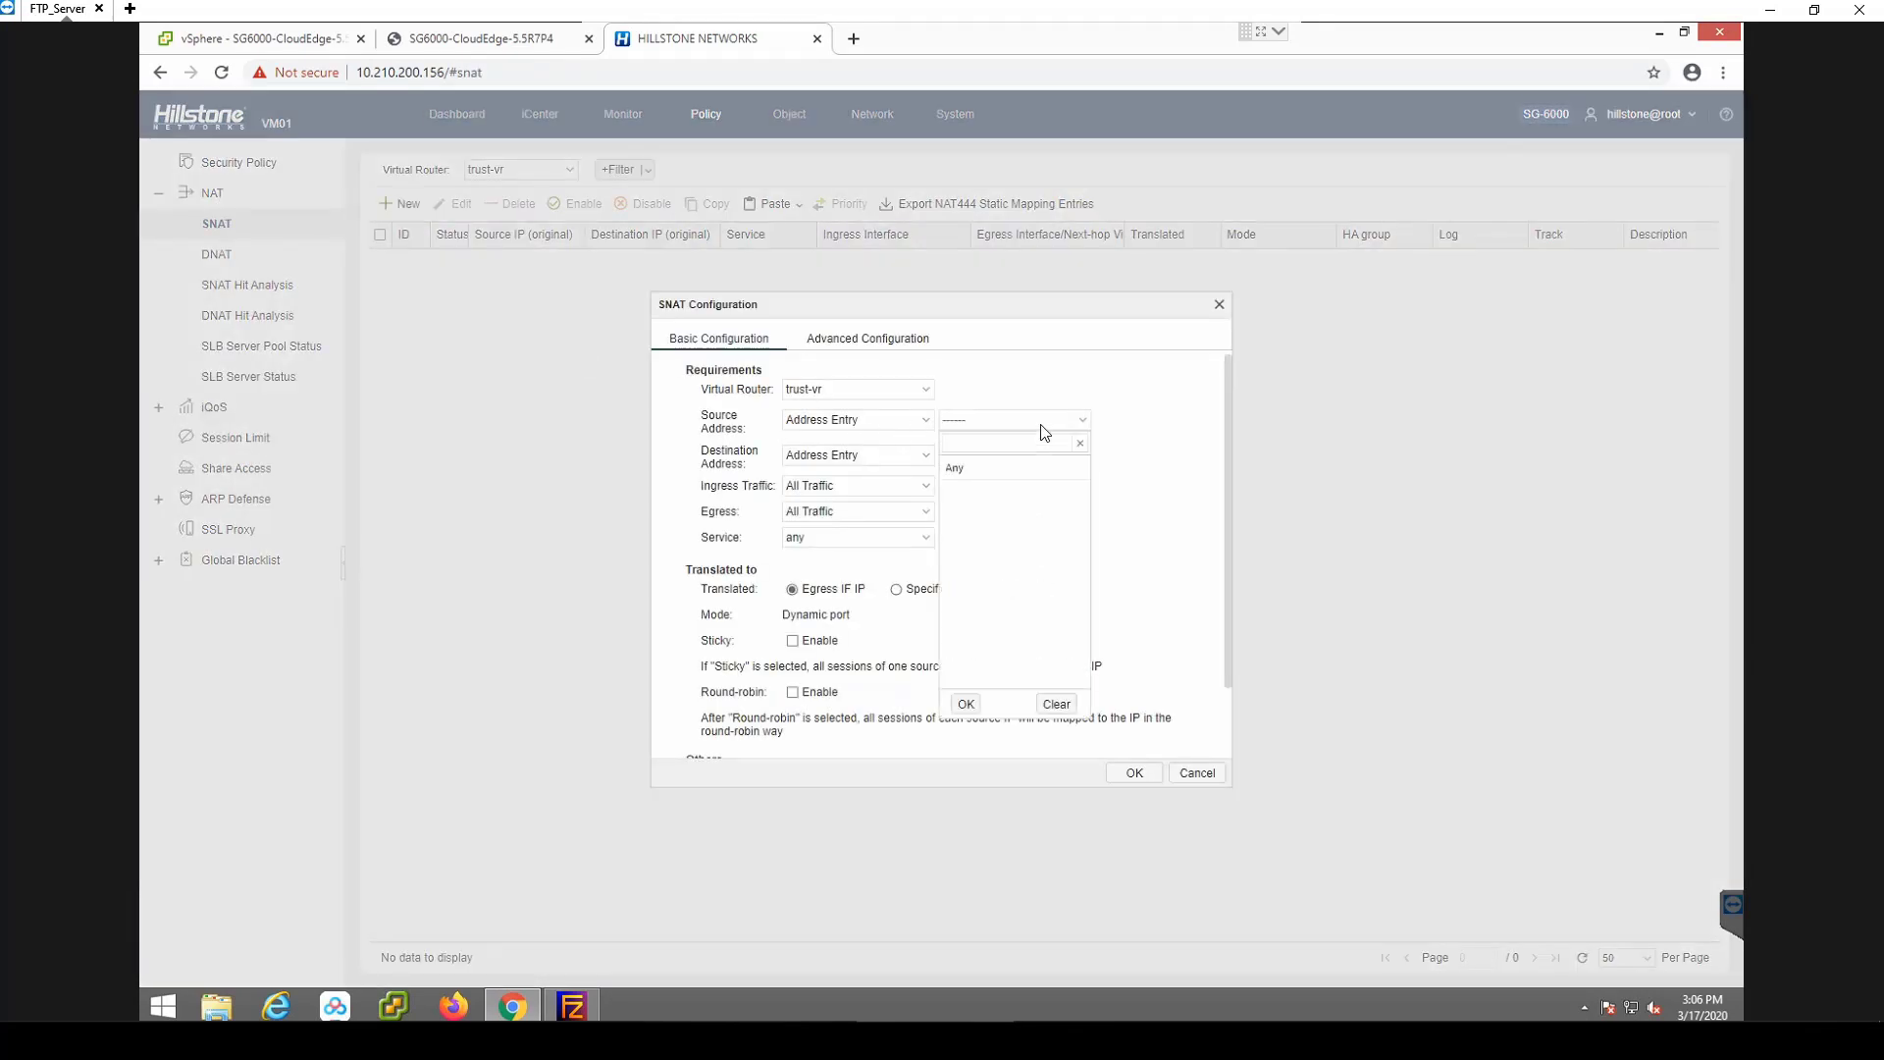
left_click(992, 476)
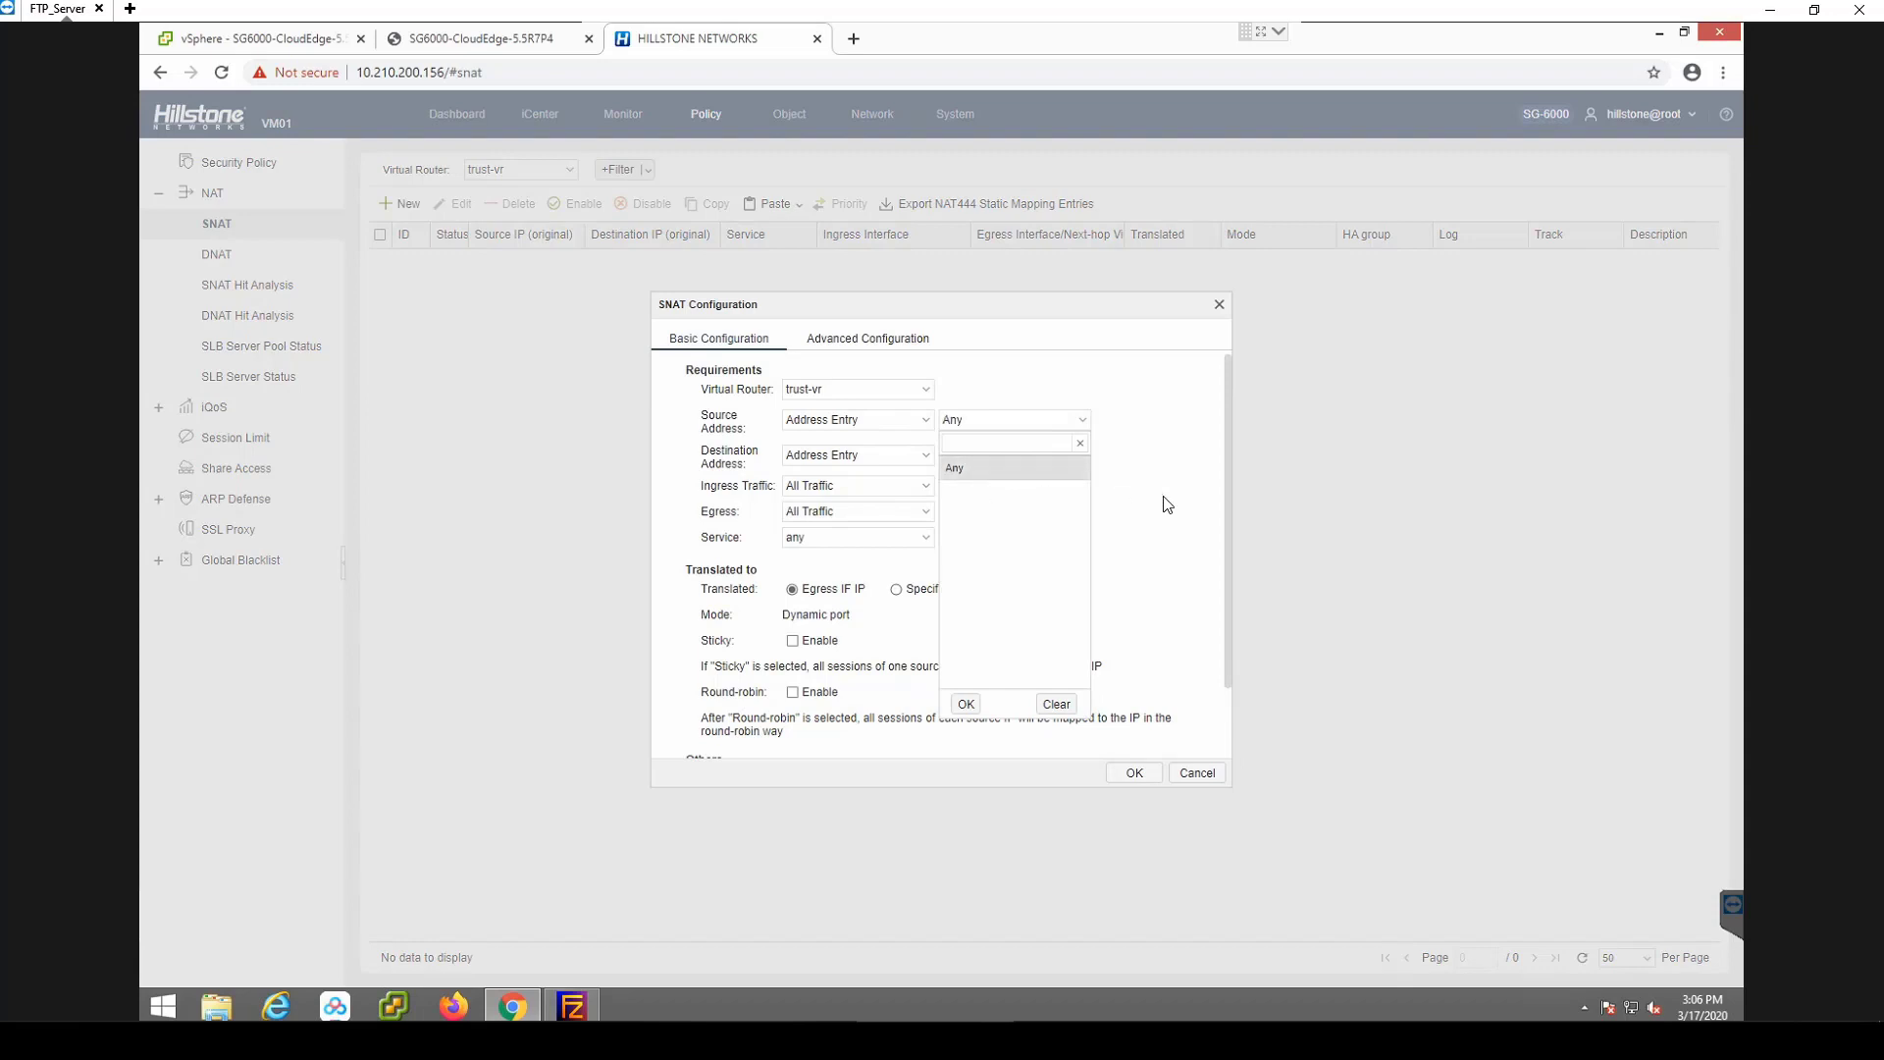
left_click(1051, 454)
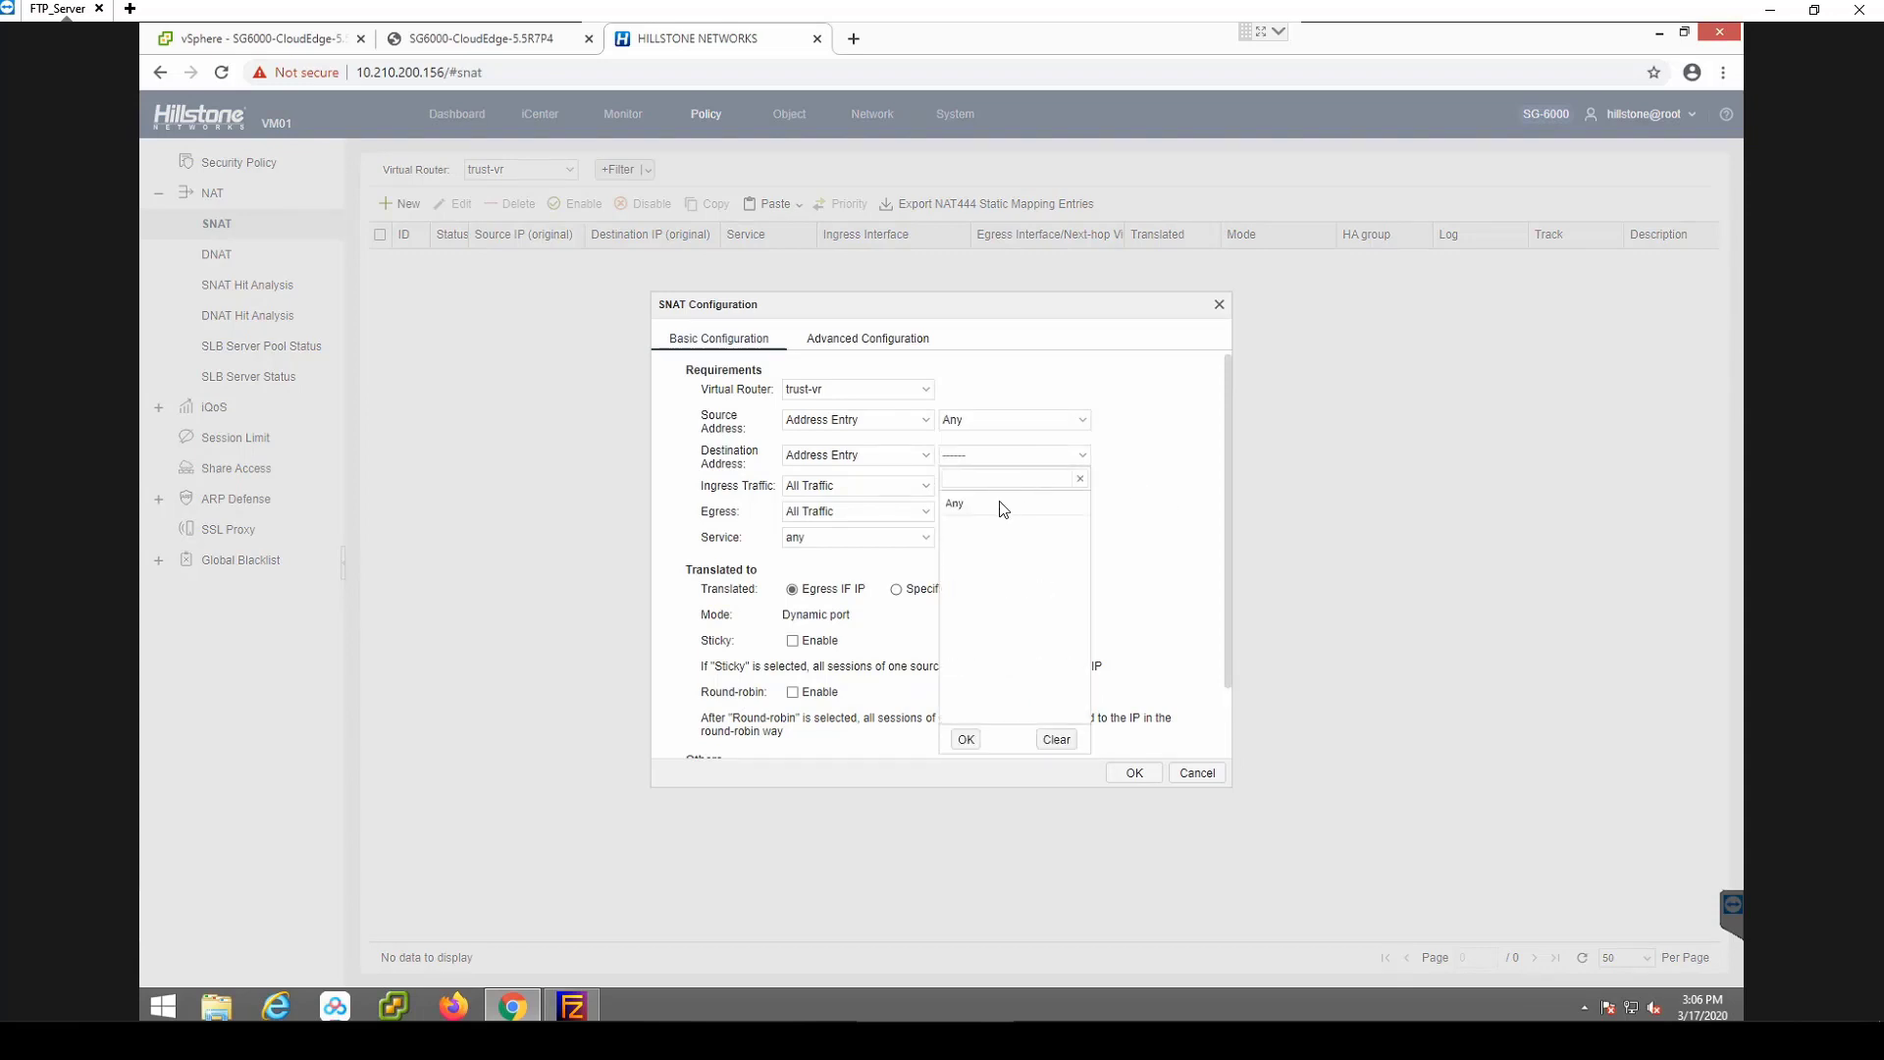
left_click(960, 504)
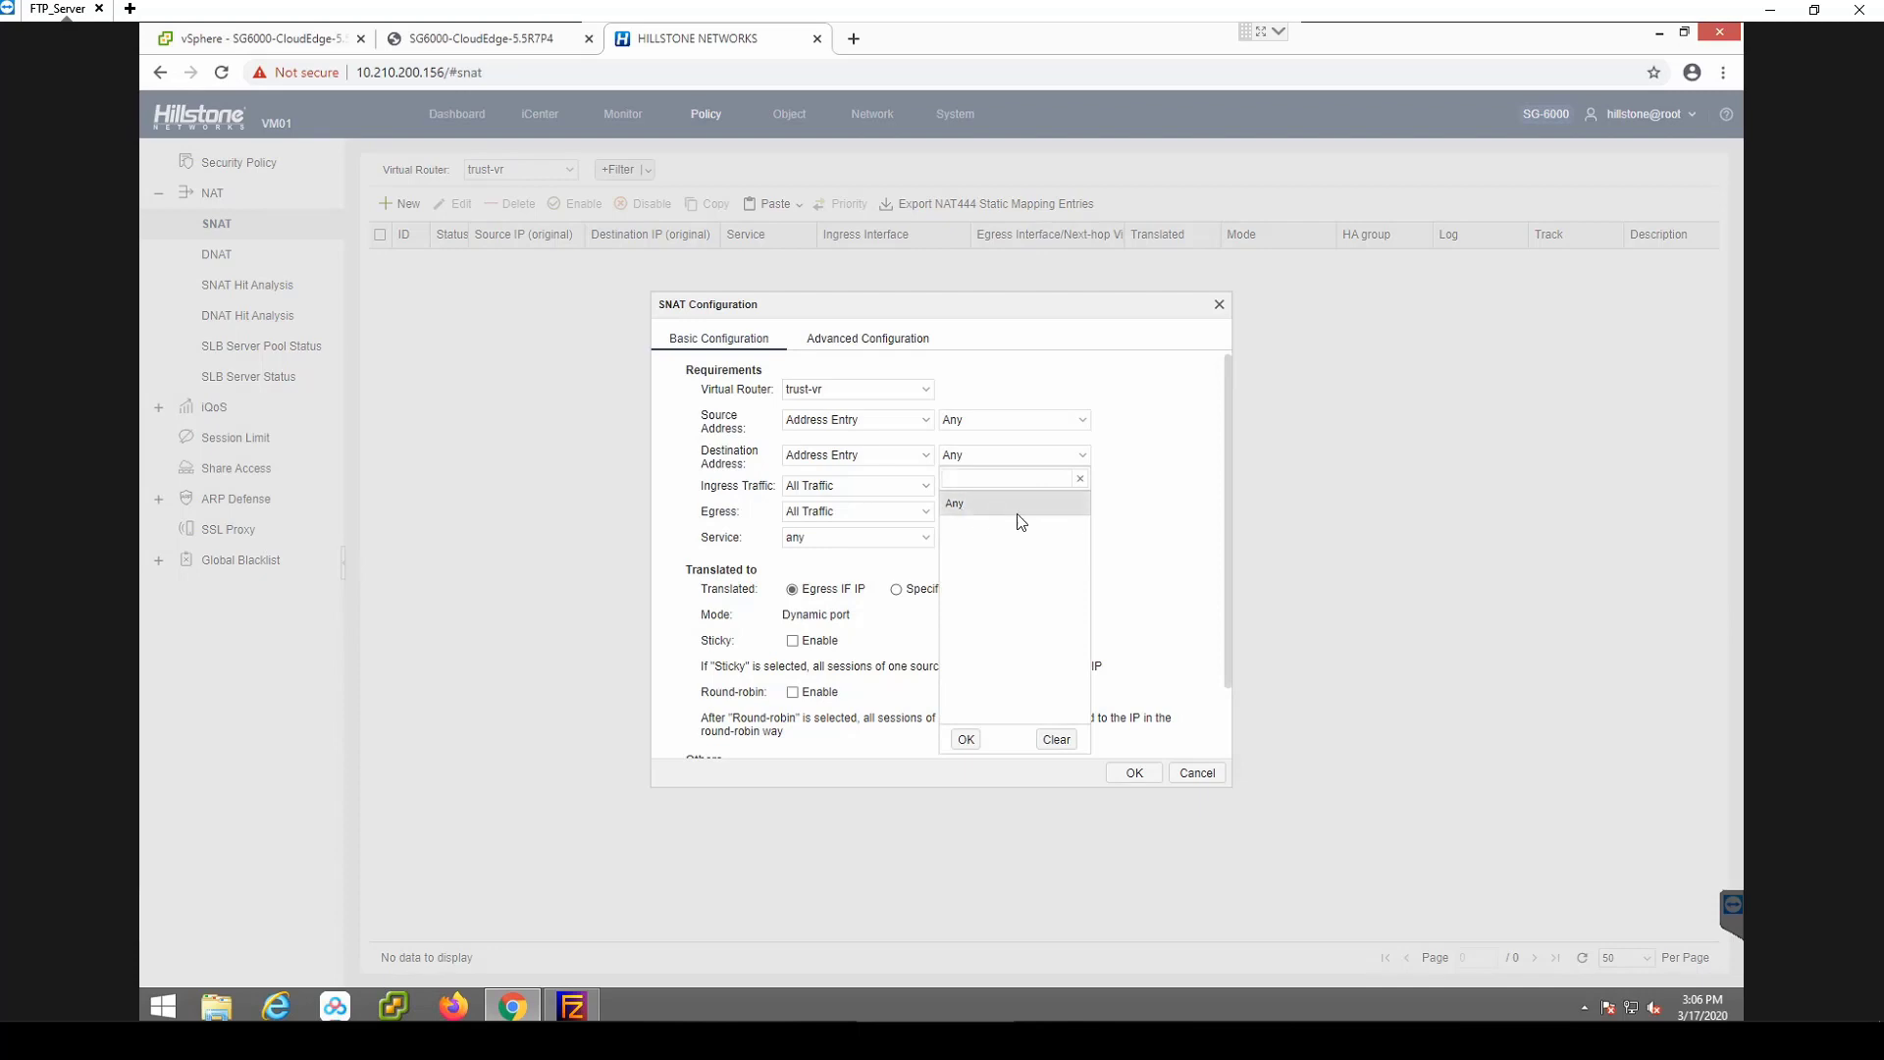
left_click(1153, 510)
left_click(924, 515)
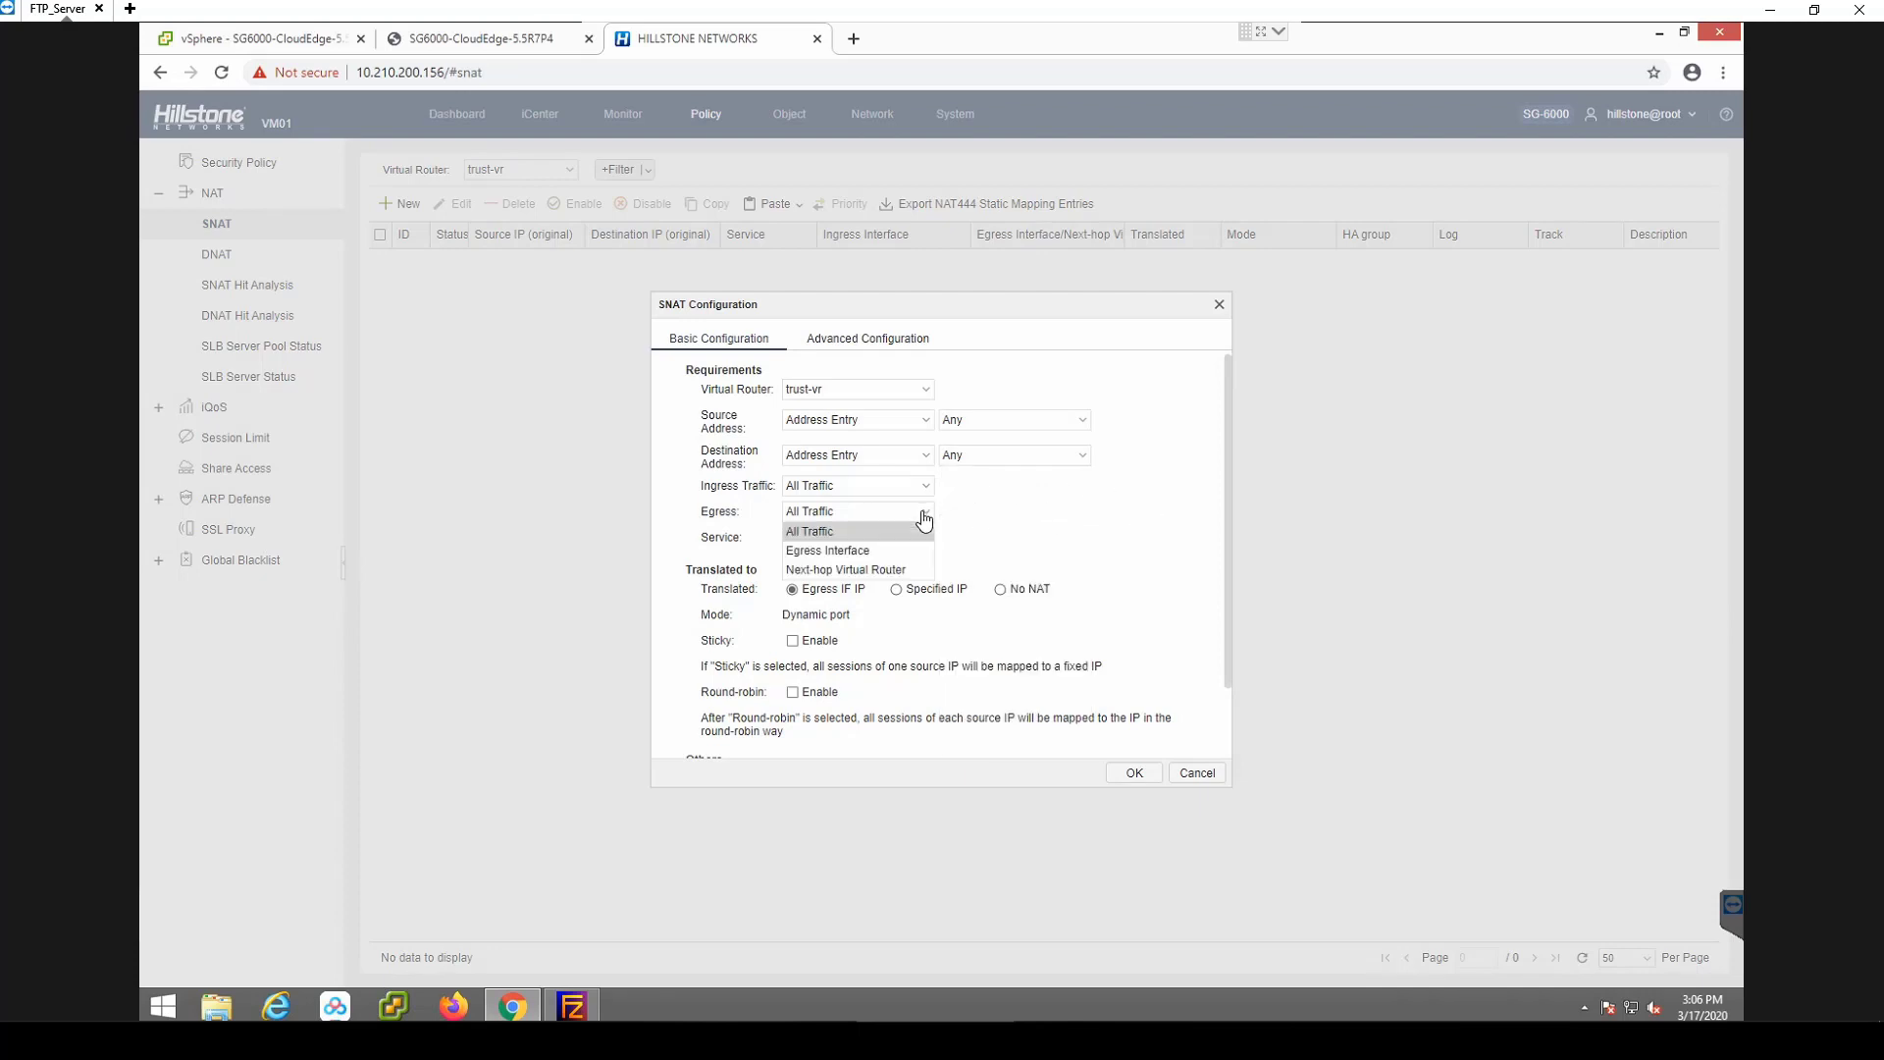
left_click(873, 551)
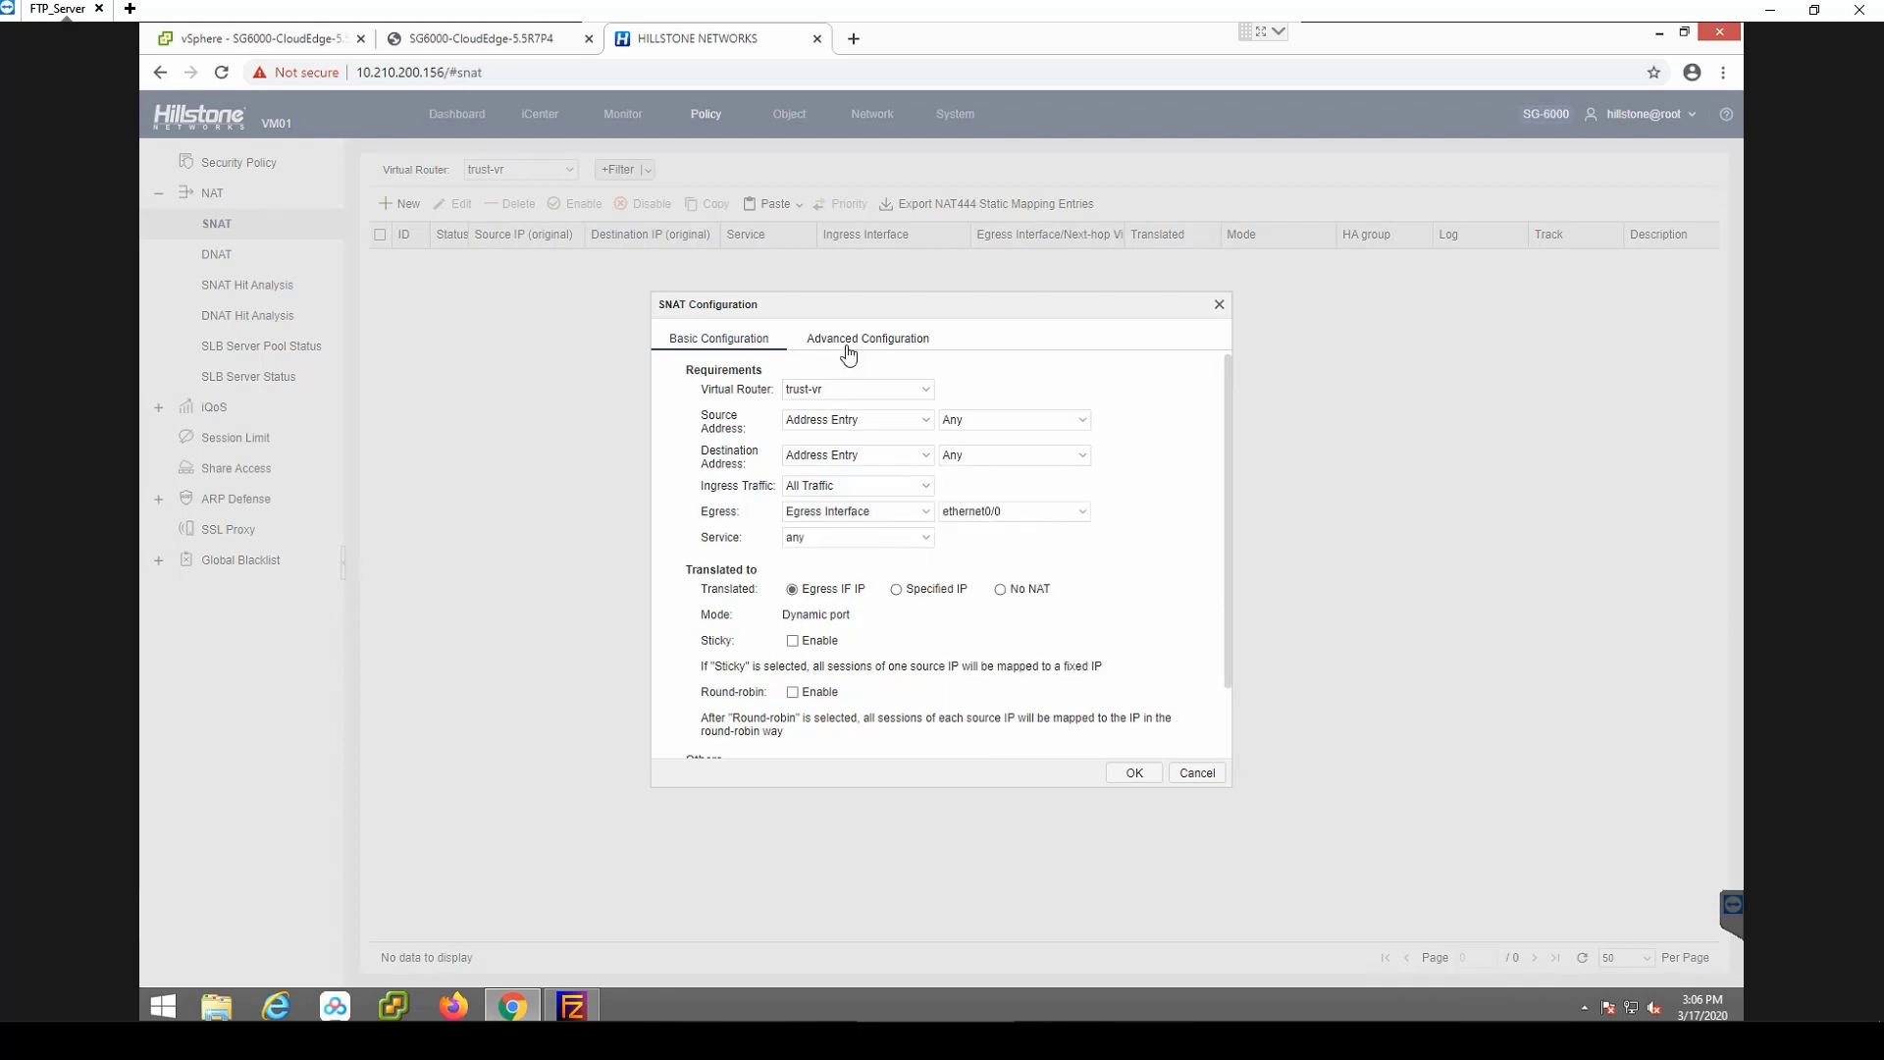
left_click(849, 338)
left_click(1130, 512)
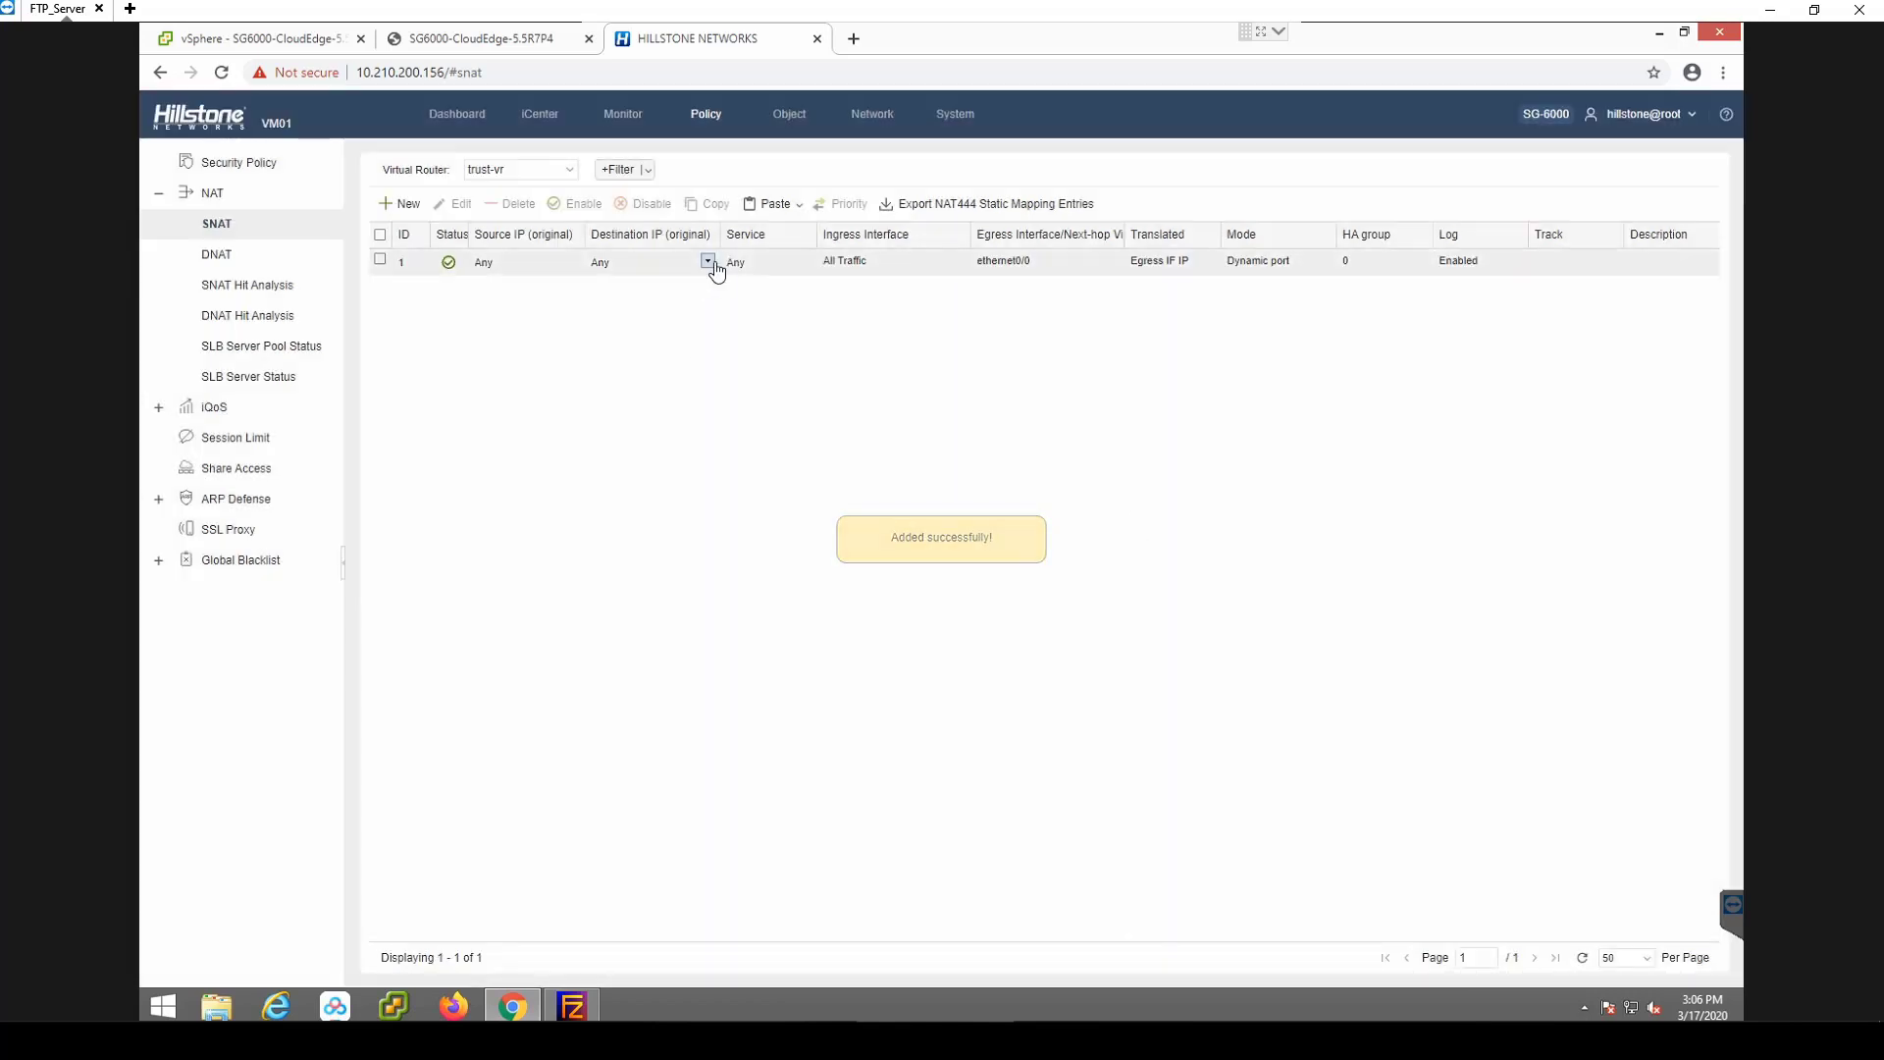
left_click(874, 115)
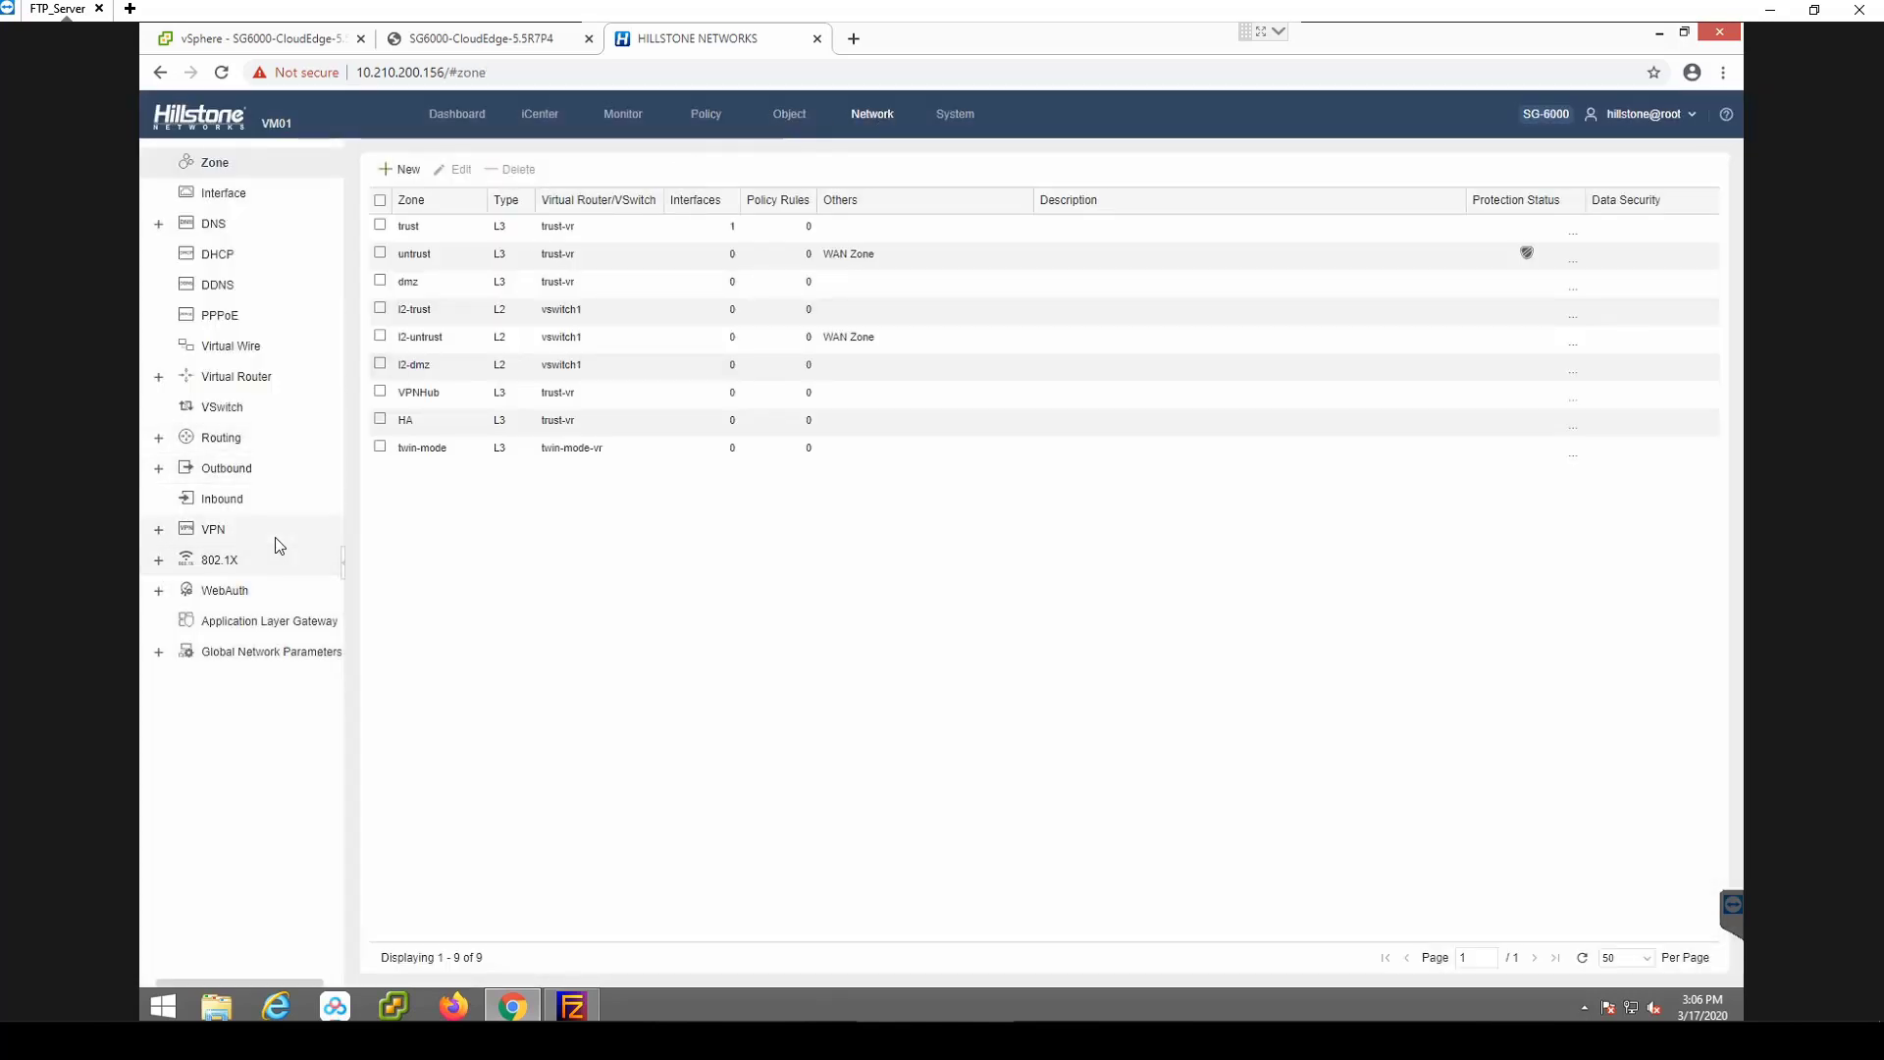
Create a new SSL VPN named SSLVPN that authenticates with the local AAA server.
left_click(212, 535)
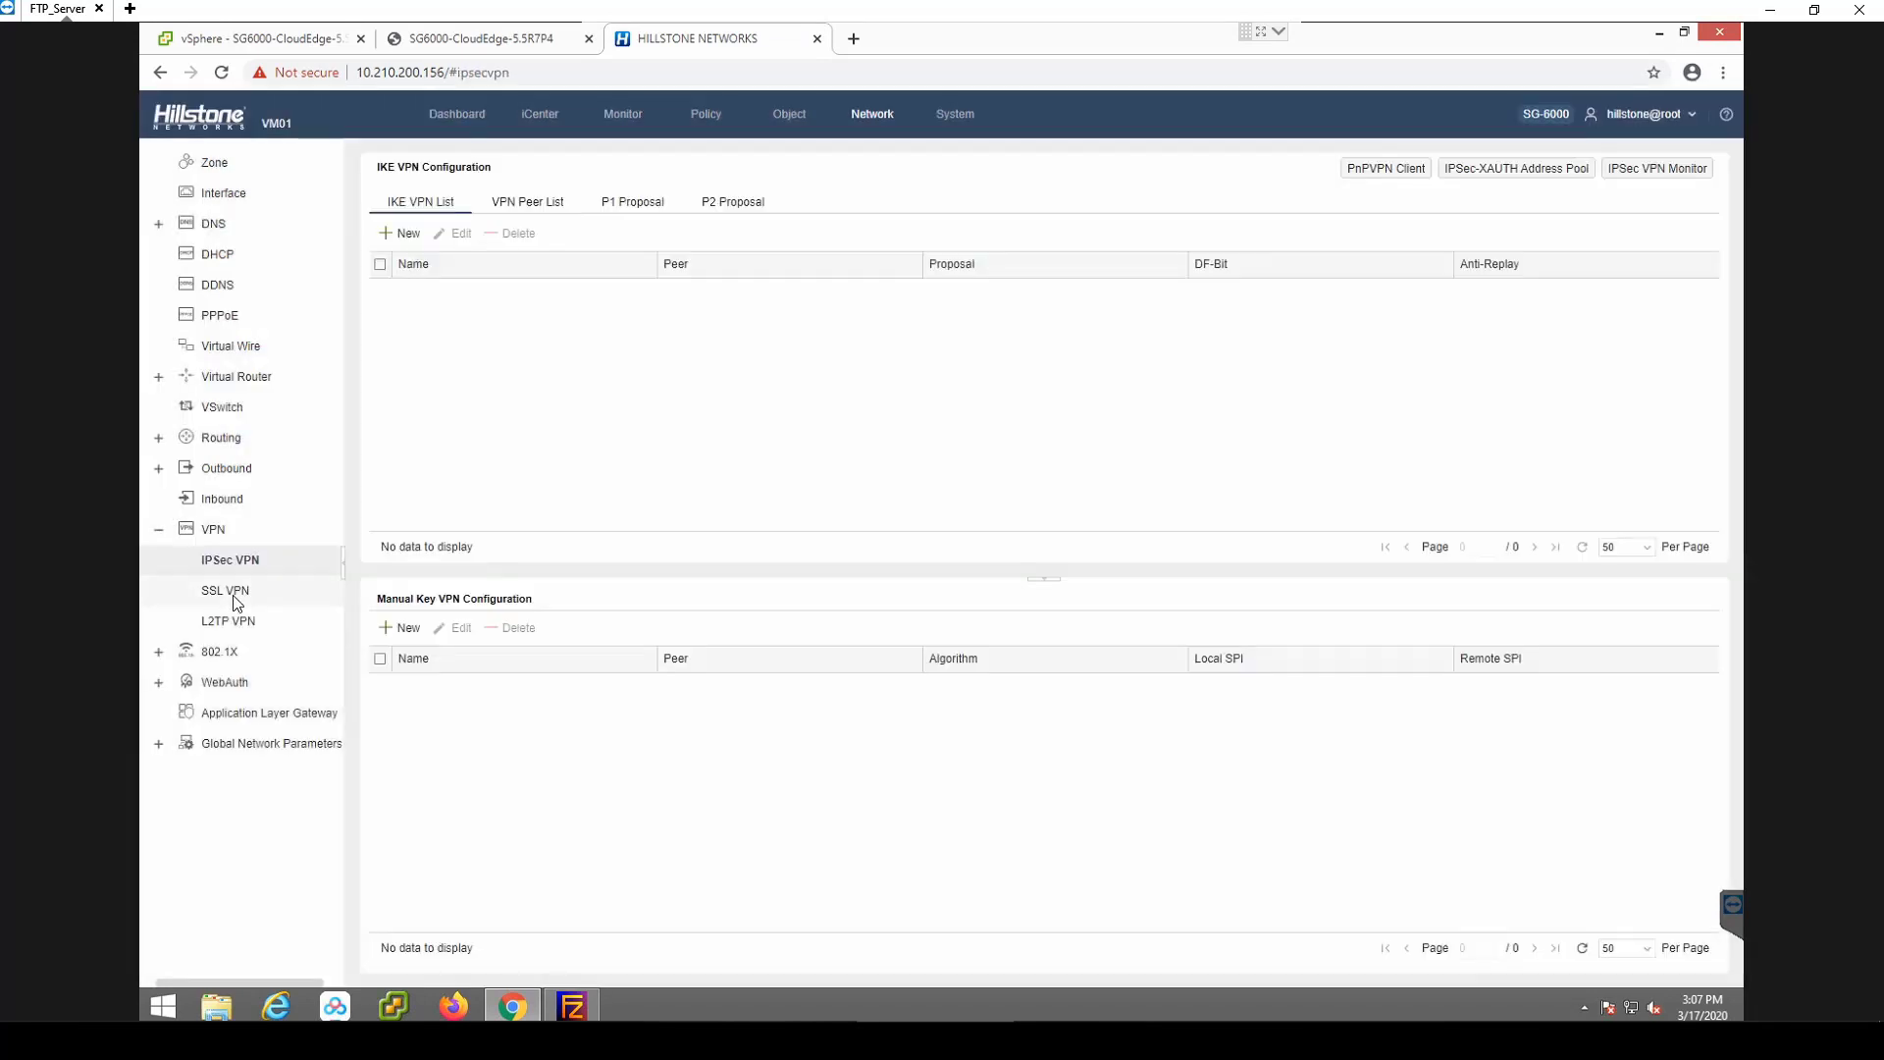
left_click(234, 597)
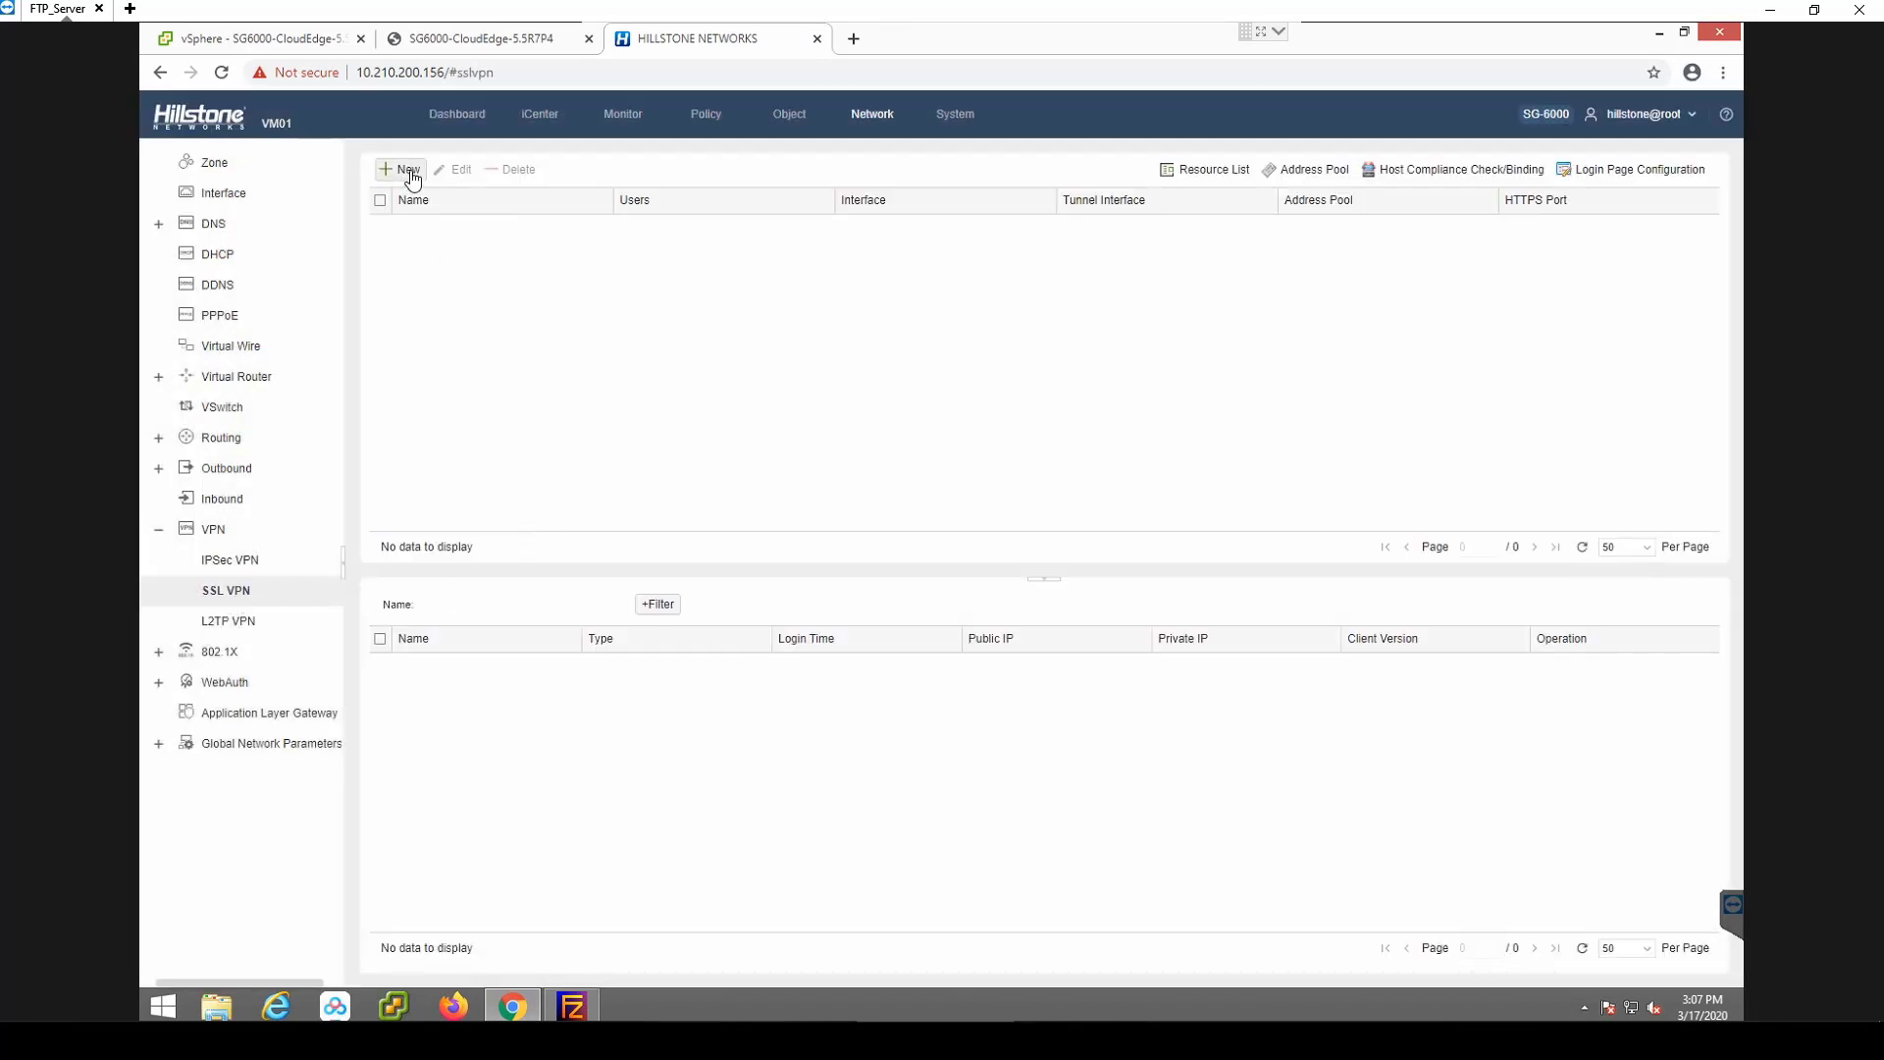
left_click(410, 173)
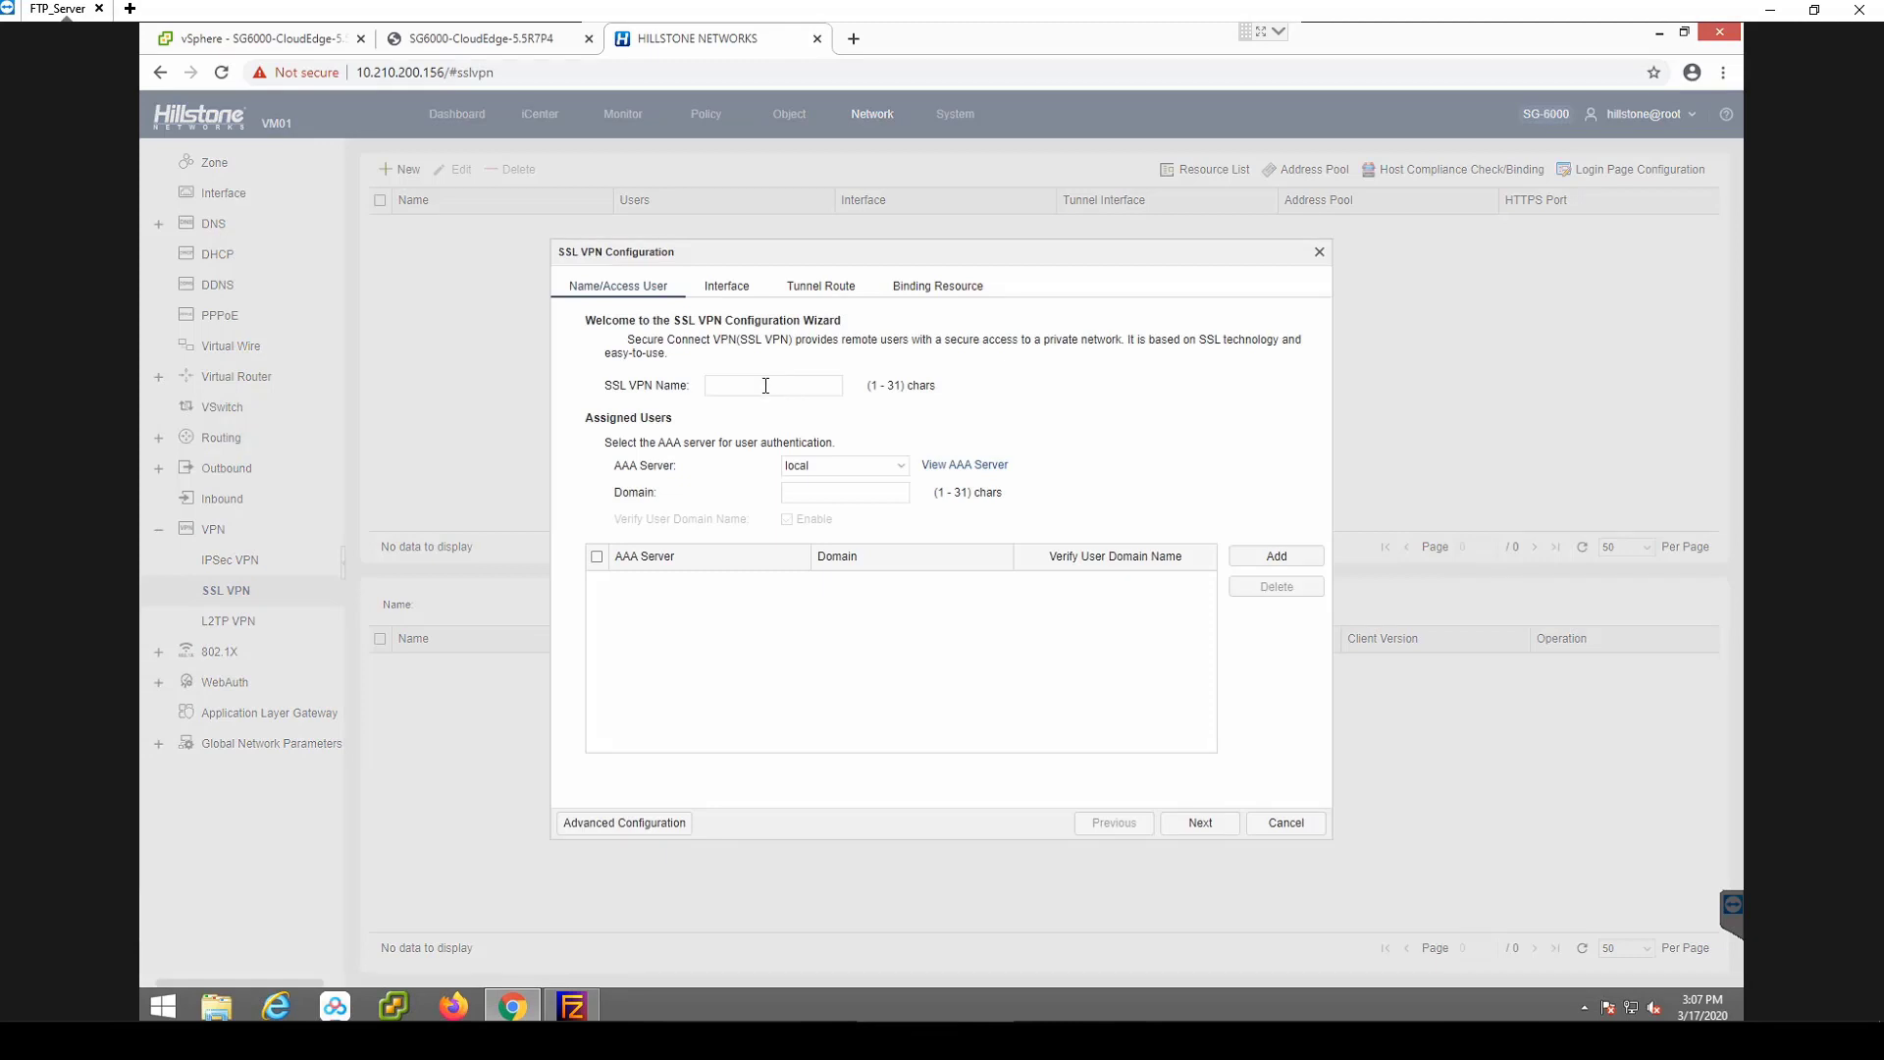
left_click(764, 386)
type("SSLVPN")
left_click(1268, 559)
left_click(1202, 822)
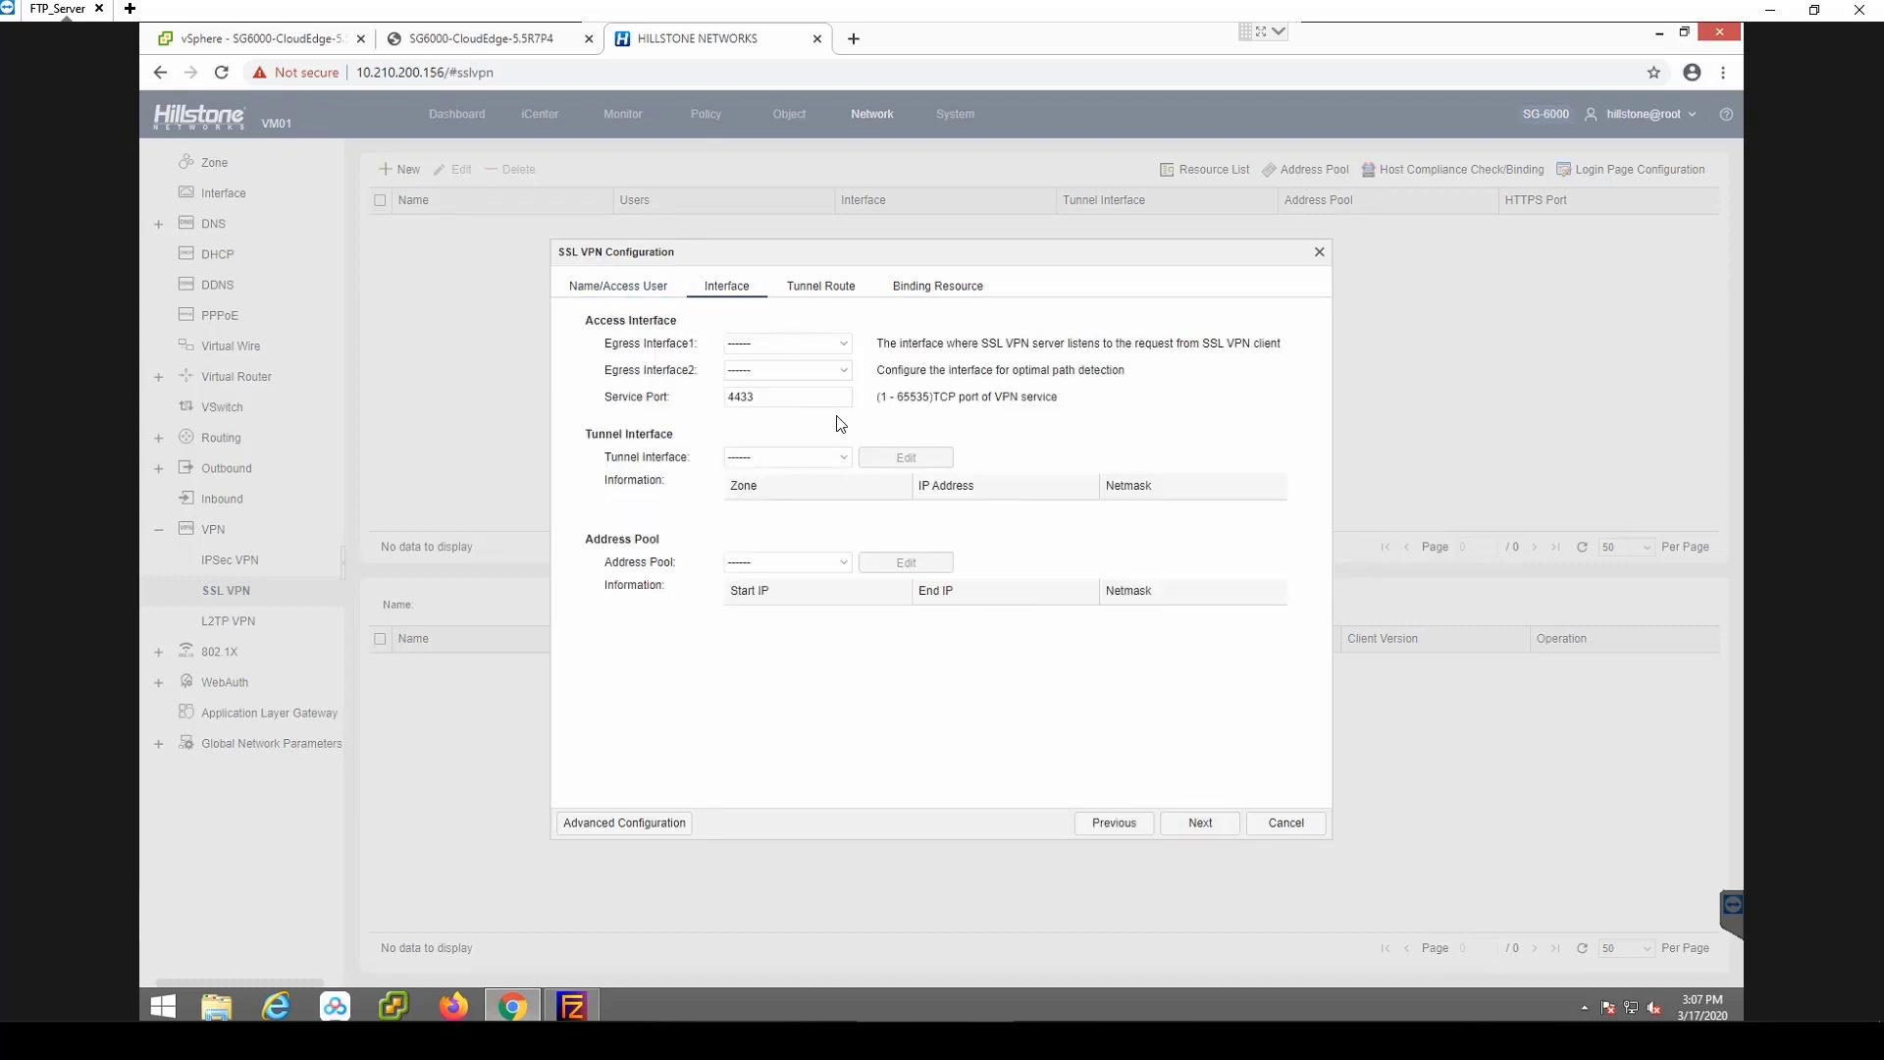
Set the SSL VPN's first egress interface to ethernet0/0 and leave the second unset.
left_click(836, 345)
left_click(794, 384)
left_click(847, 372)
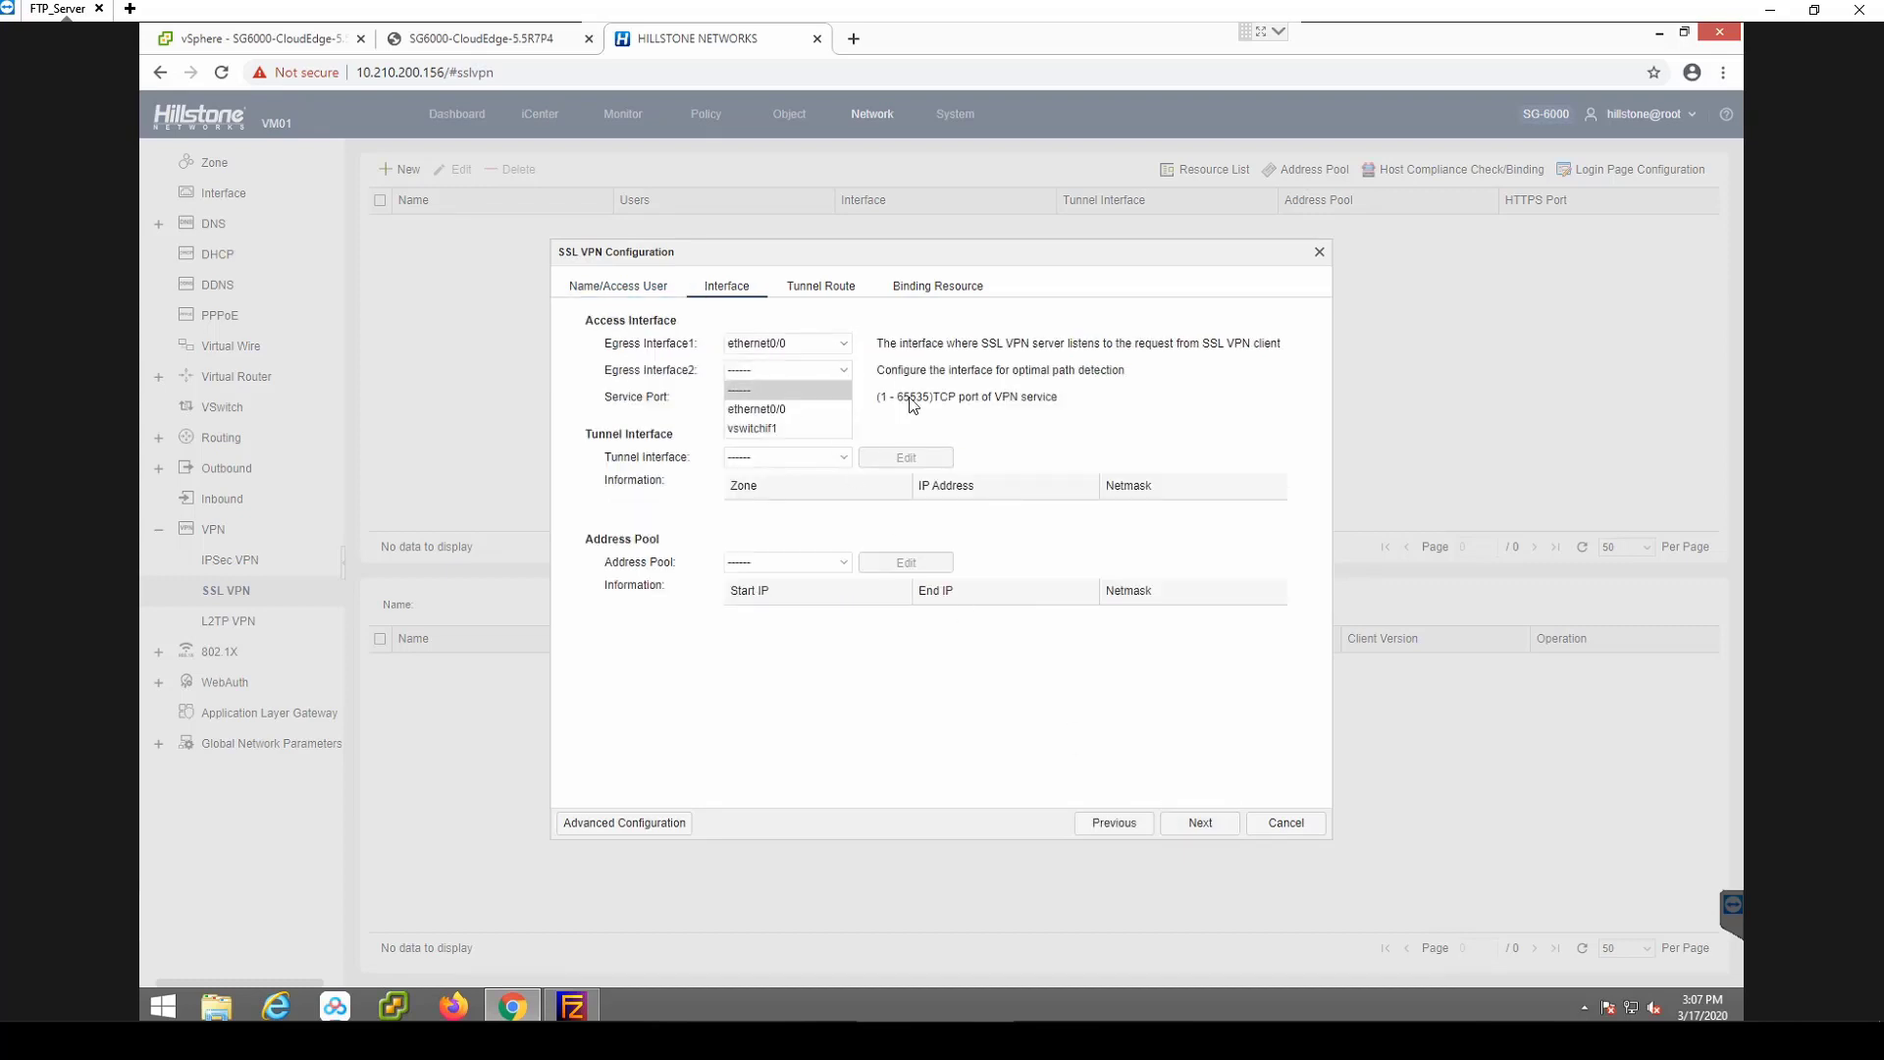
left_click(942, 416)
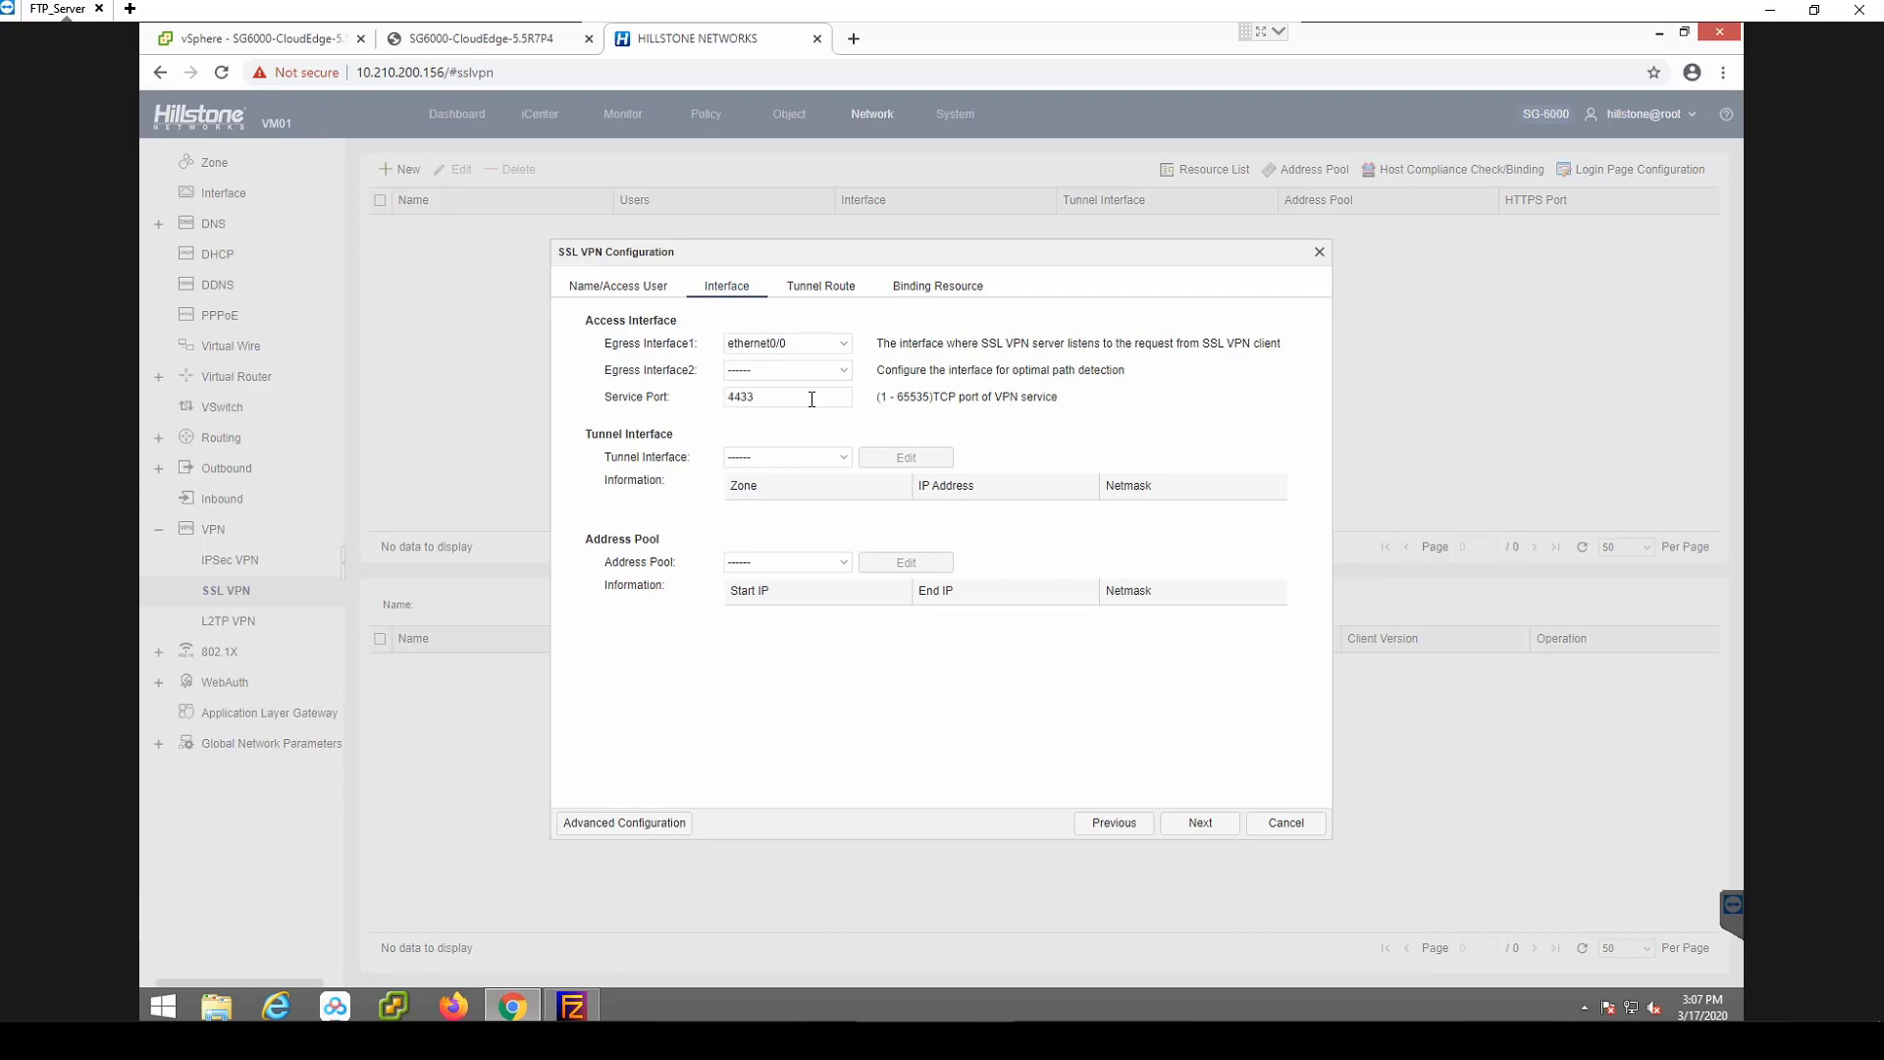
left_click(842, 459)
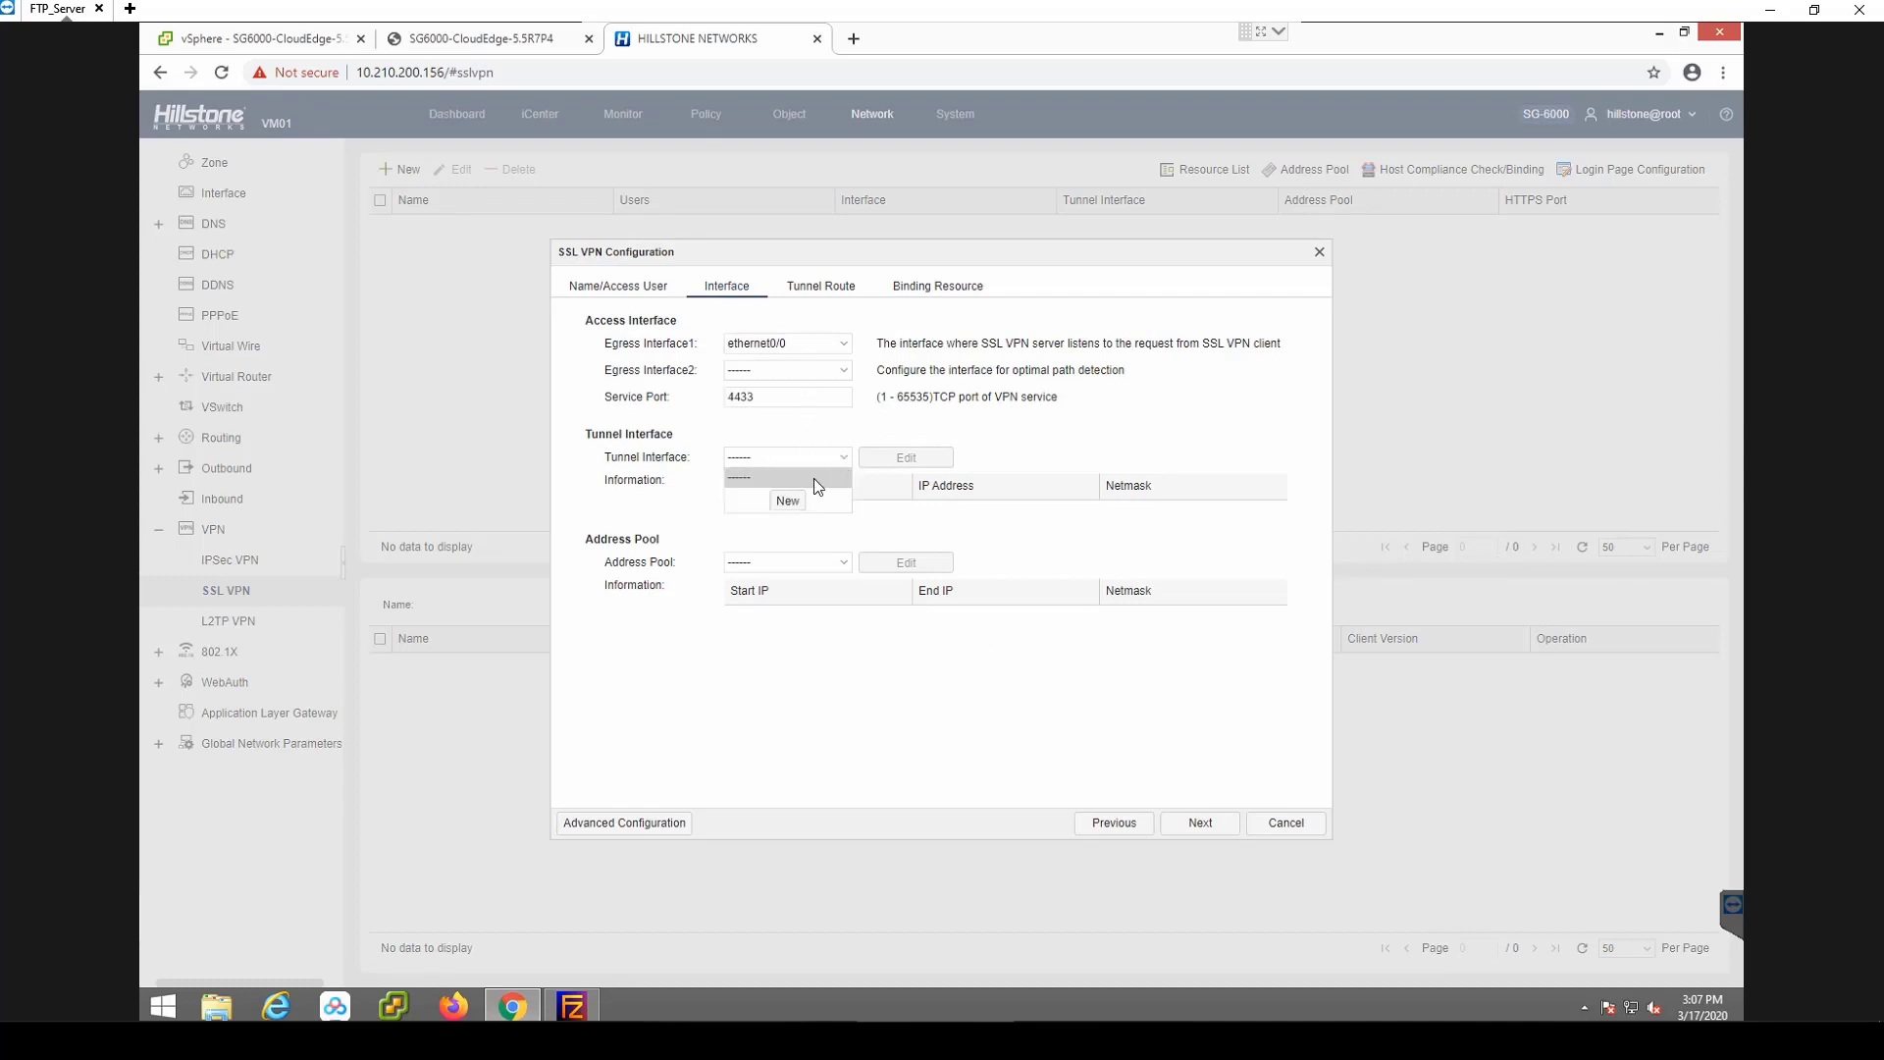
Create tunnel interface tunnel1 described 'SSLVPN' with IP 192.168.200.1, netmask 24, for the SSL VPN.
left_click(788, 502)
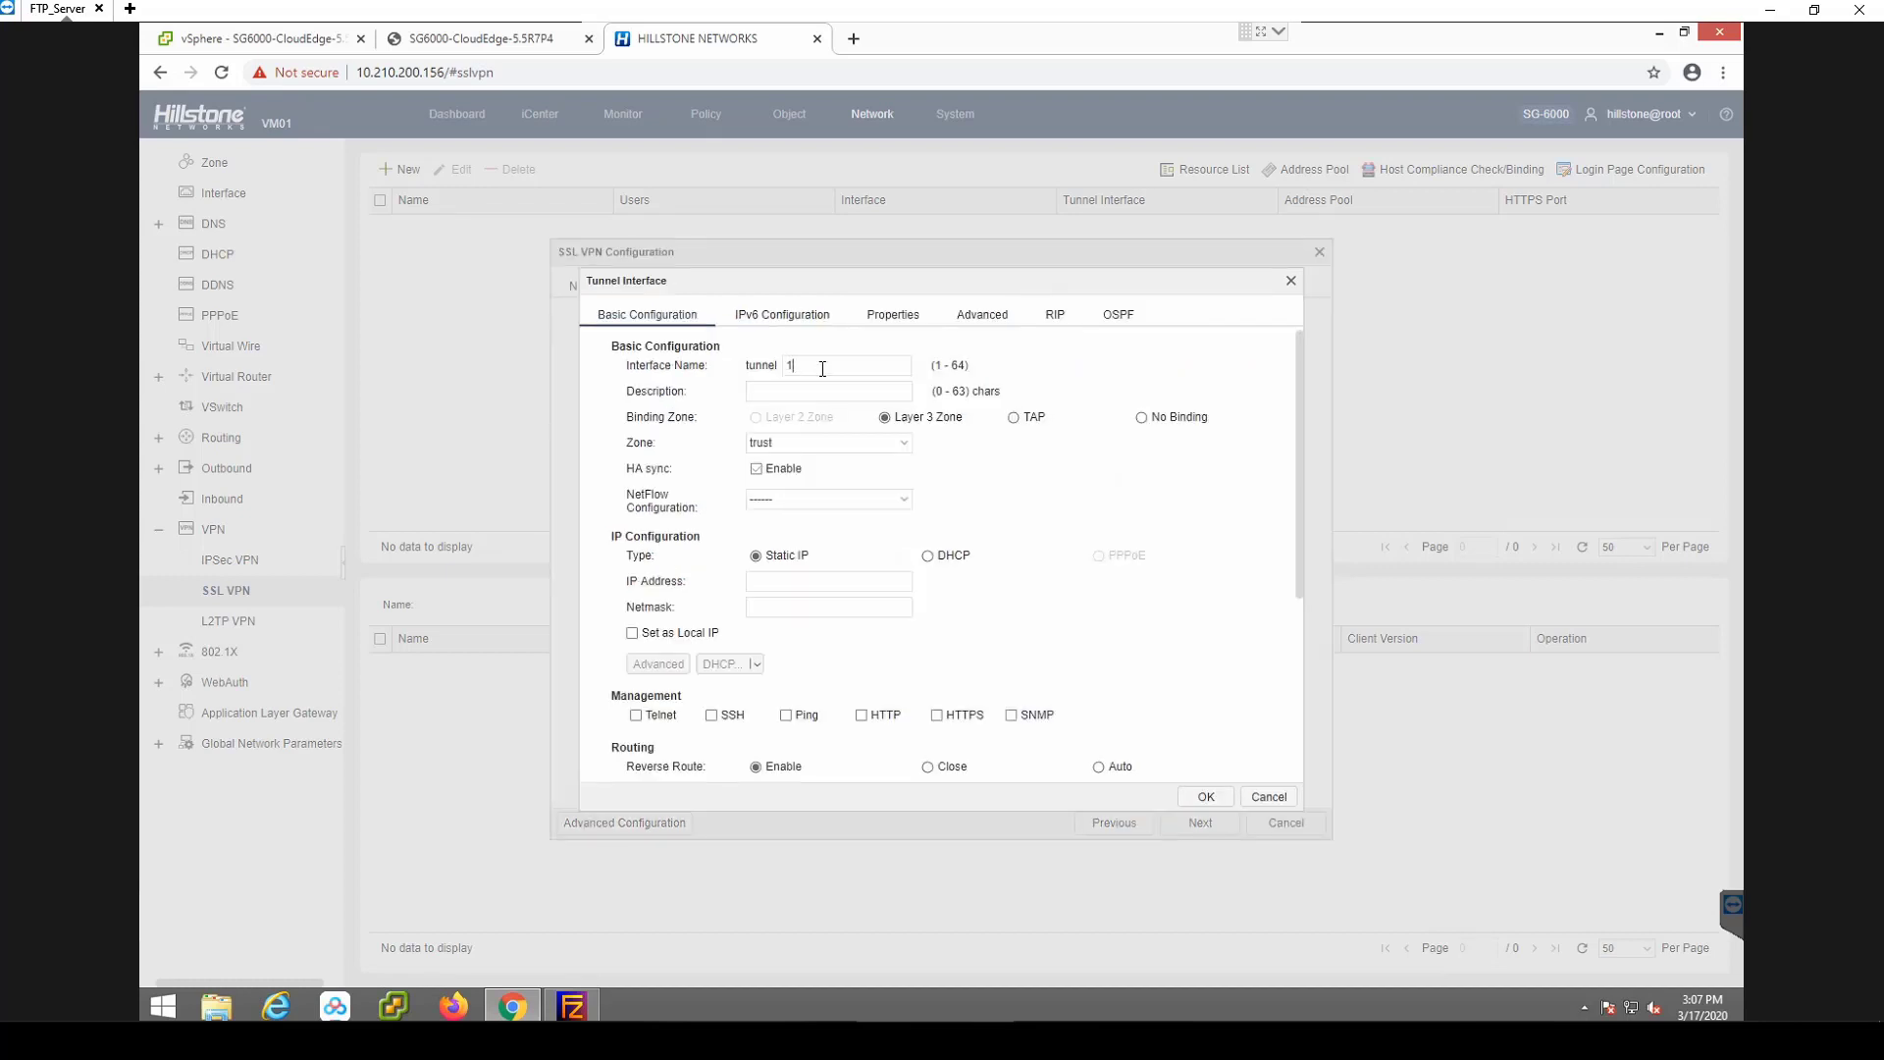
left_click(778, 397)
type("SSLVPON")
left_click(794, 582)
type("192.168")
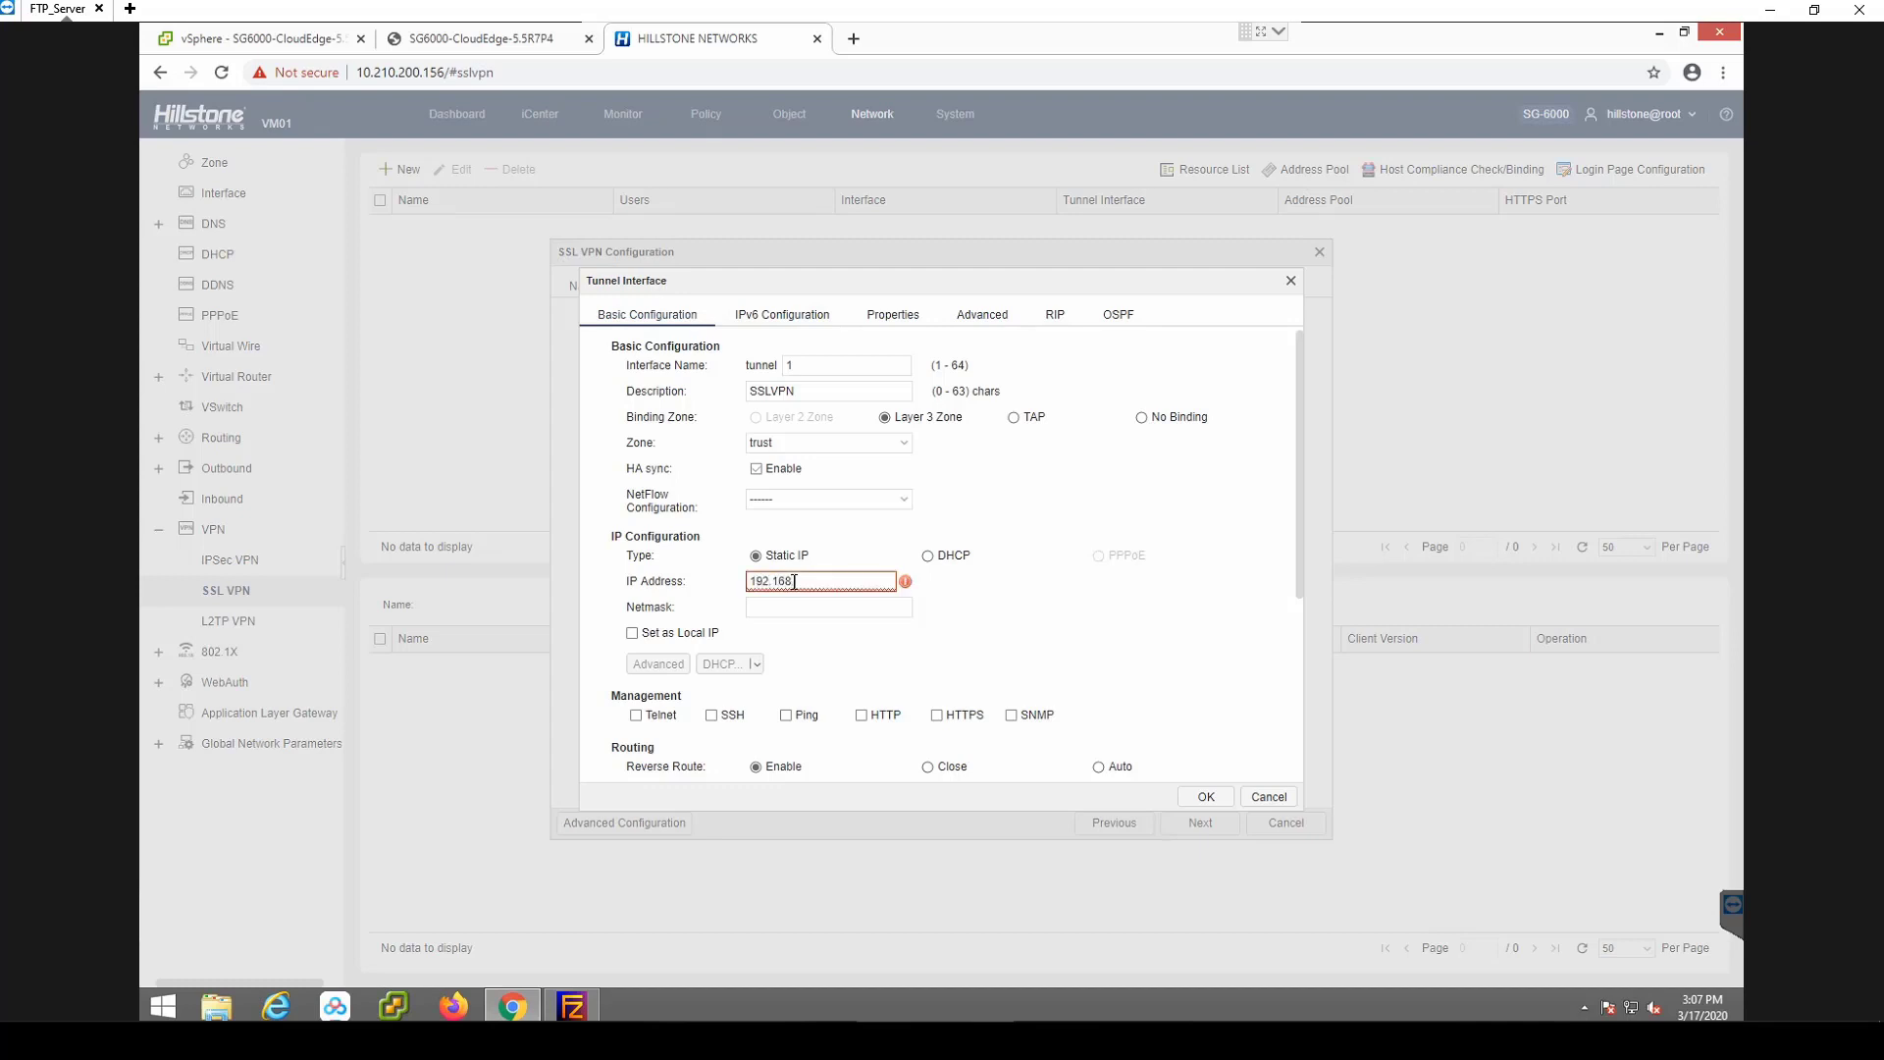
type(".200.1")
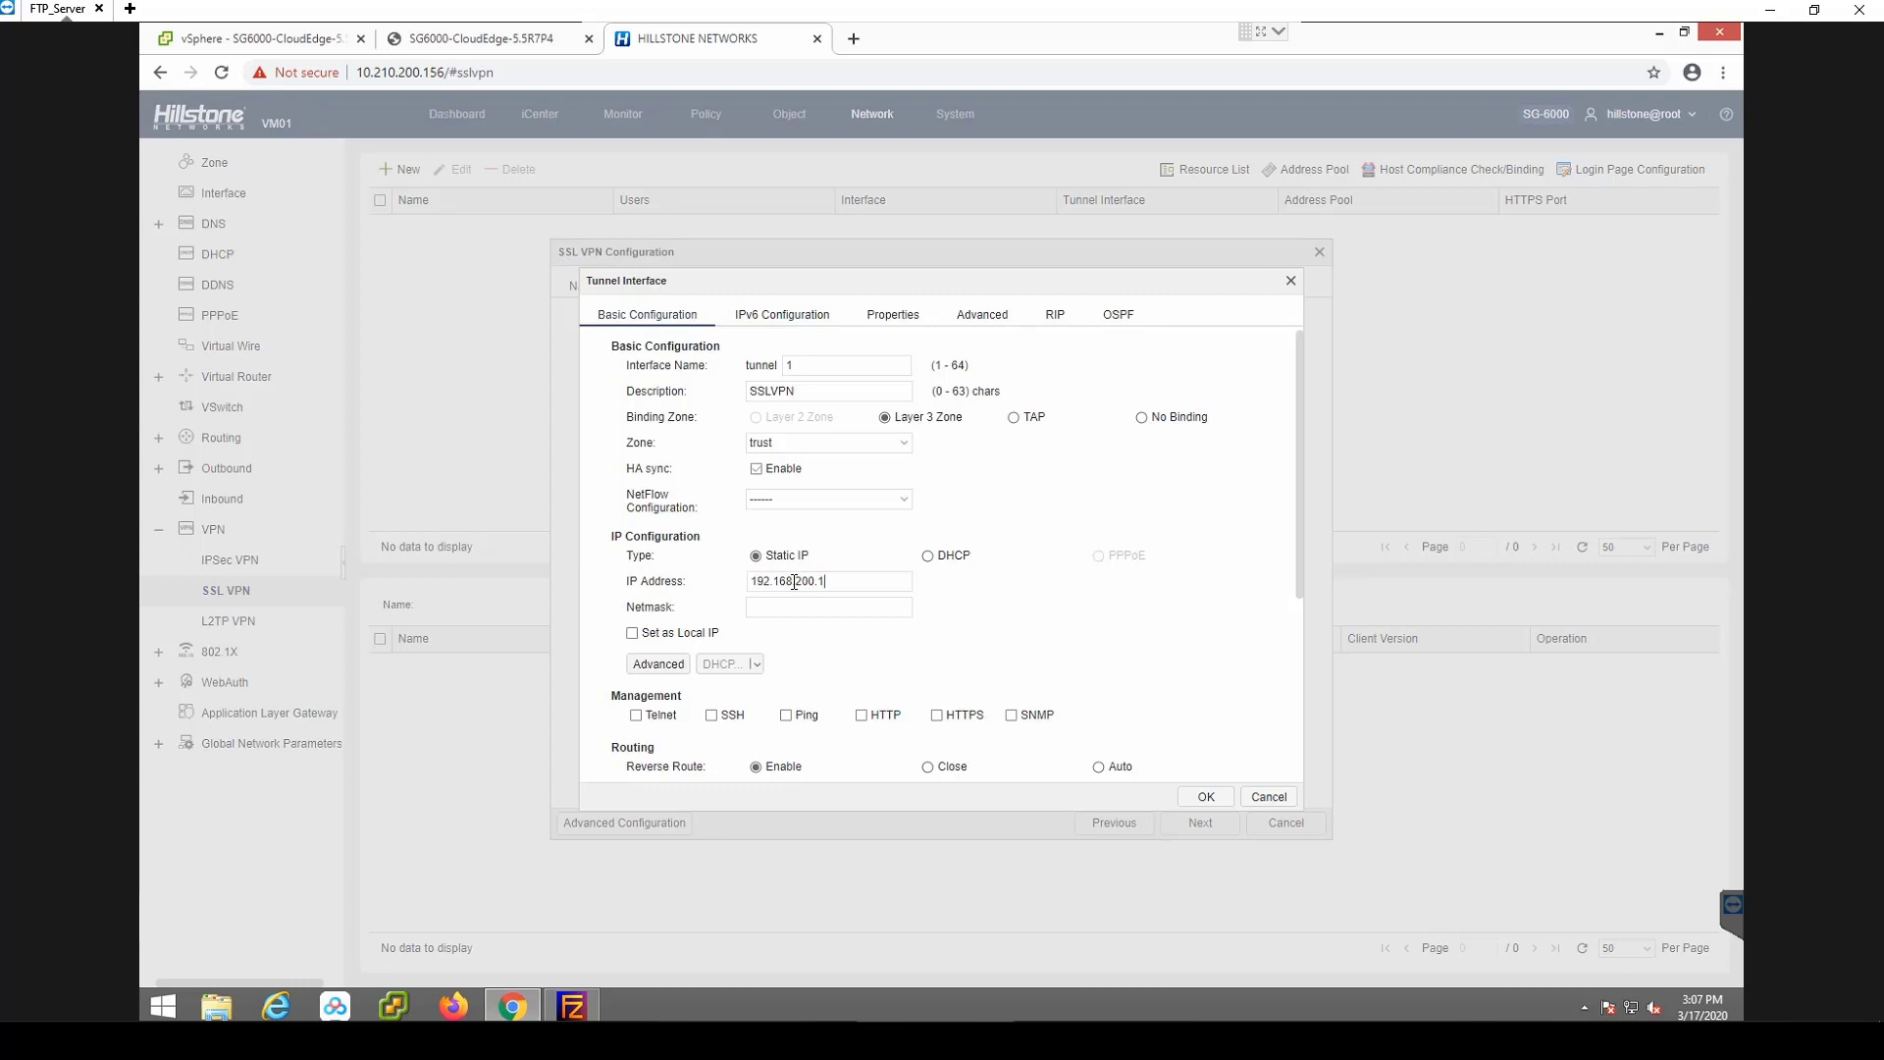
left_click(787, 605)
type("24")
left_click(1204, 797)
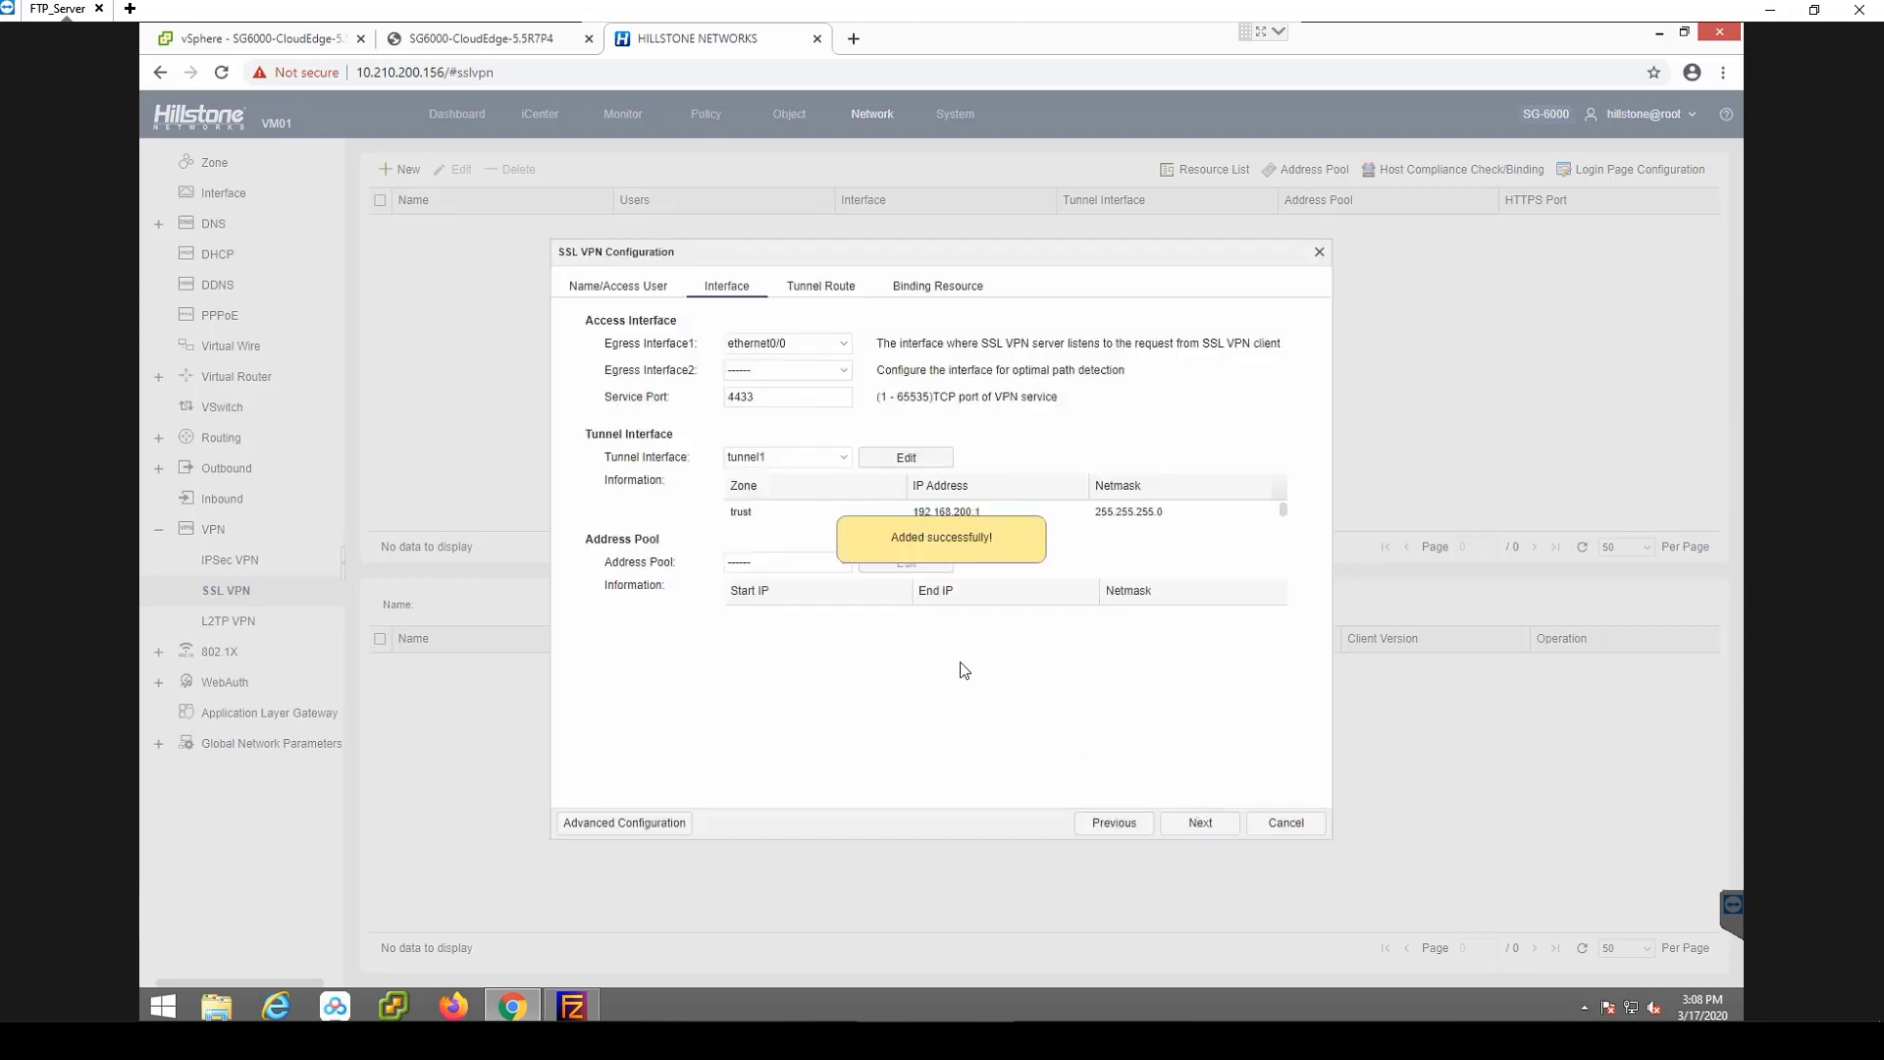
Create address pool SSLVPN spanning 192.168.200.100–192.168.200.200, netmask 24, DNS1 8.8.8.8.
left_click(841, 572)
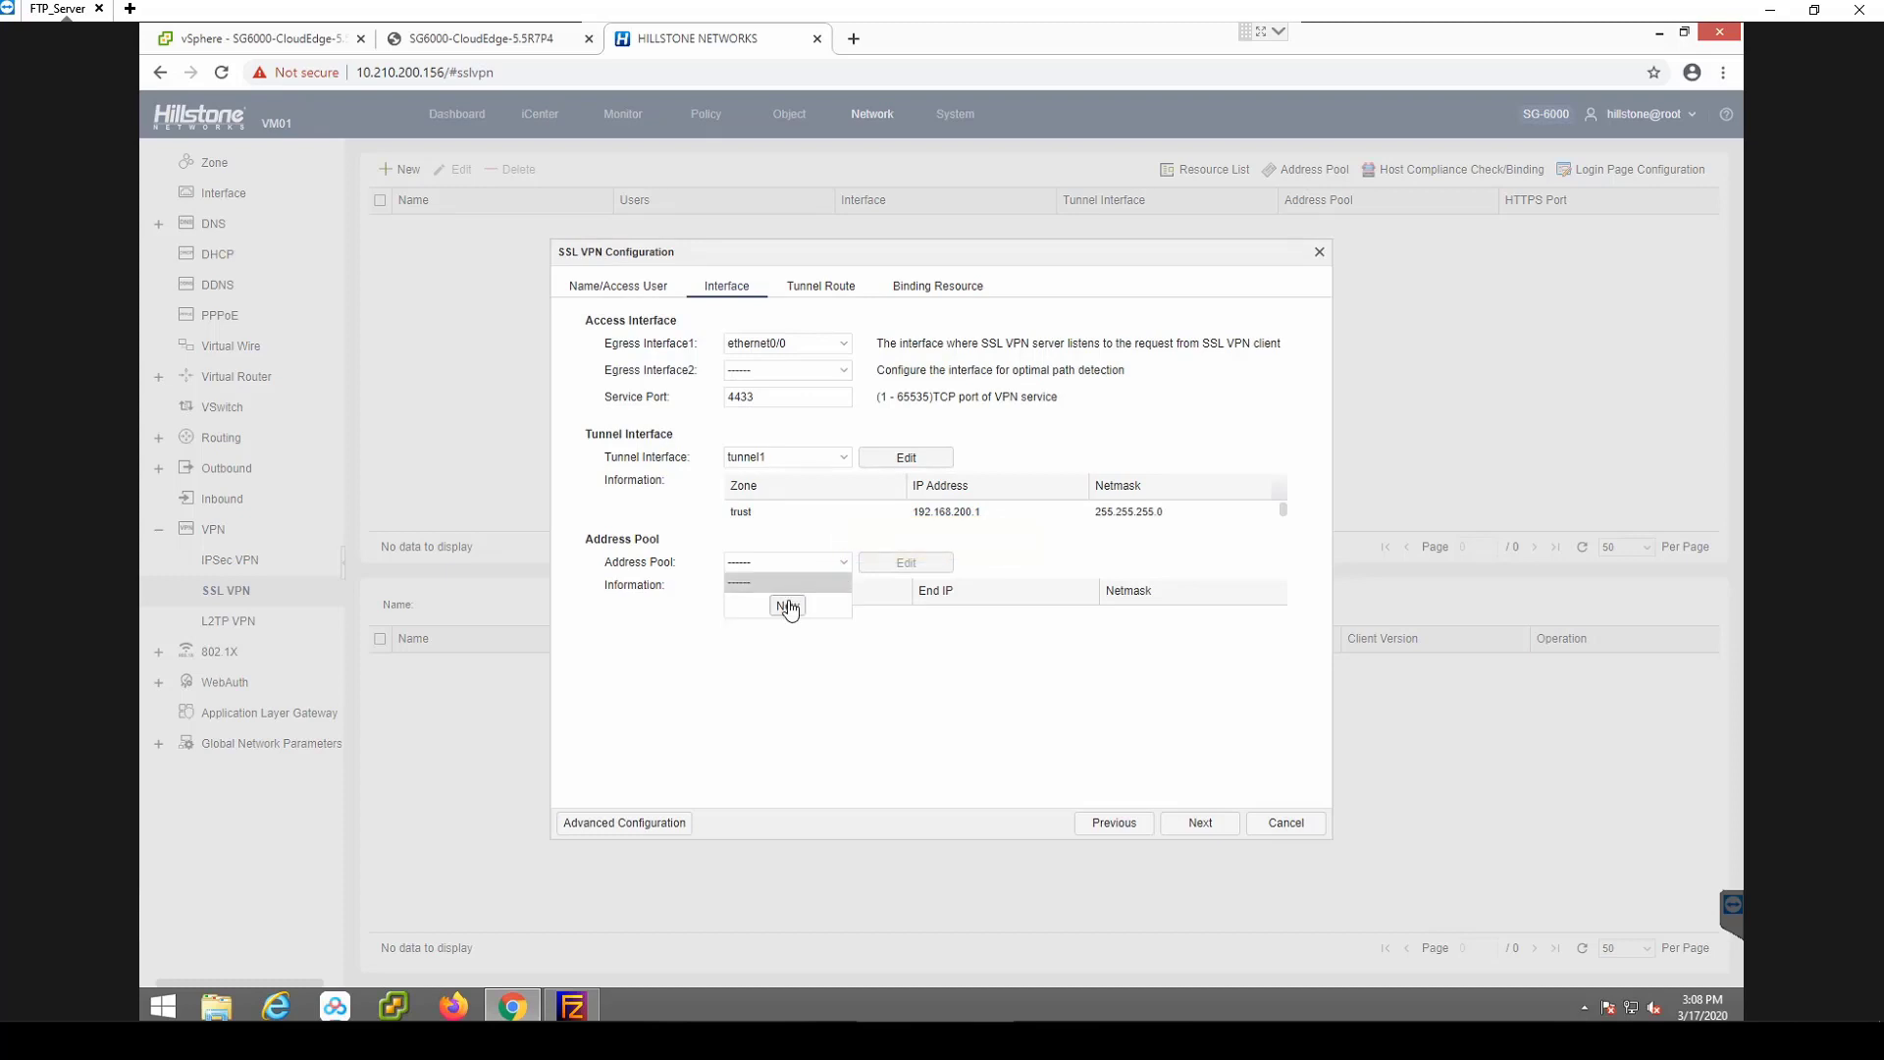
left_click(788, 606)
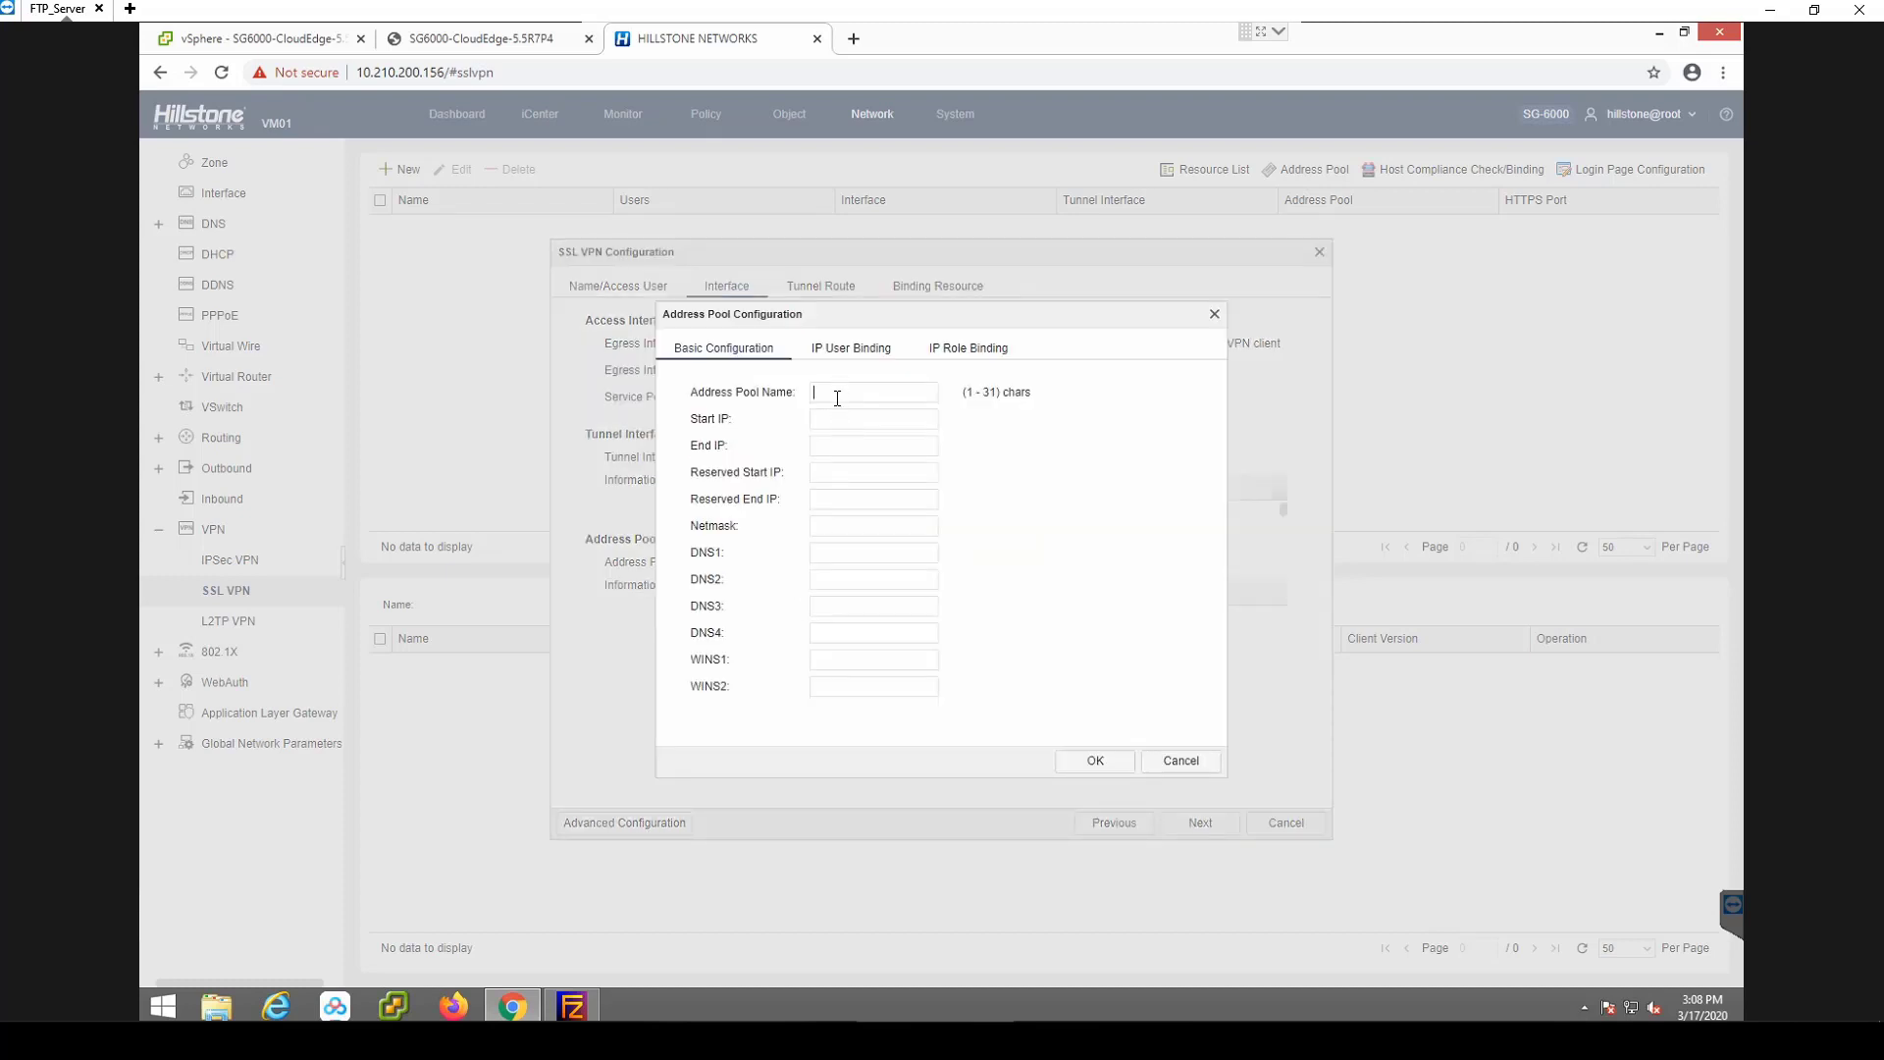
type("SS")
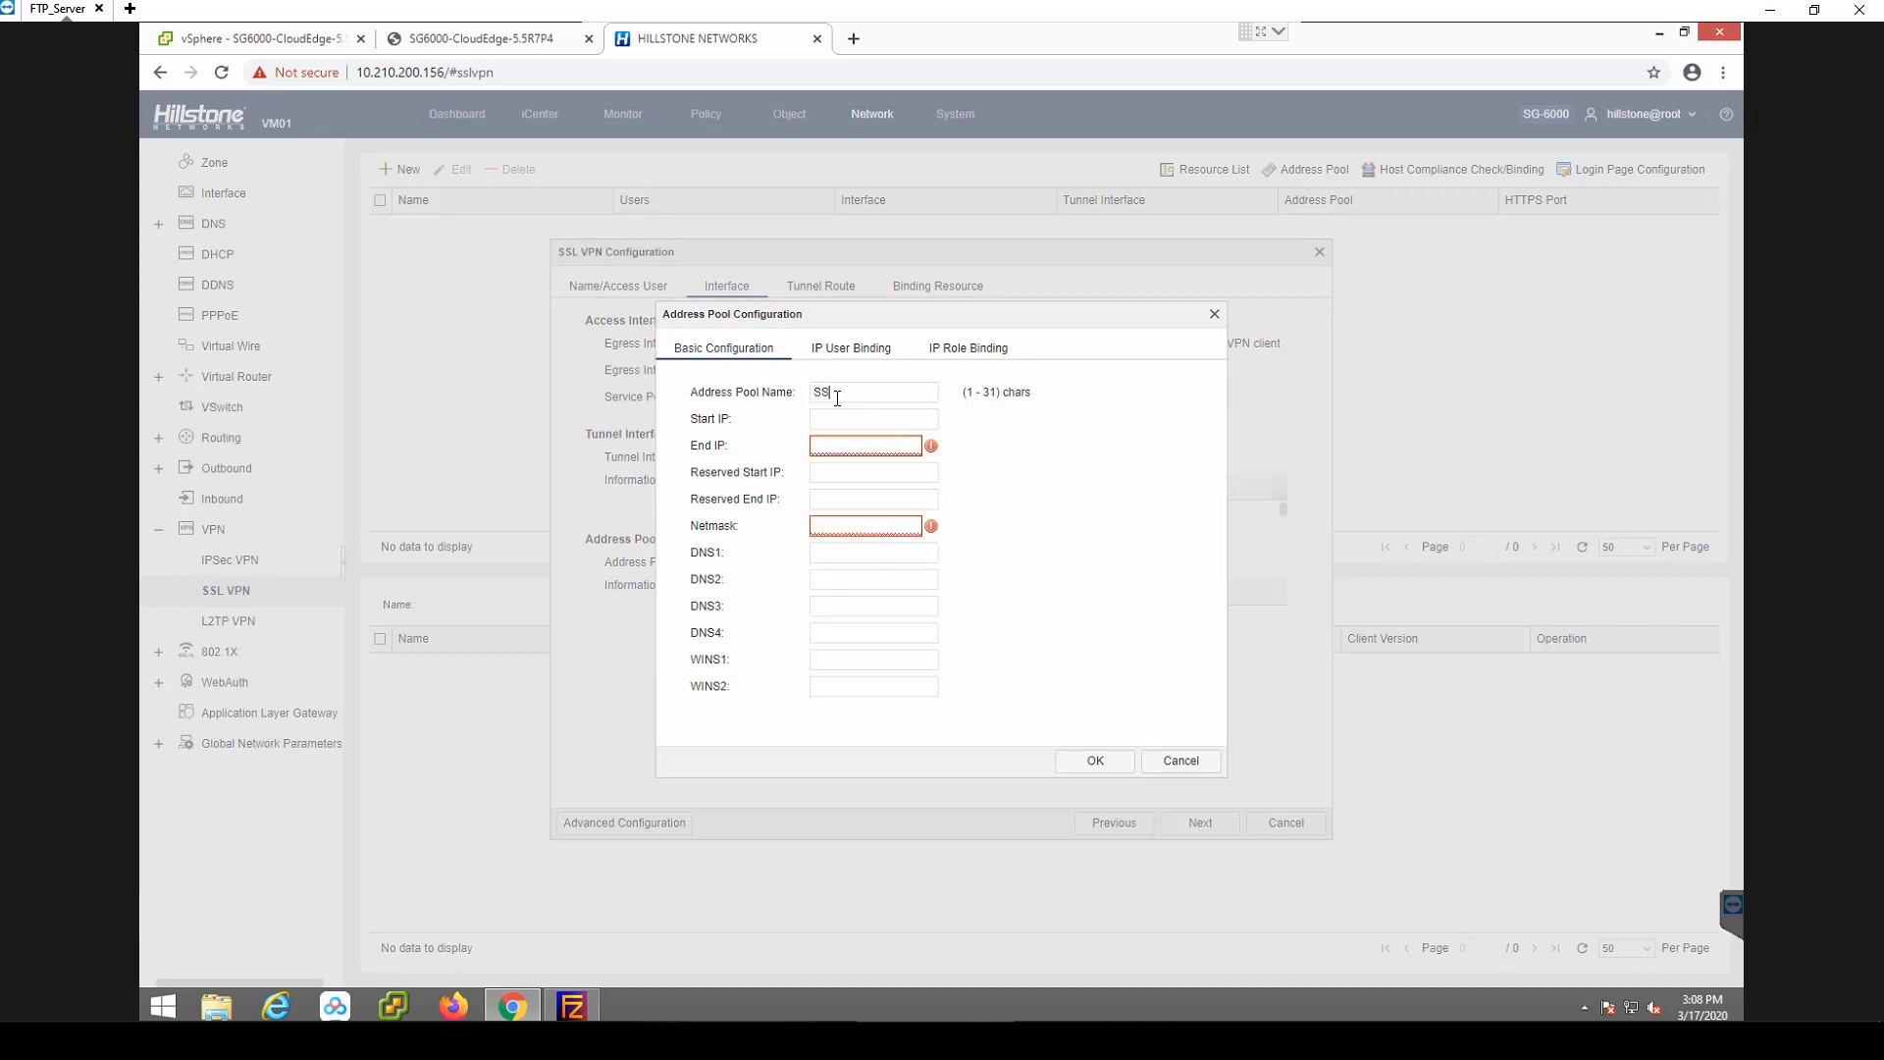
type("LVPN")
left_click(832, 420)
type("192.168.200.100192.168.200.200")
left_click(859, 527)
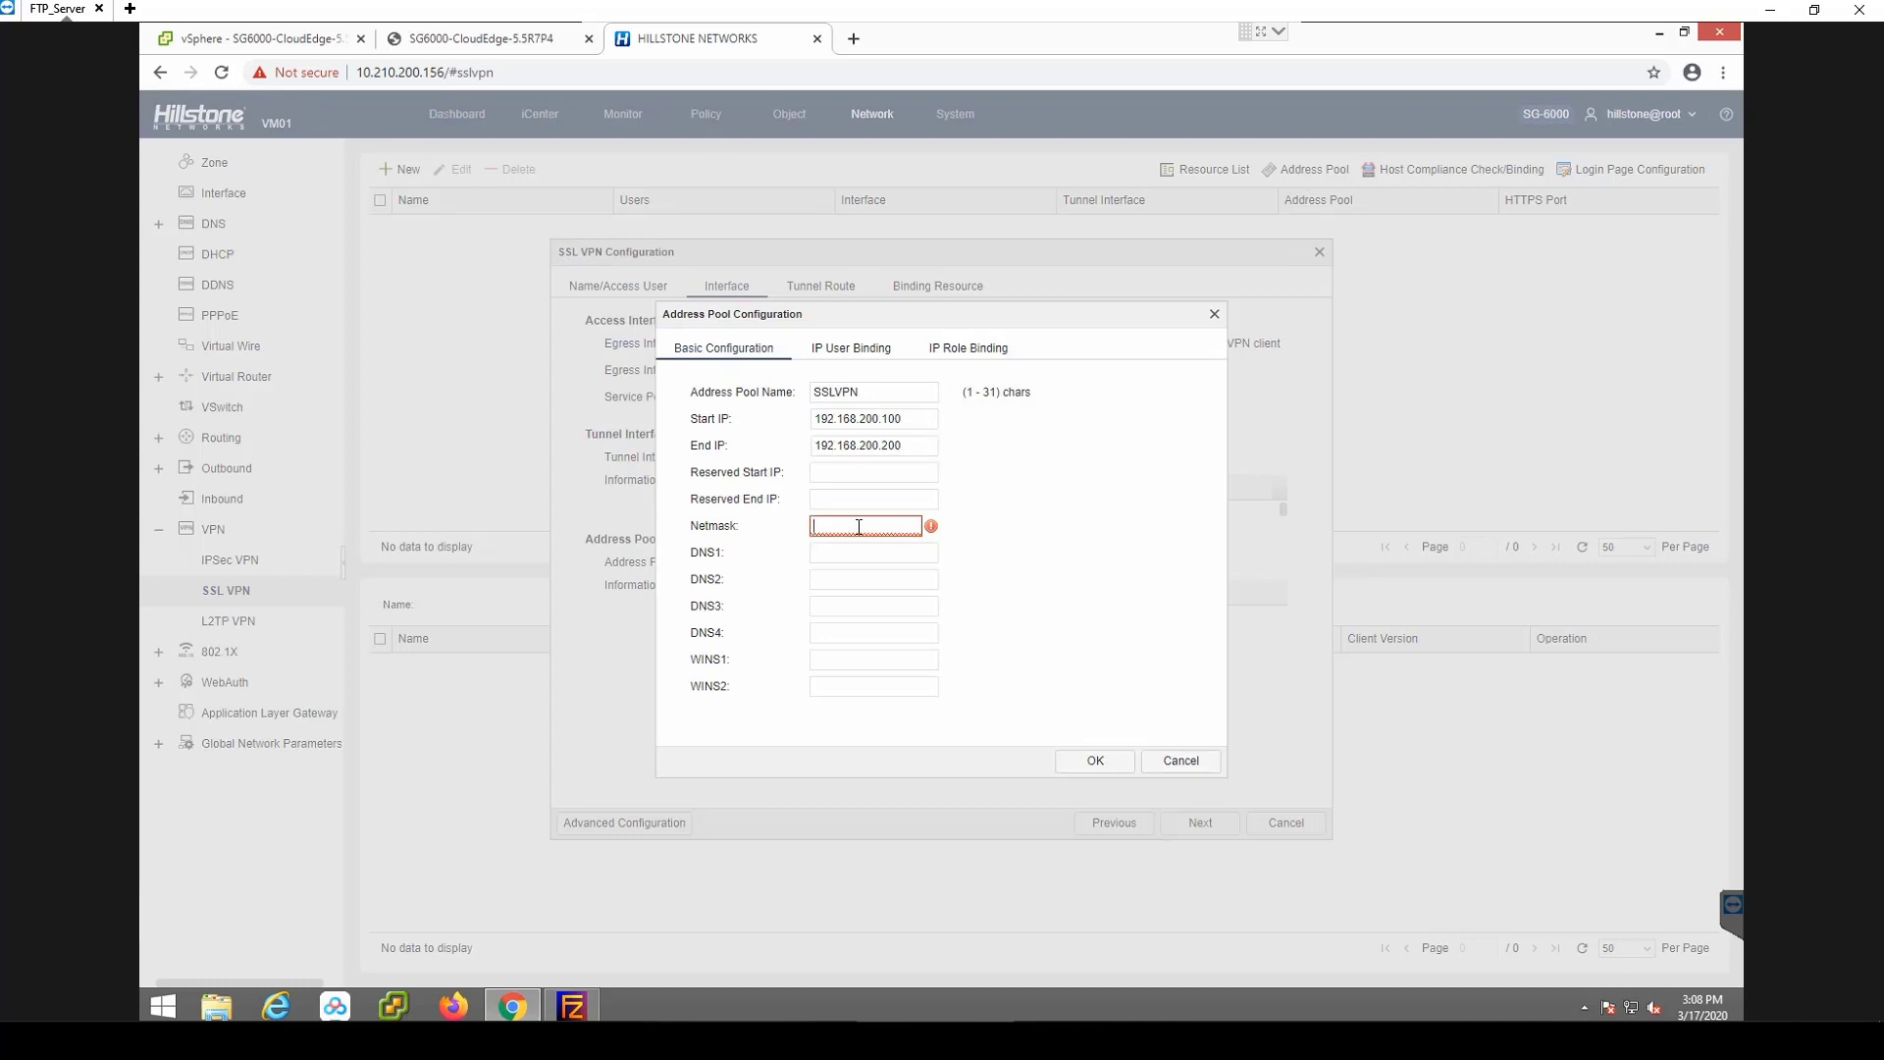
type("24")
left_click(860, 556)
type("8.8.8.8")
left_click(1094, 761)
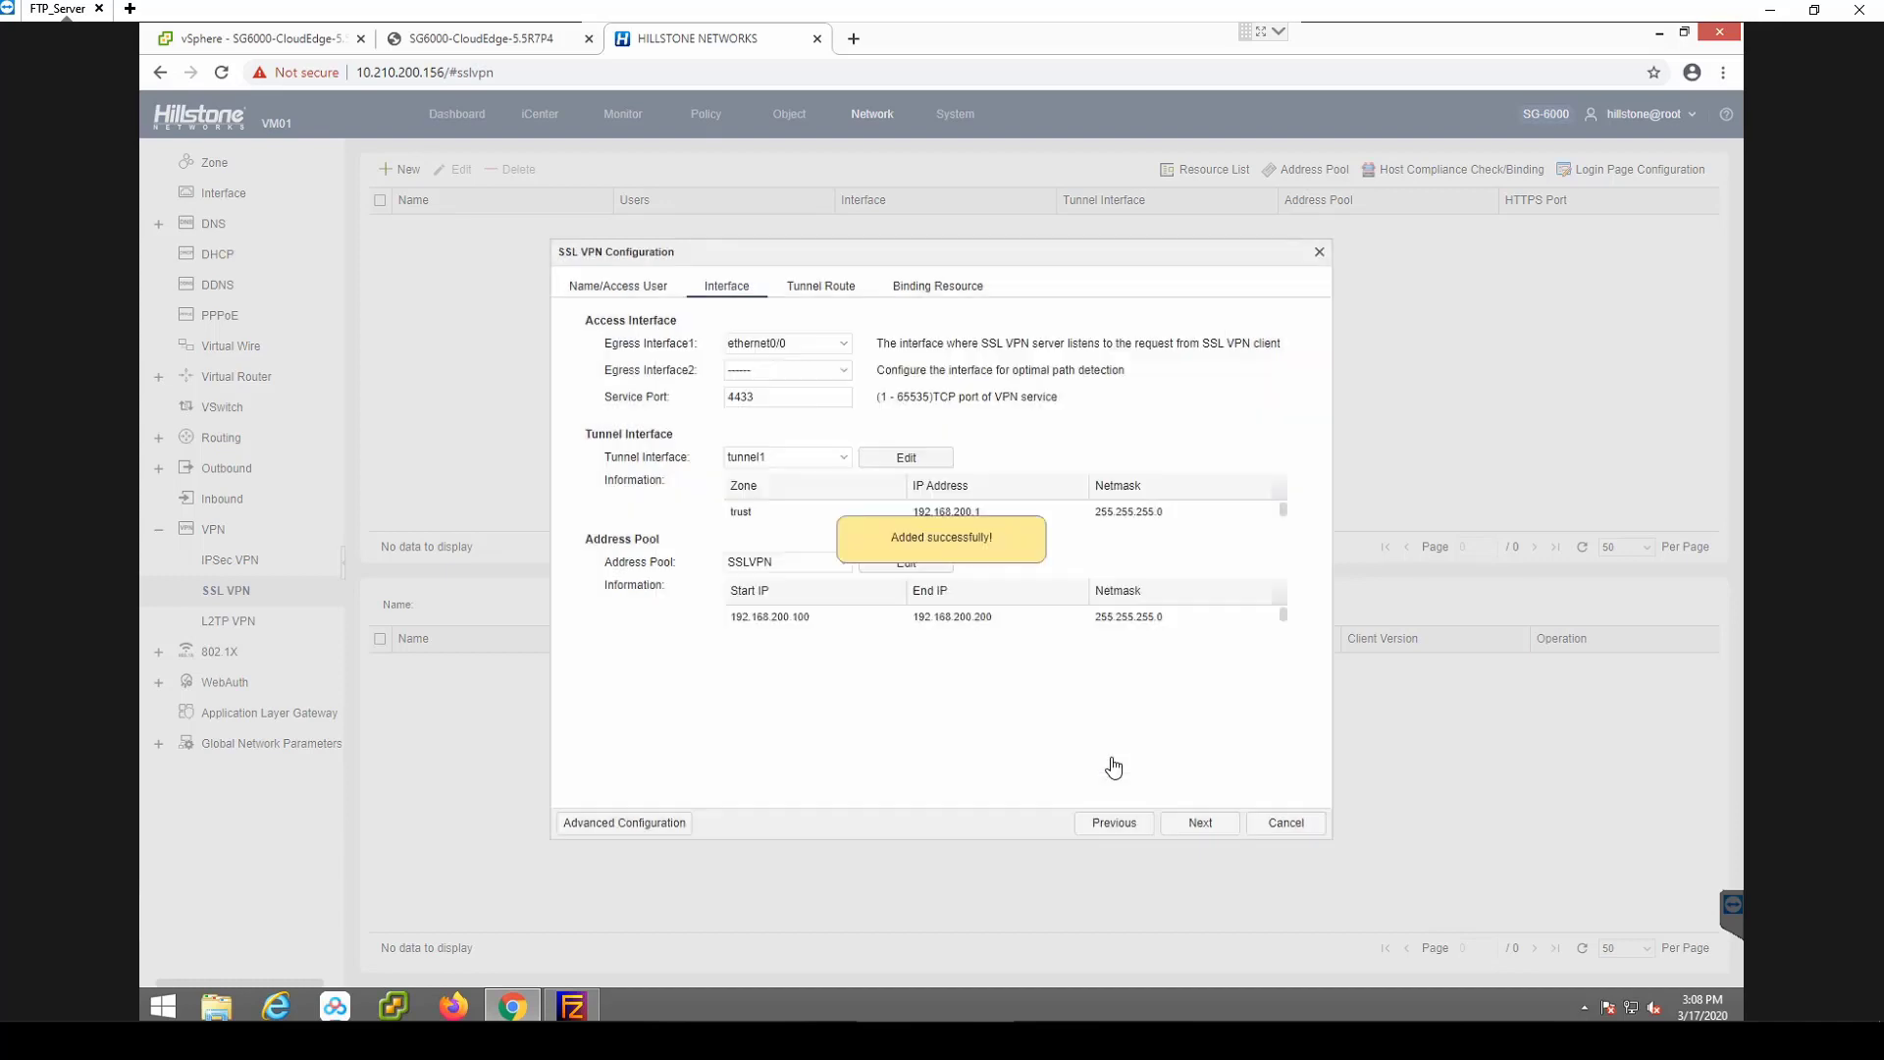
Add tunnel route 10.210.200.0/24, finish saving the SSL VPN, and go to the Object Address Book.
left_click(1198, 824)
left_click(778, 345)
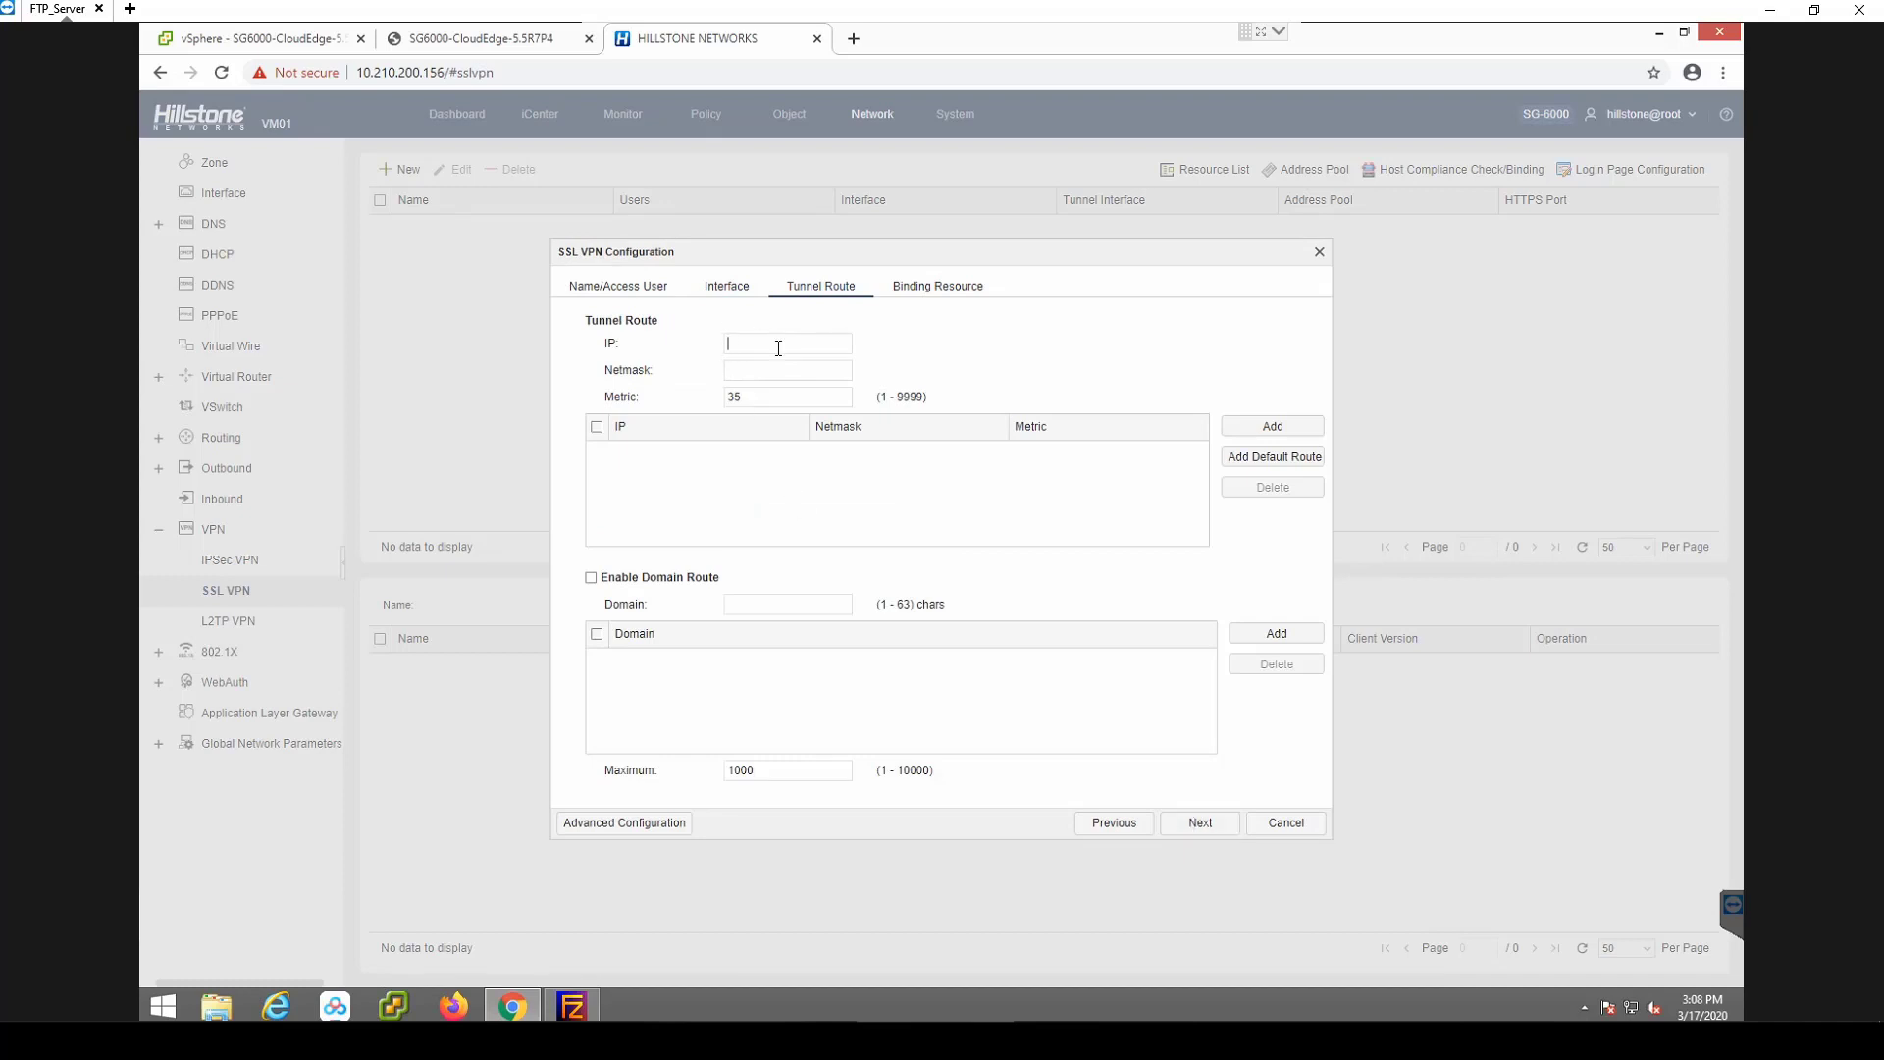
type("10.210.200.0")
left_click(1273, 429)
left_click(1198, 826)
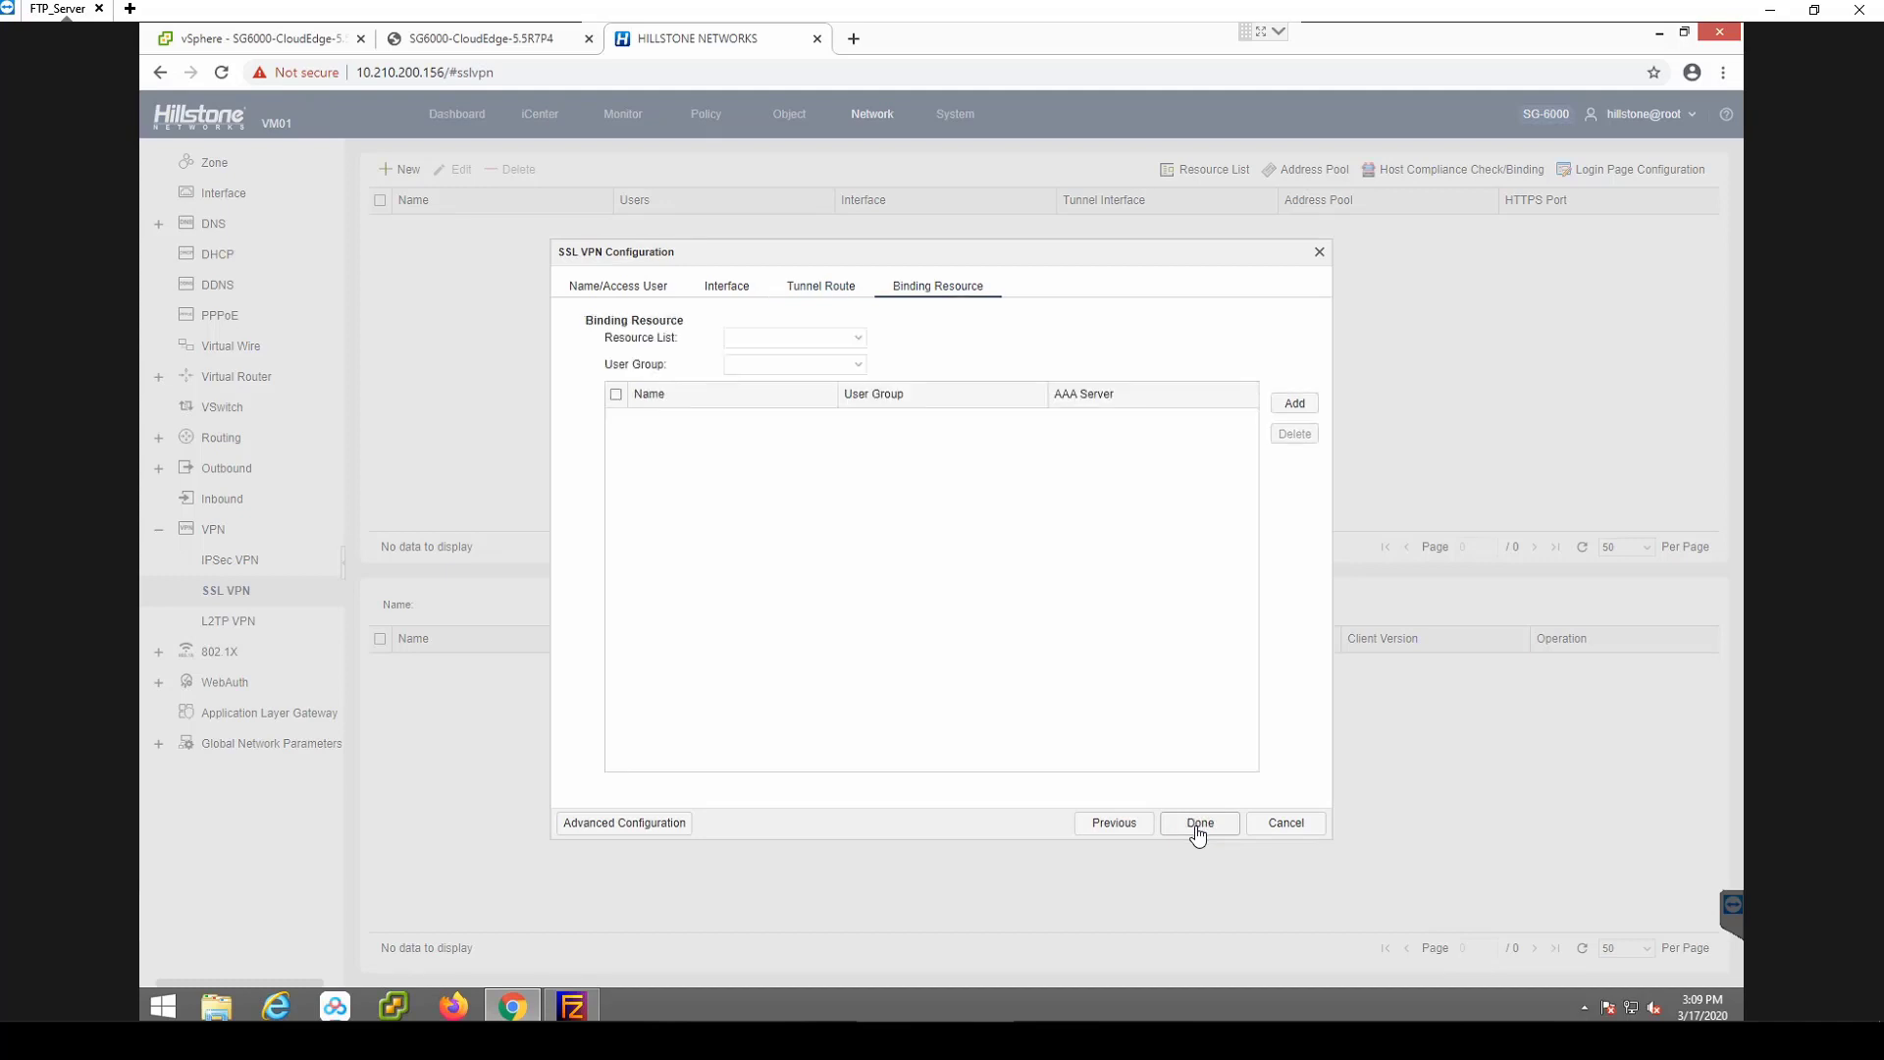
left_click(1197, 829)
left_click(785, 116)
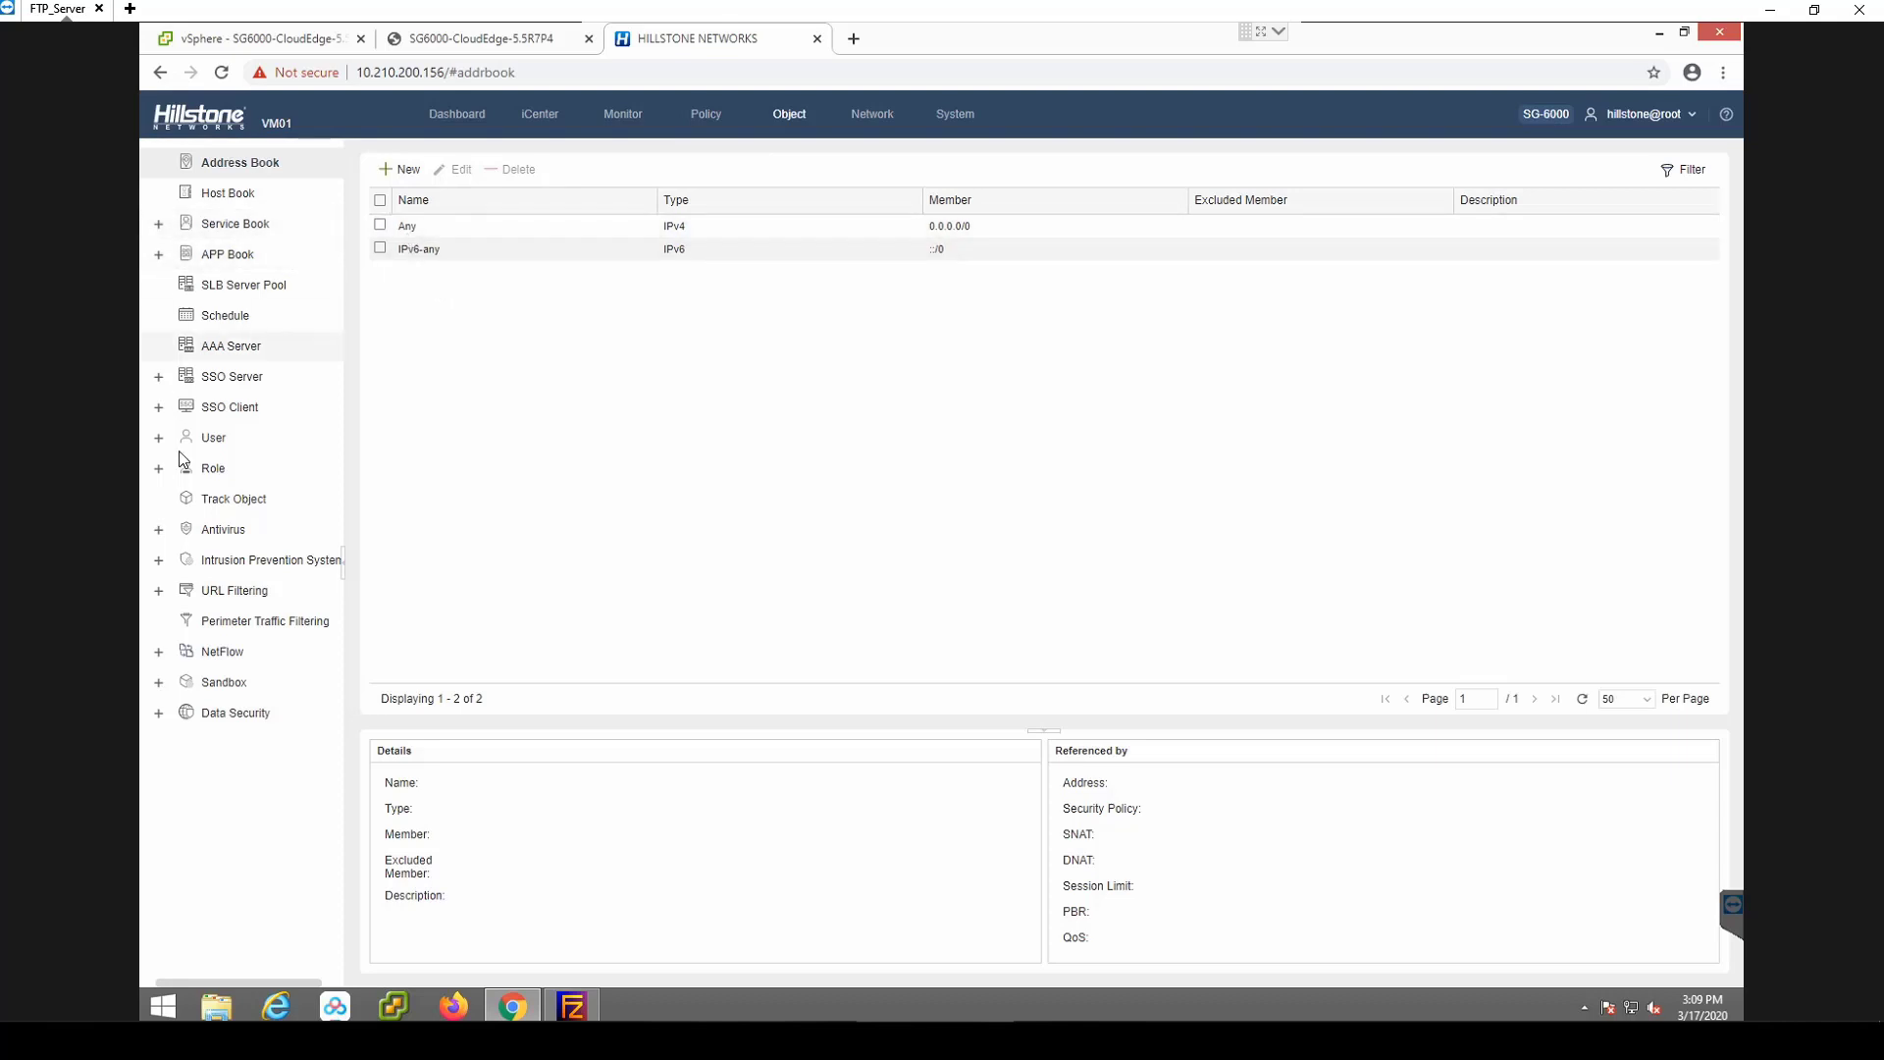
Create the local user 'ssltest' with its password on the local server.
left_click(206, 438)
left_click(232, 468)
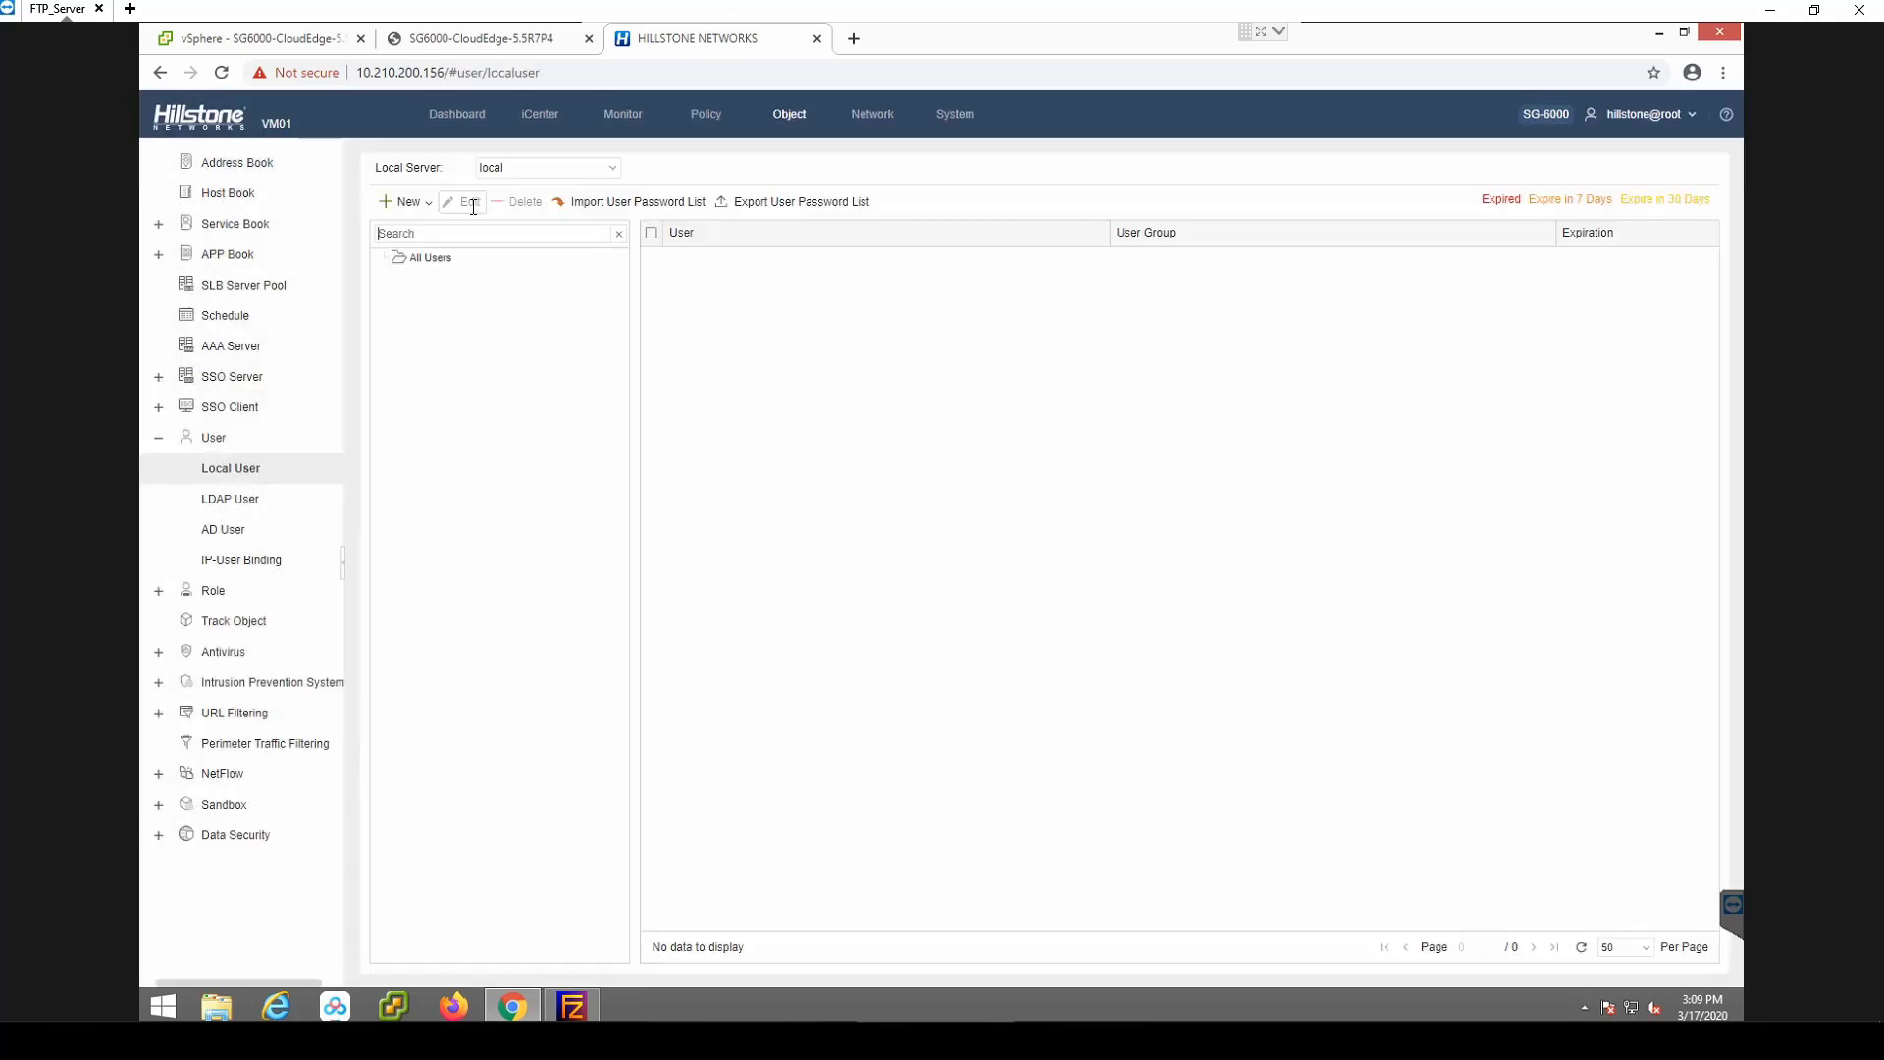
left_click(403, 202)
left_click(413, 222)
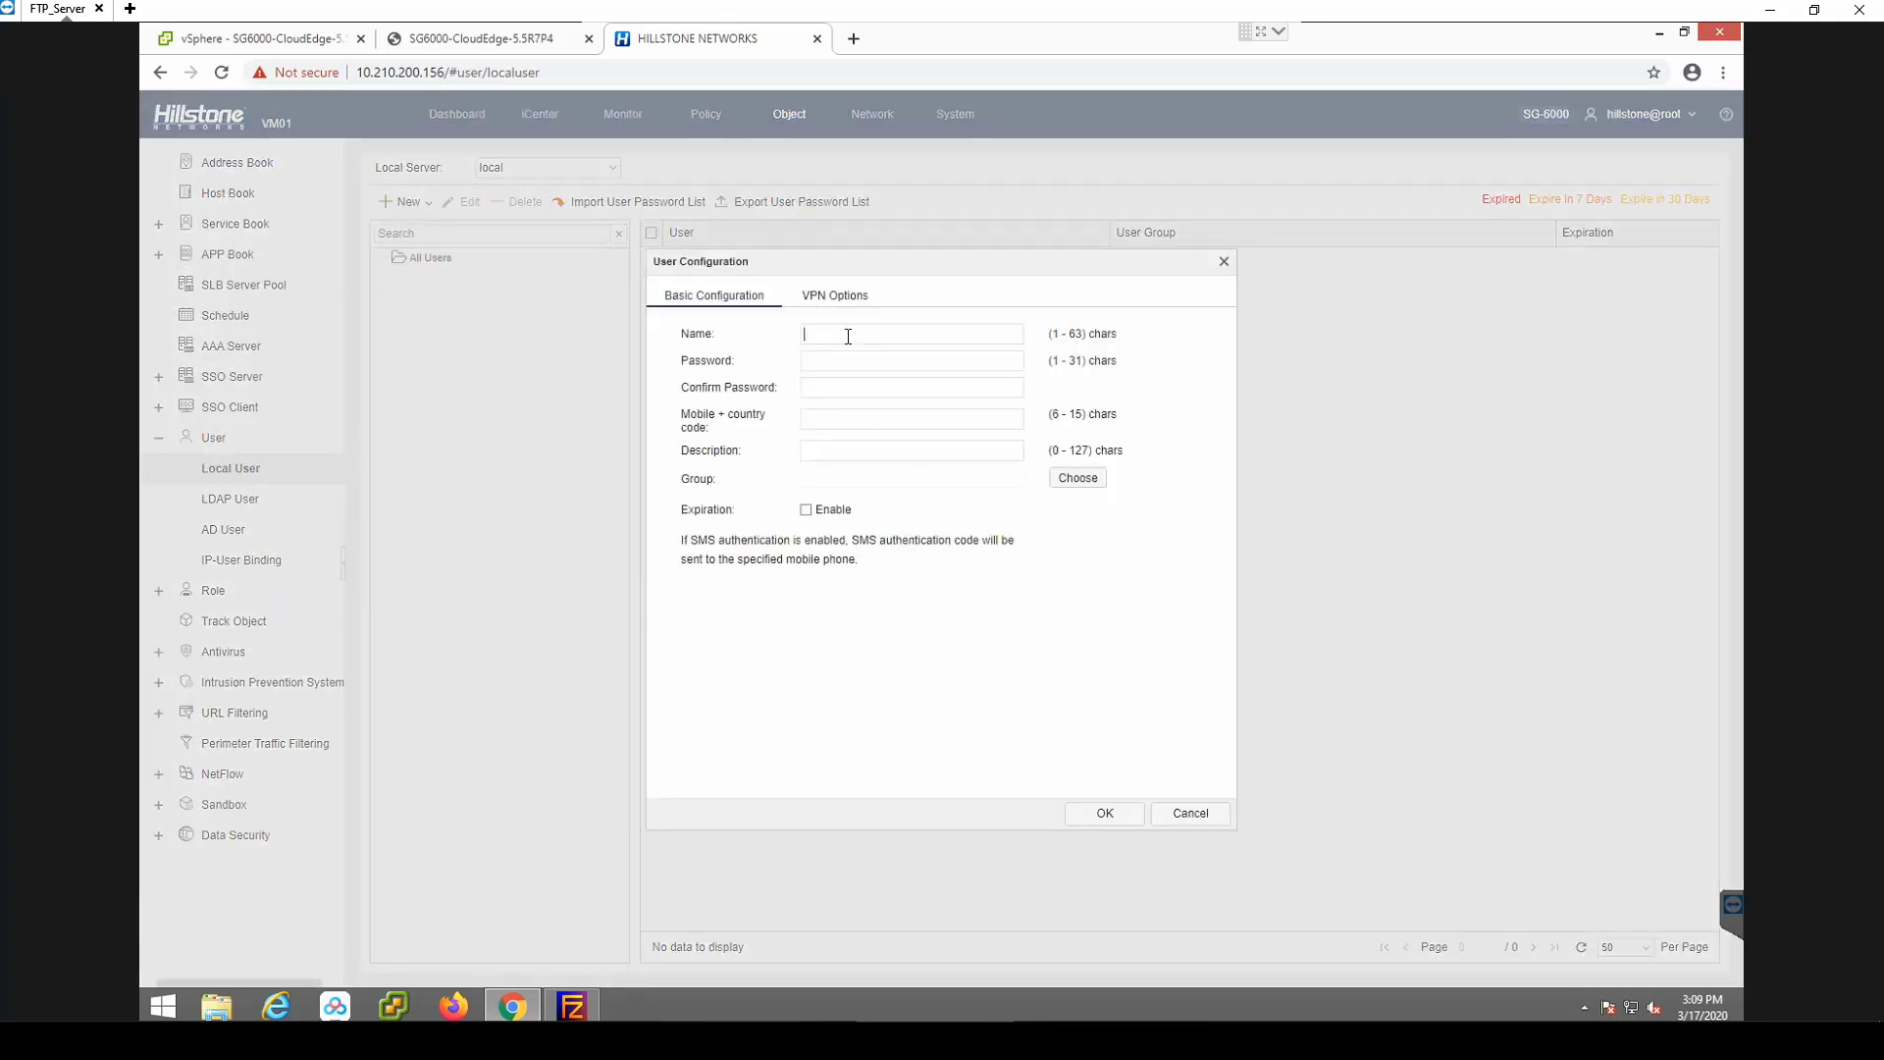
type("ssltest")
key("Tab")
type("1234567")
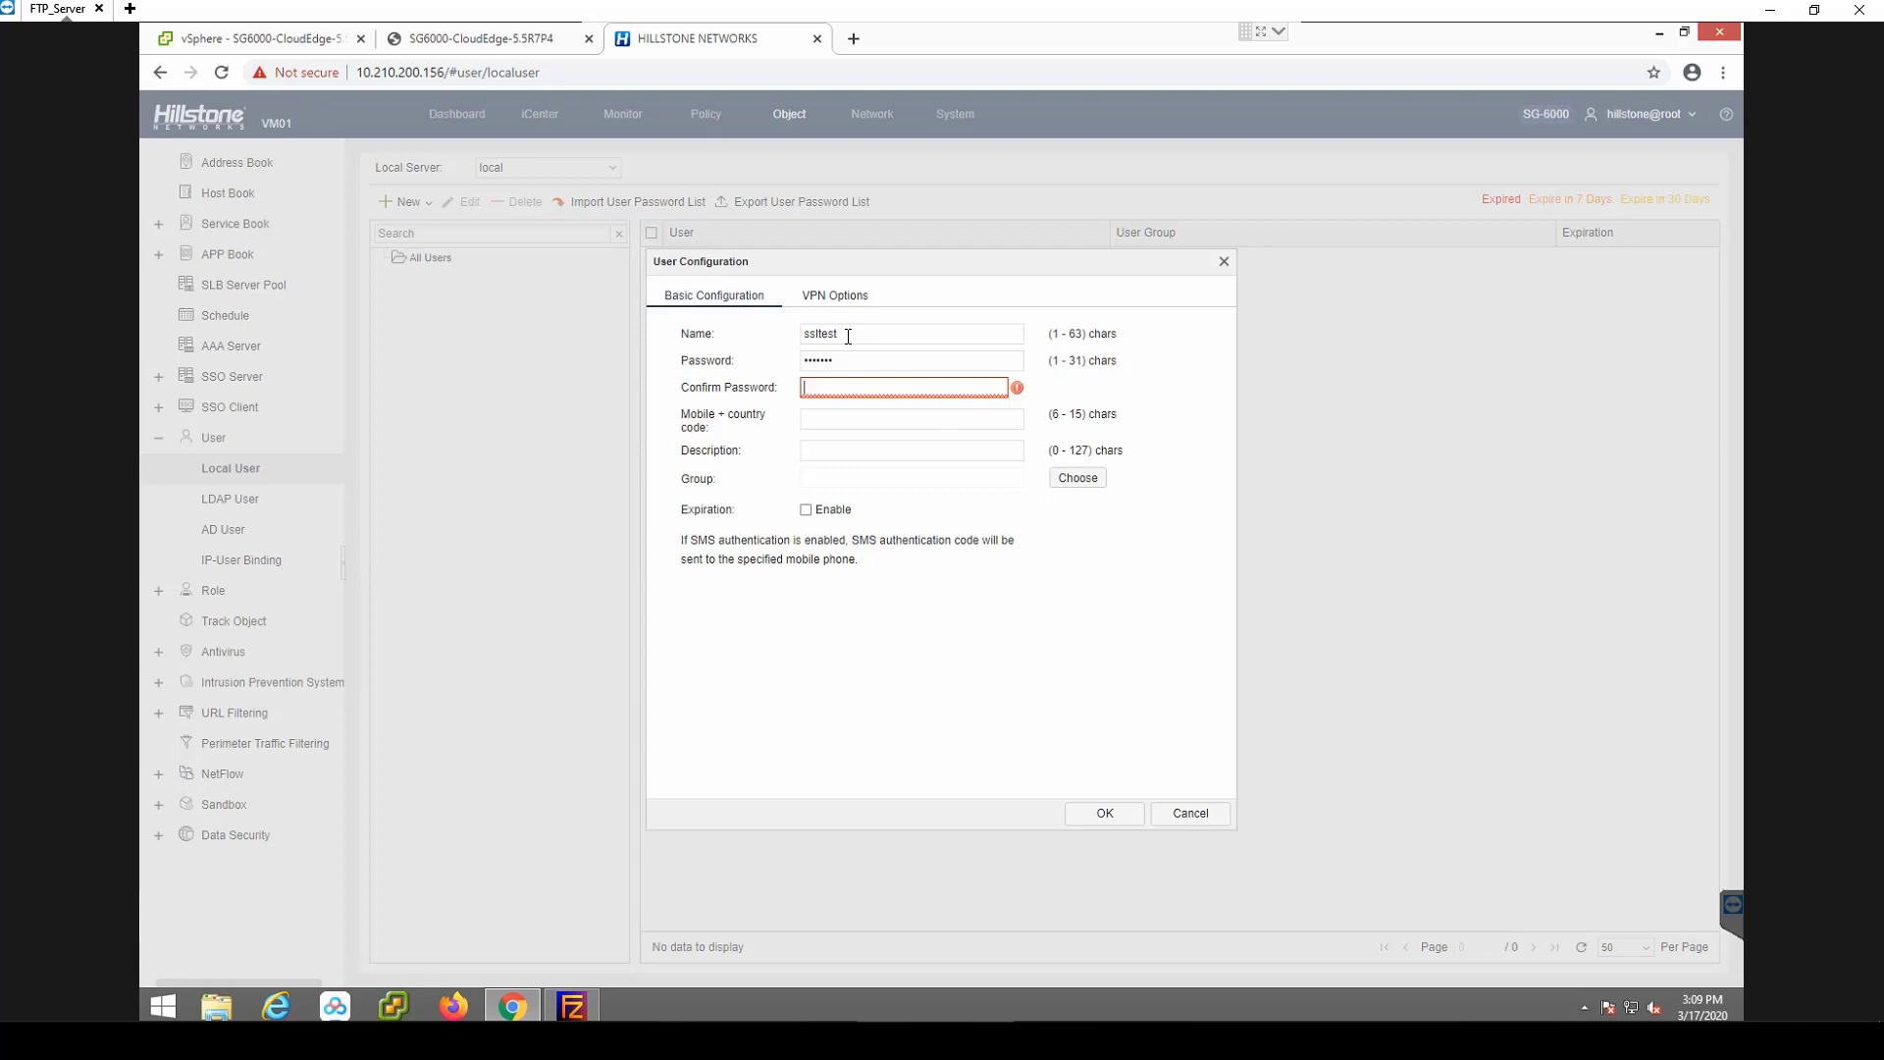
type("1234567")
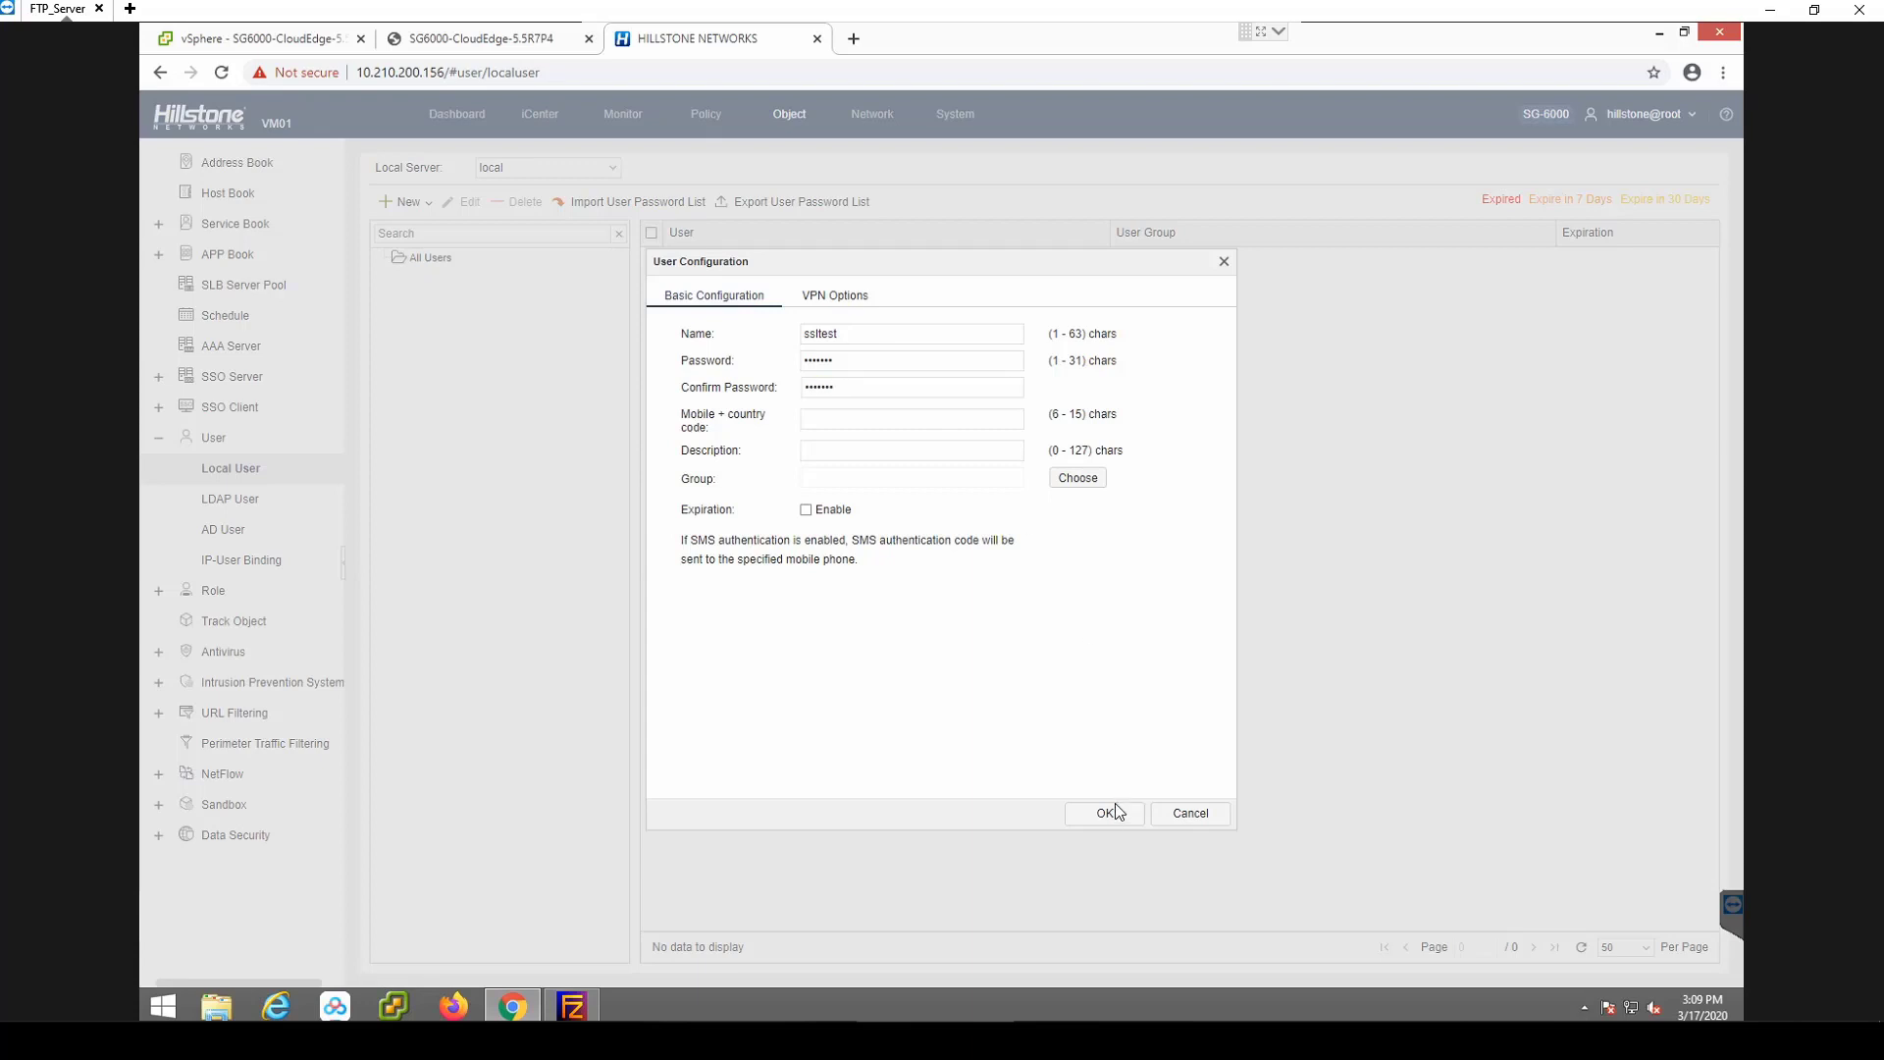
left_click(1107, 819)
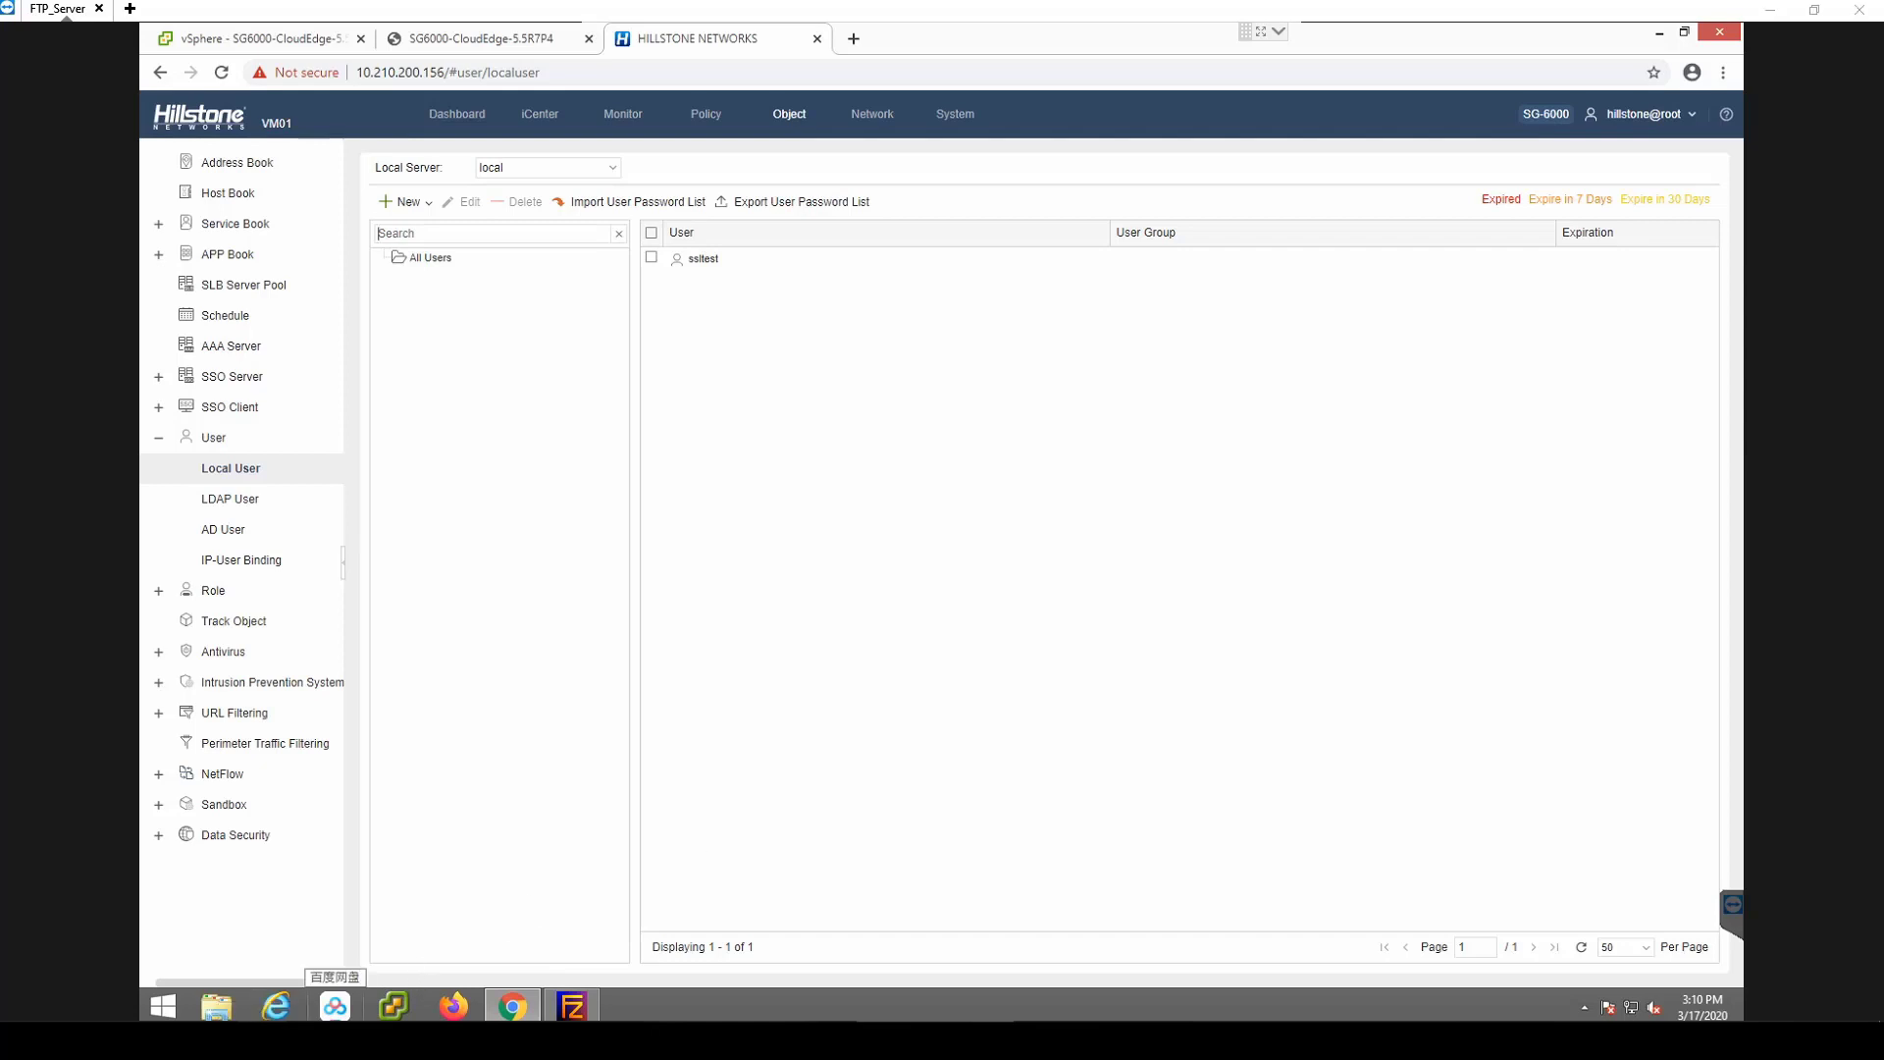
left_click(854, 39)
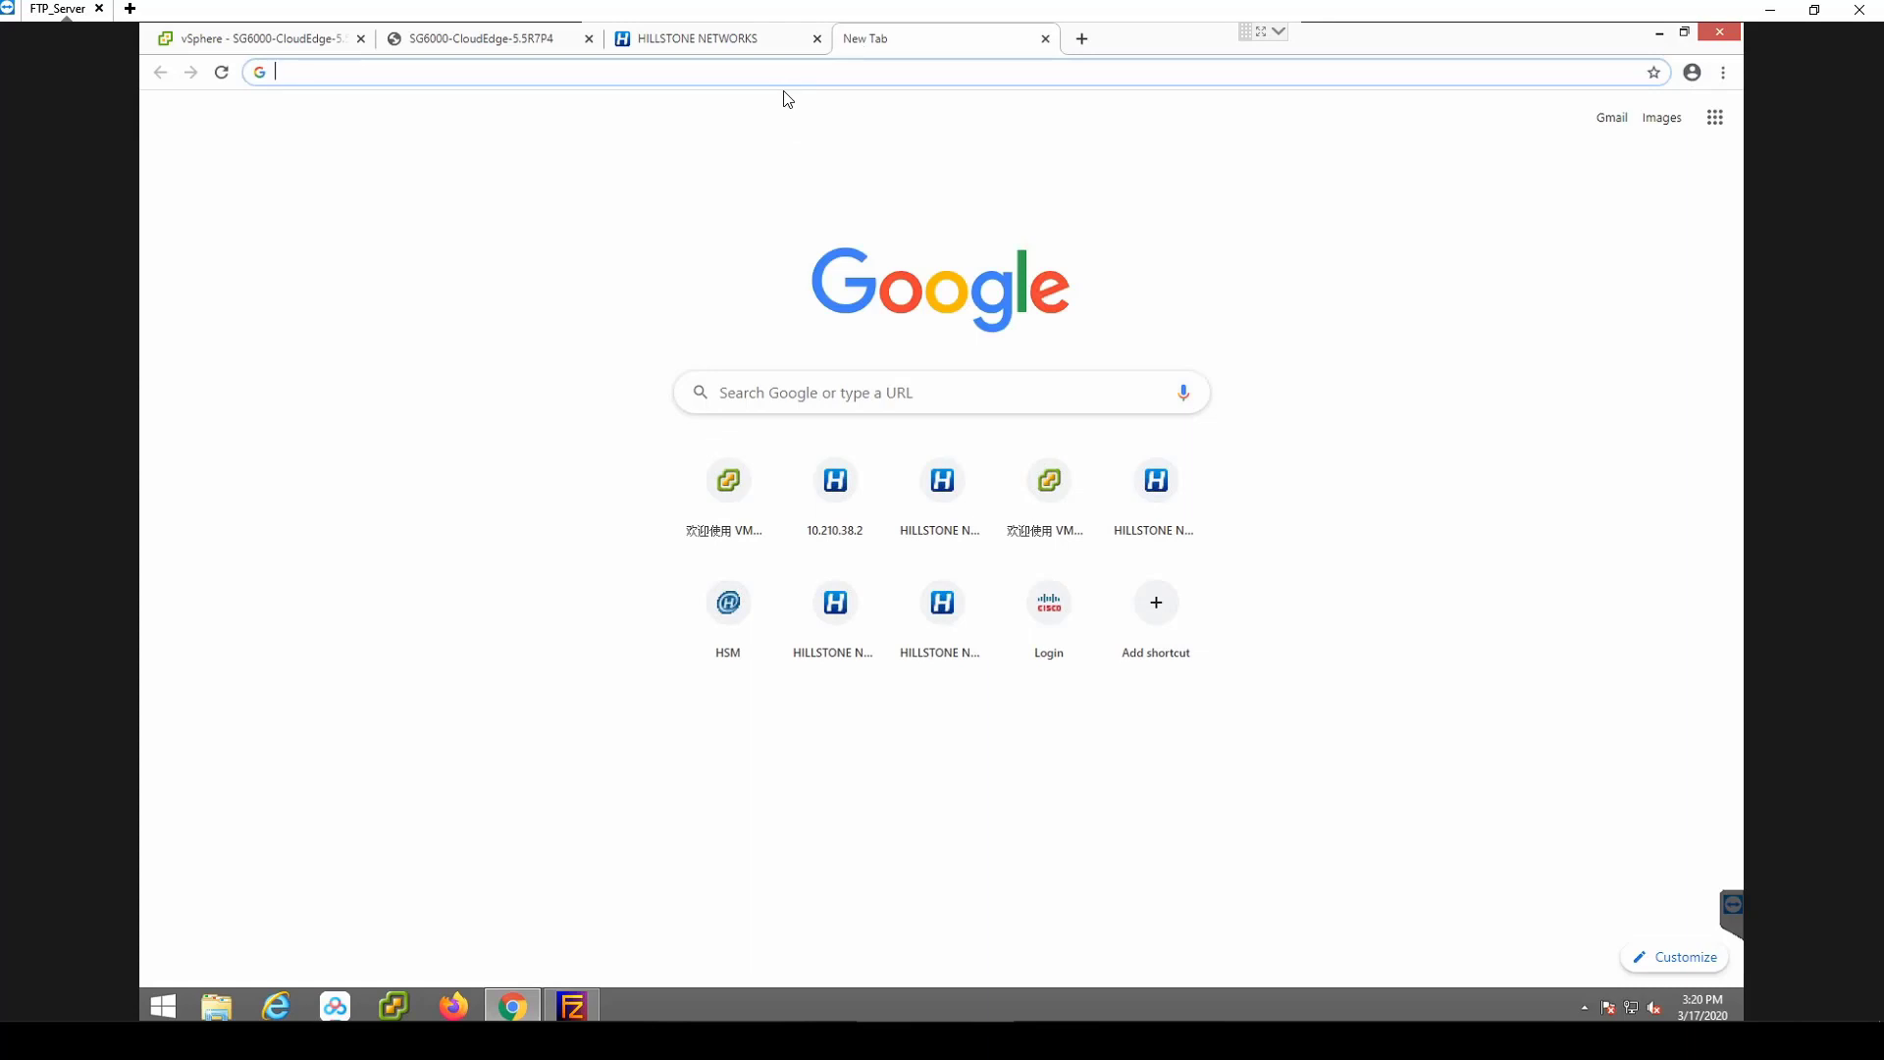
Load the T2860 firewall's login page and sign in with the saved credentials.
type("173")
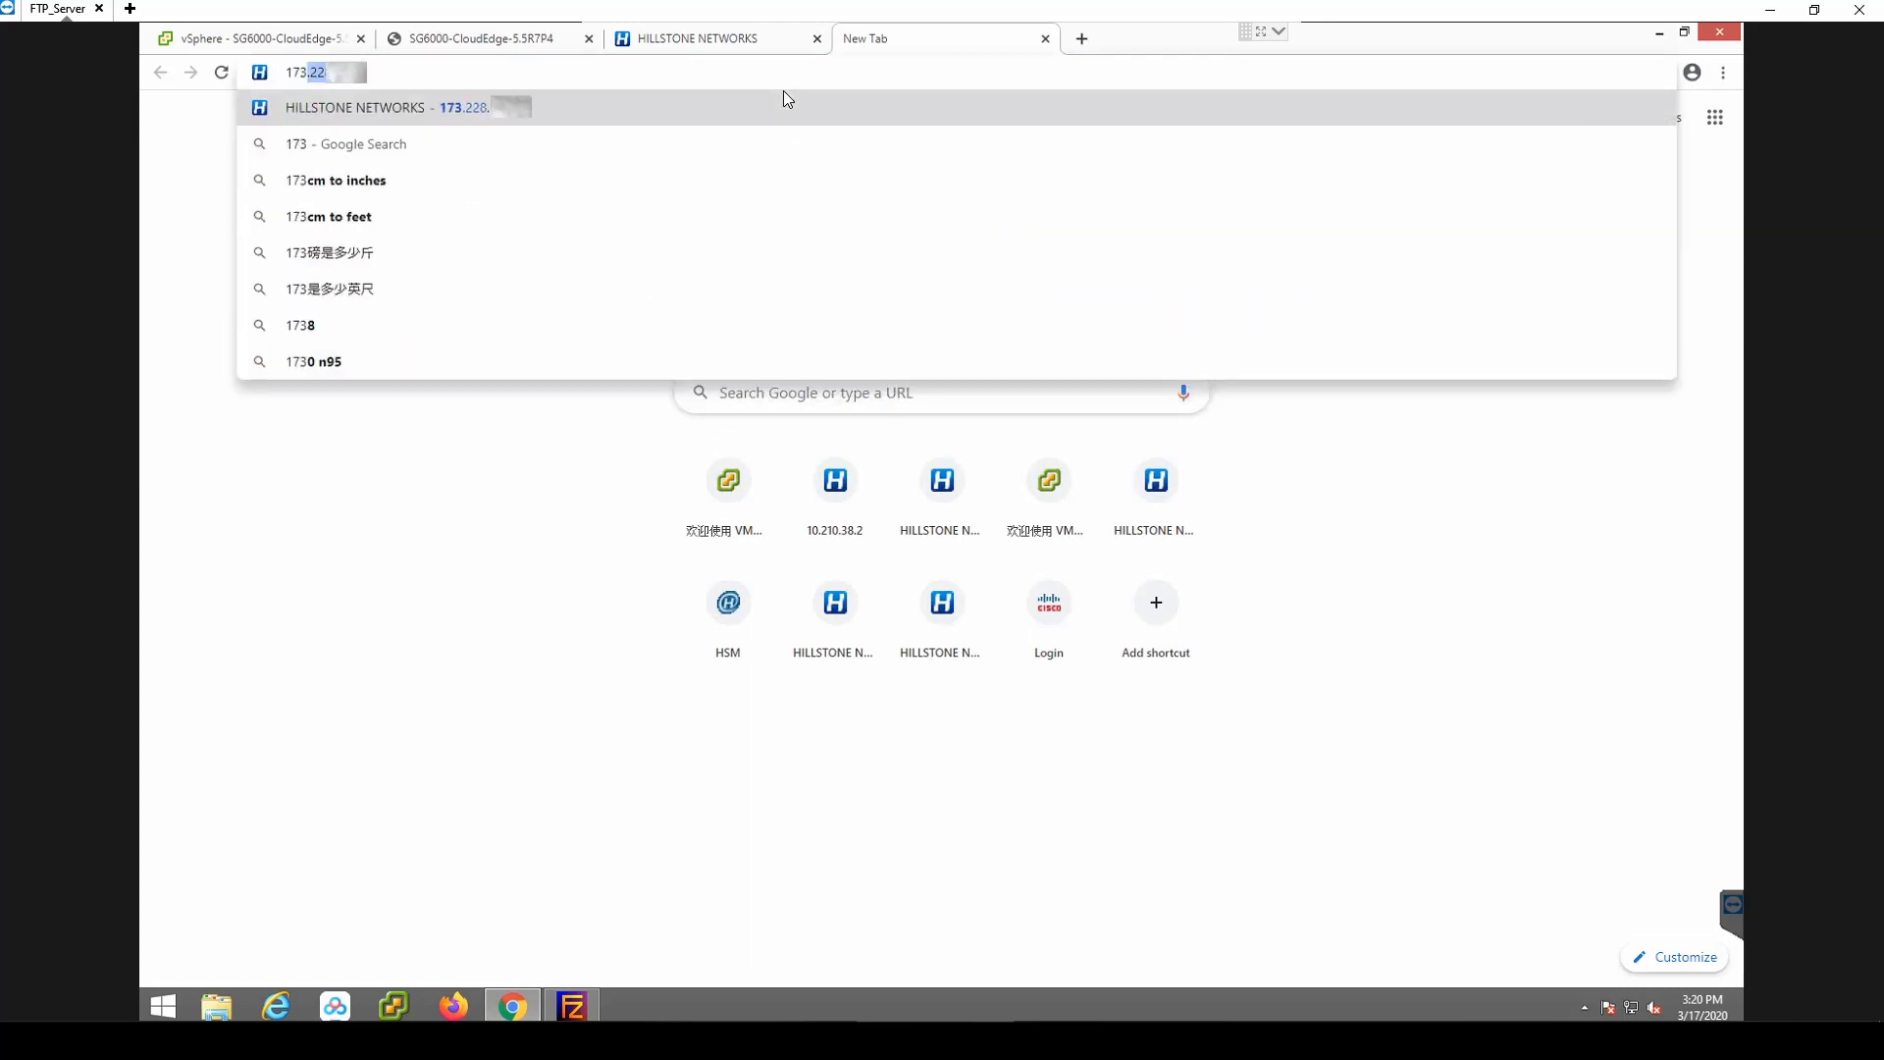
left_click(783, 91)
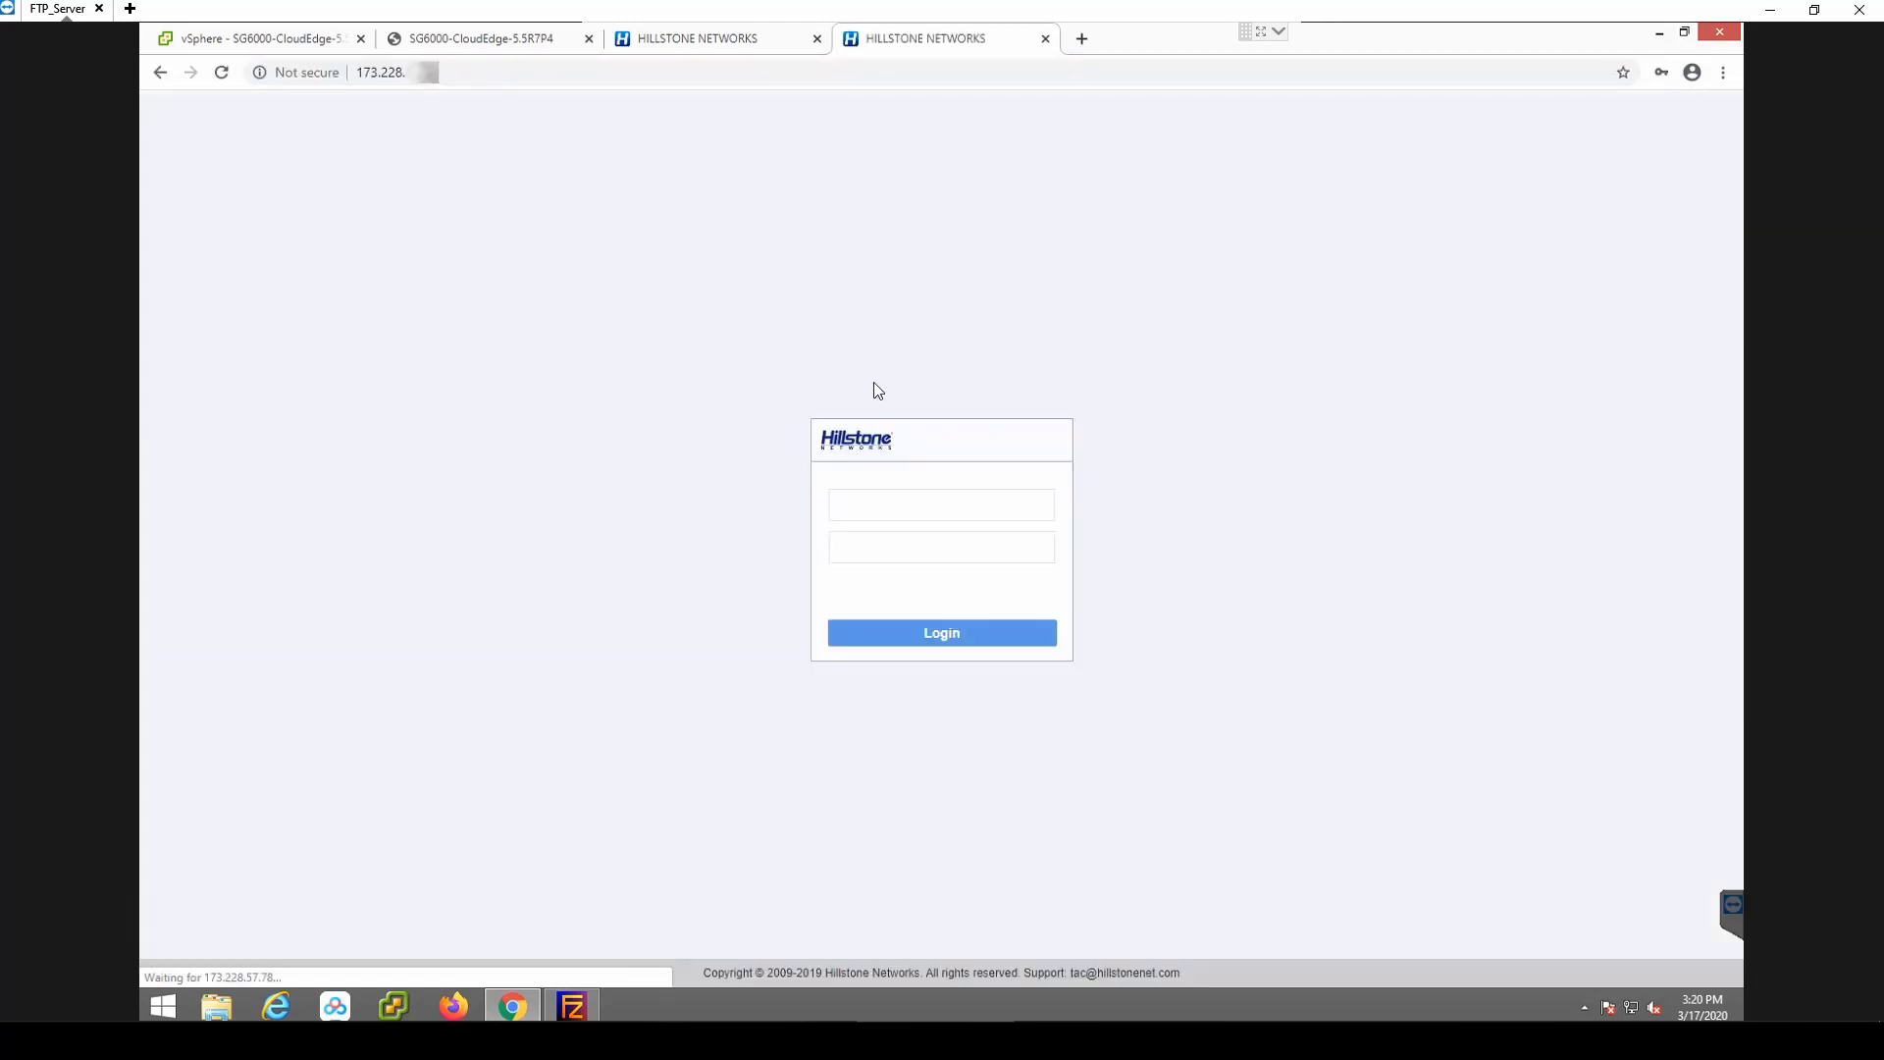
left_click(894, 503)
left_click(892, 550)
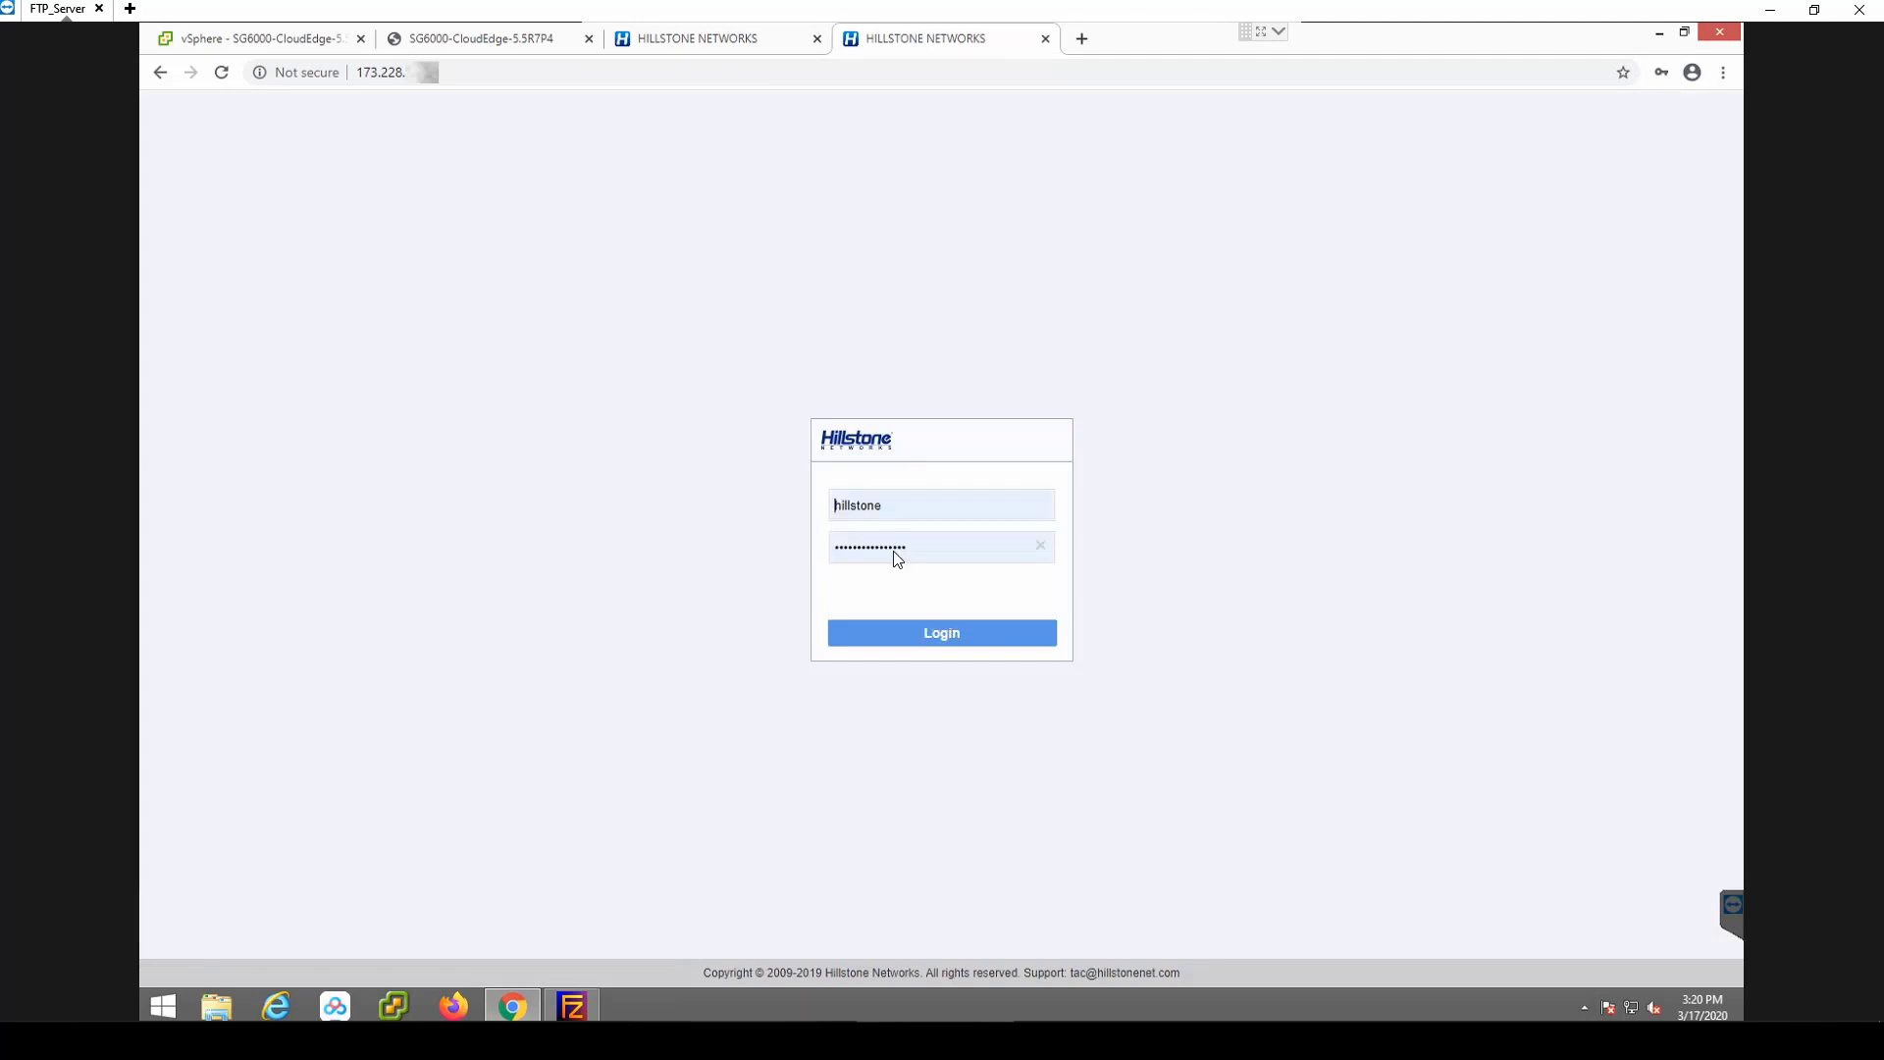
left_click(903, 636)
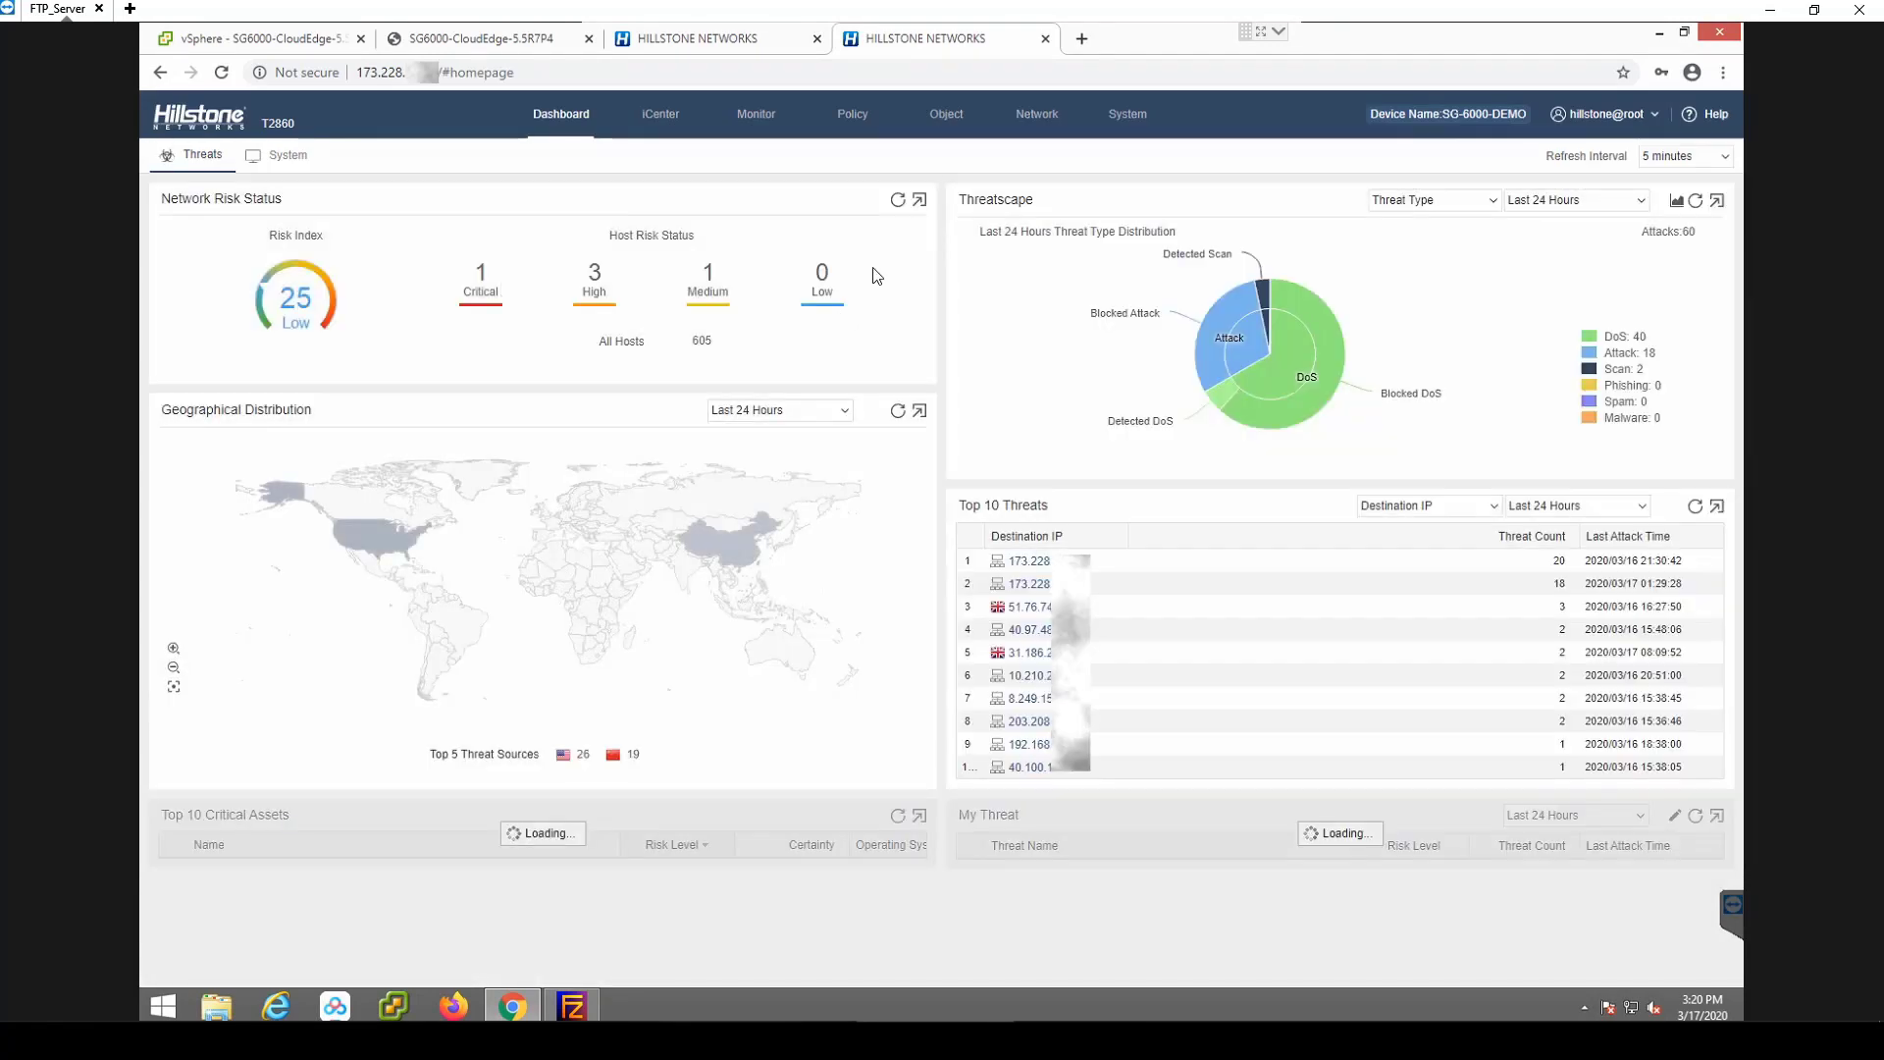
Show the firewall's Service Book service list under Object.
left_click(949, 117)
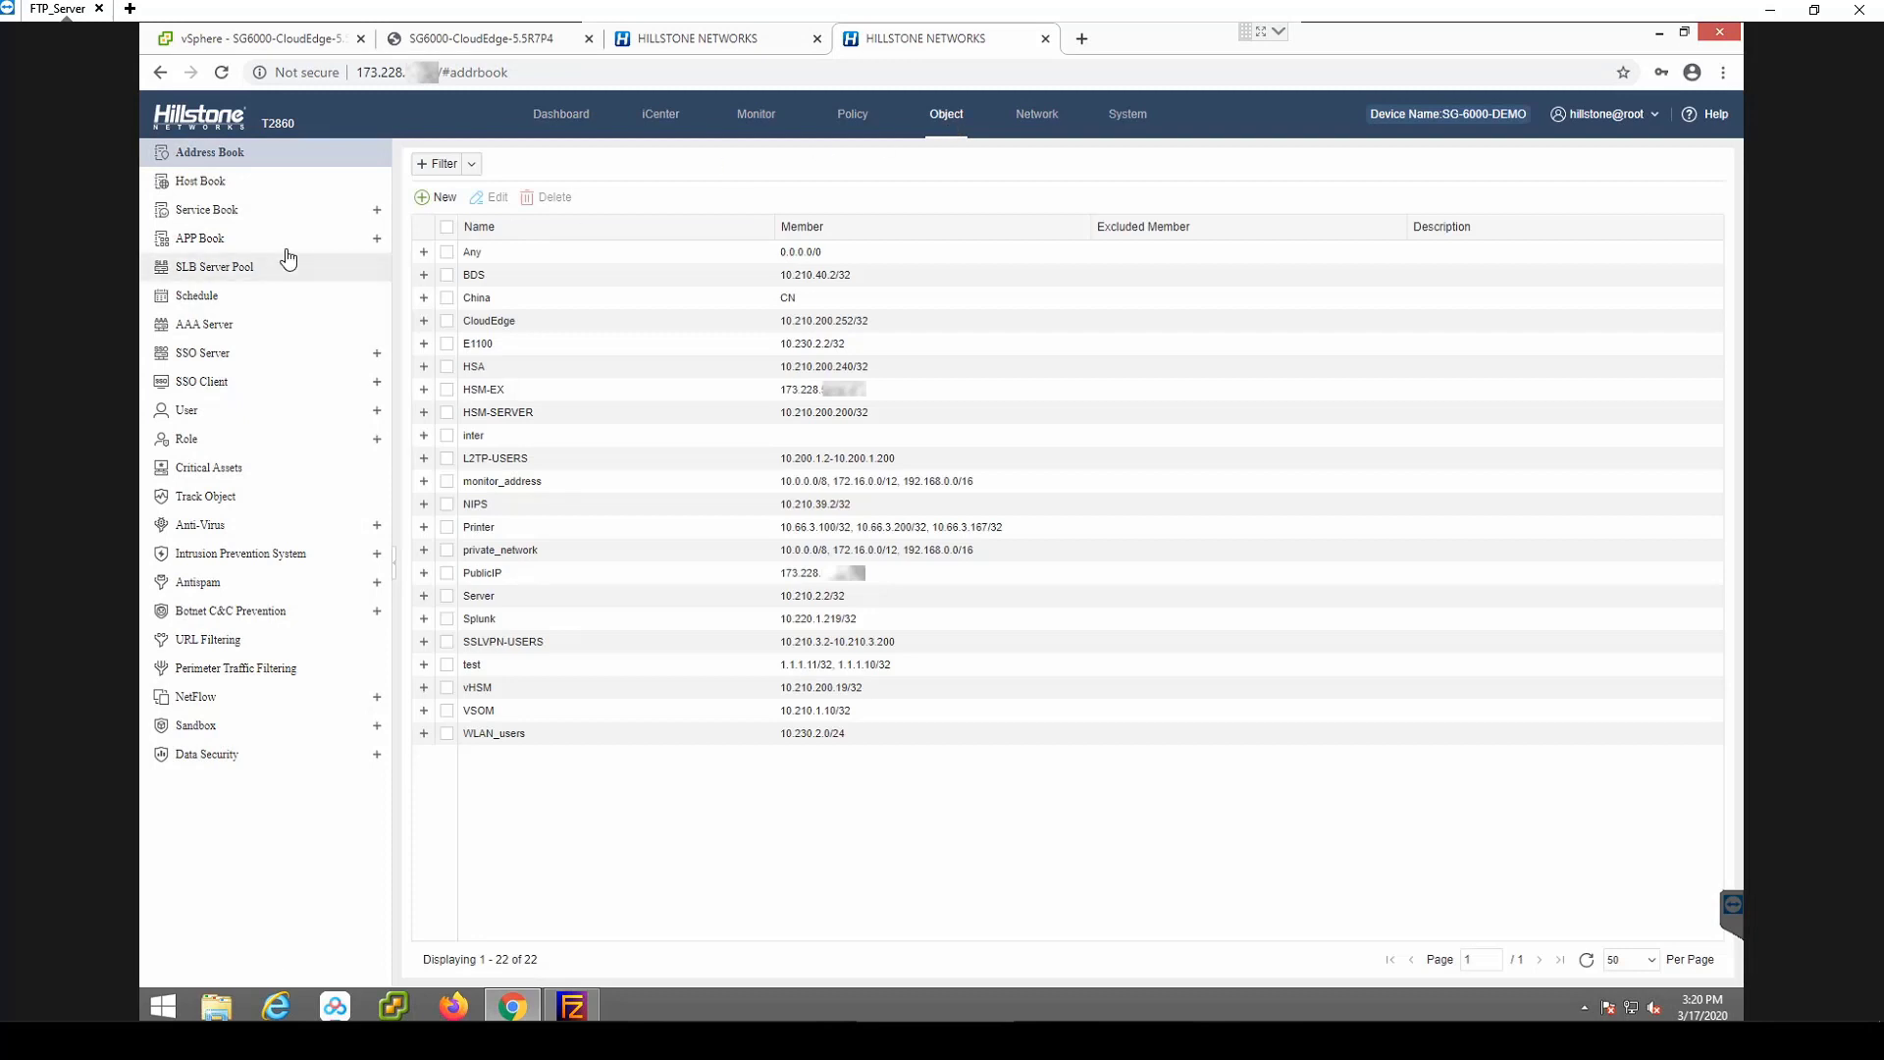
left_click(202, 245)
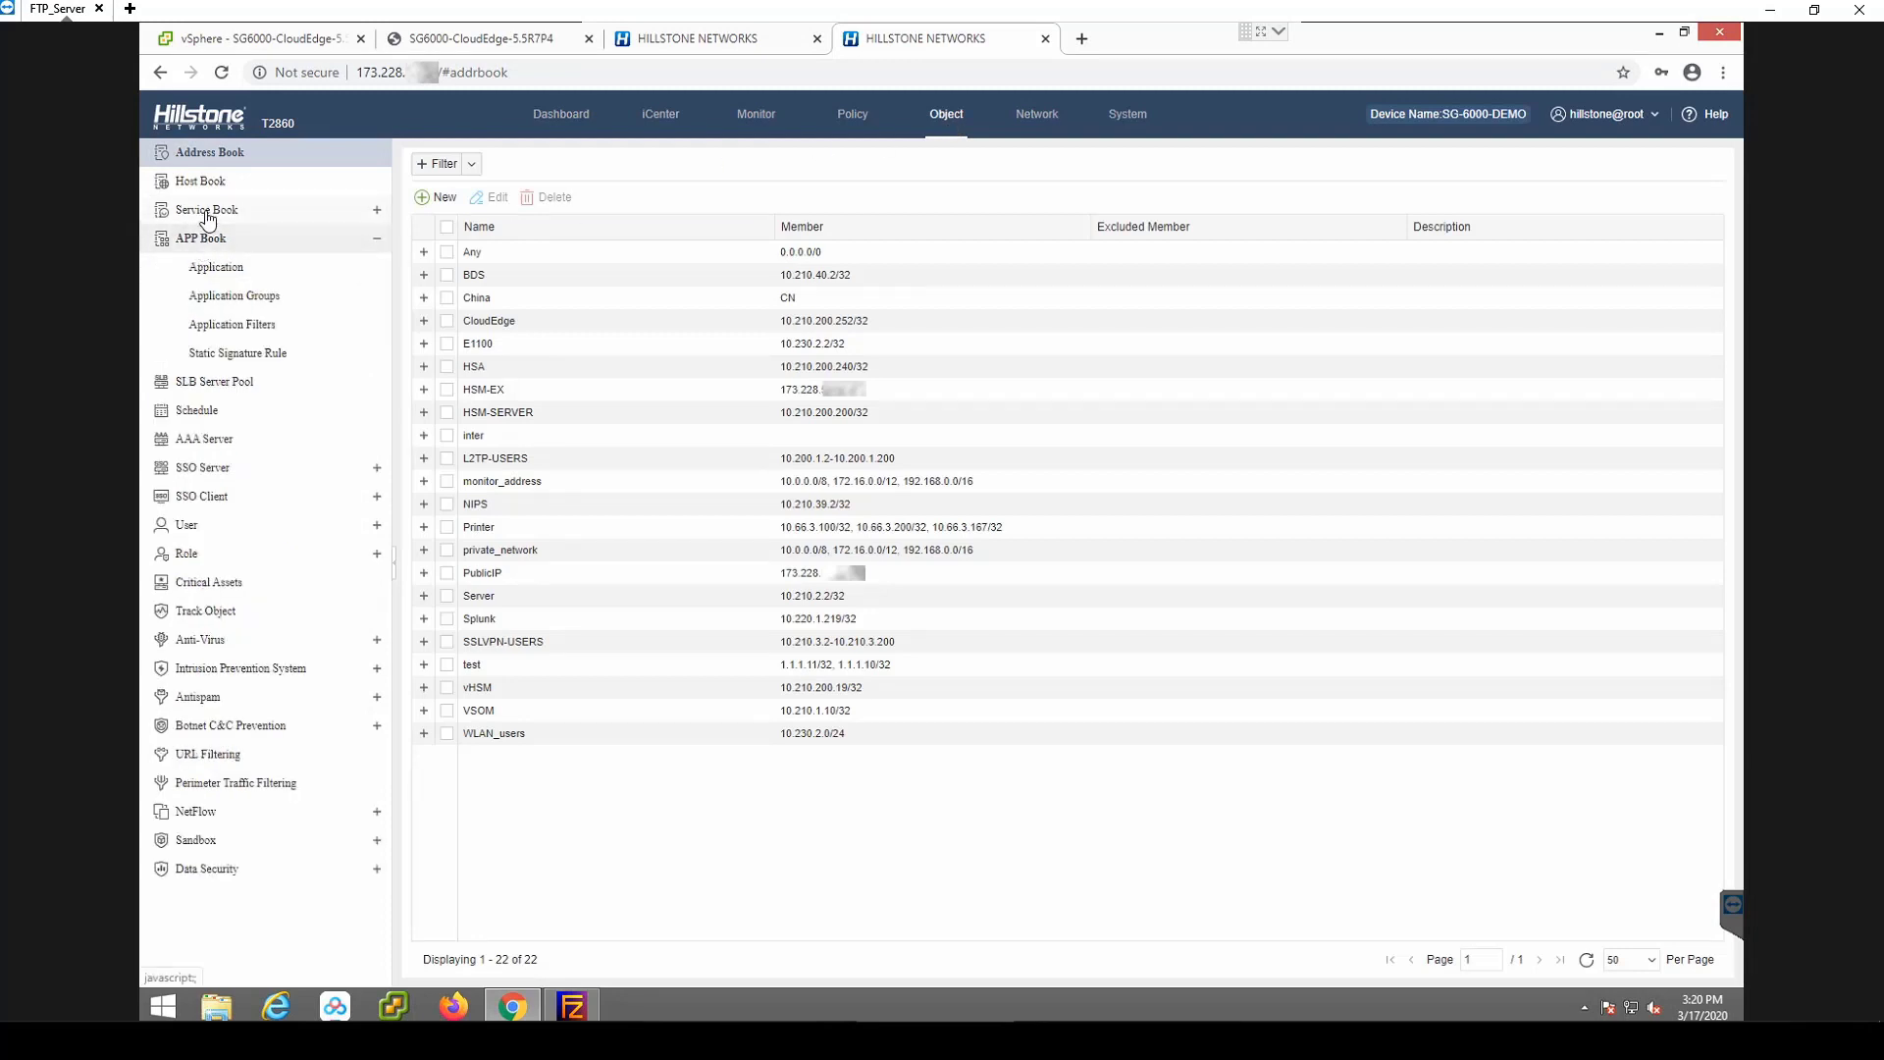
left_click(203, 211)
left_click(216, 245)
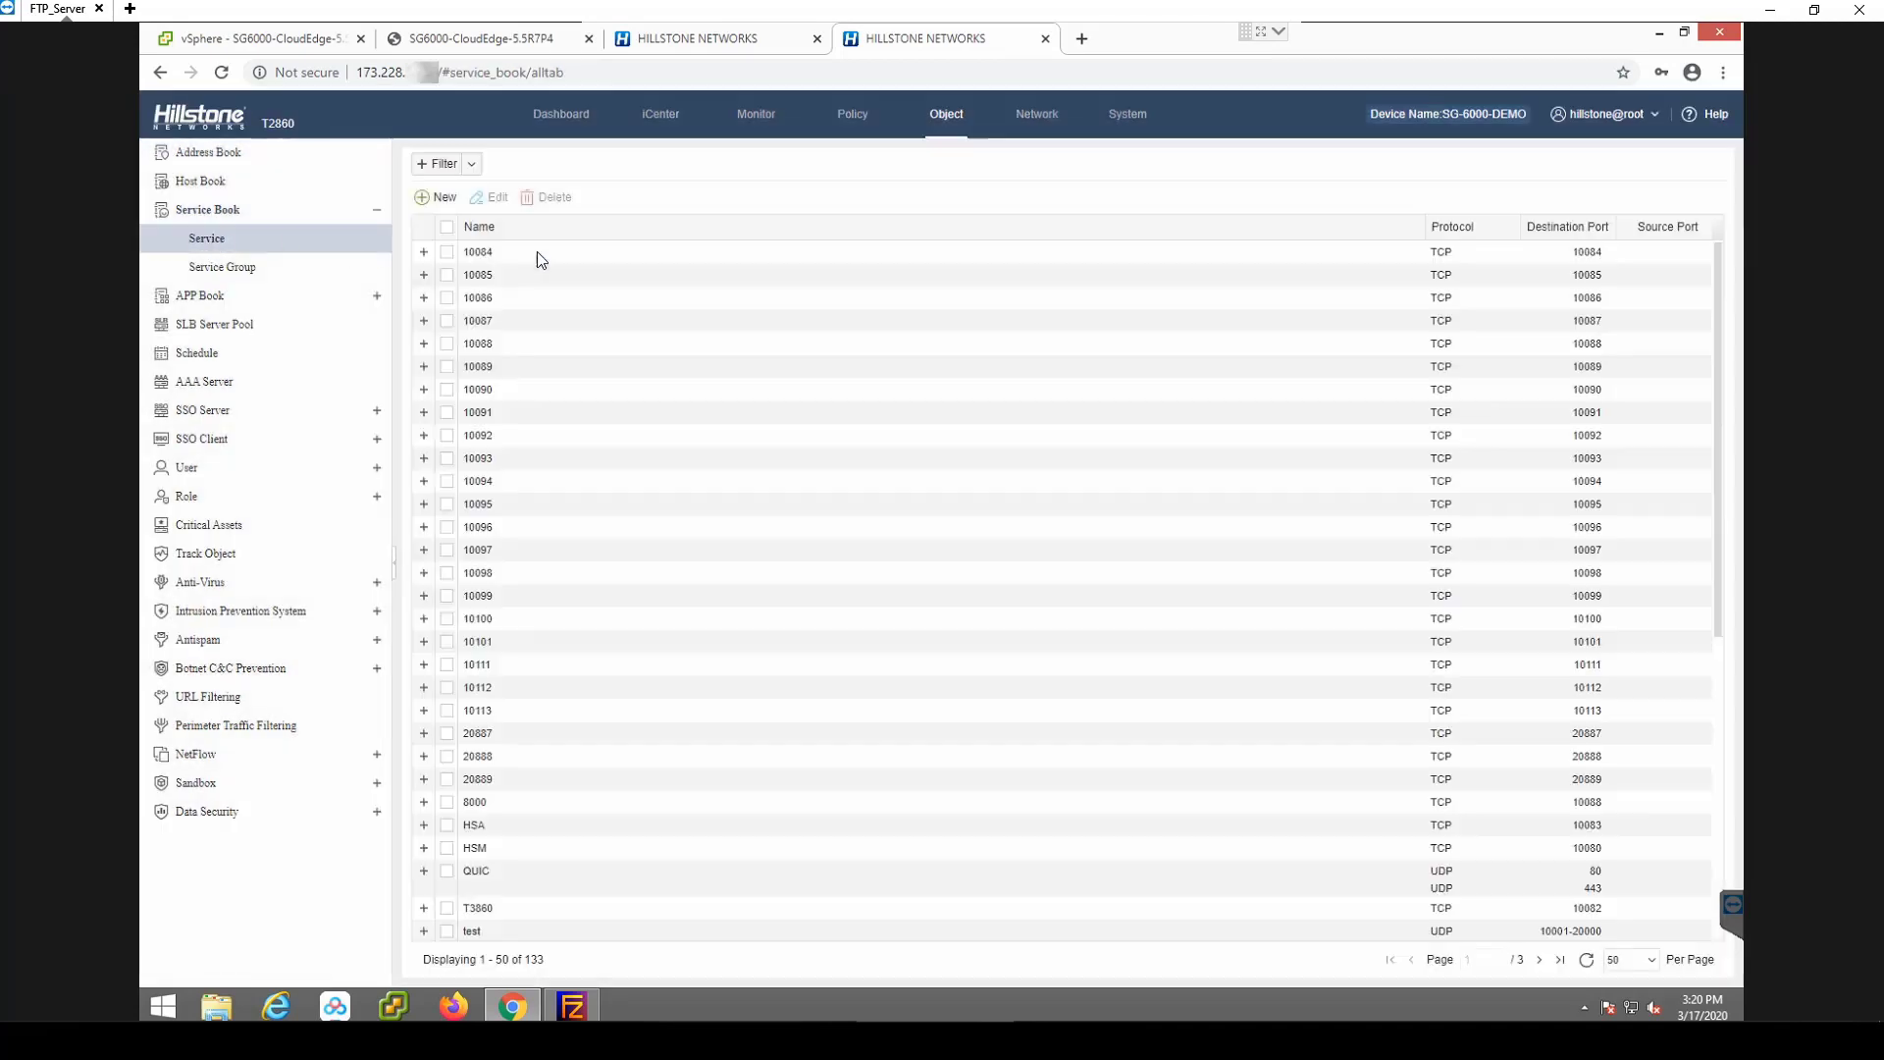
Start a new service named 24433 with a TCP member for destination port 24433.
left_click(445, 201)
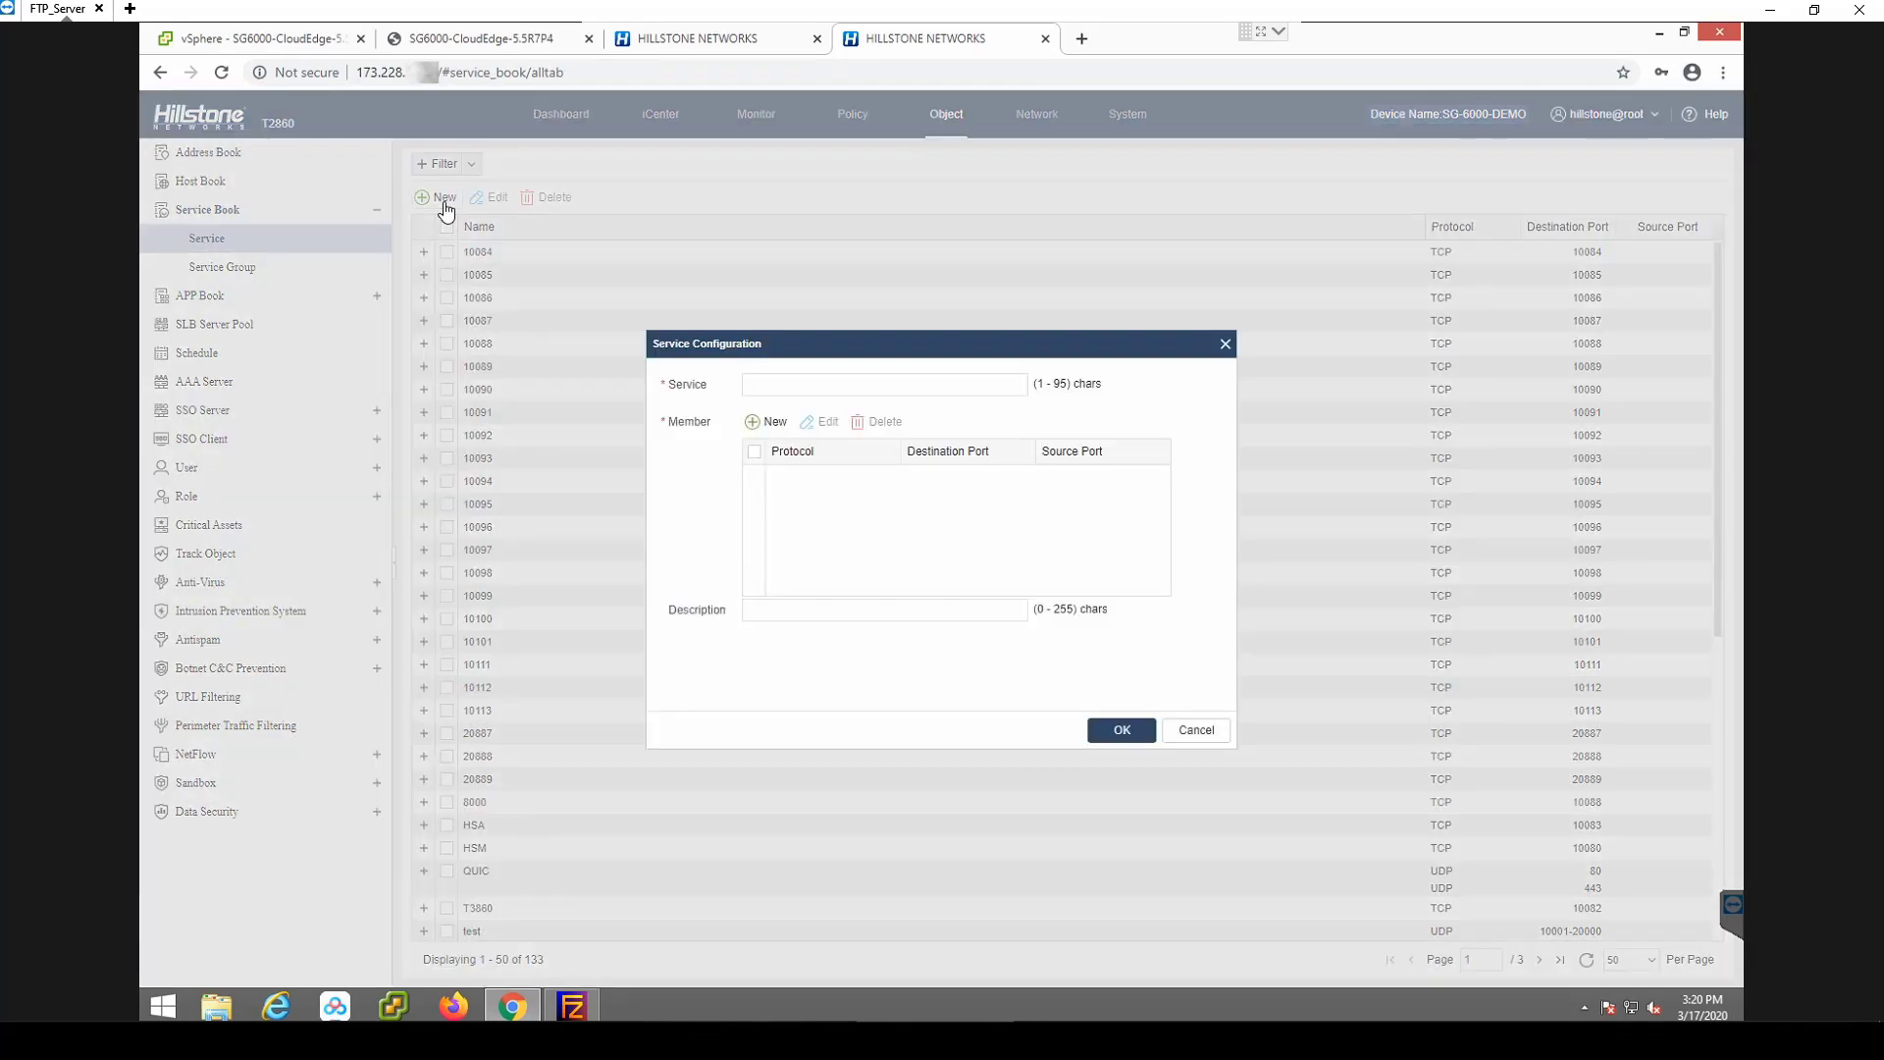
left_click(822, 385)
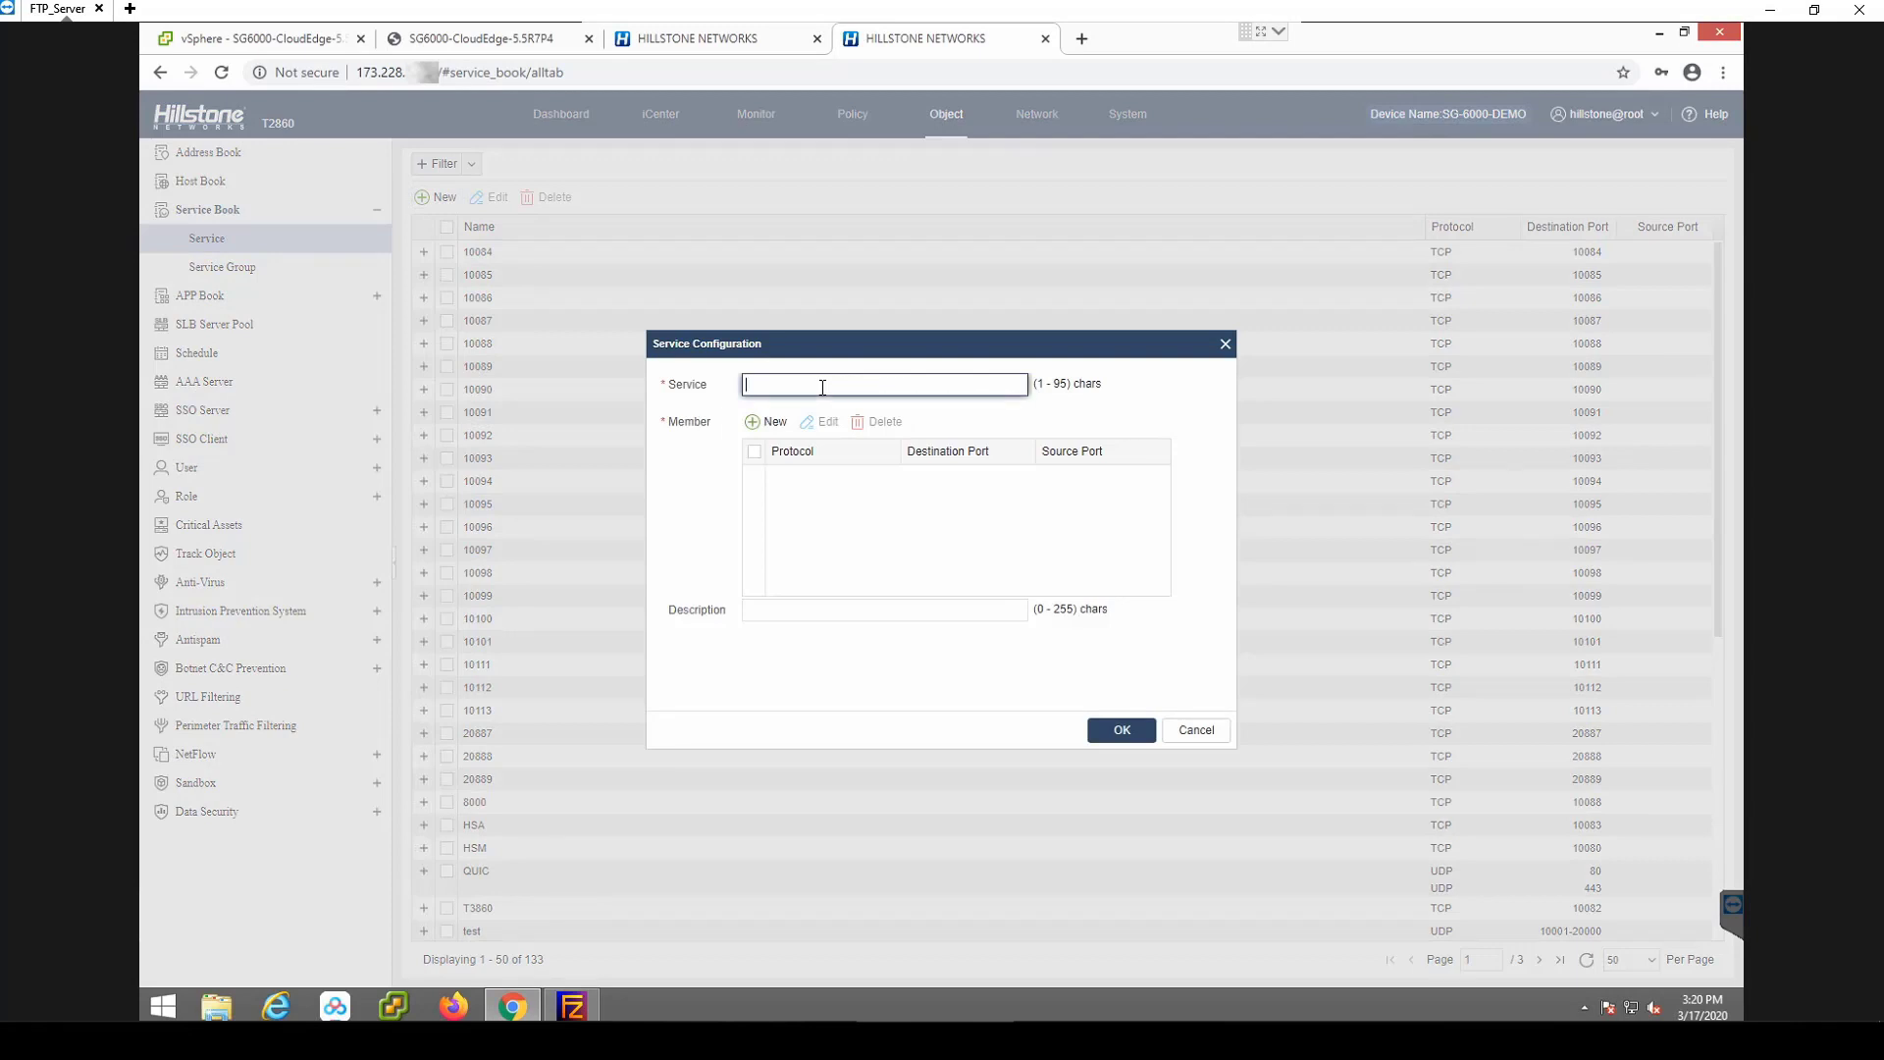
type("24433")
left_click(767, 422)
left_click(929, 531)
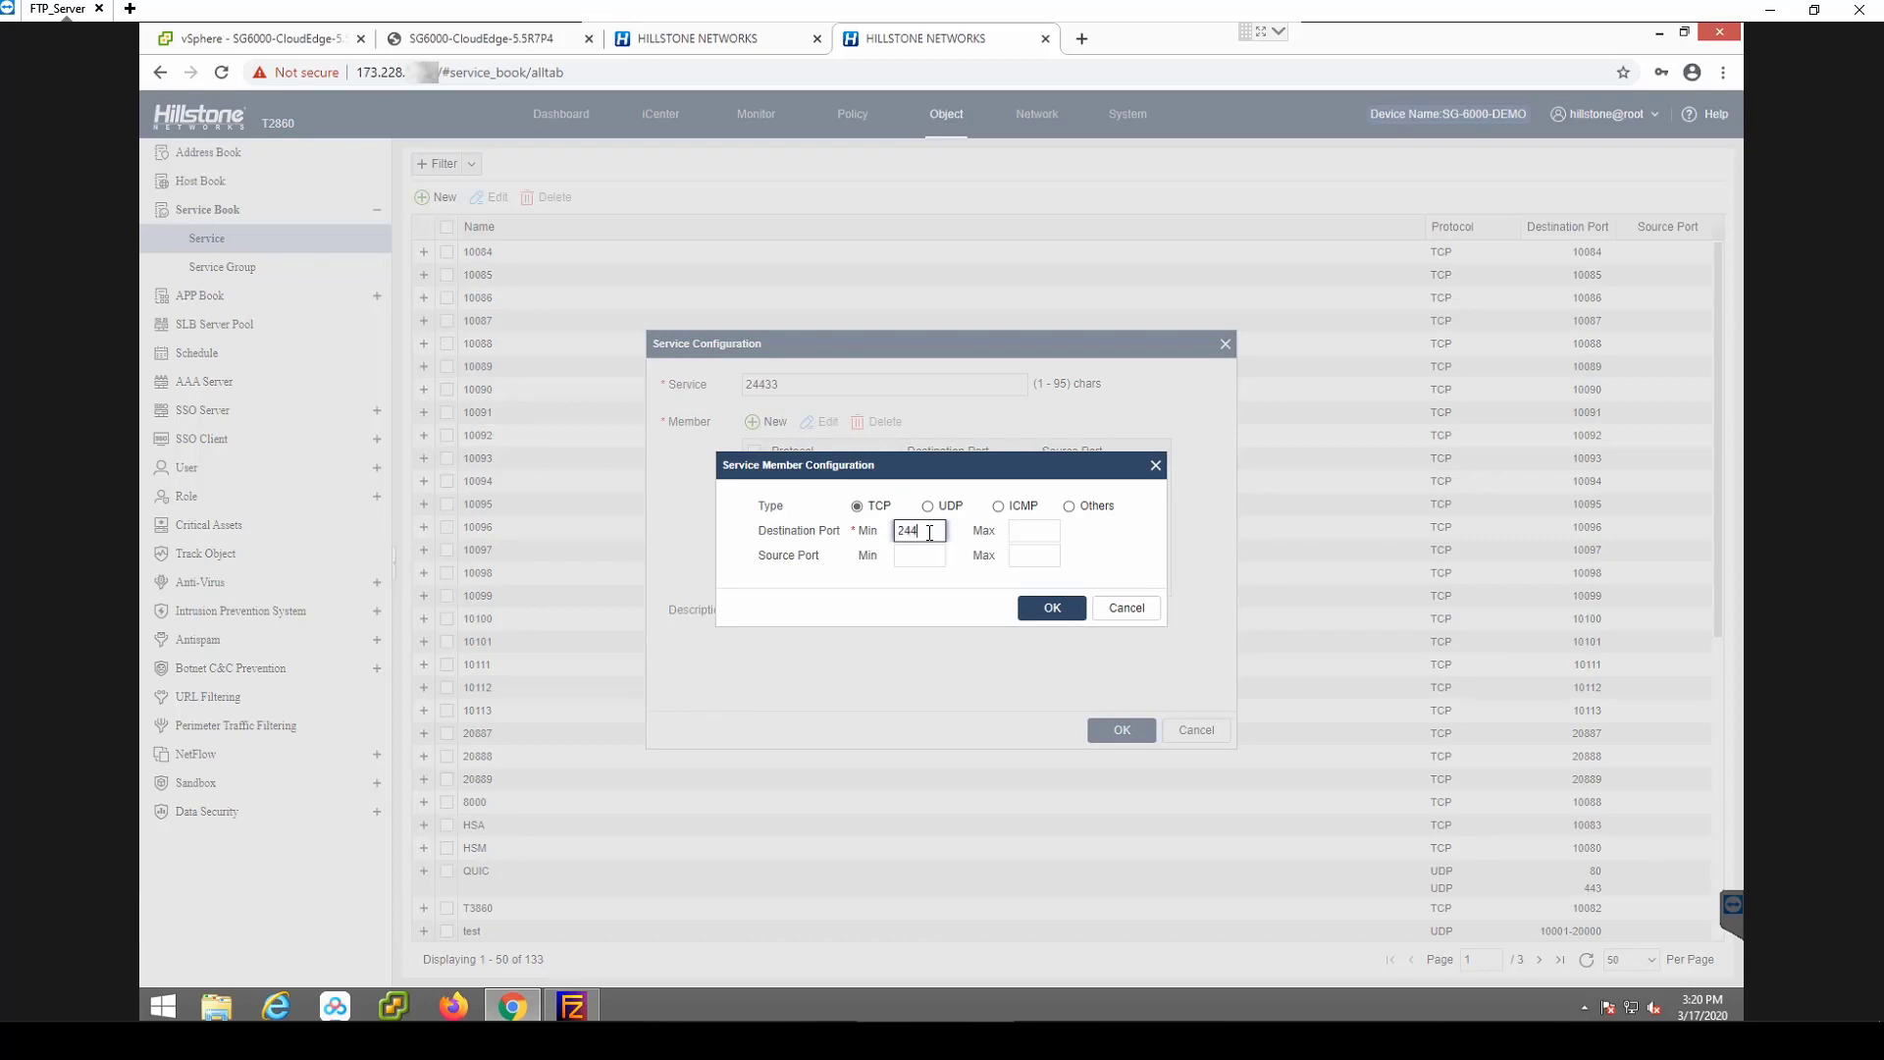
type("24433")
left_click(1039, 531)
type("24433")
left_click(1052, 610)
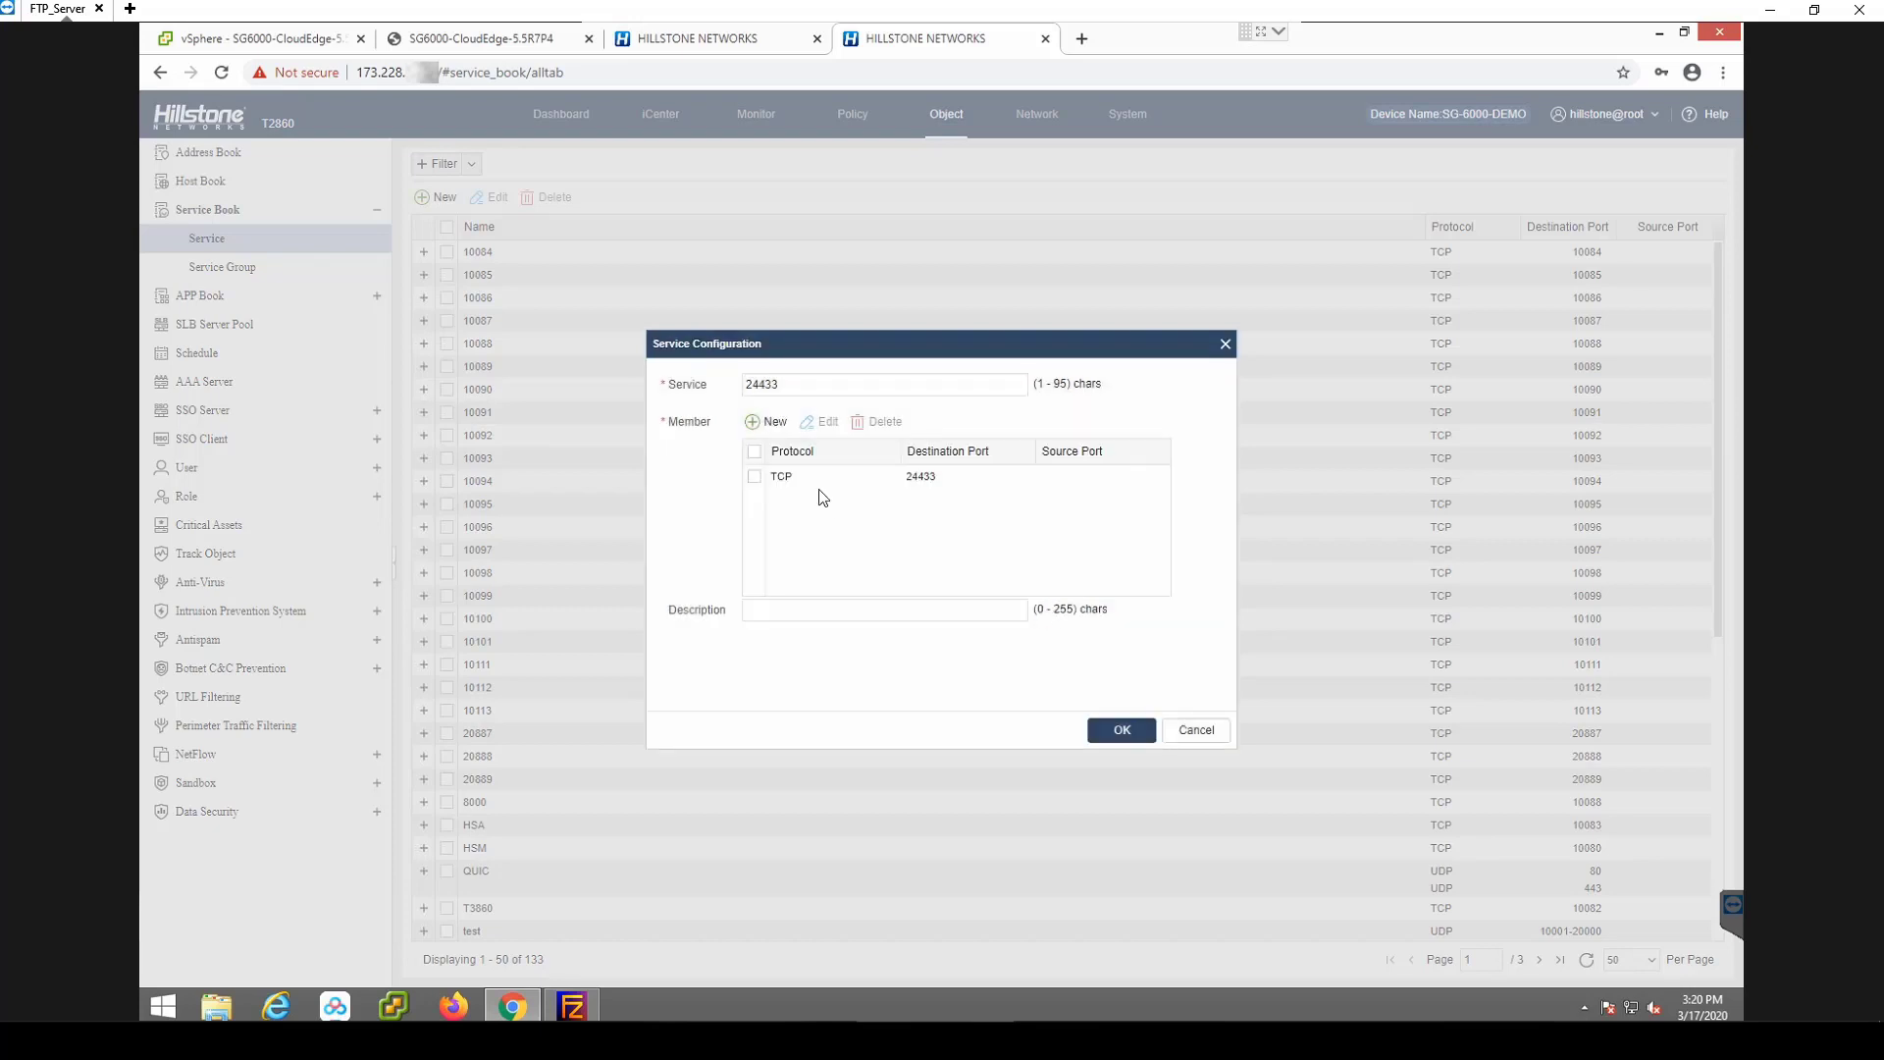
Add a UDP port 24433 member and save the 24433 service.
left_click(770, 422)
left_click(928, 506)
left_click(922, 532)
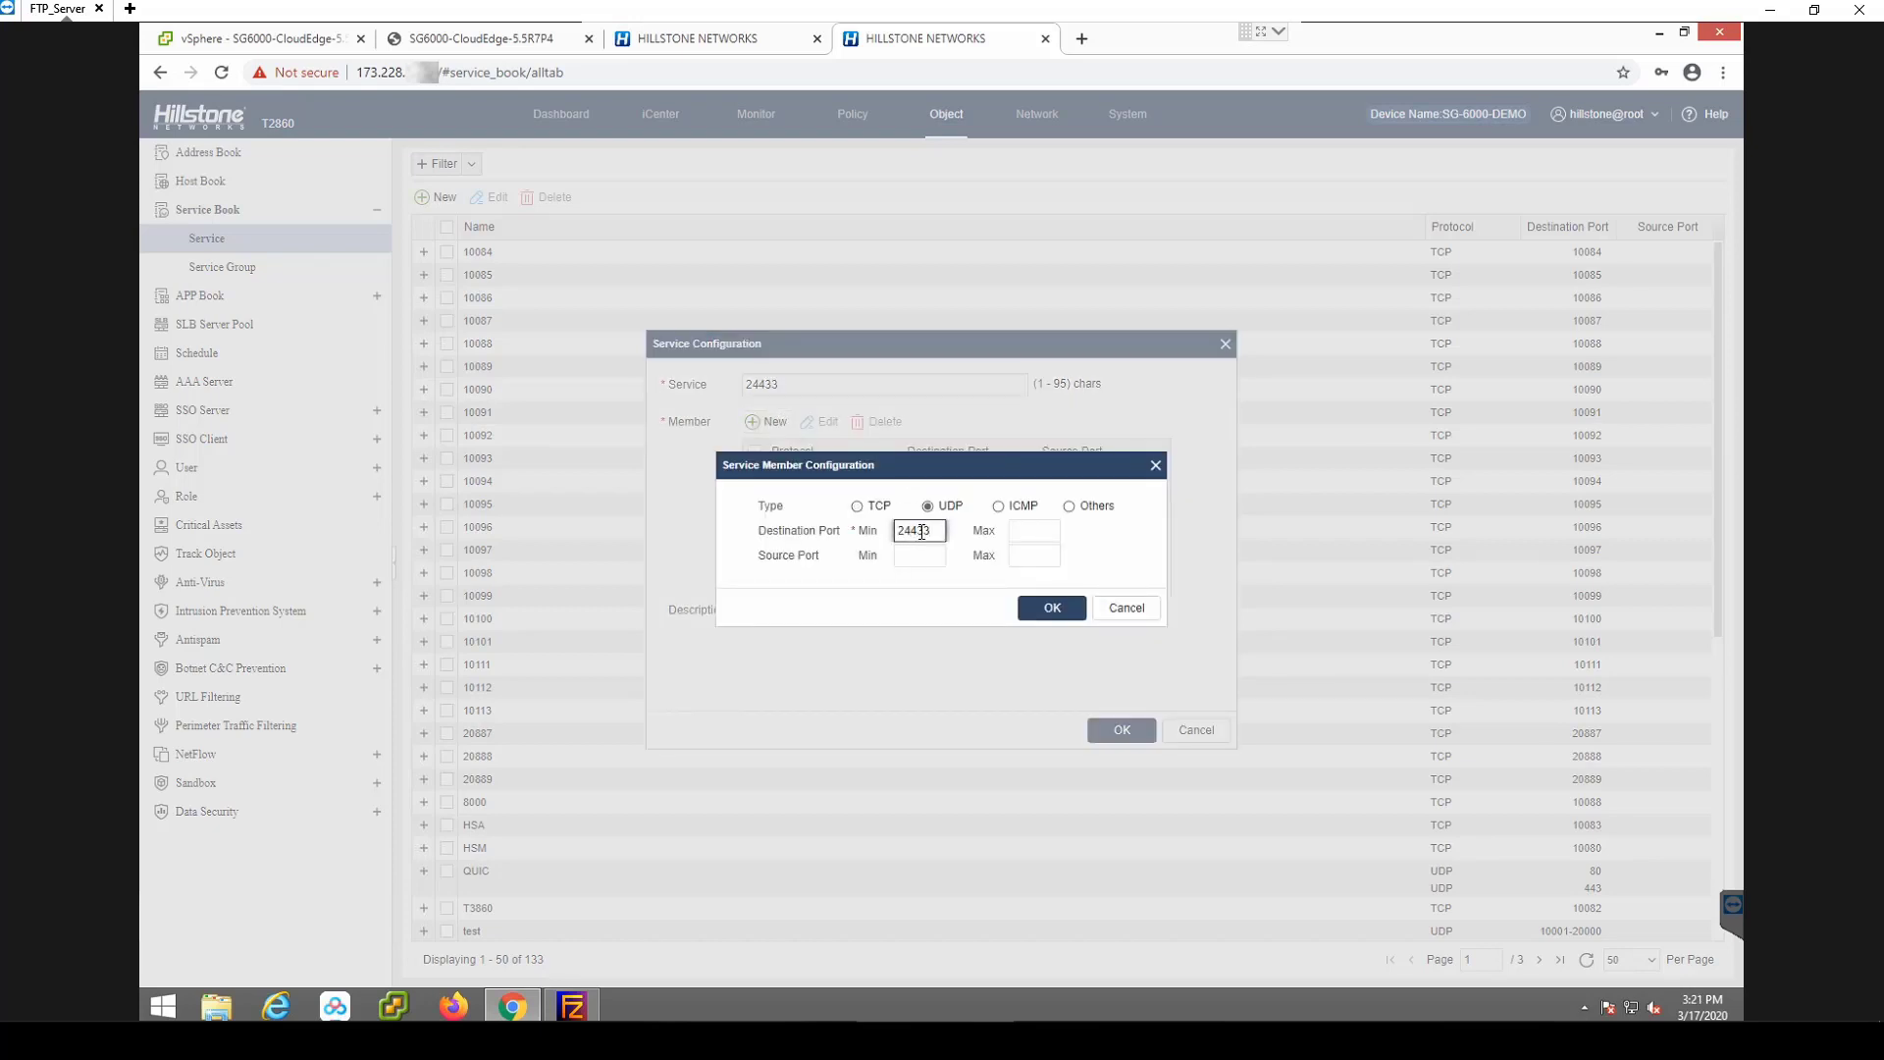
left_click(1033, 531)
type("24433")
left_click(1052, 609)
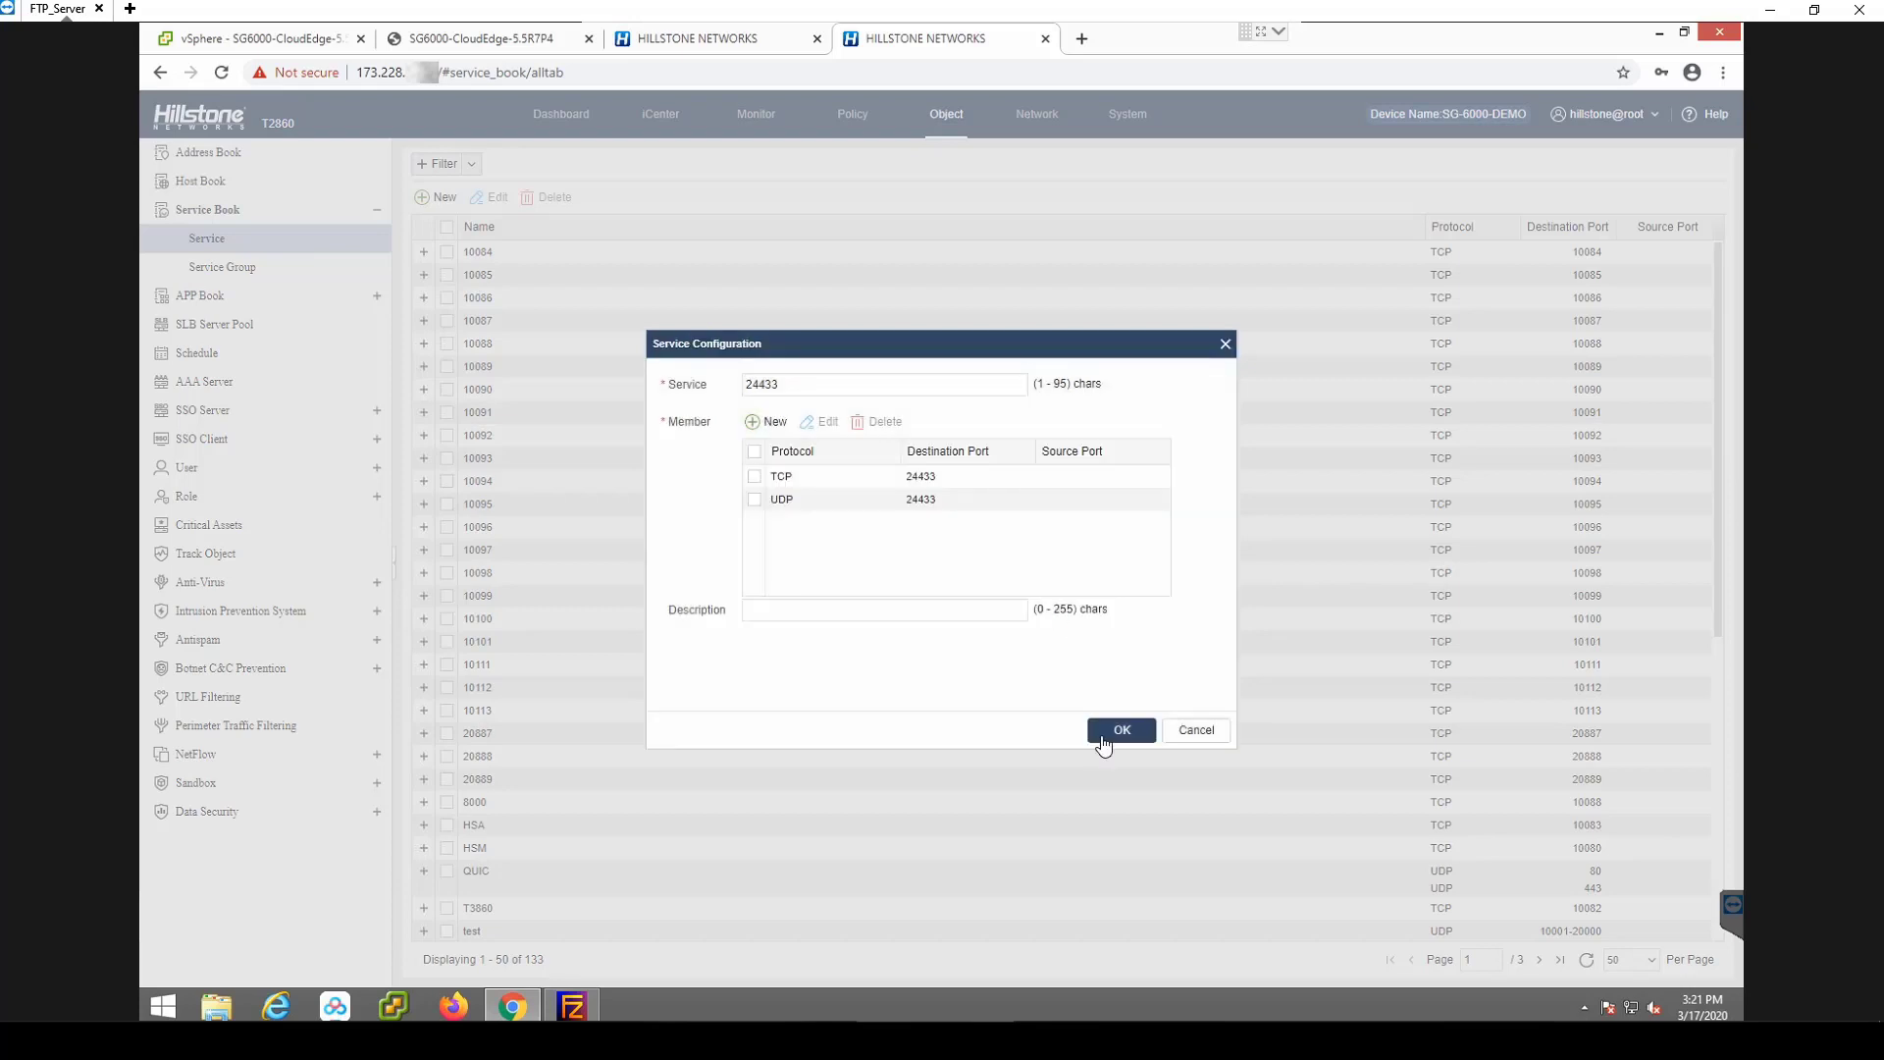
left_click(1109, 734)
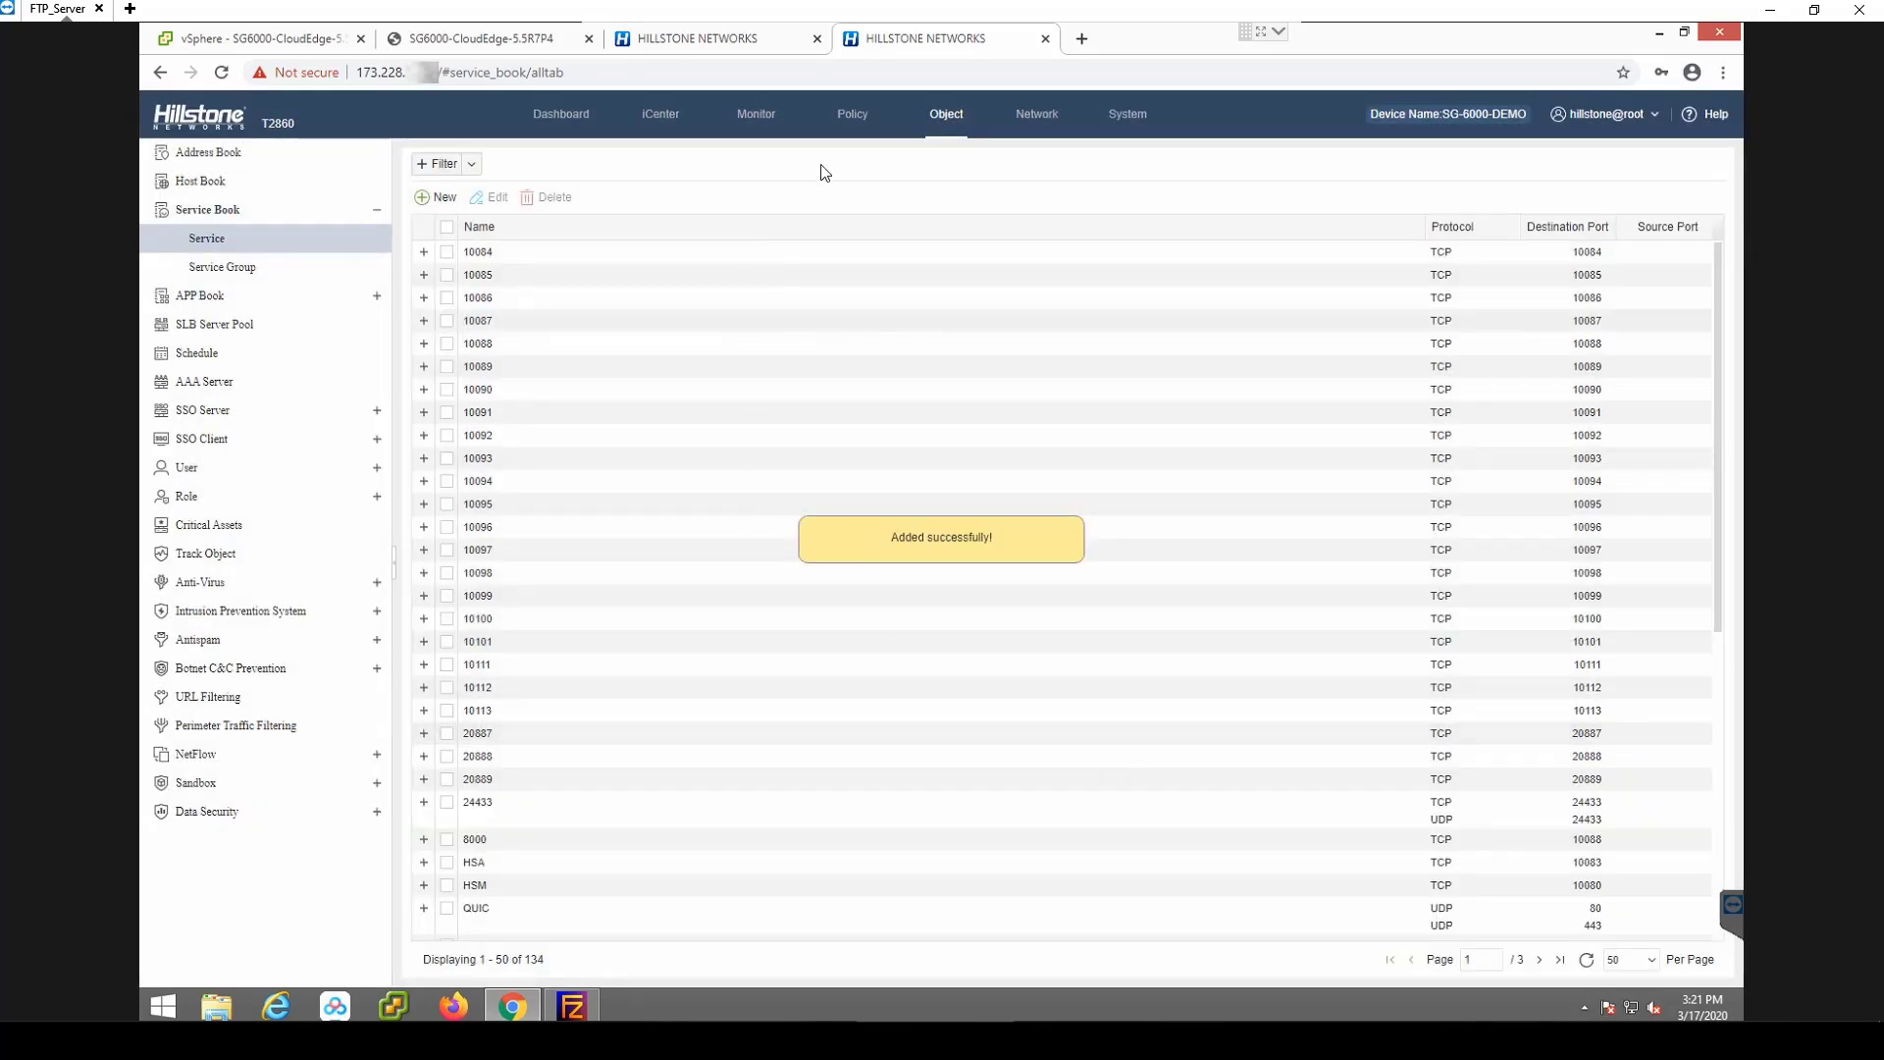
left_click(852, 116)
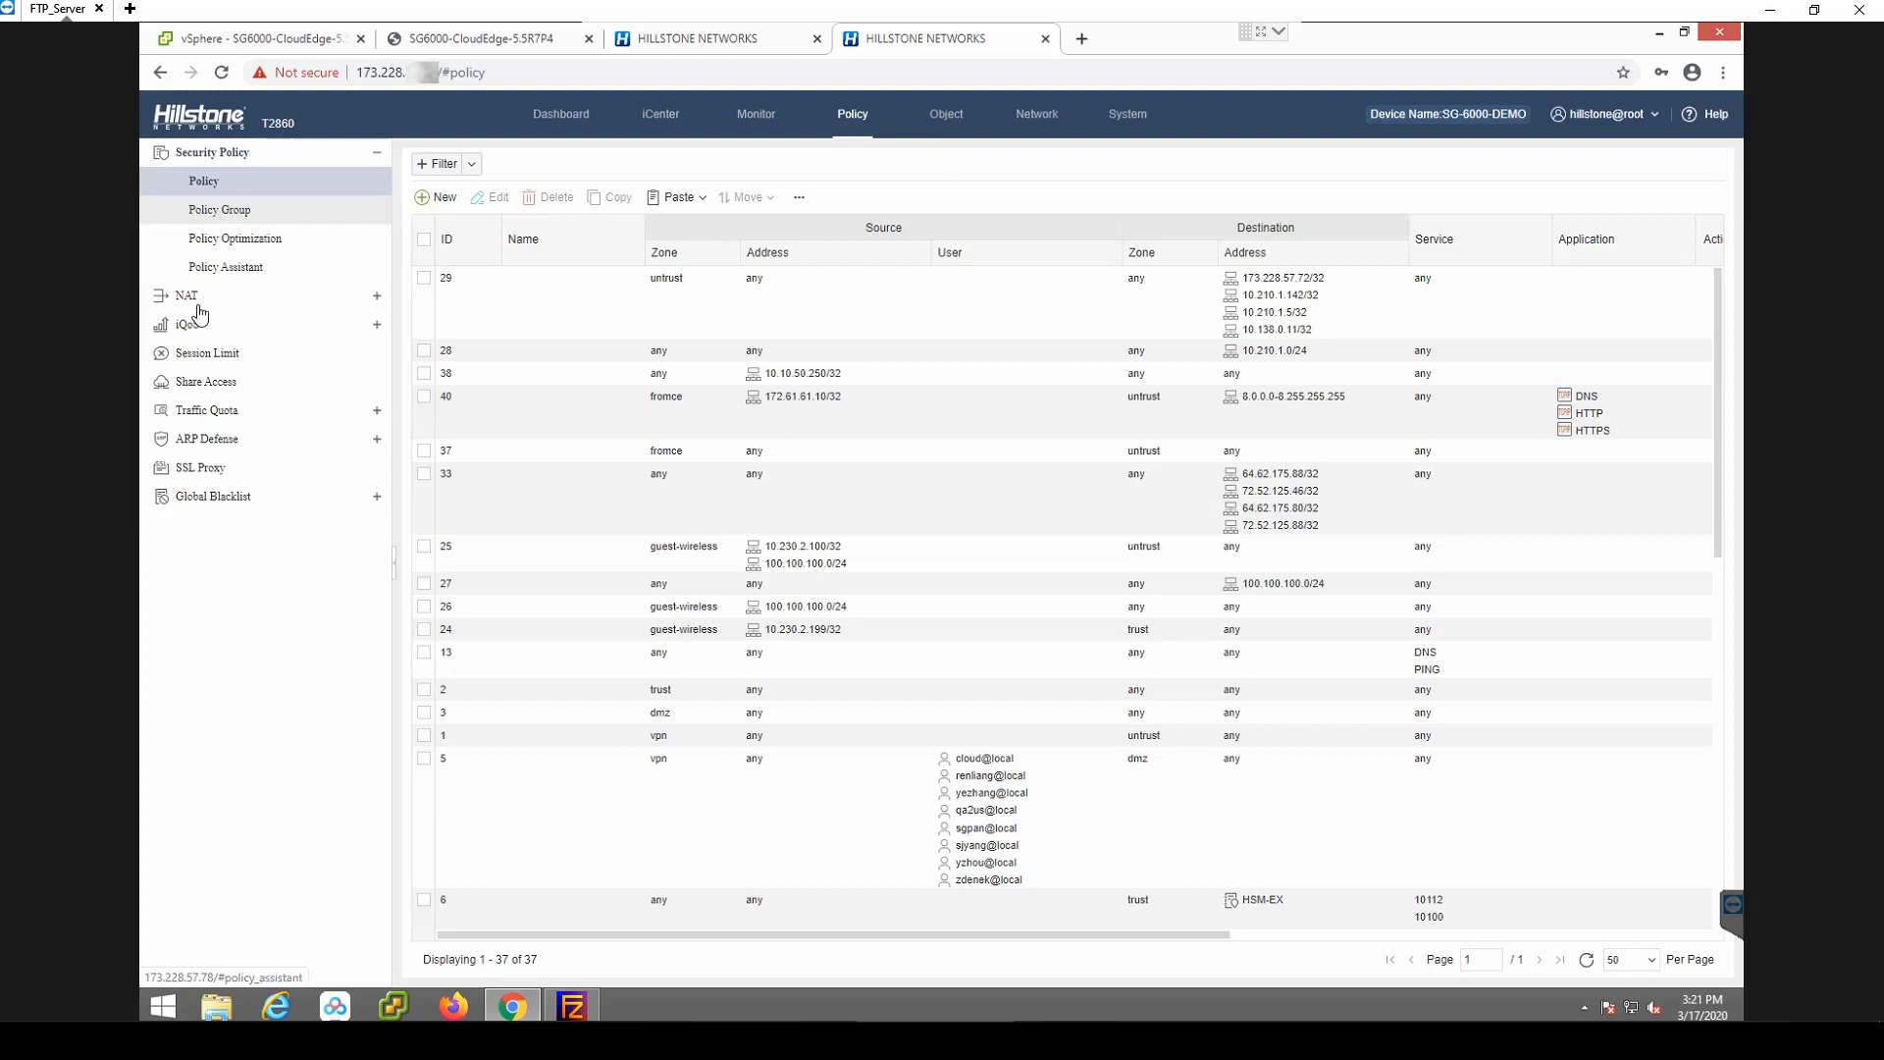
Start a new DNAT port-mapping rule with the public IP address as destination.
left_click(187, 295)
left_click(220, 357)
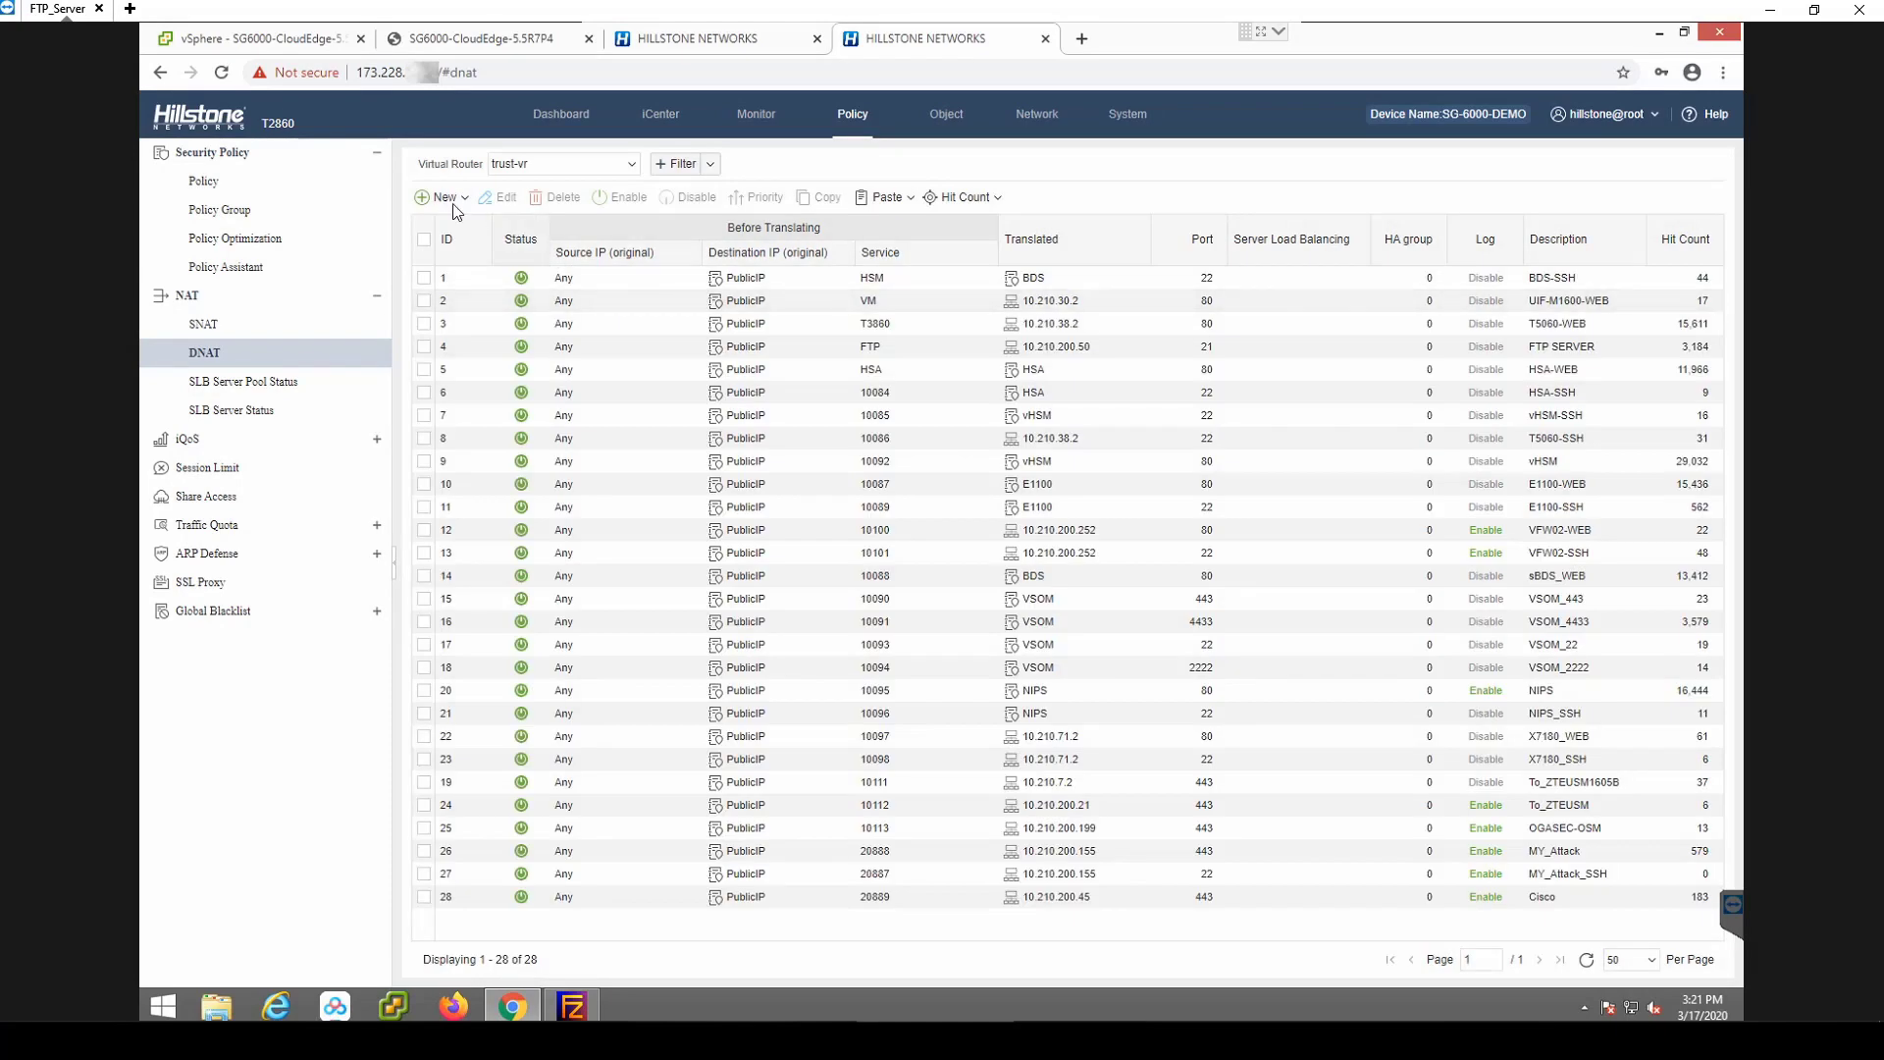
left_click(465, 199)
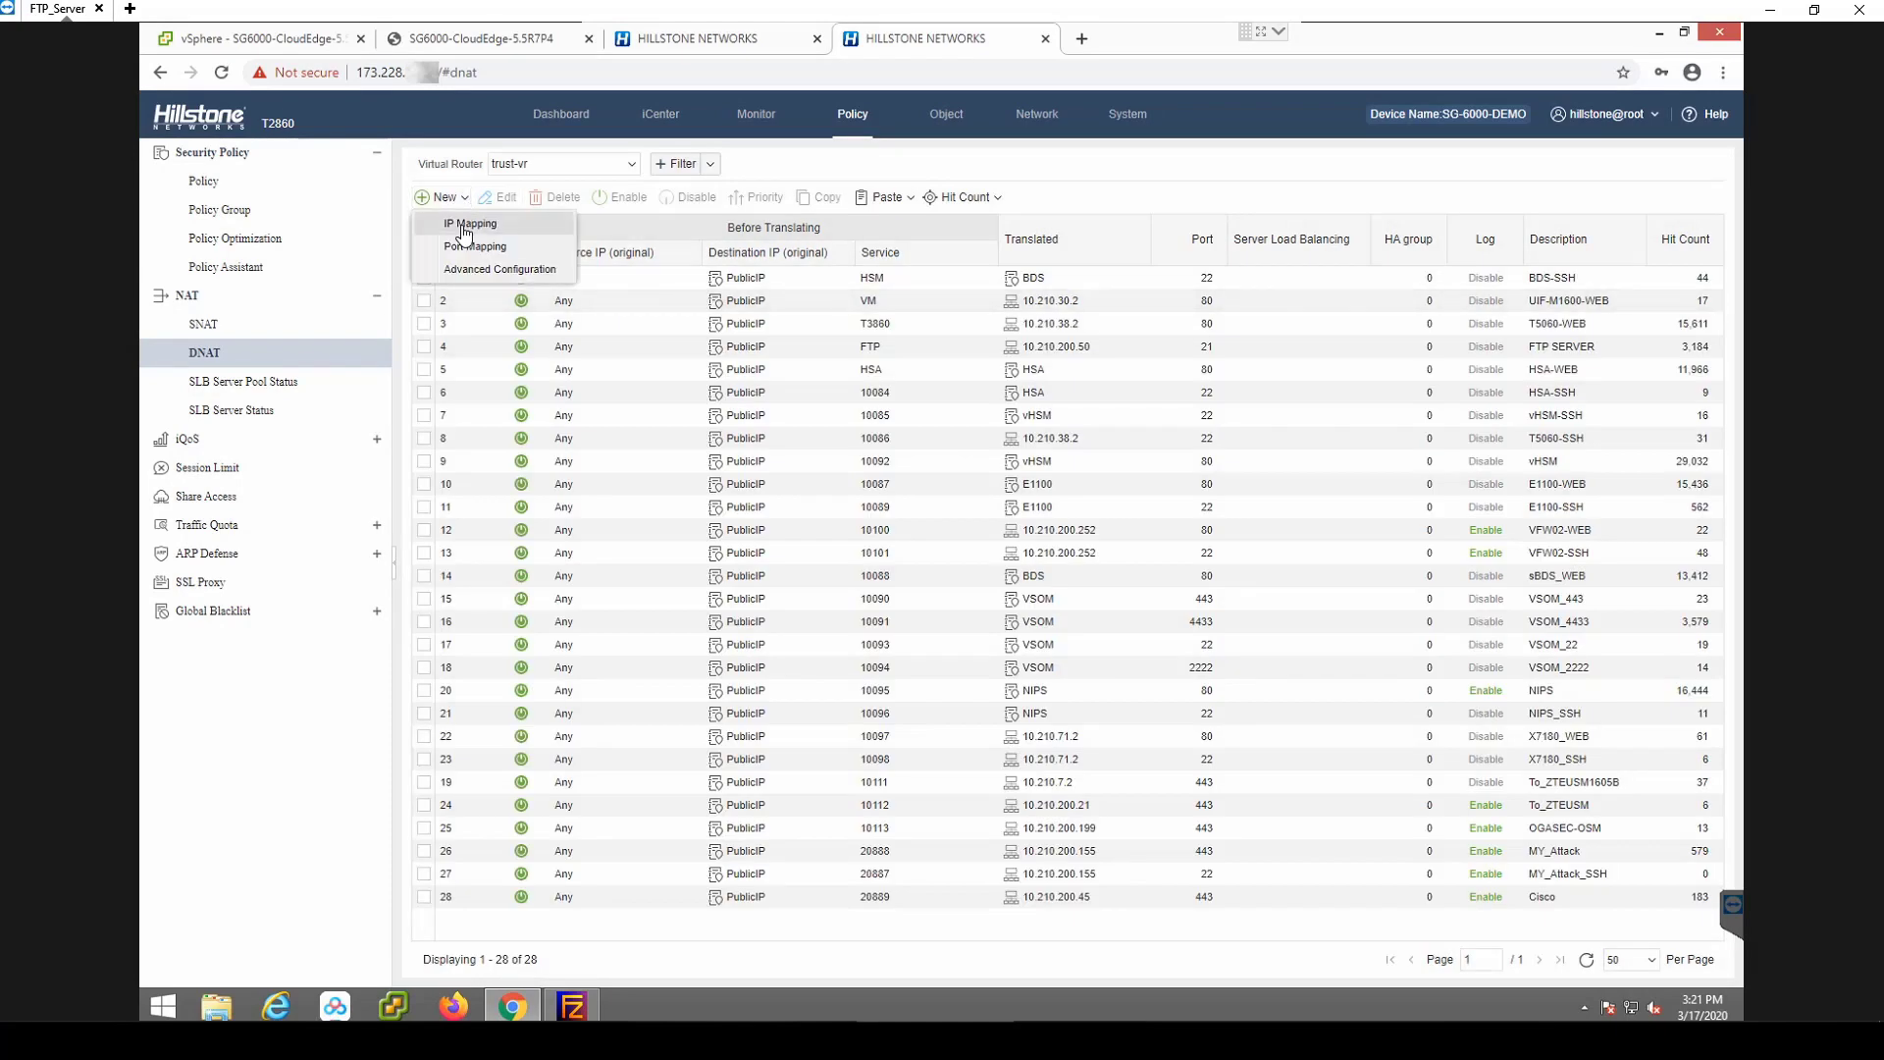
left_click(465, 251)
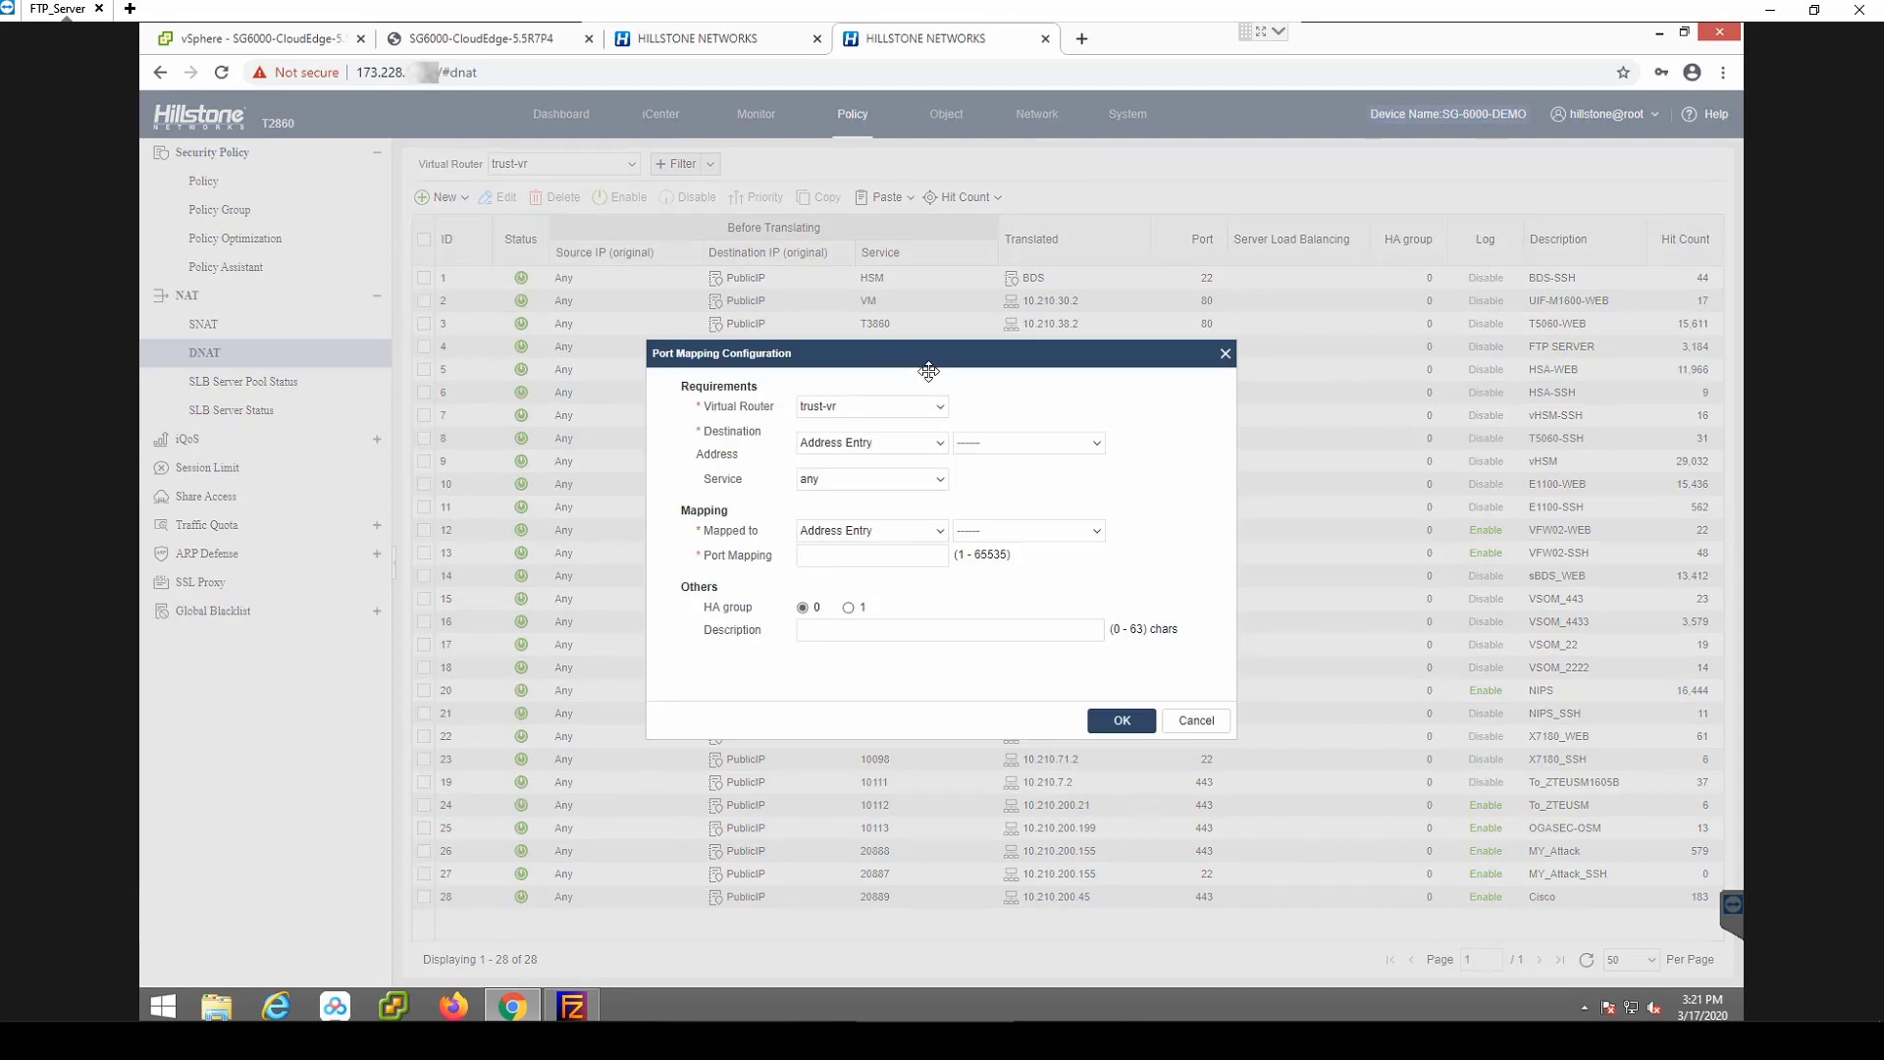
left_click(948, 444)
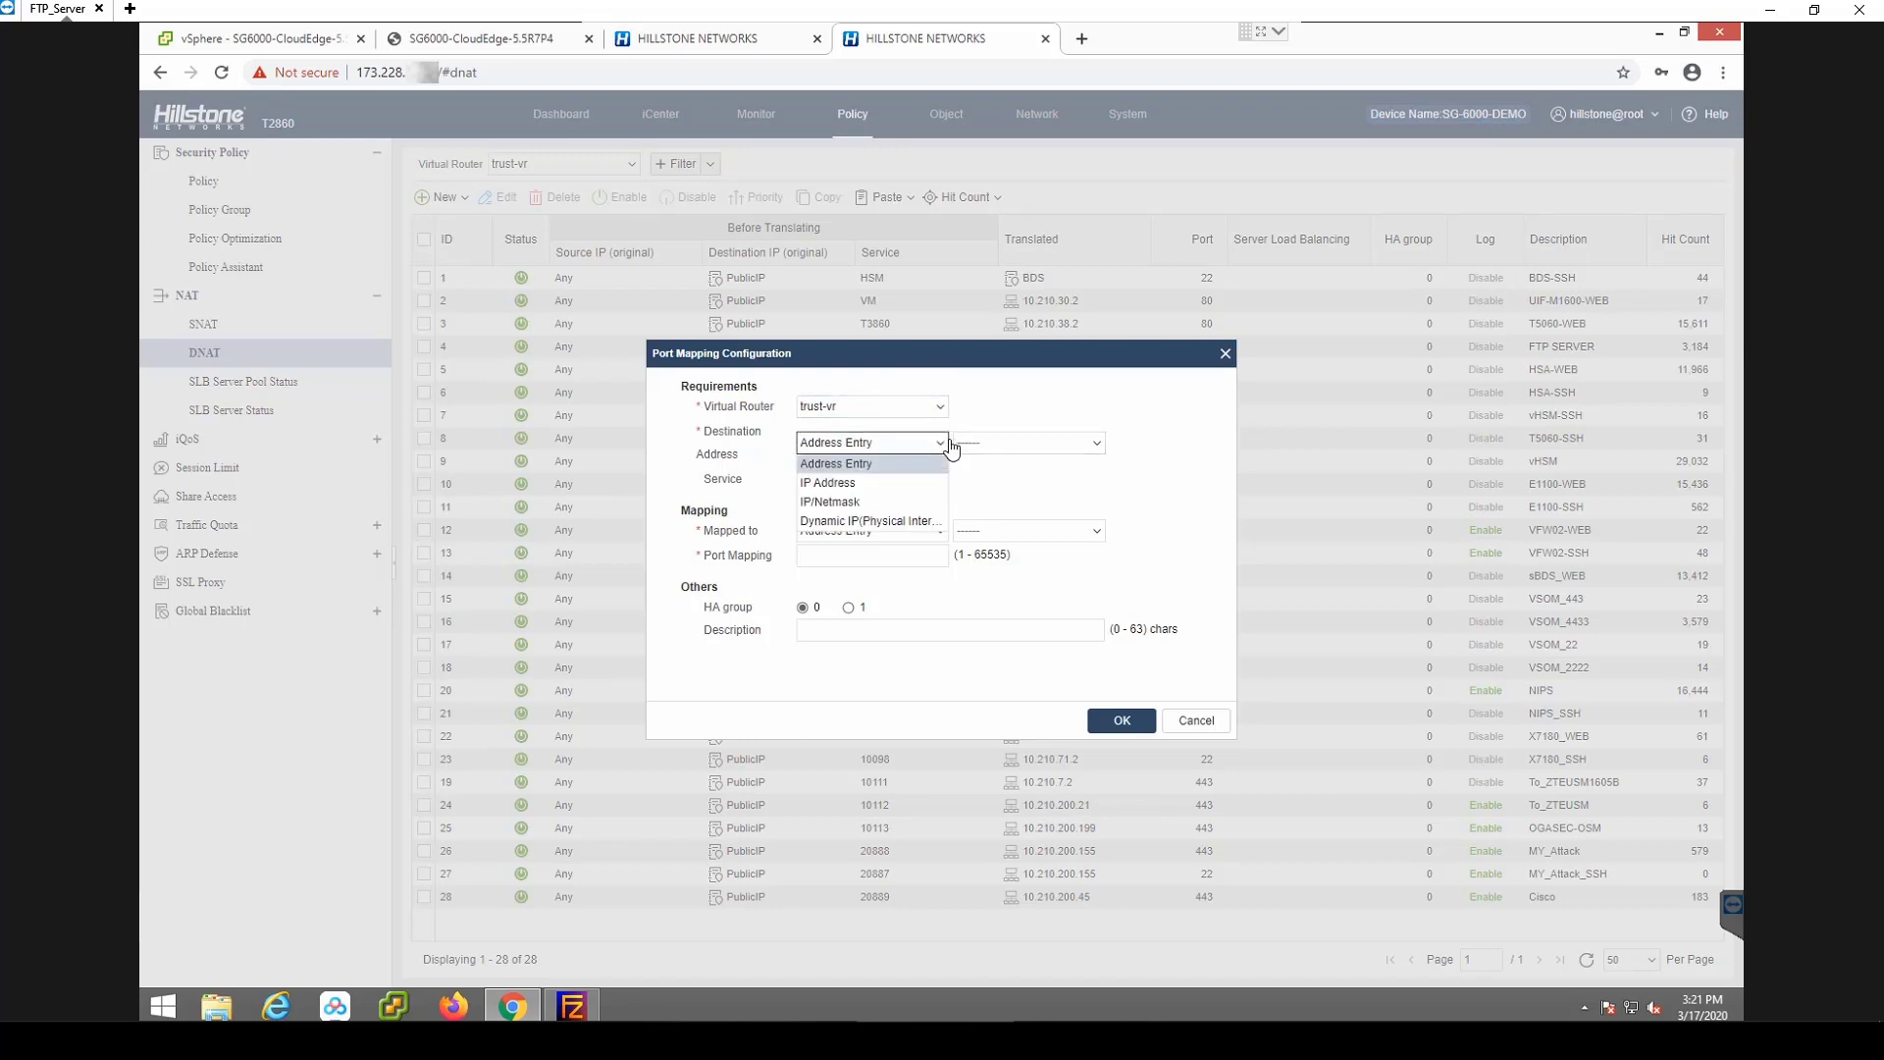
left_click(883, 487)
left_click(1009, 445)
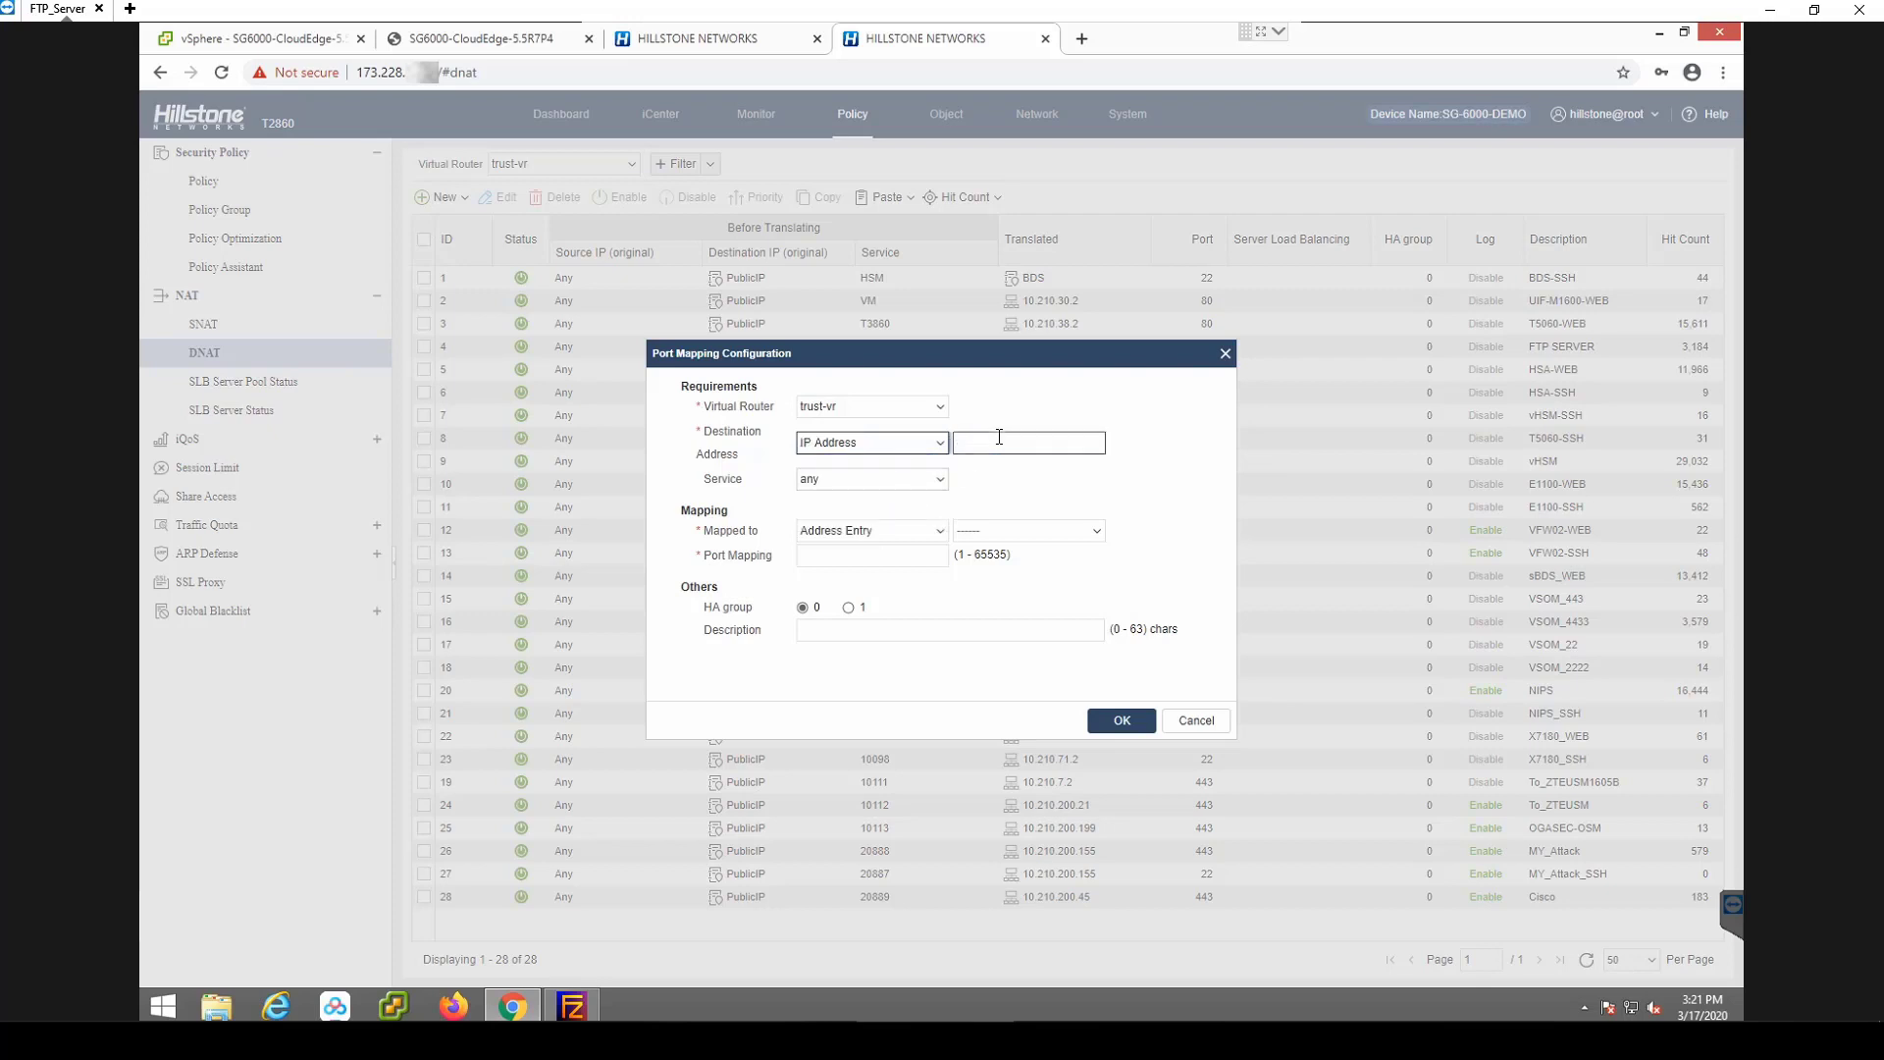
type("173.228.")
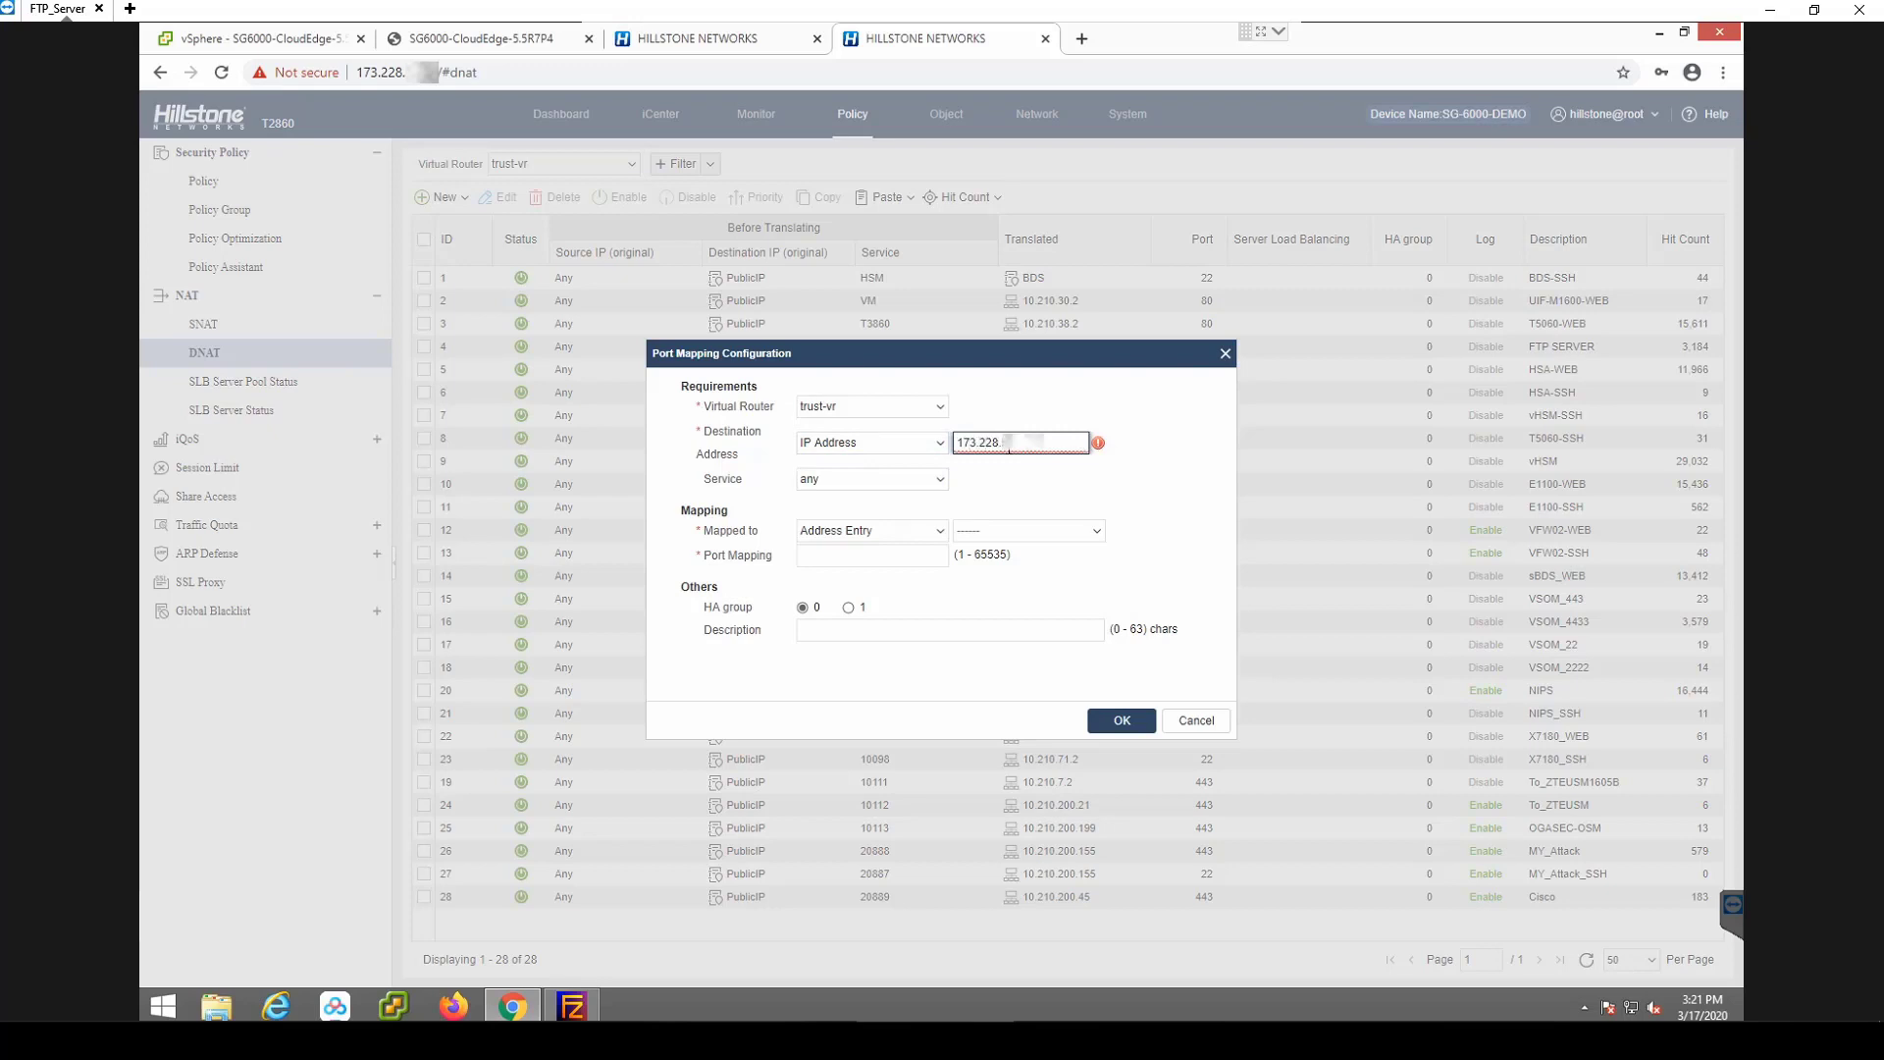
type("1")
Choose the user-defined service 24433 for the DNAT rule.
left_click(940, 480)
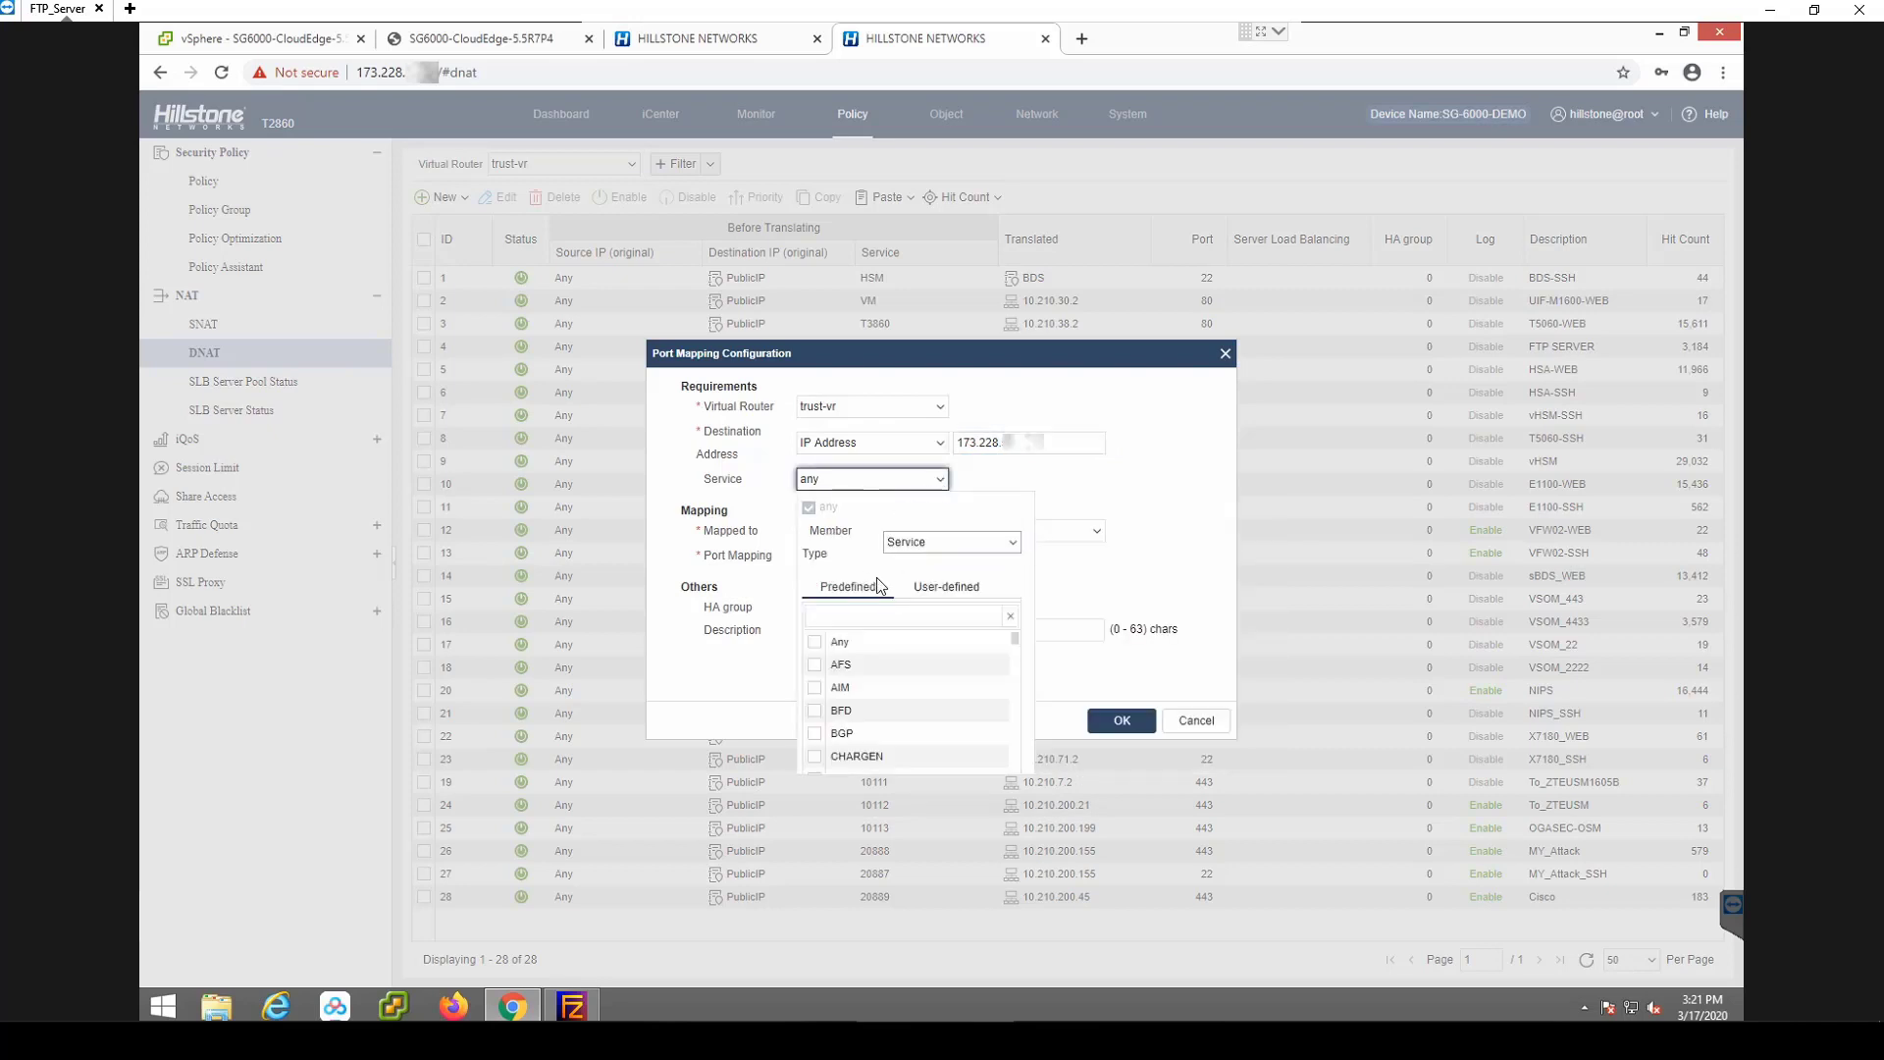
left_click(919, 588)
left_click(880, 615)
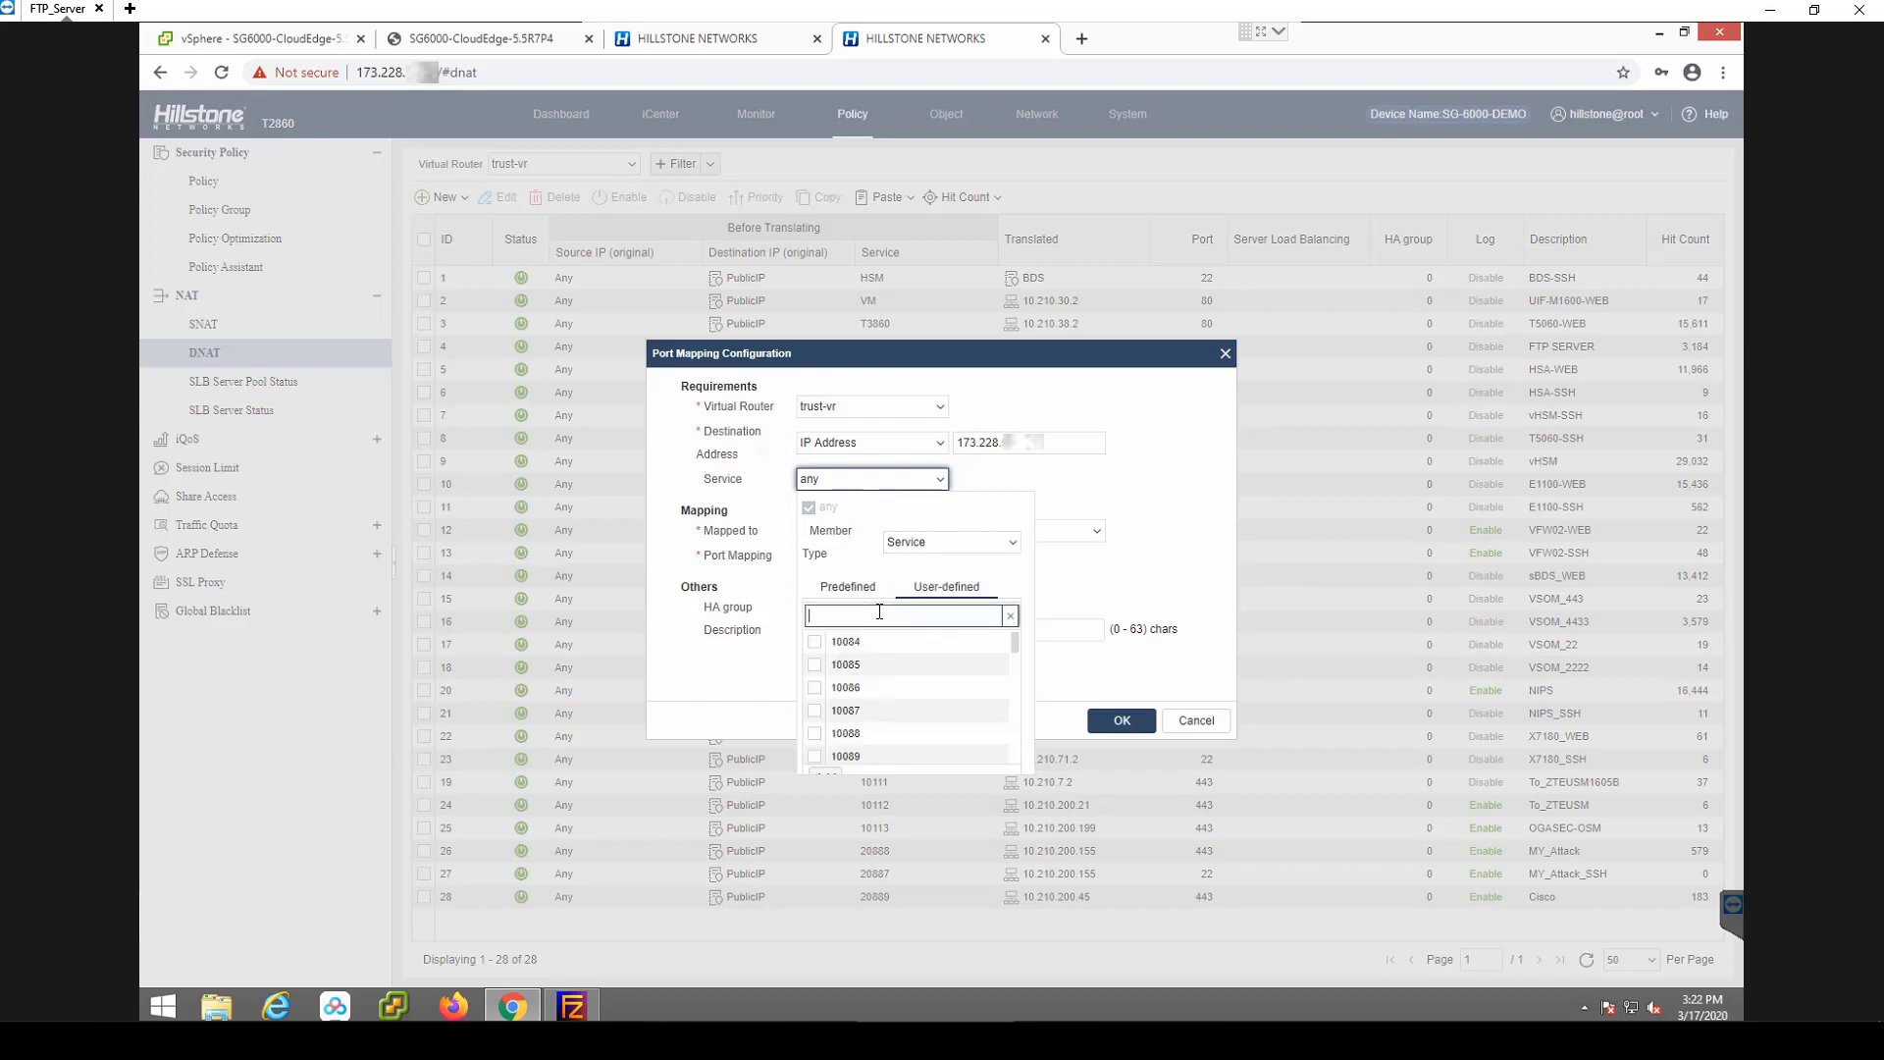
type("244")
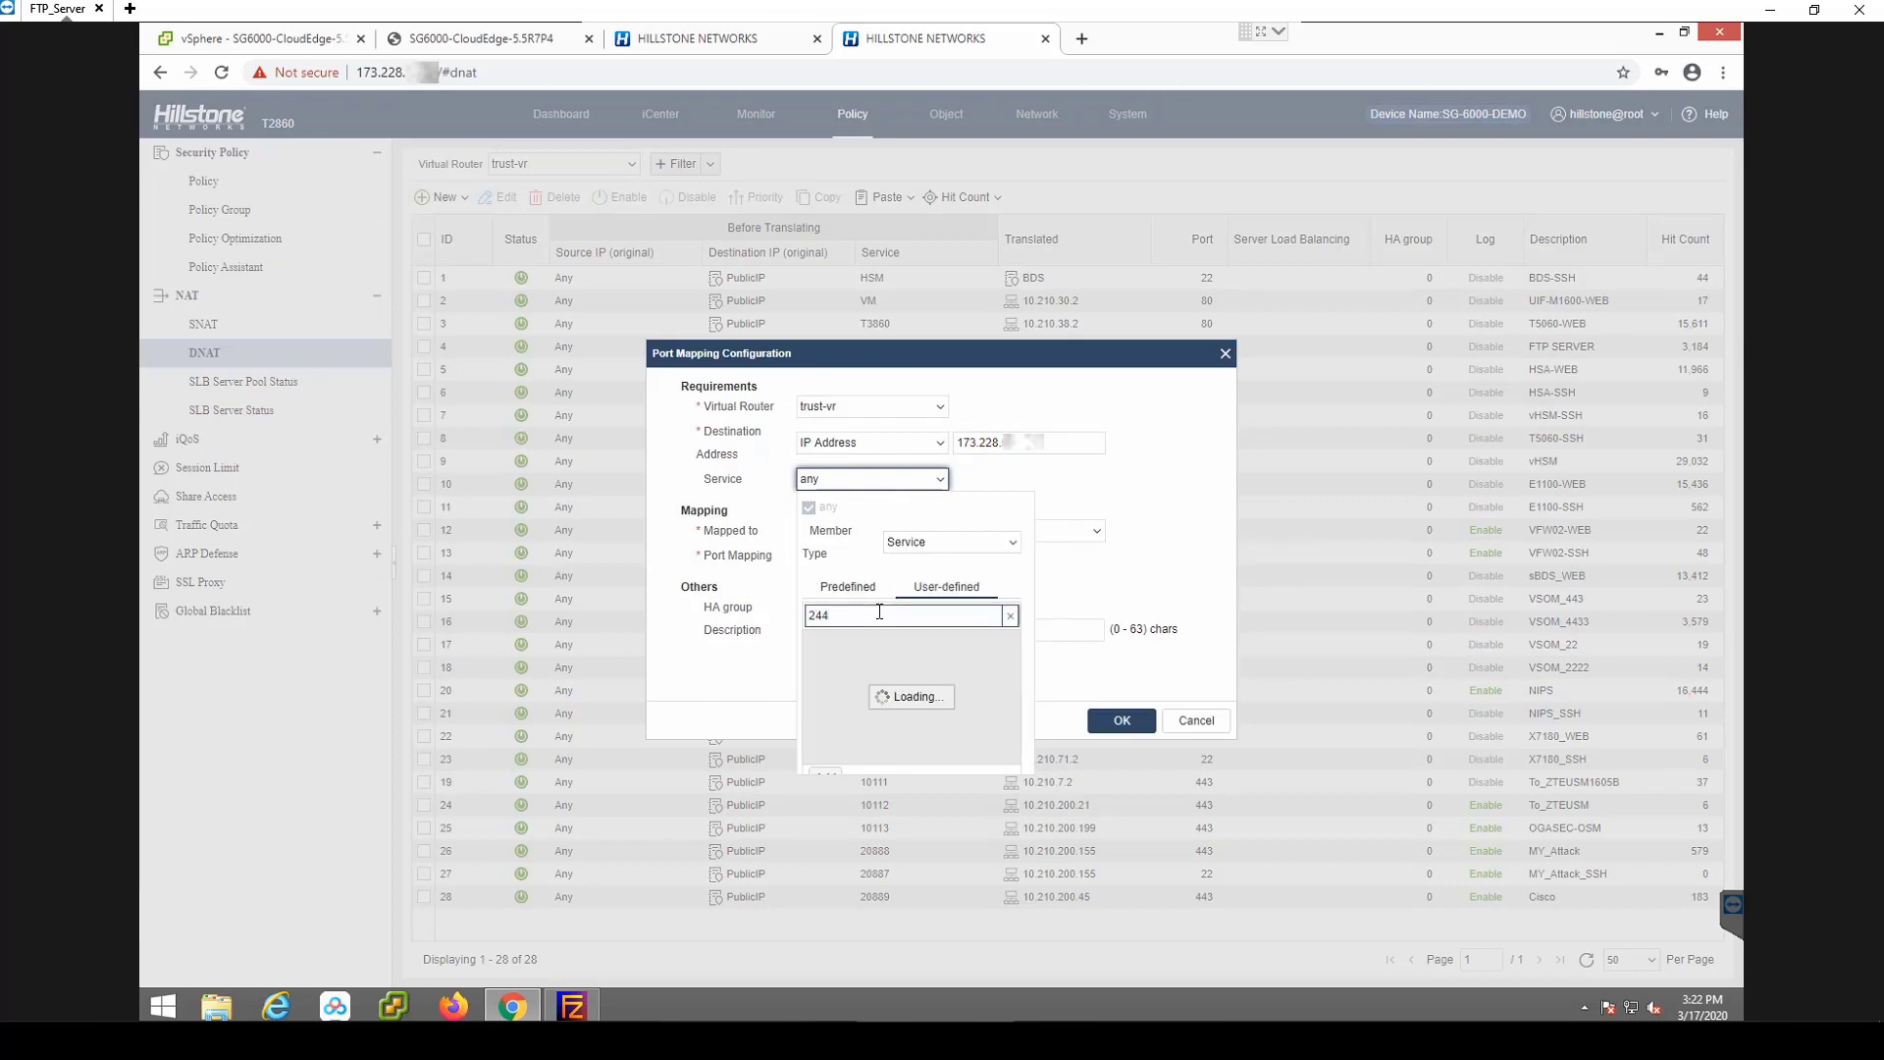
left_click(843, 641)
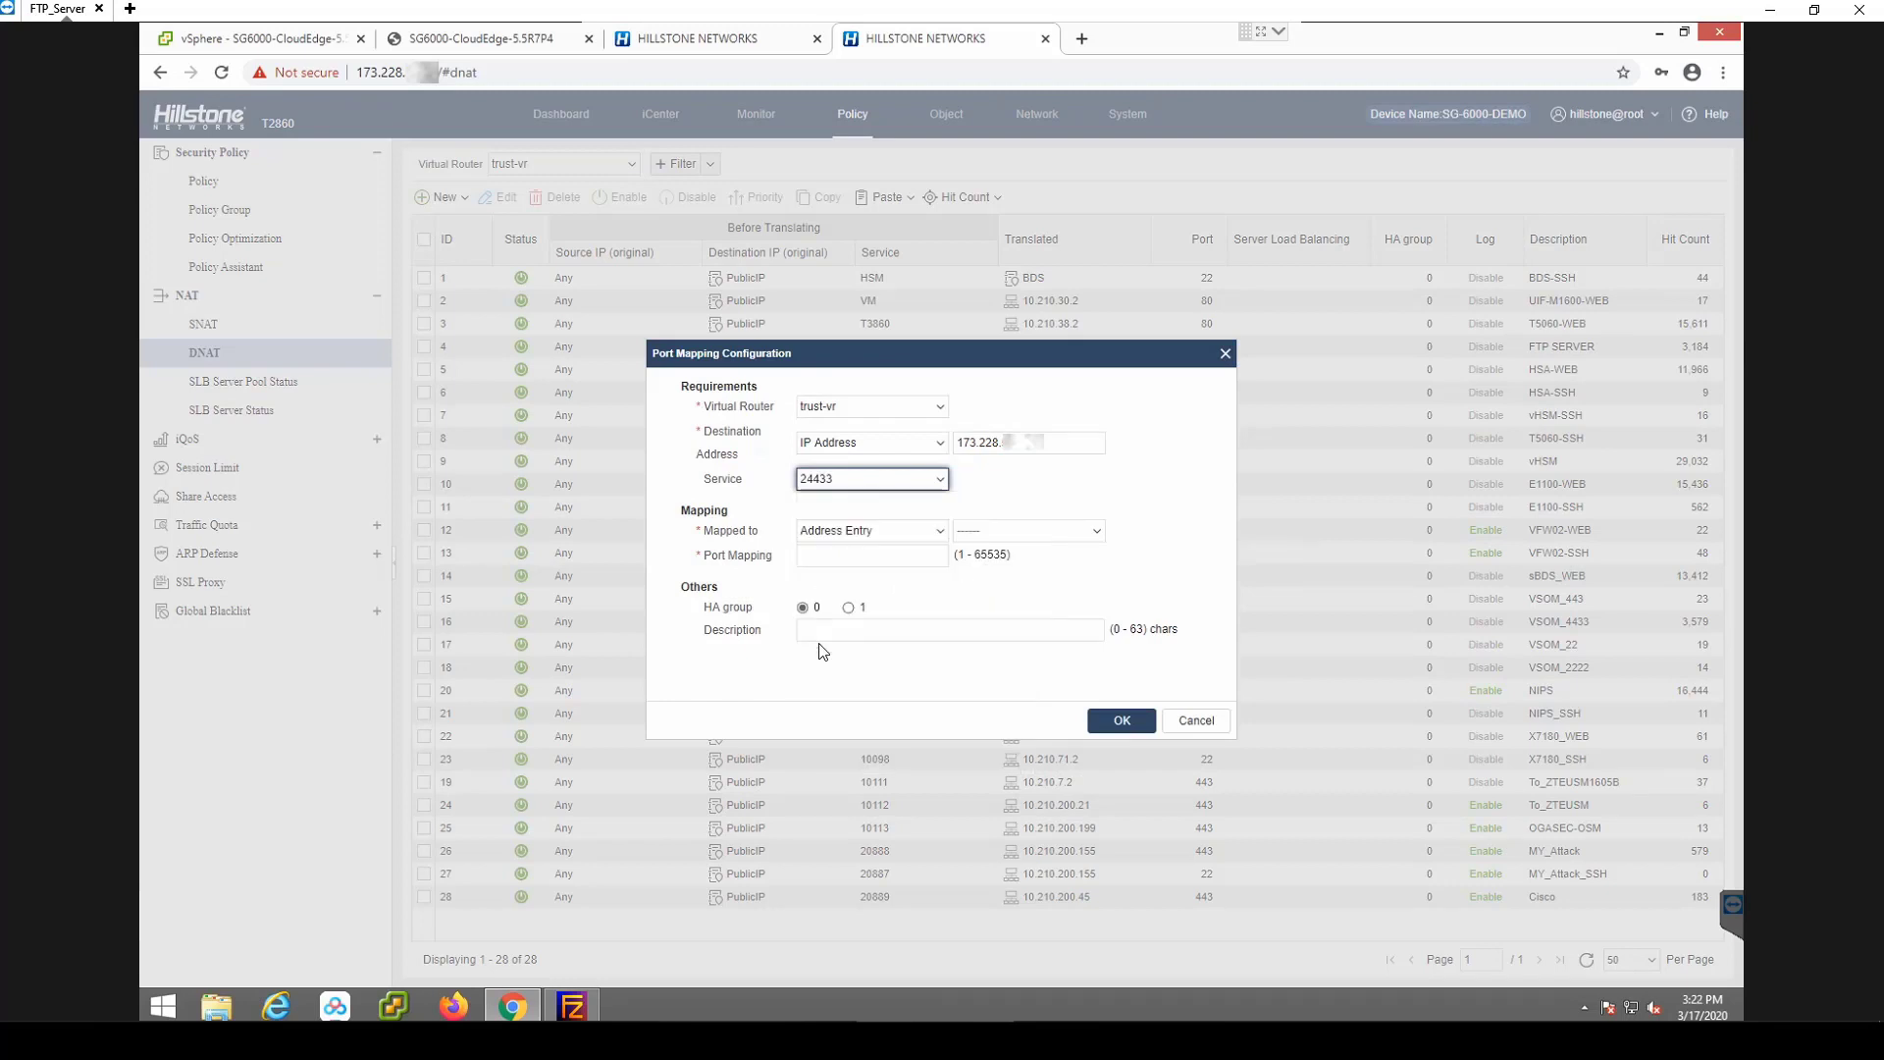
Map the traffic to IP 10.210.200.156 port 4433 and save the rule.
left_click(912, 534)
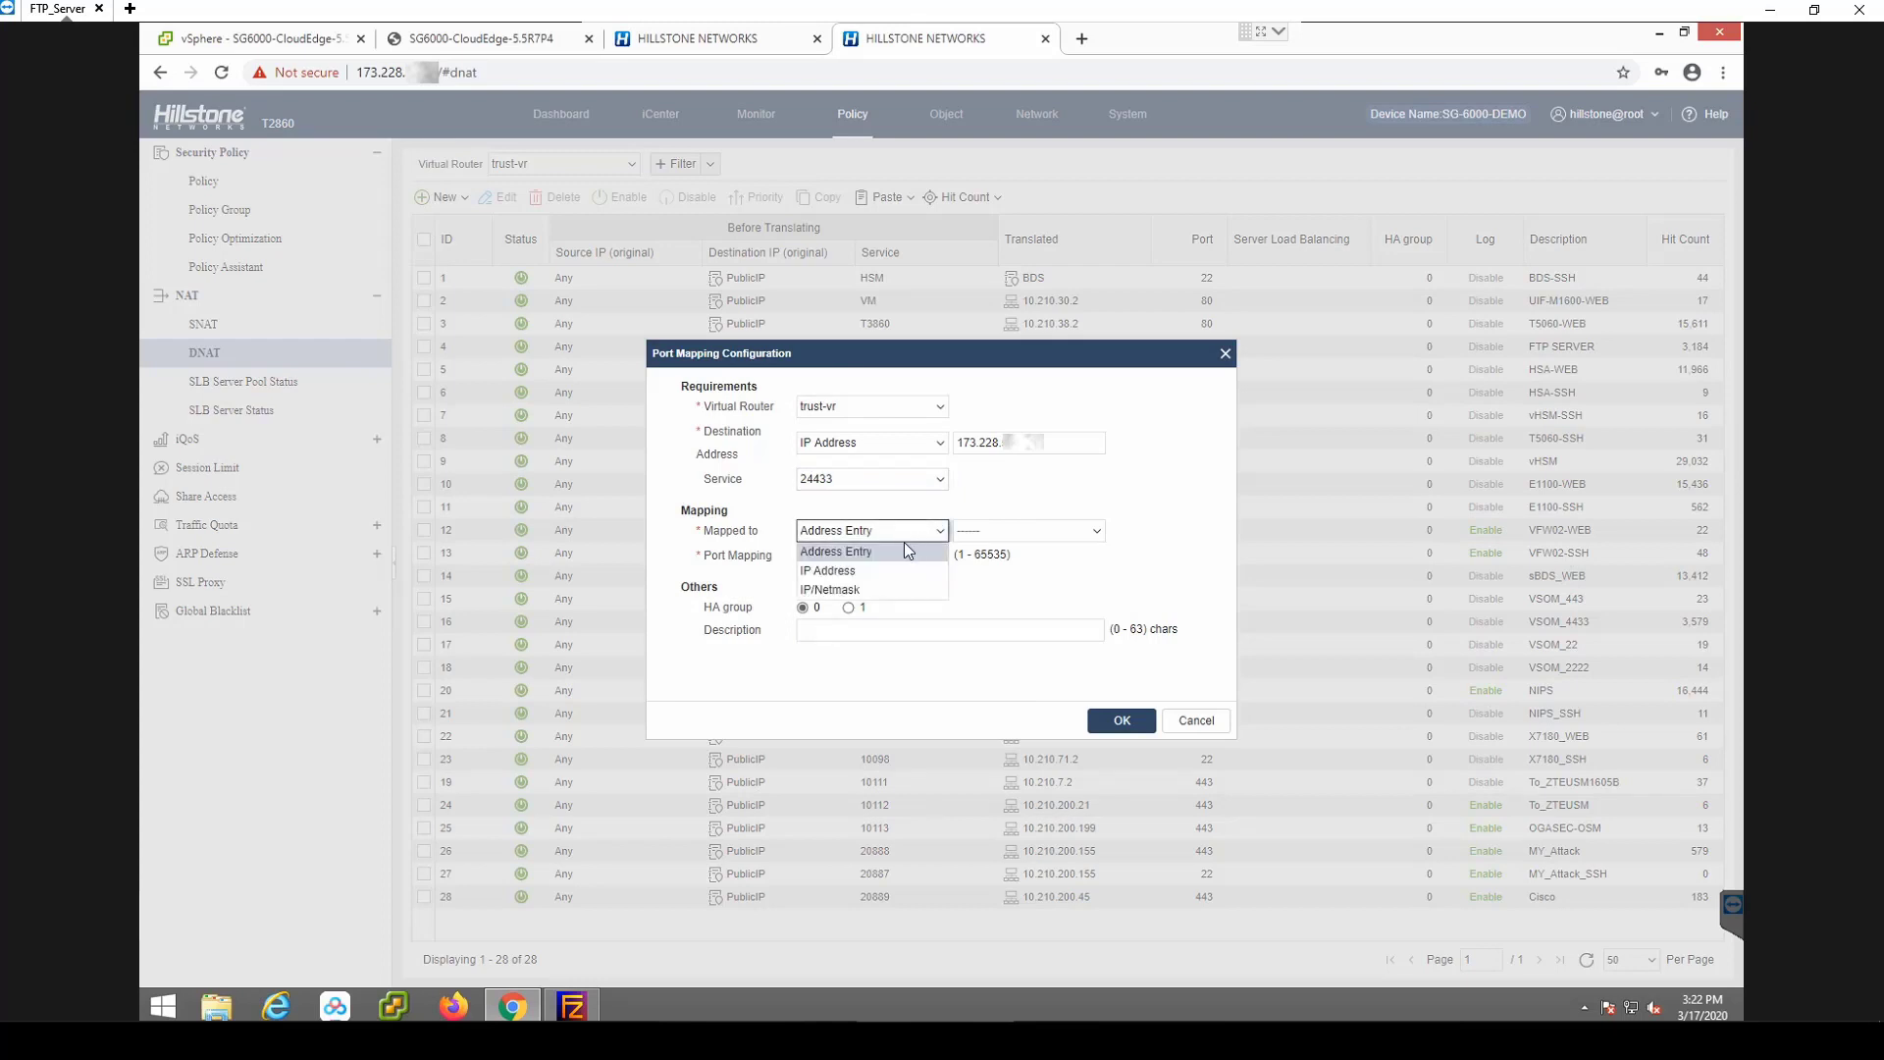
left_click(881, 574)
left_click(1005, 535)
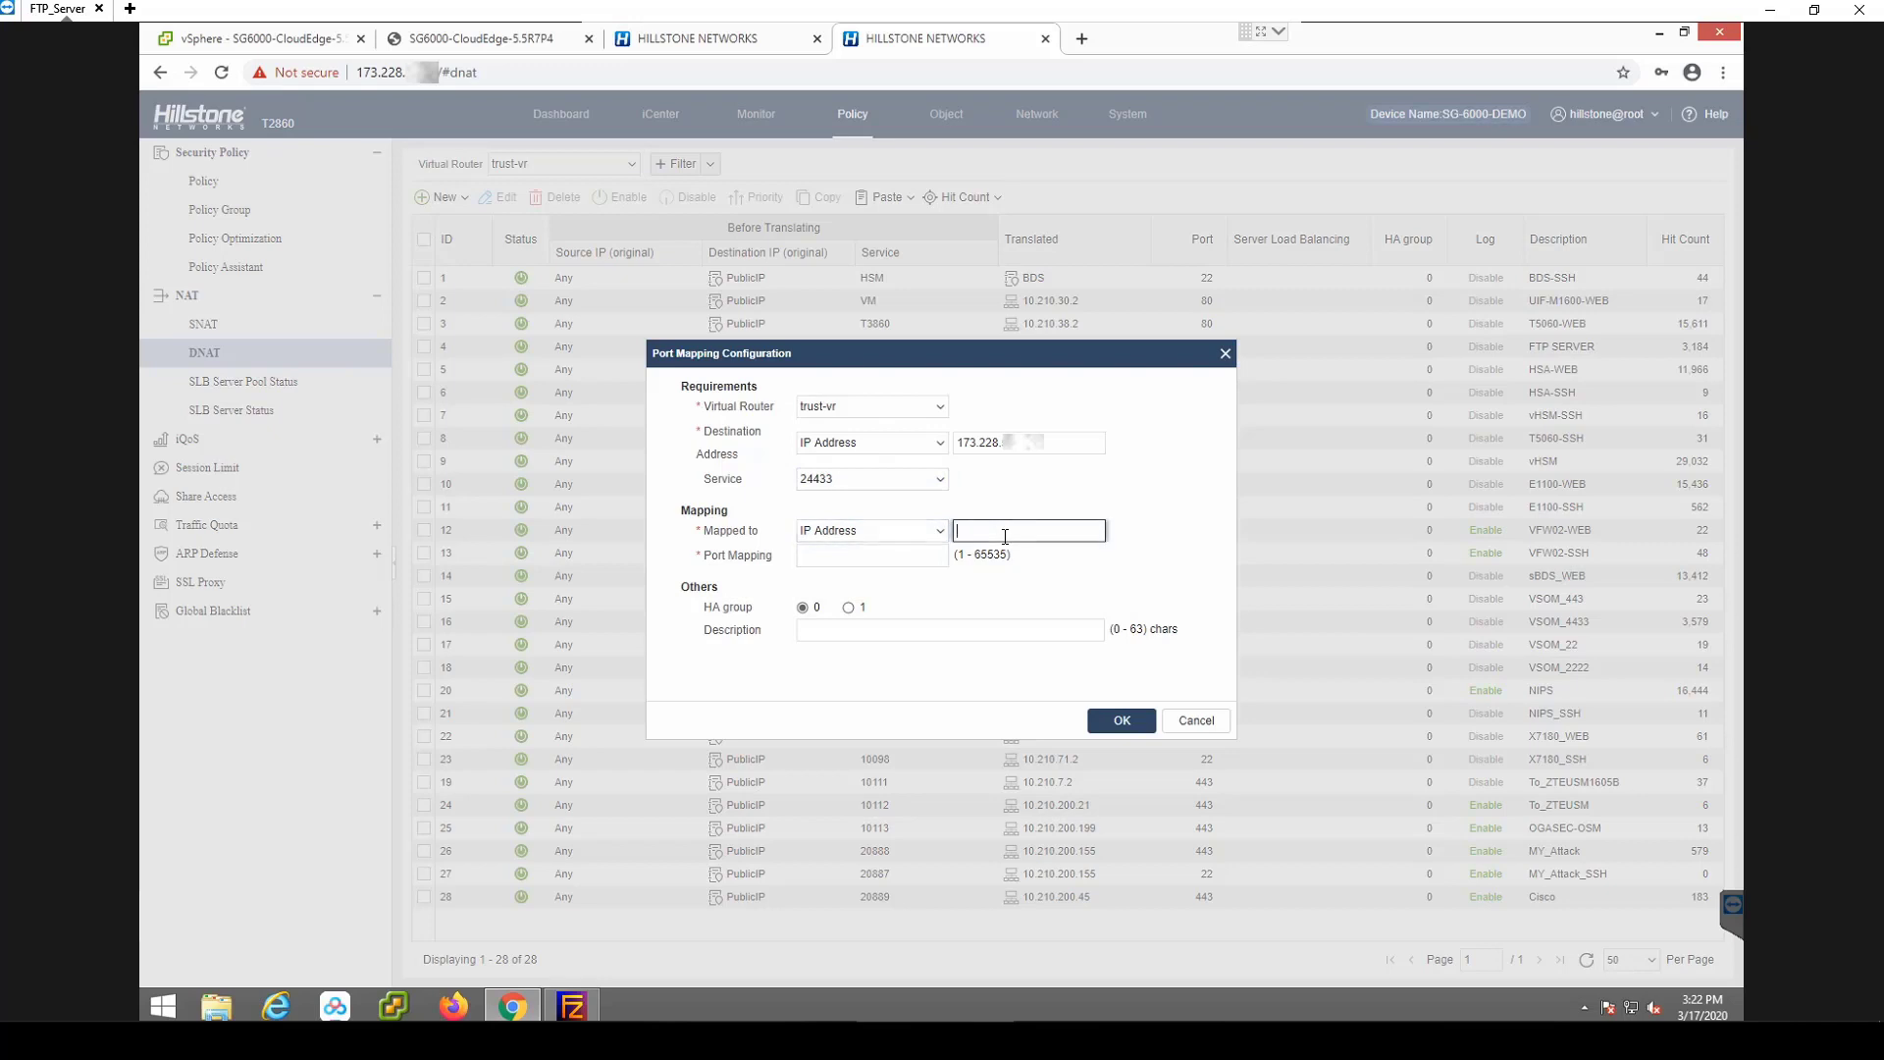
type("10.210.200.156")
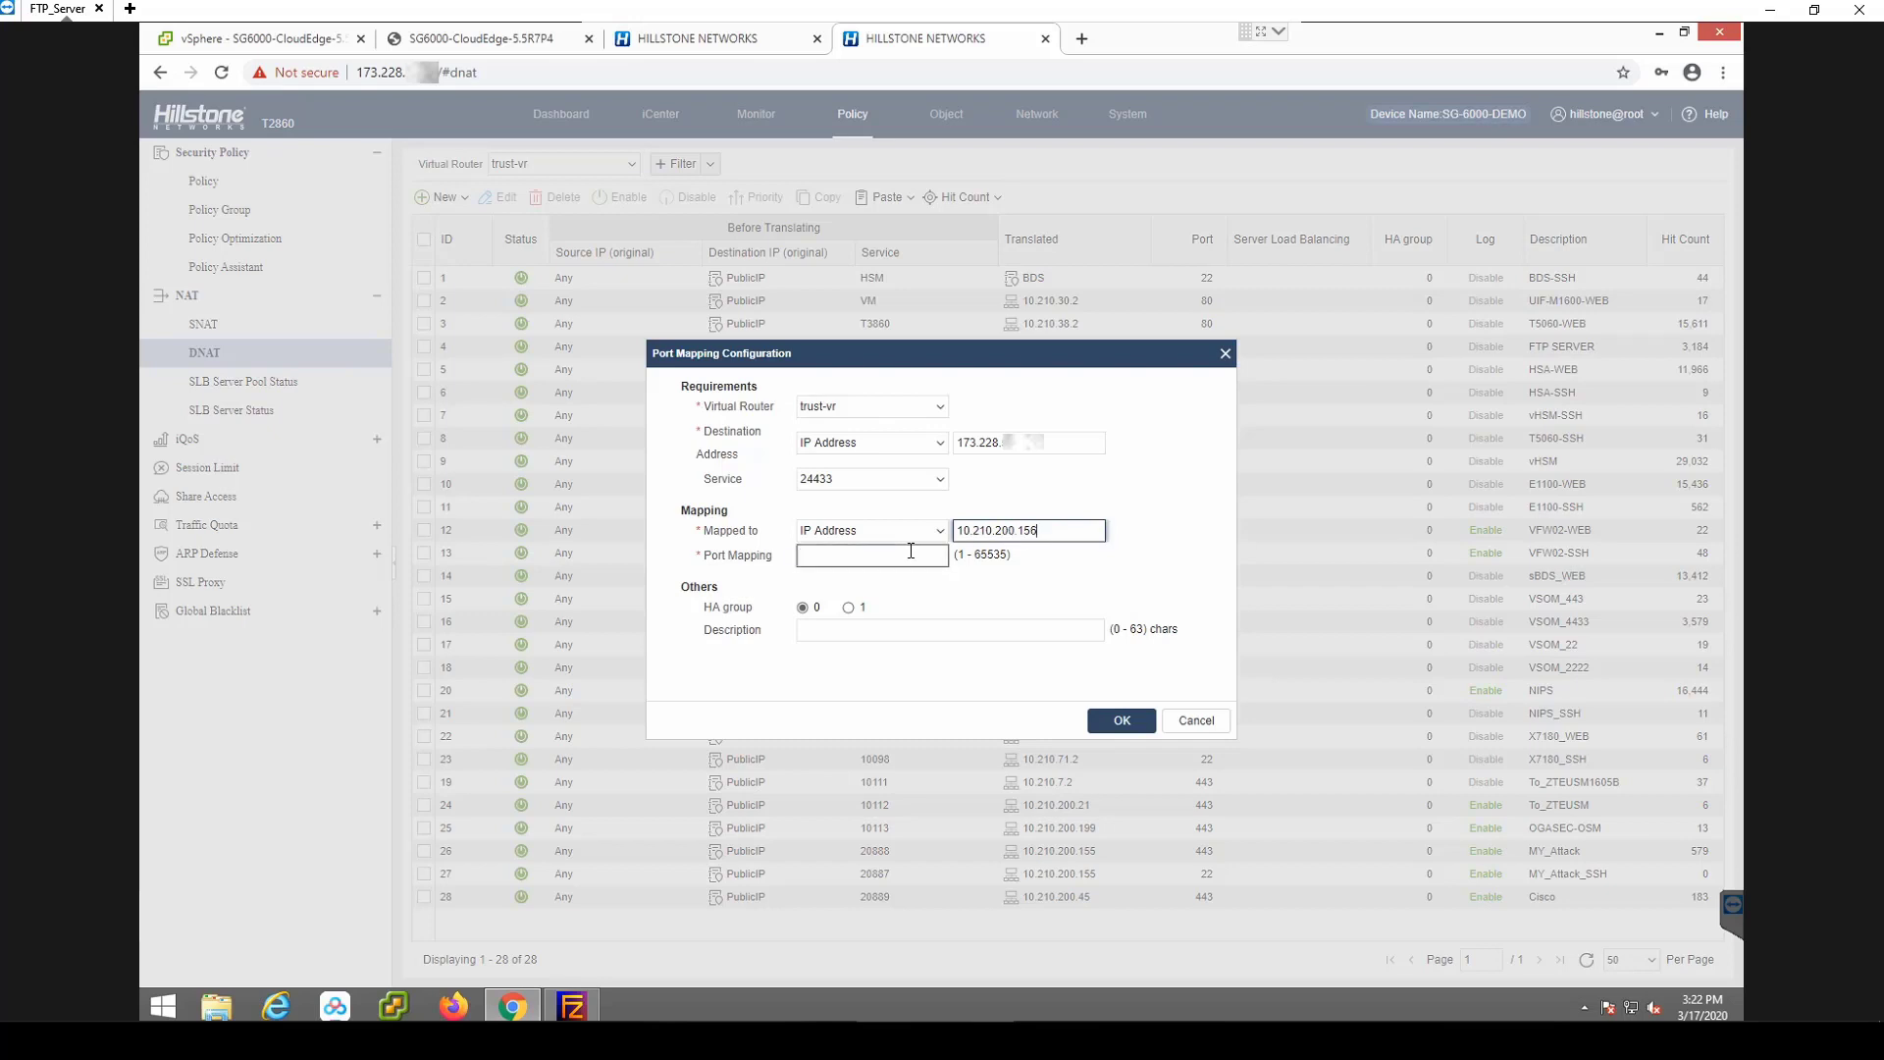
left_click(910, 552)
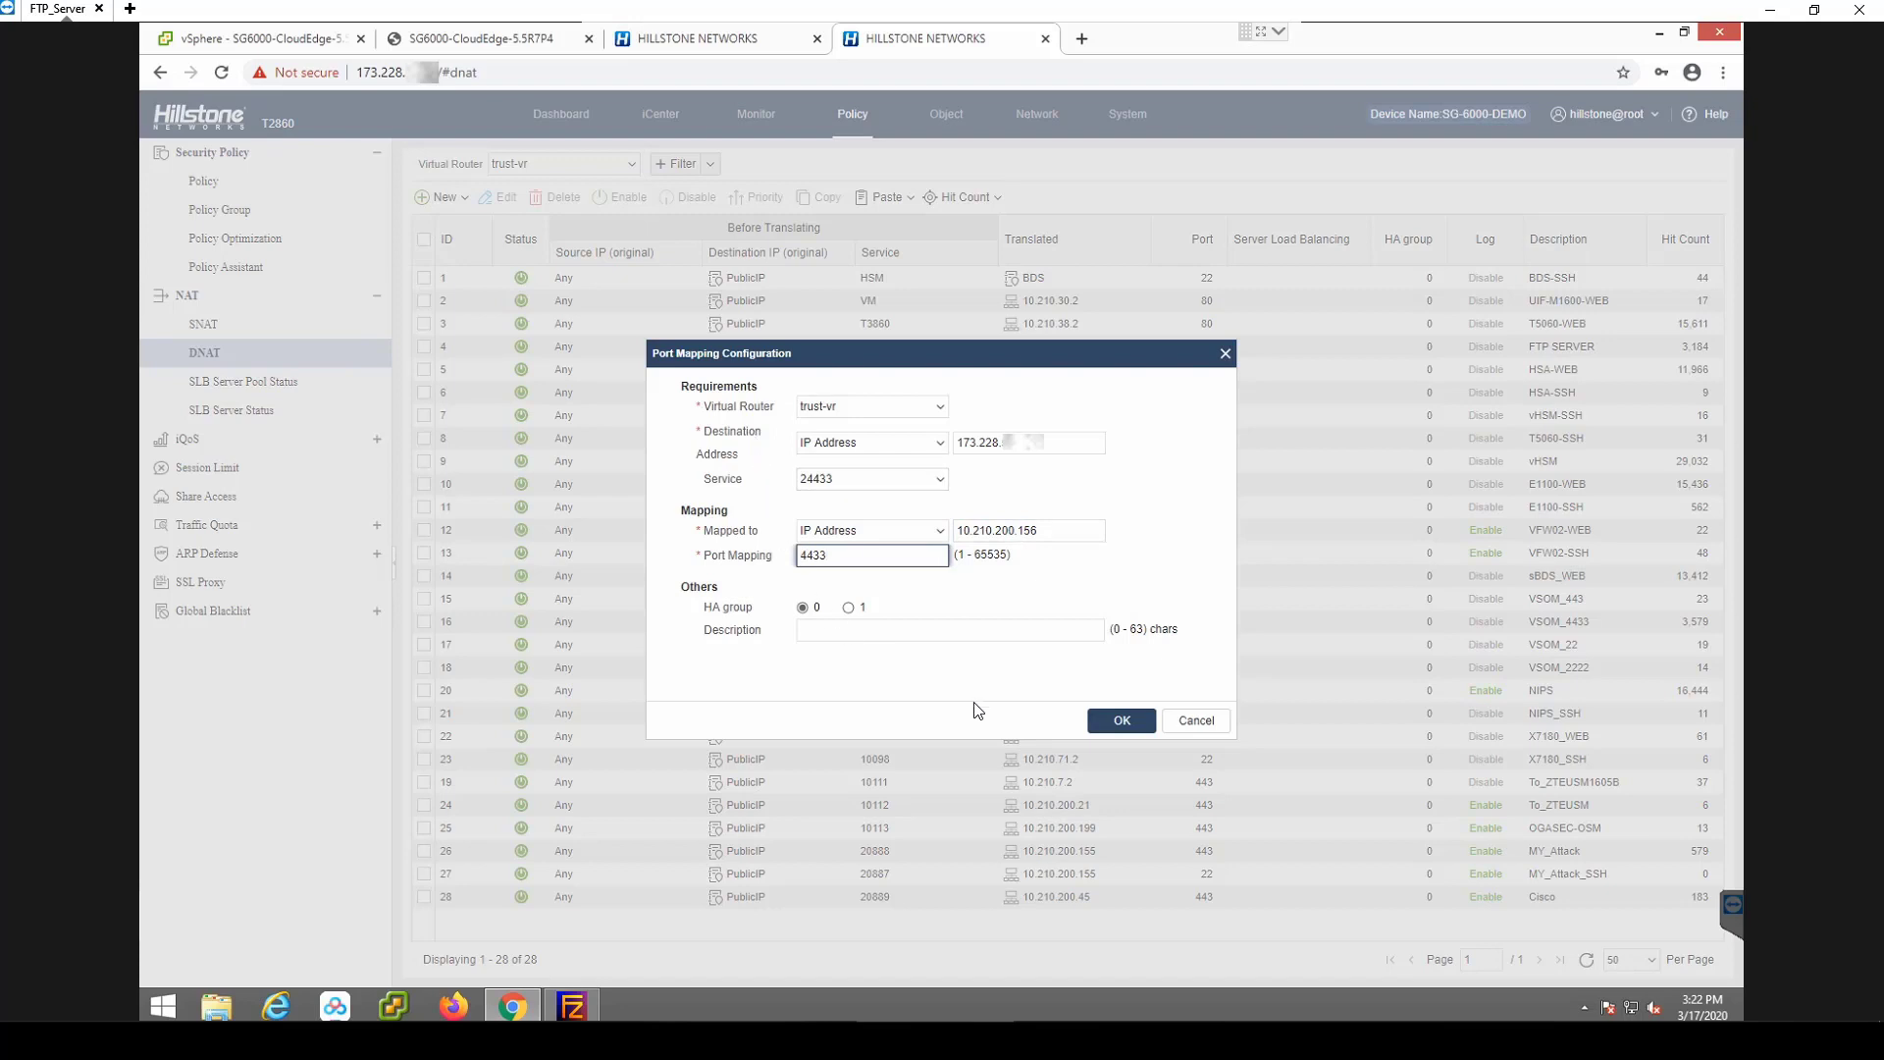
left_click(1112, 724)
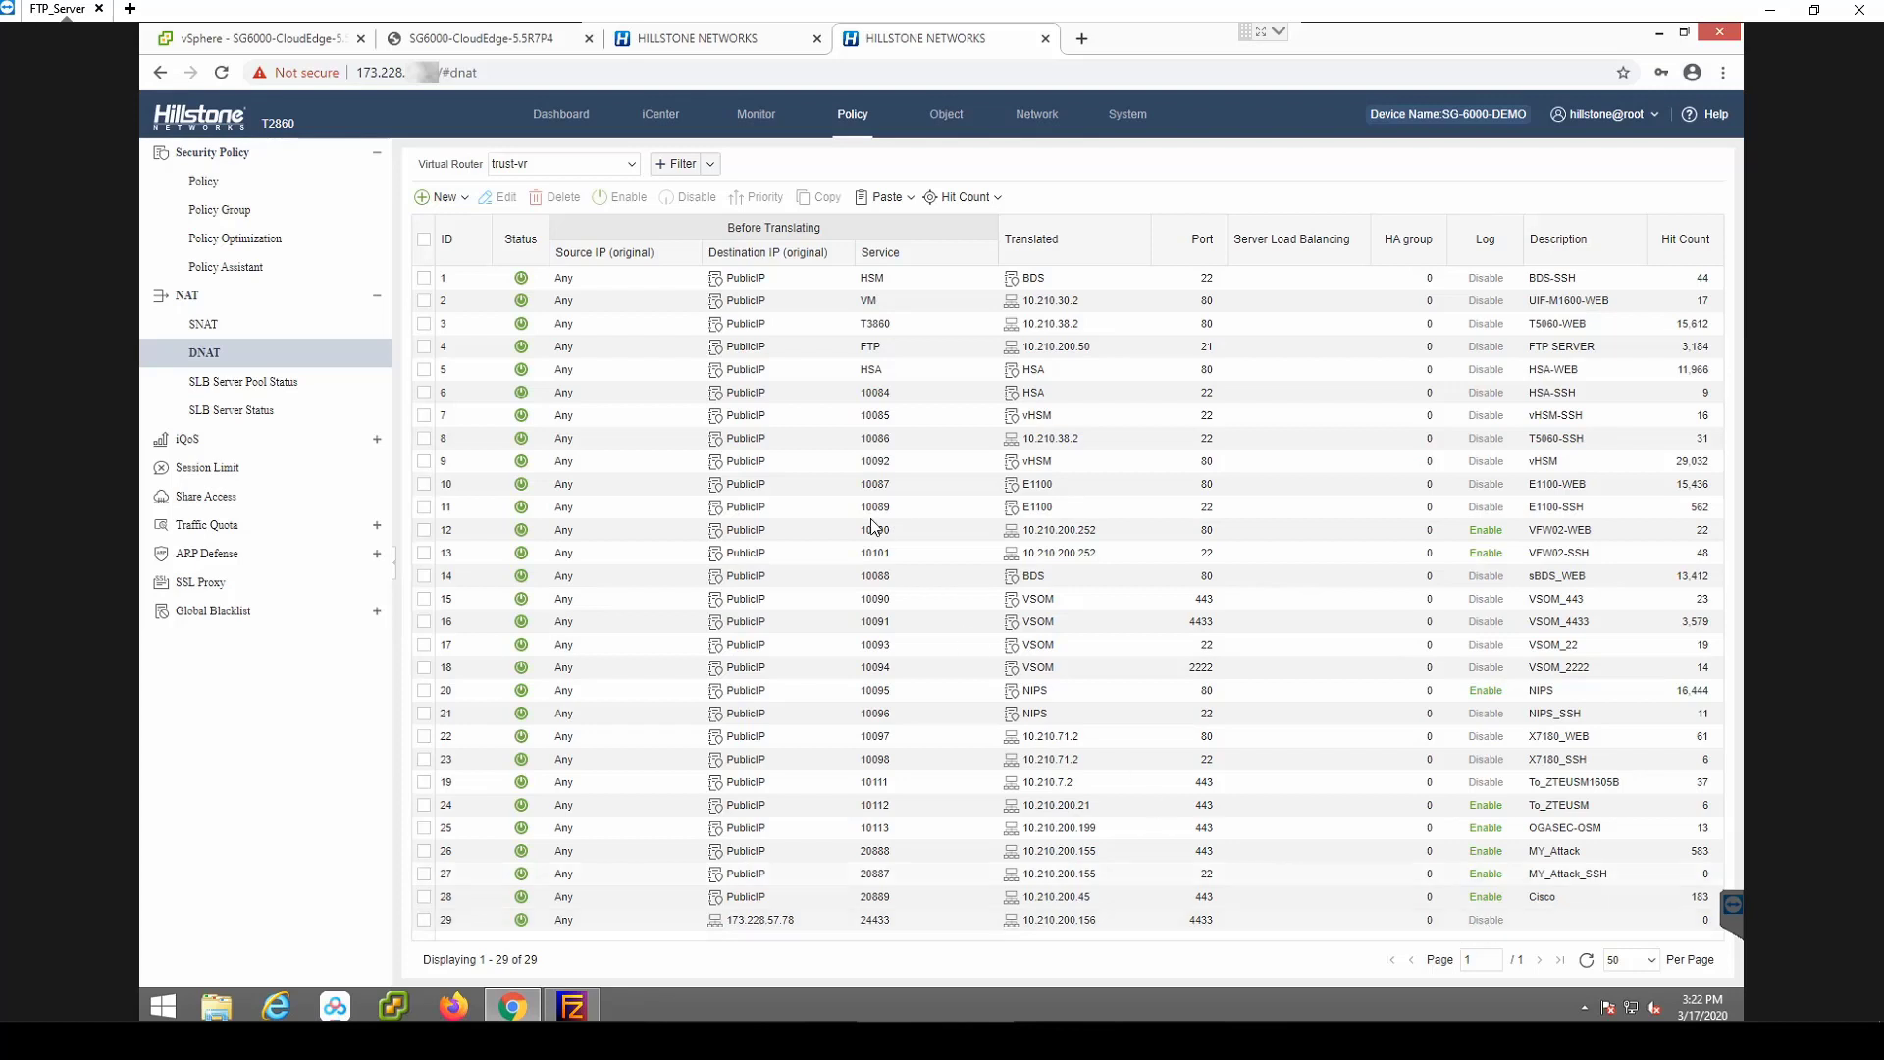
Select security policy rule 6 in the policy list and edit it.
left_click(207, 187)
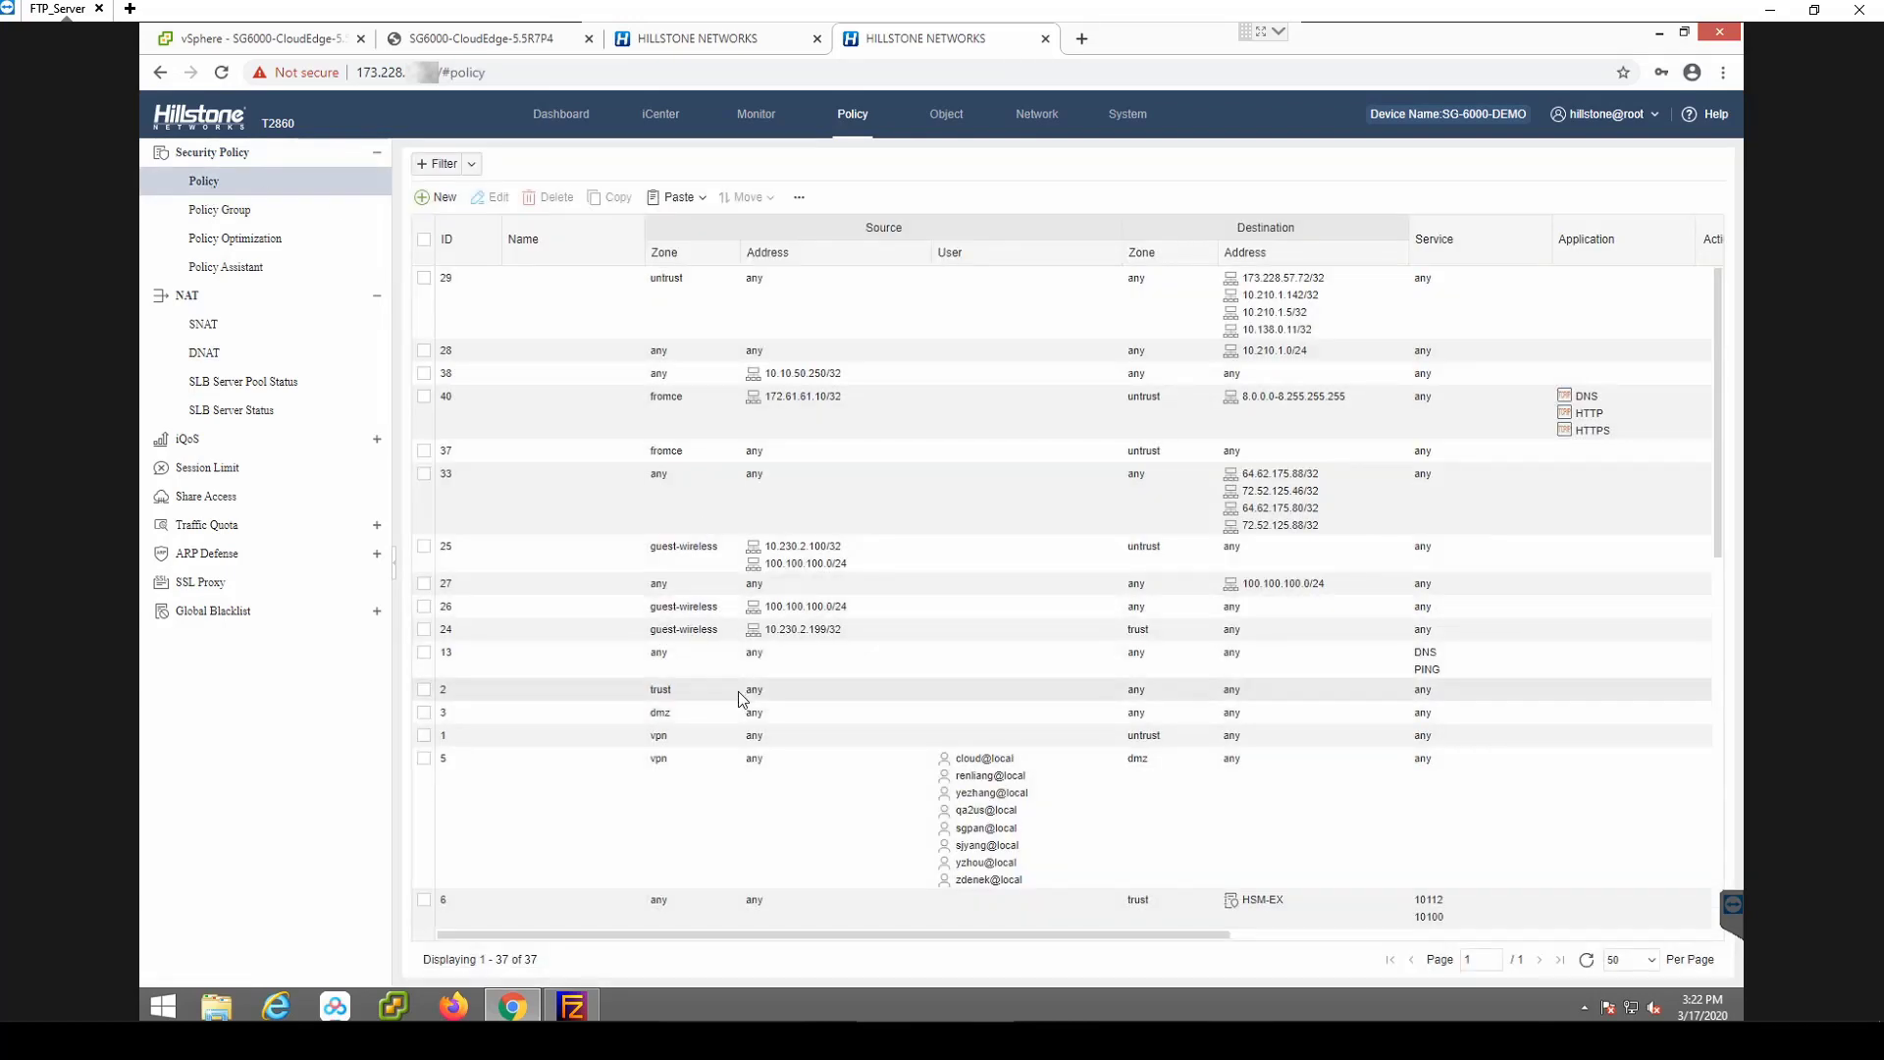
scroll(741, 698, "down", 2)
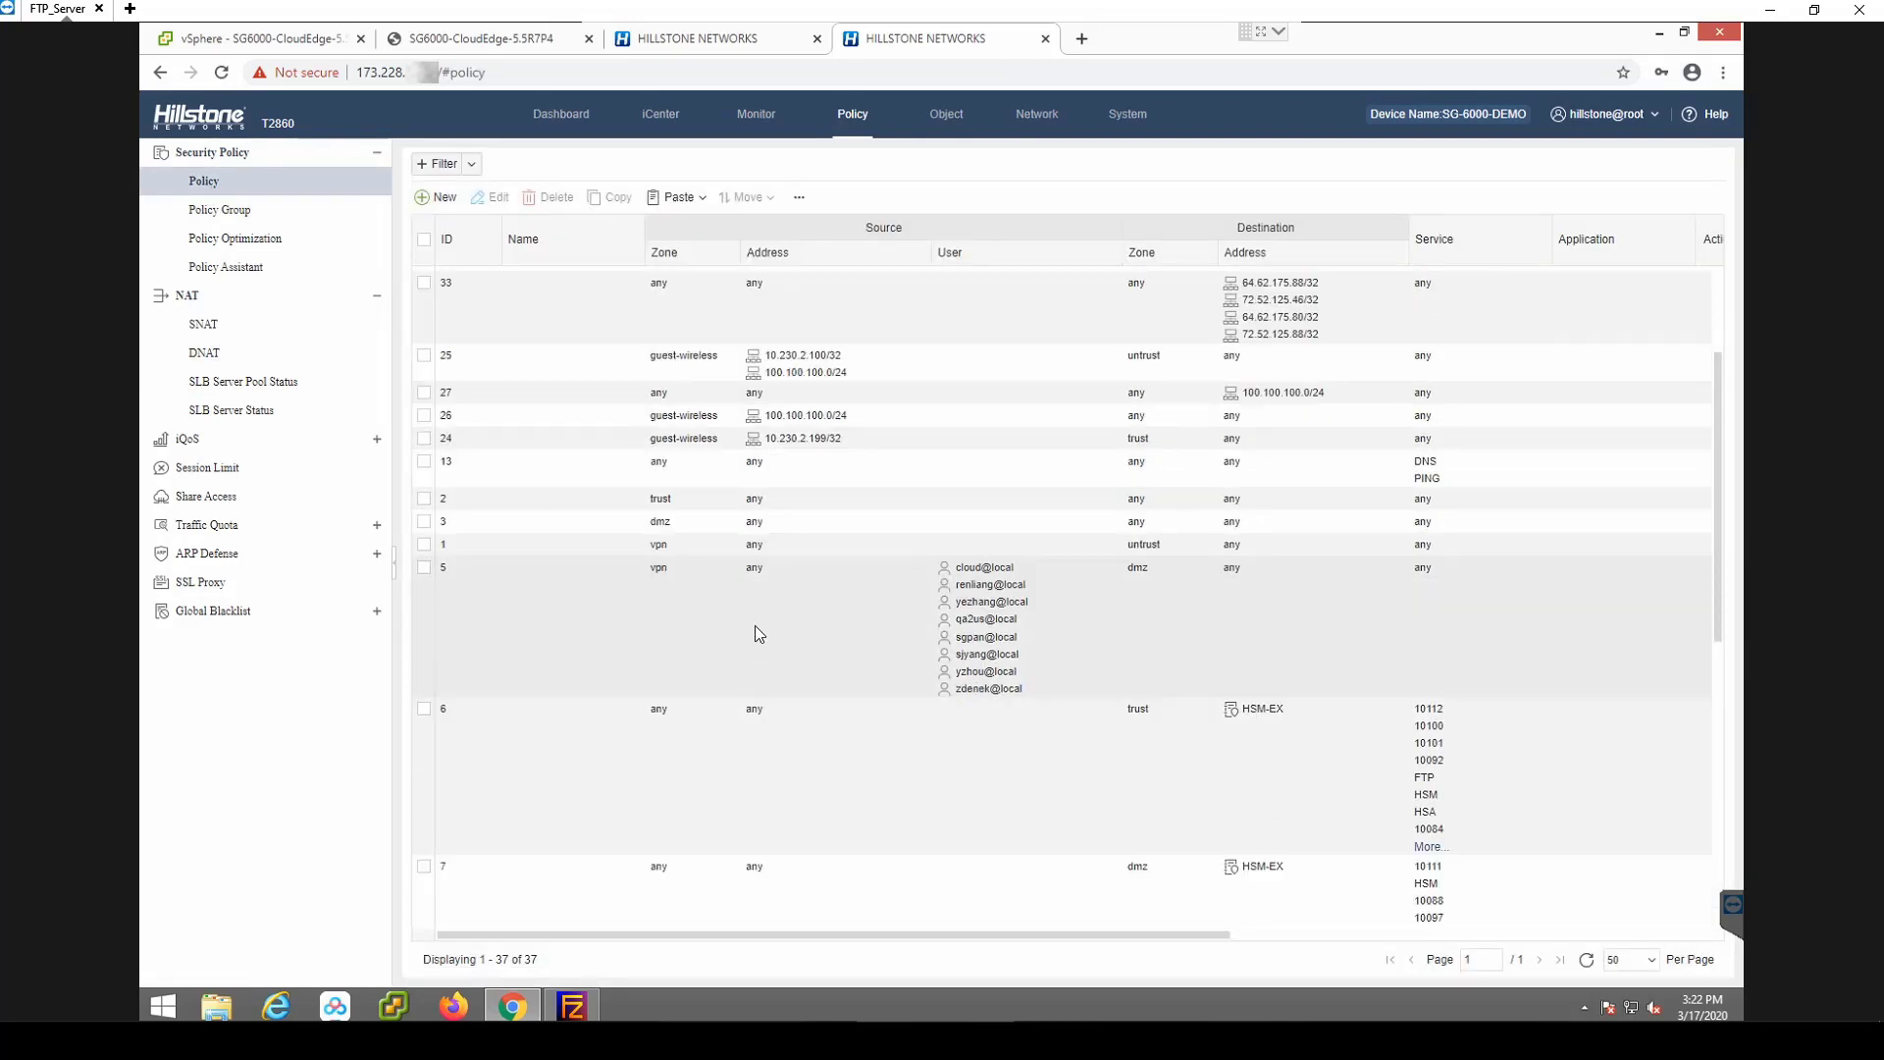
left_click(517, 760)
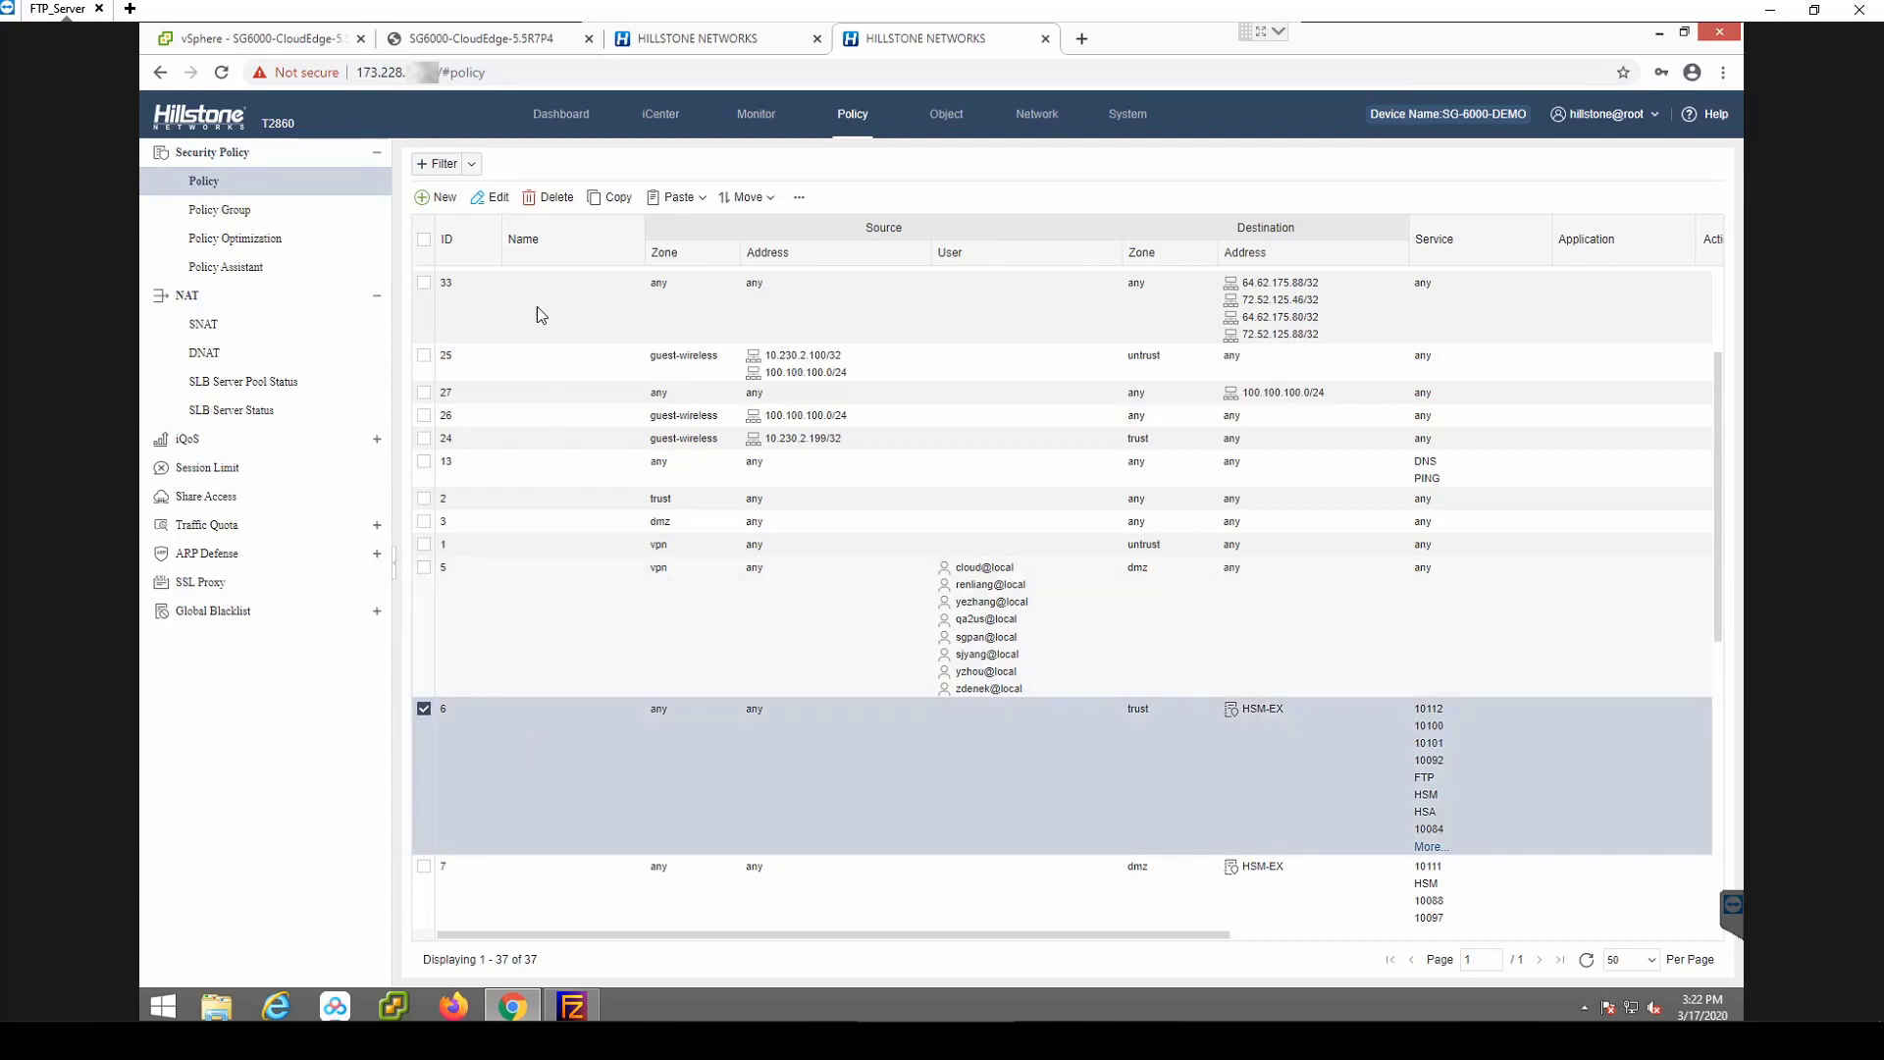
left_click(488, 199)
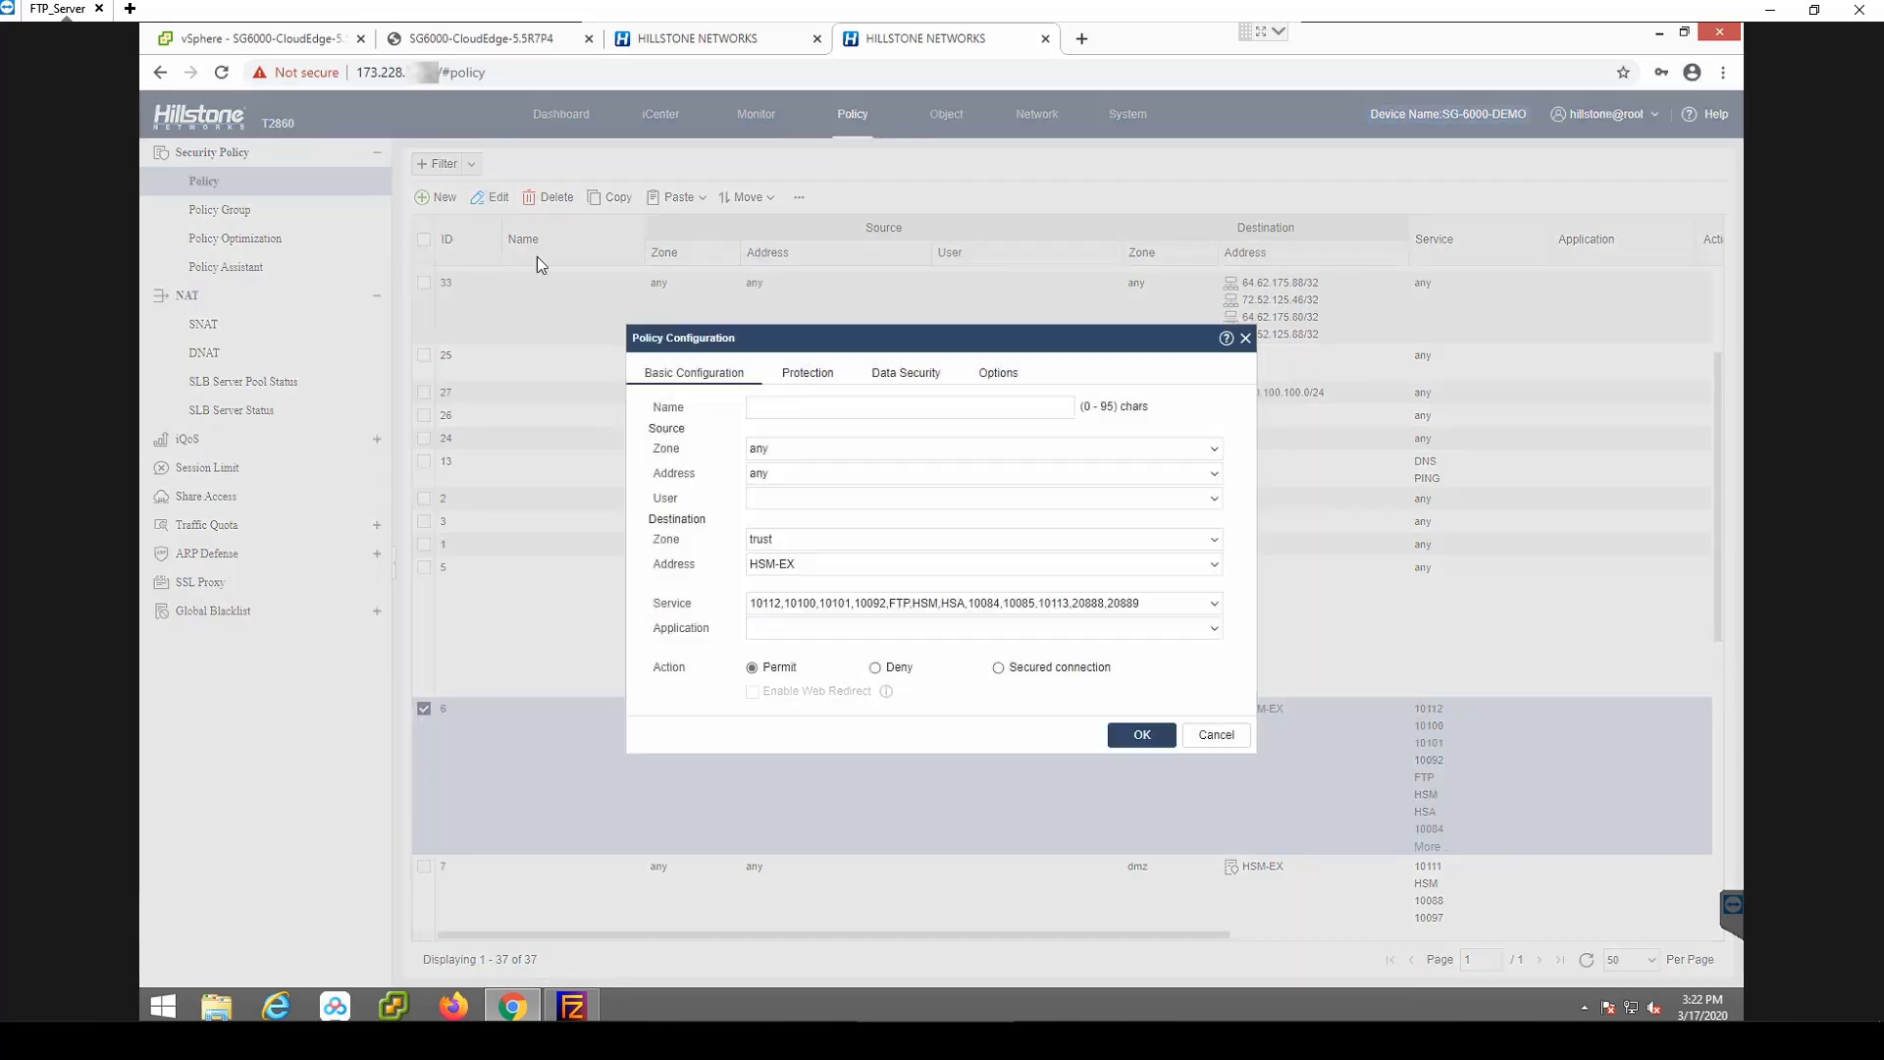
Add user-defined service 24433 to rule 6's services and save the policy.
left_click(1215, 603)
left_click(897, 710)
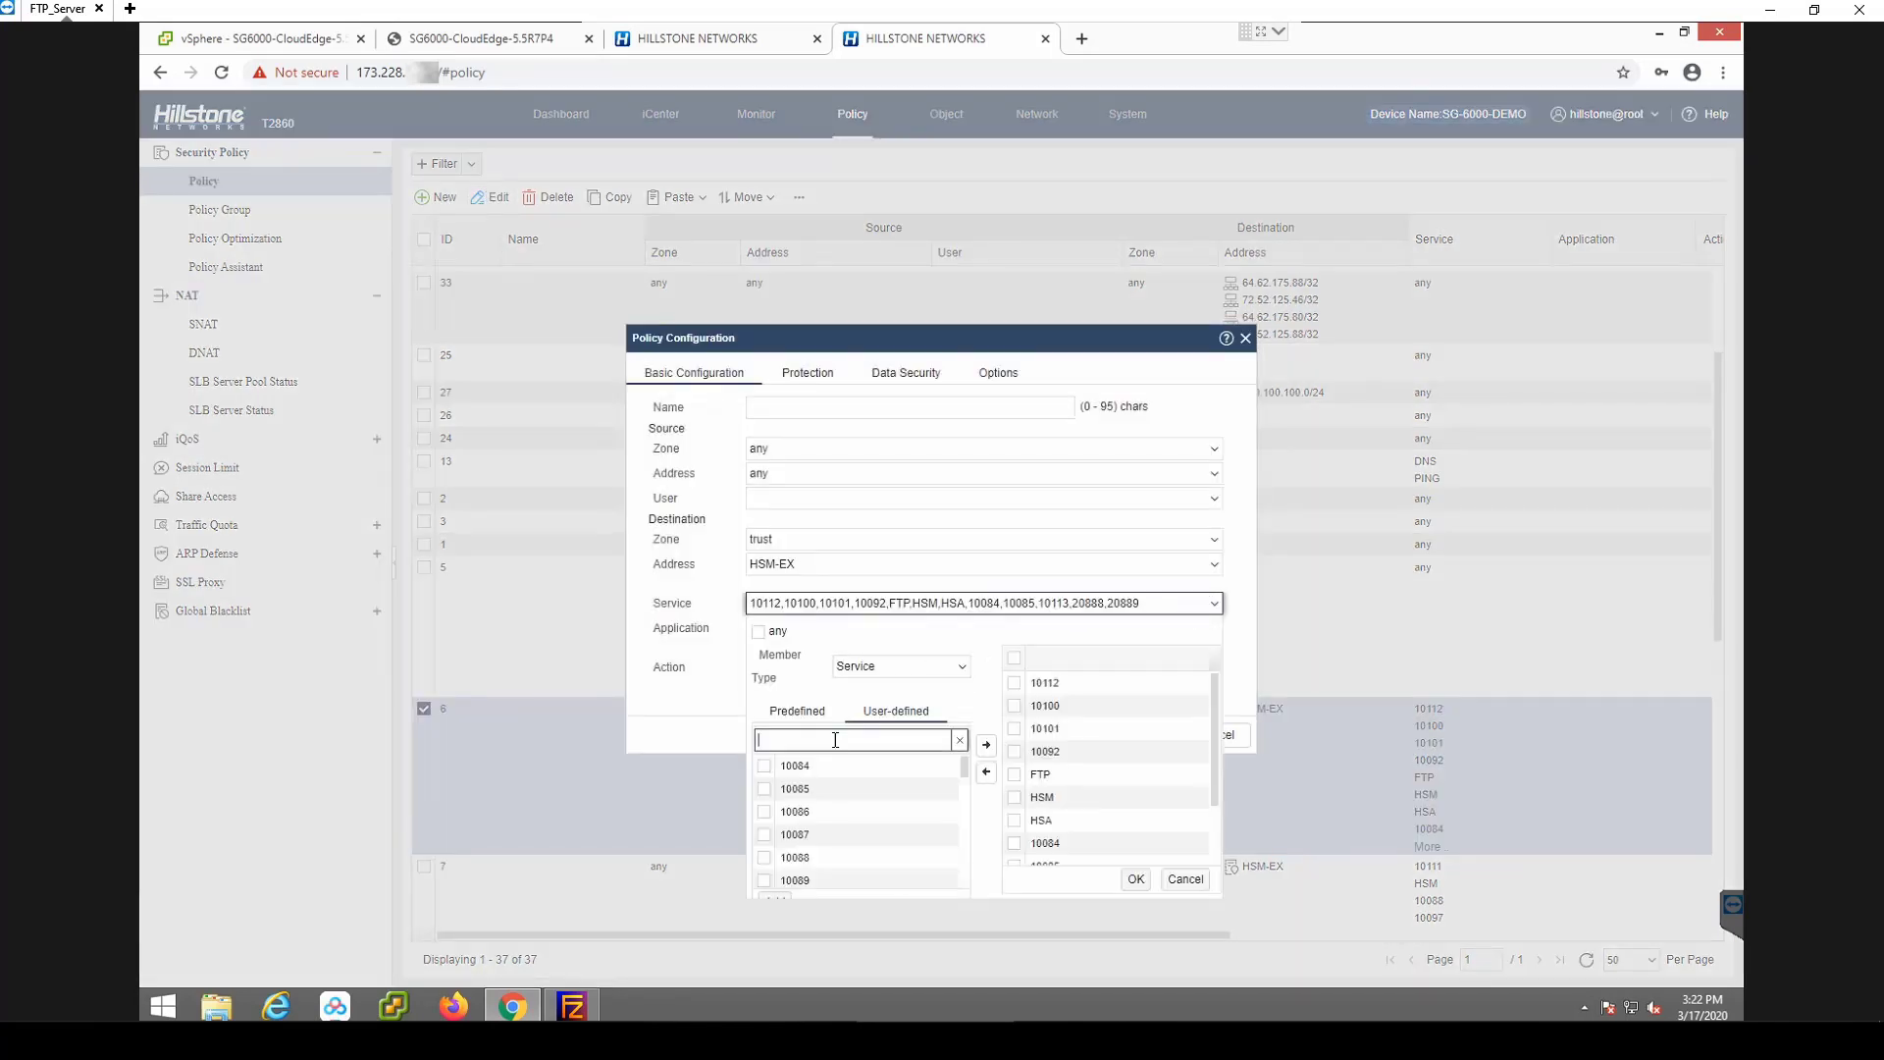
left_click(835, 740)
type("244")
left_click(765, 765)
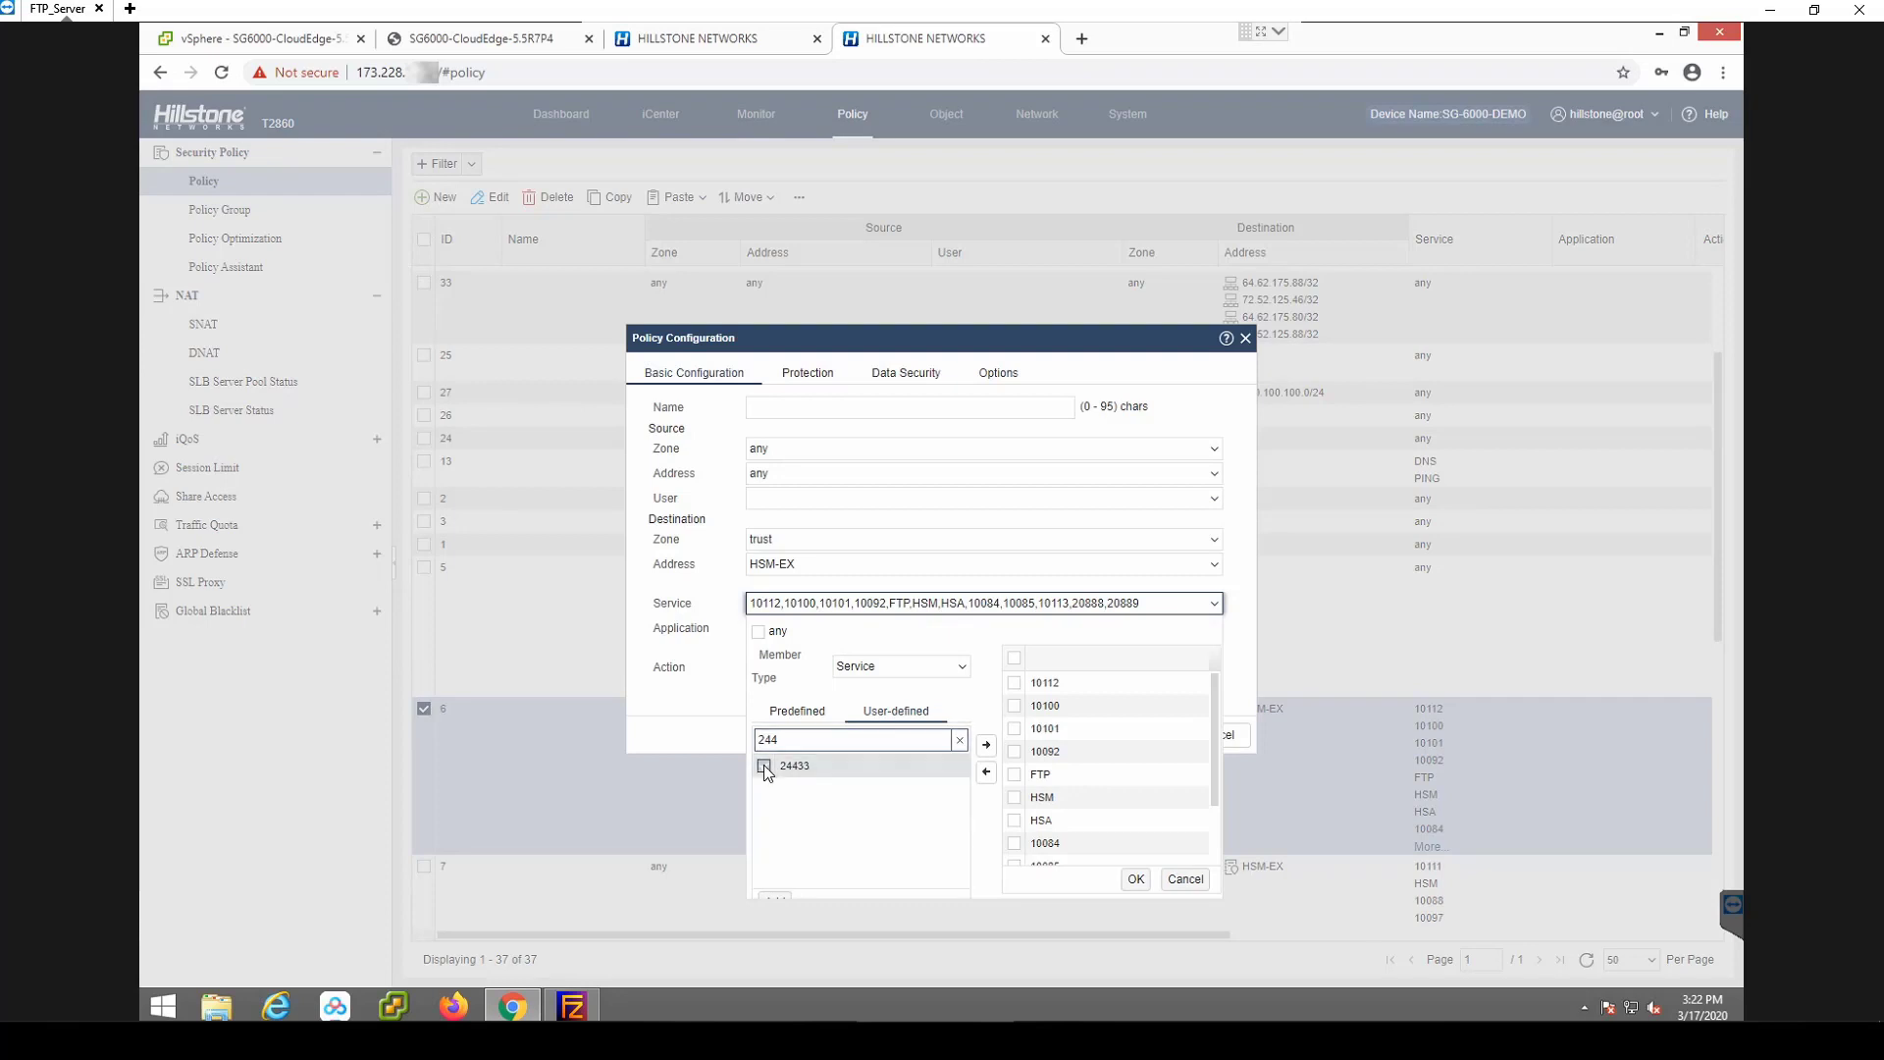
left_click(986, 744)
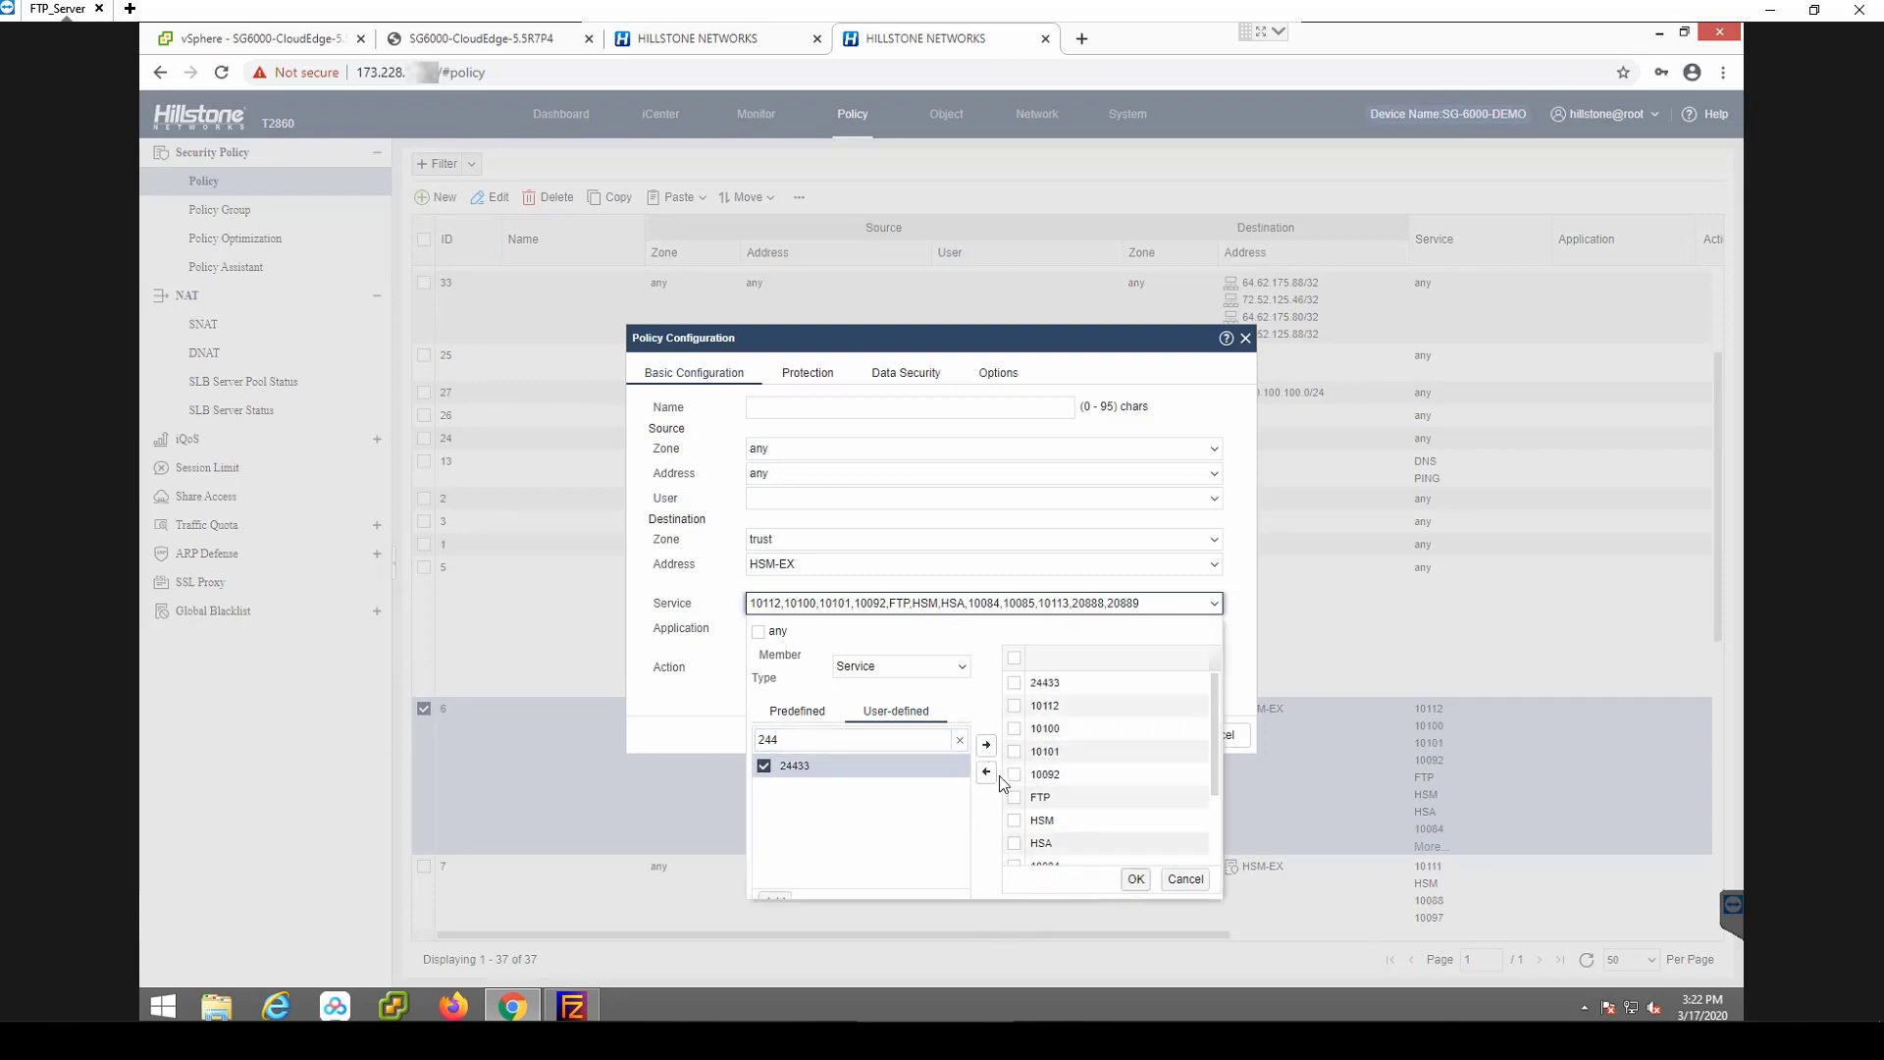
left_click_drag(1210, 766, 1205, 815)
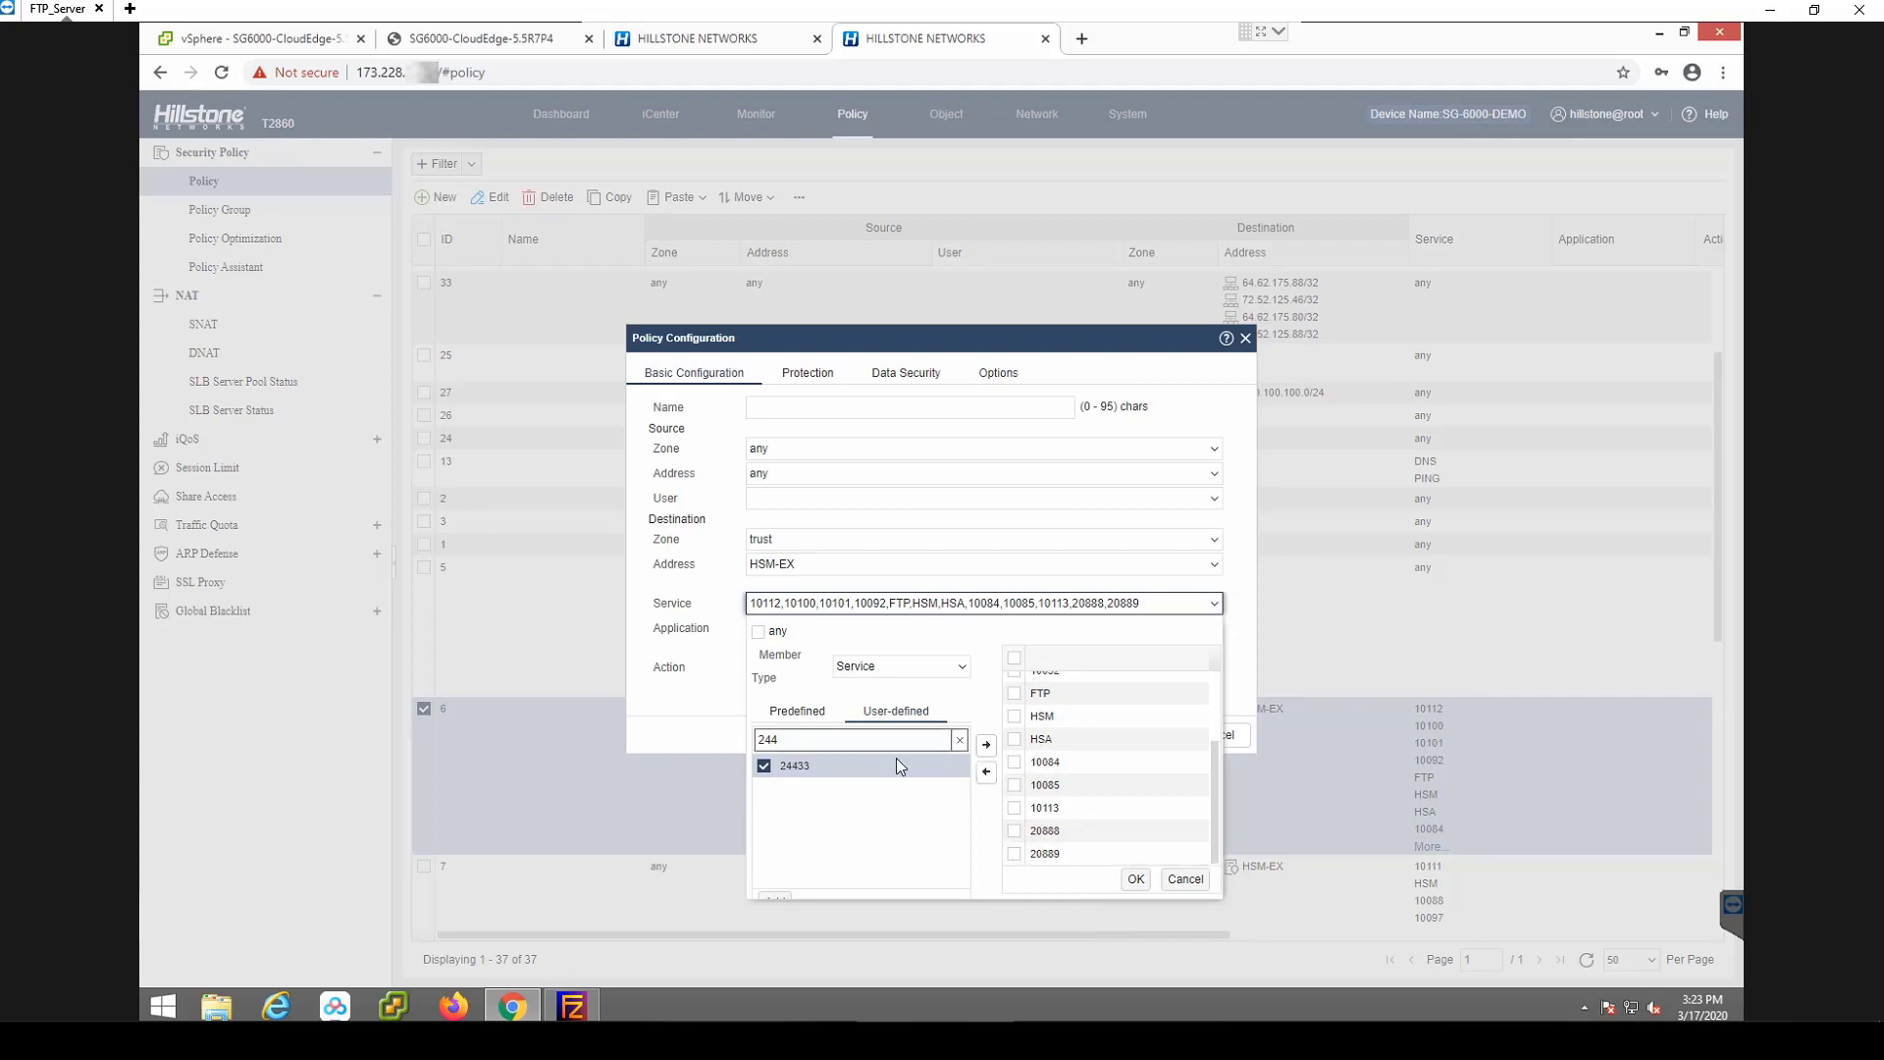
left_click_drag(1215, 809, 1225, 710)
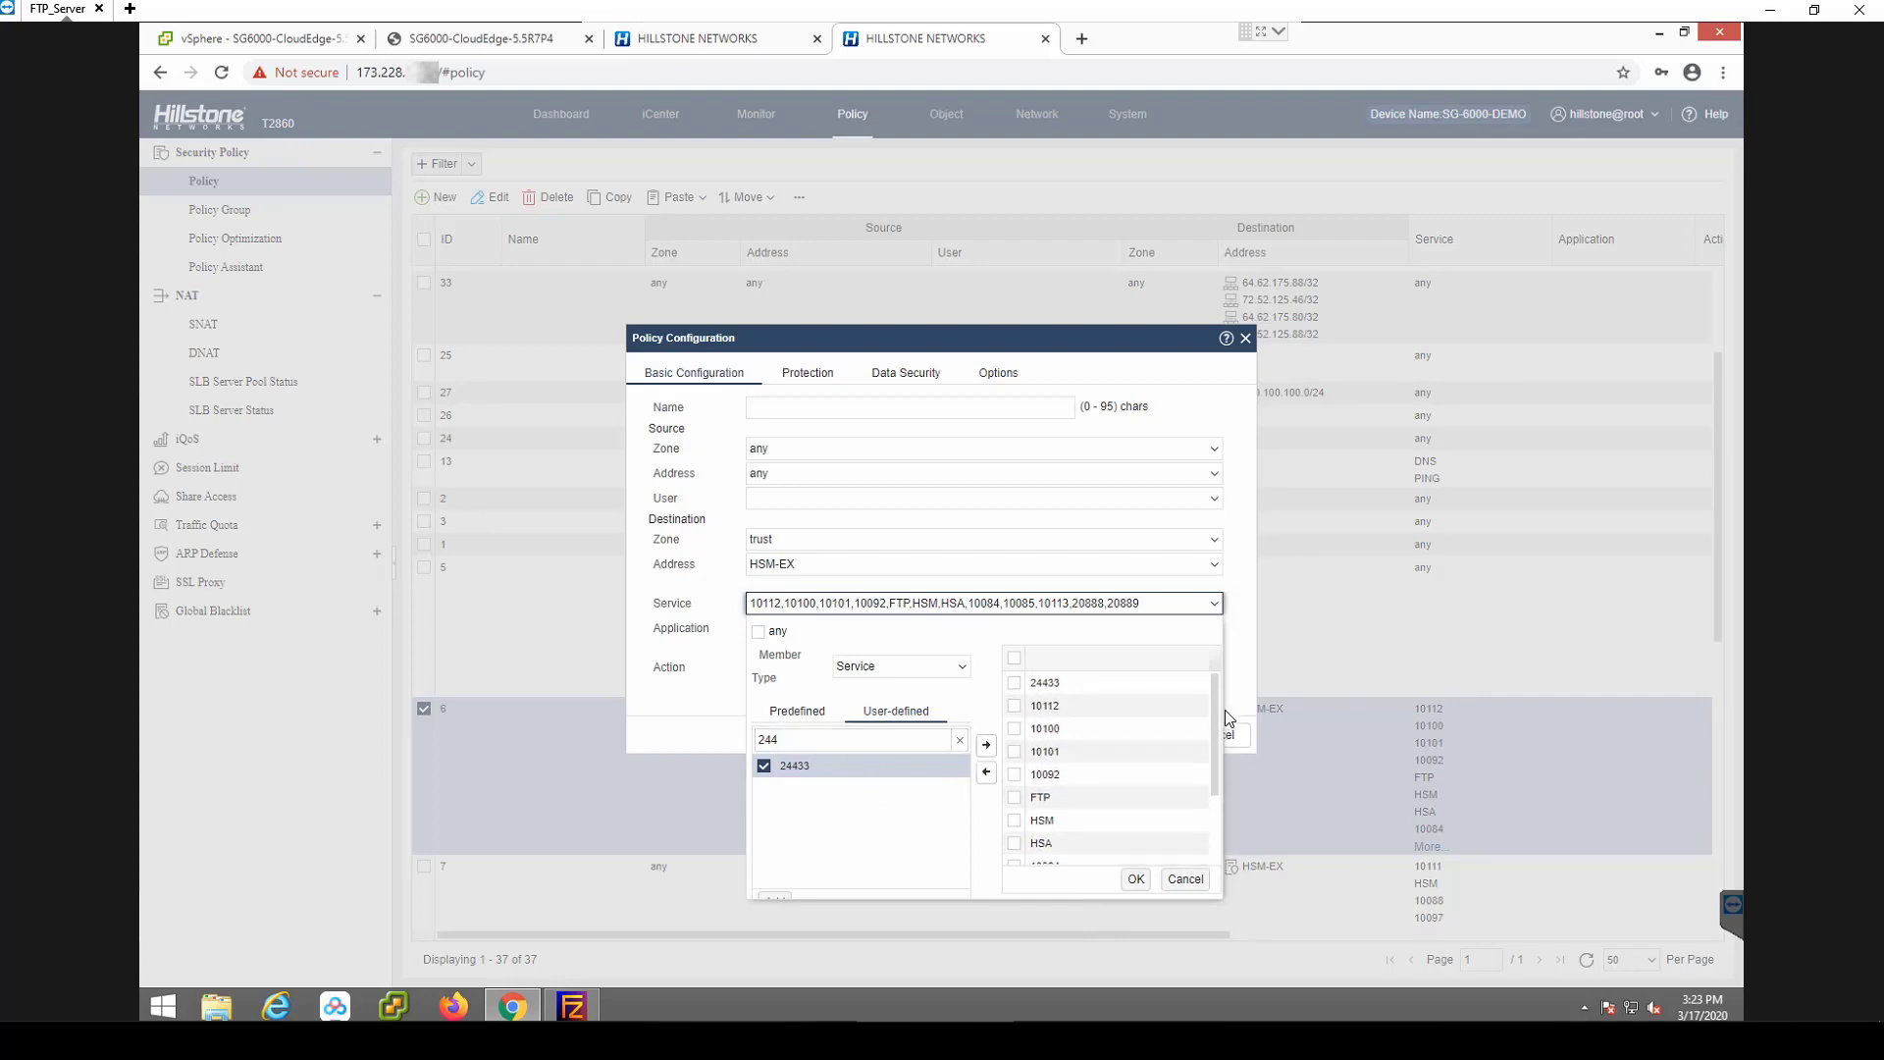
left_click(1135, 878)
left_click(1146, 736)
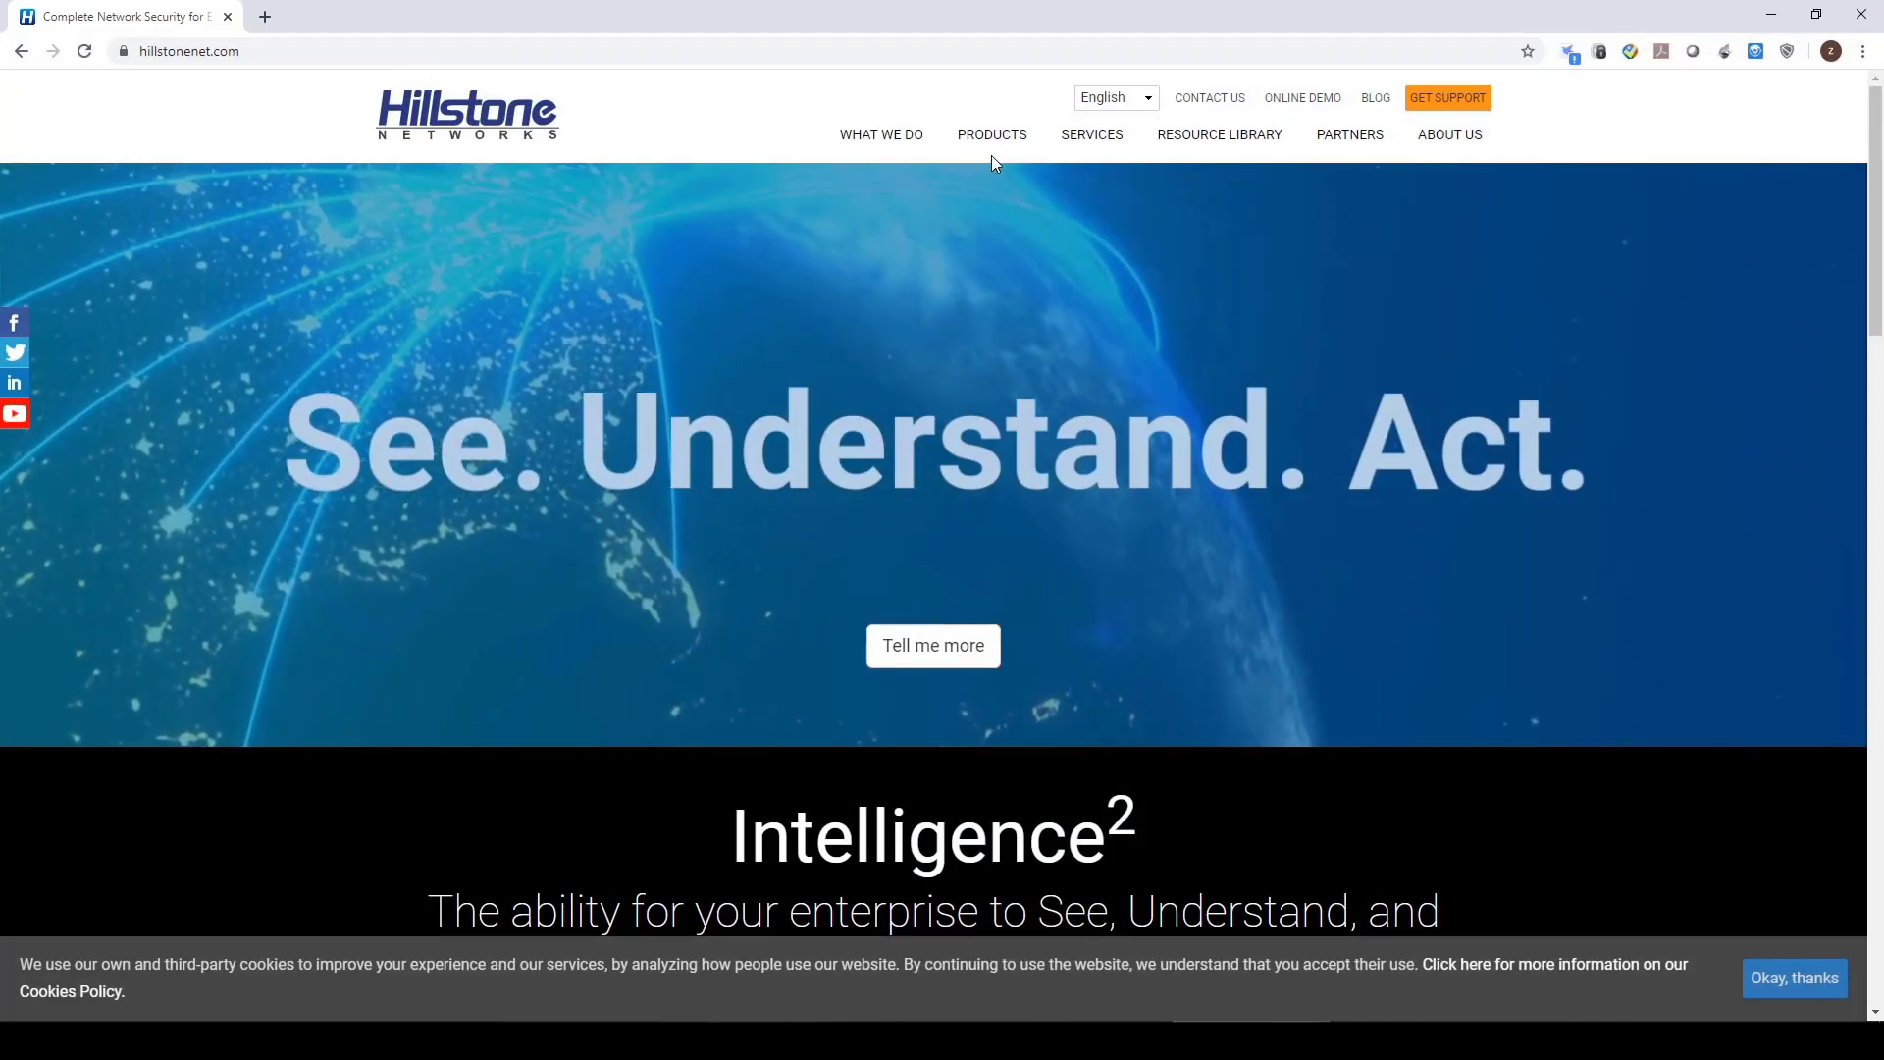
Open the E-Series Next-Generation Firewalls page and scroll to the VPN Client Download links.
mouse_move(993, 139)
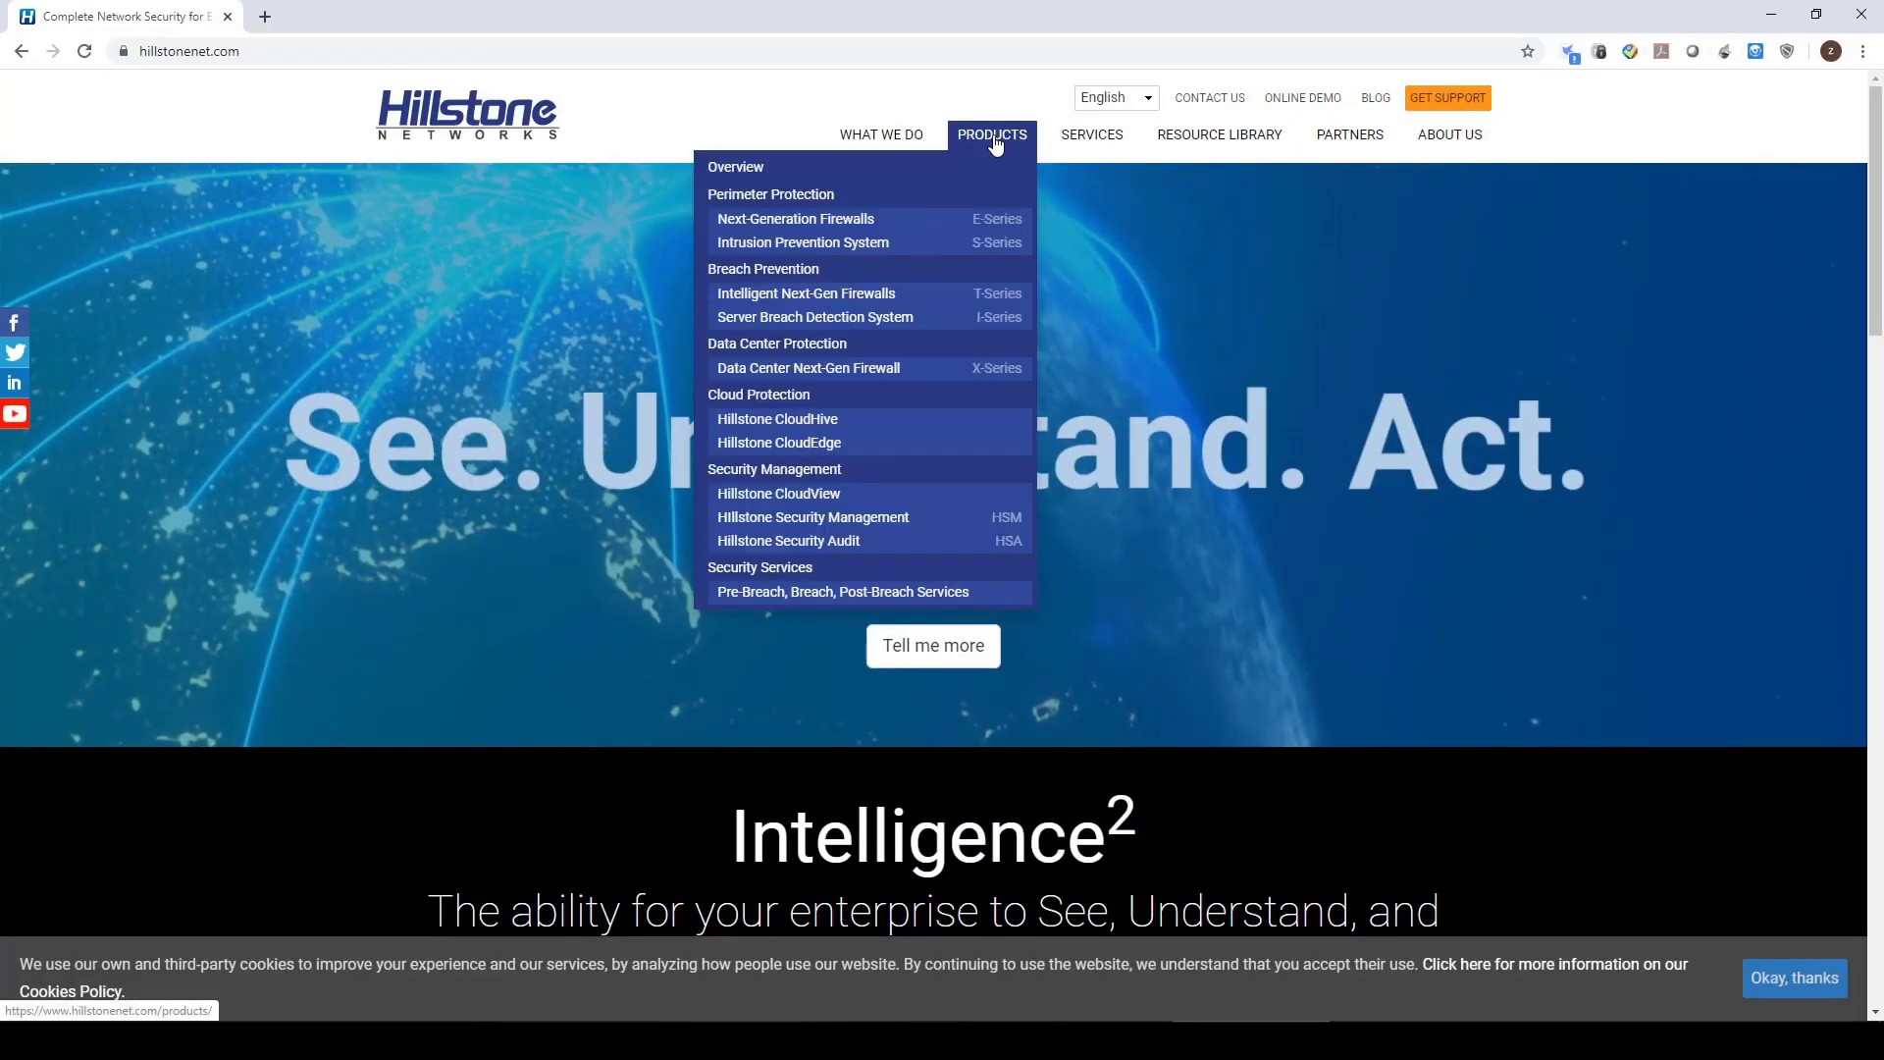
left_click(952, 229)
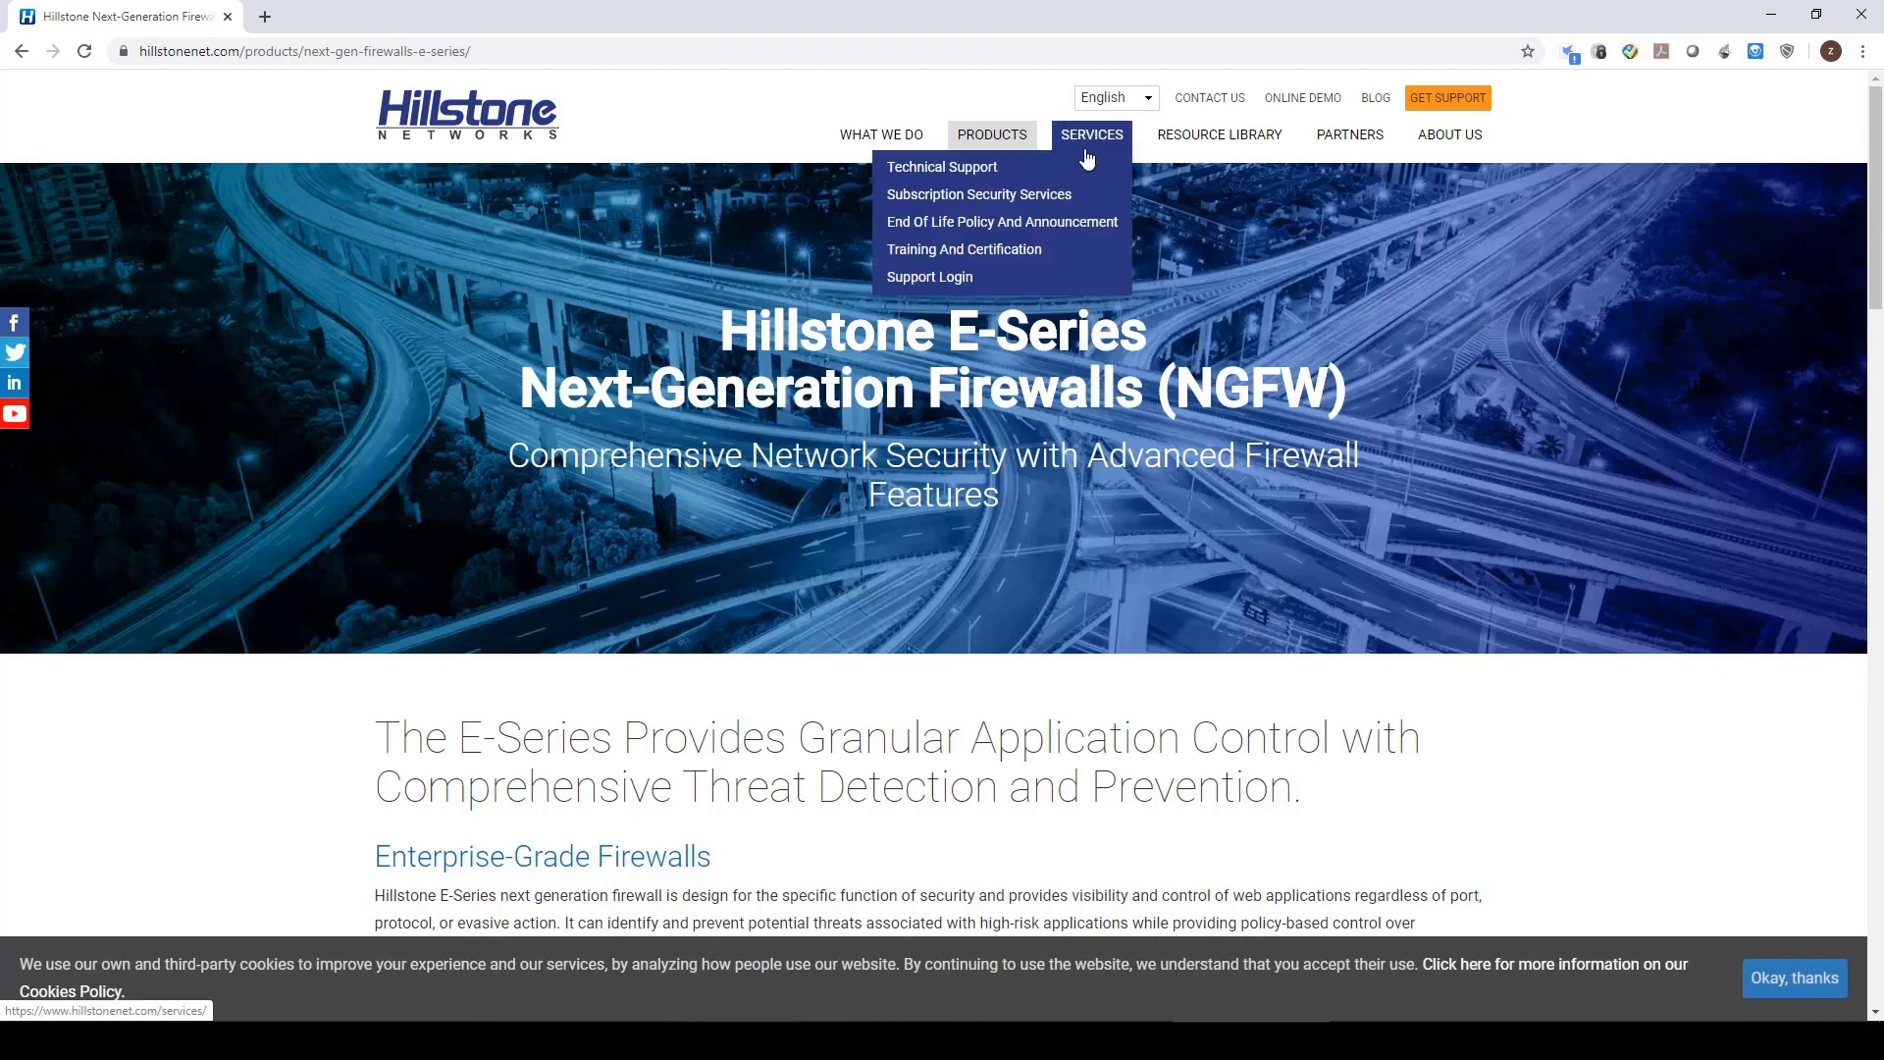
scroll(1169, 429, "down", 20)
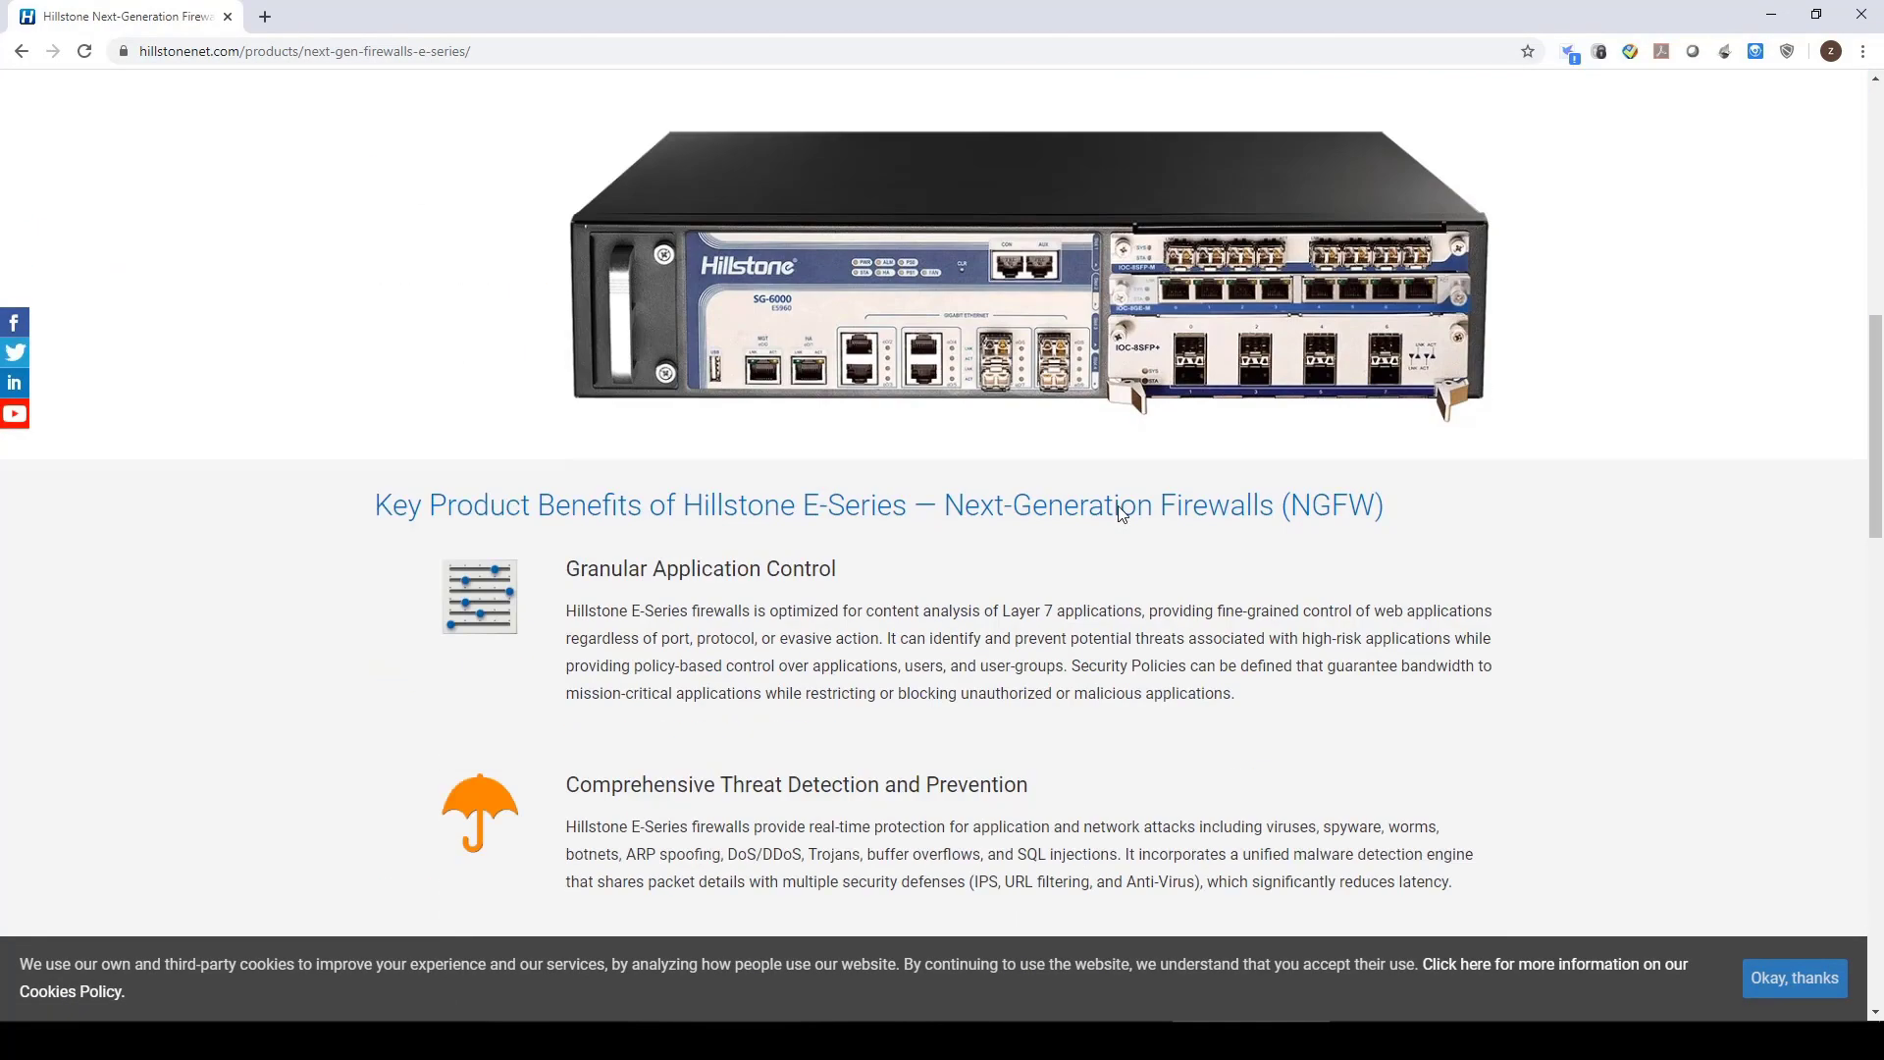
scroll(1122, 515, "down", 9)
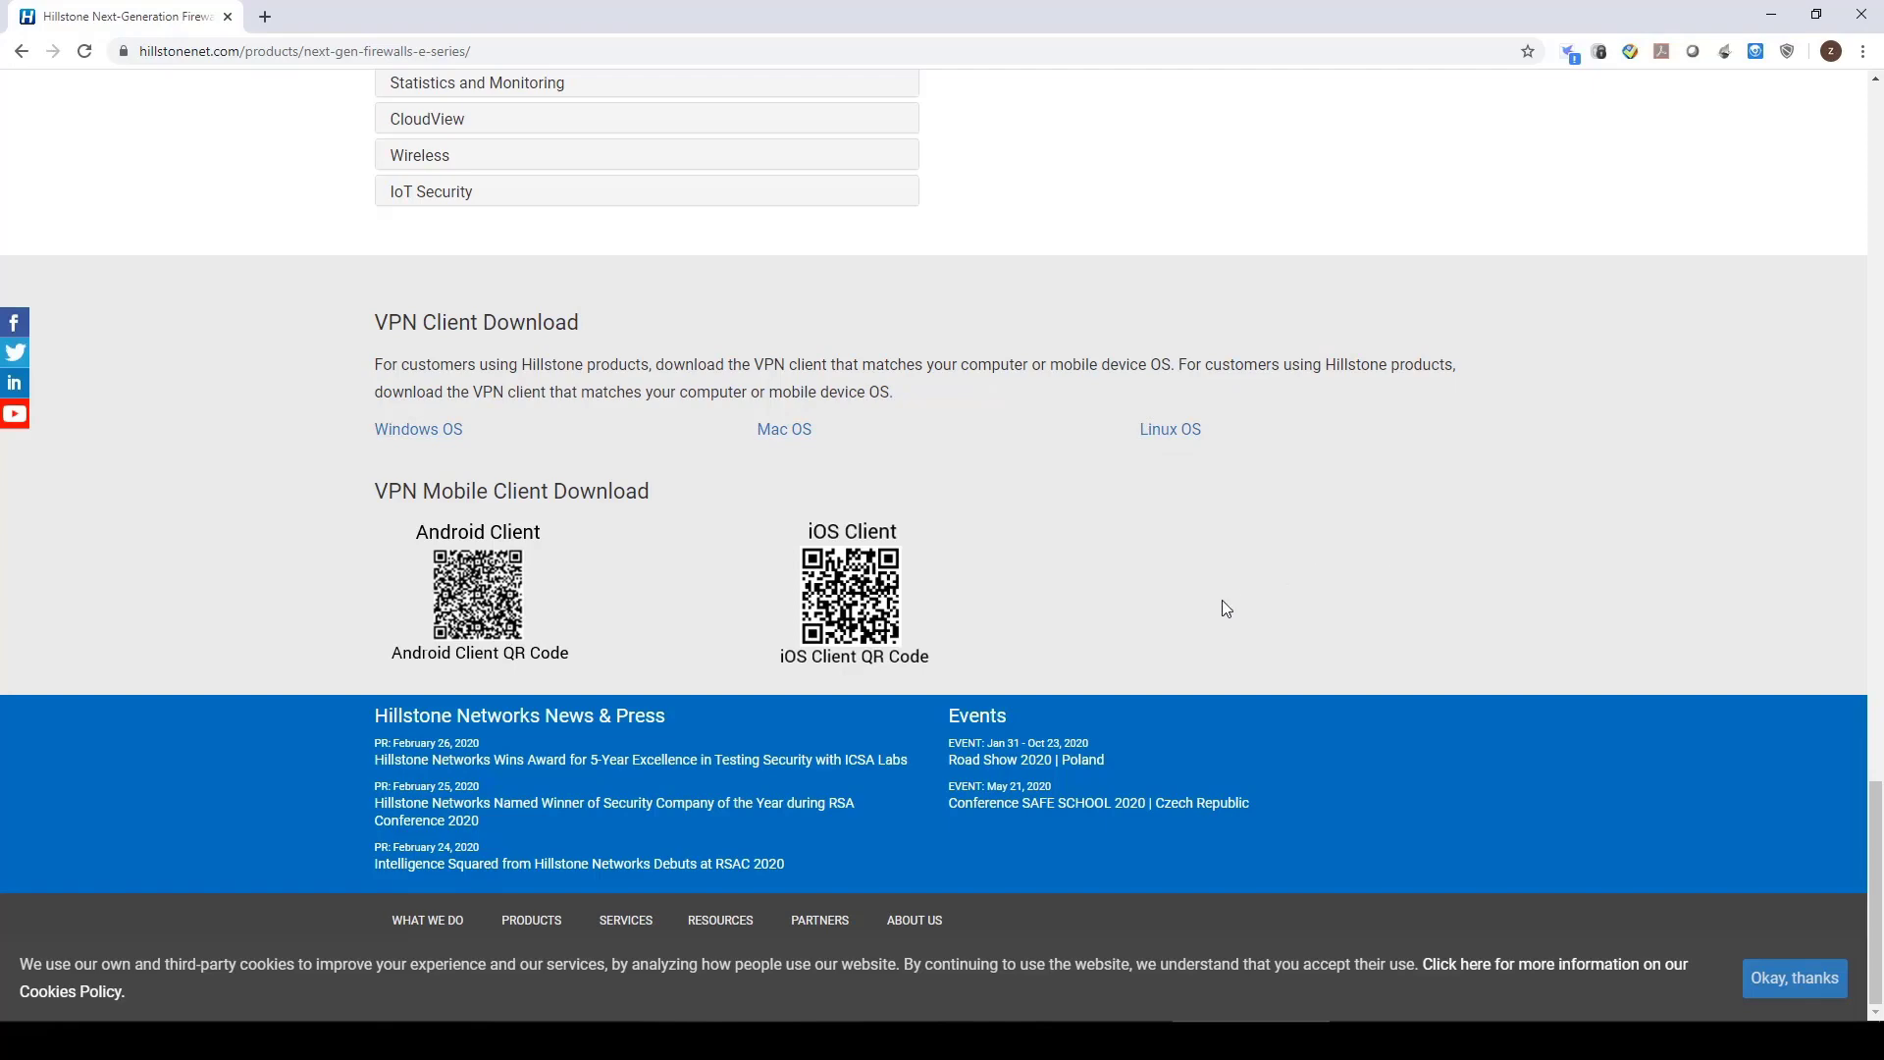
Launch Hillstone Secure Connect from its desktop shortcut.
left_click(1771, 14)
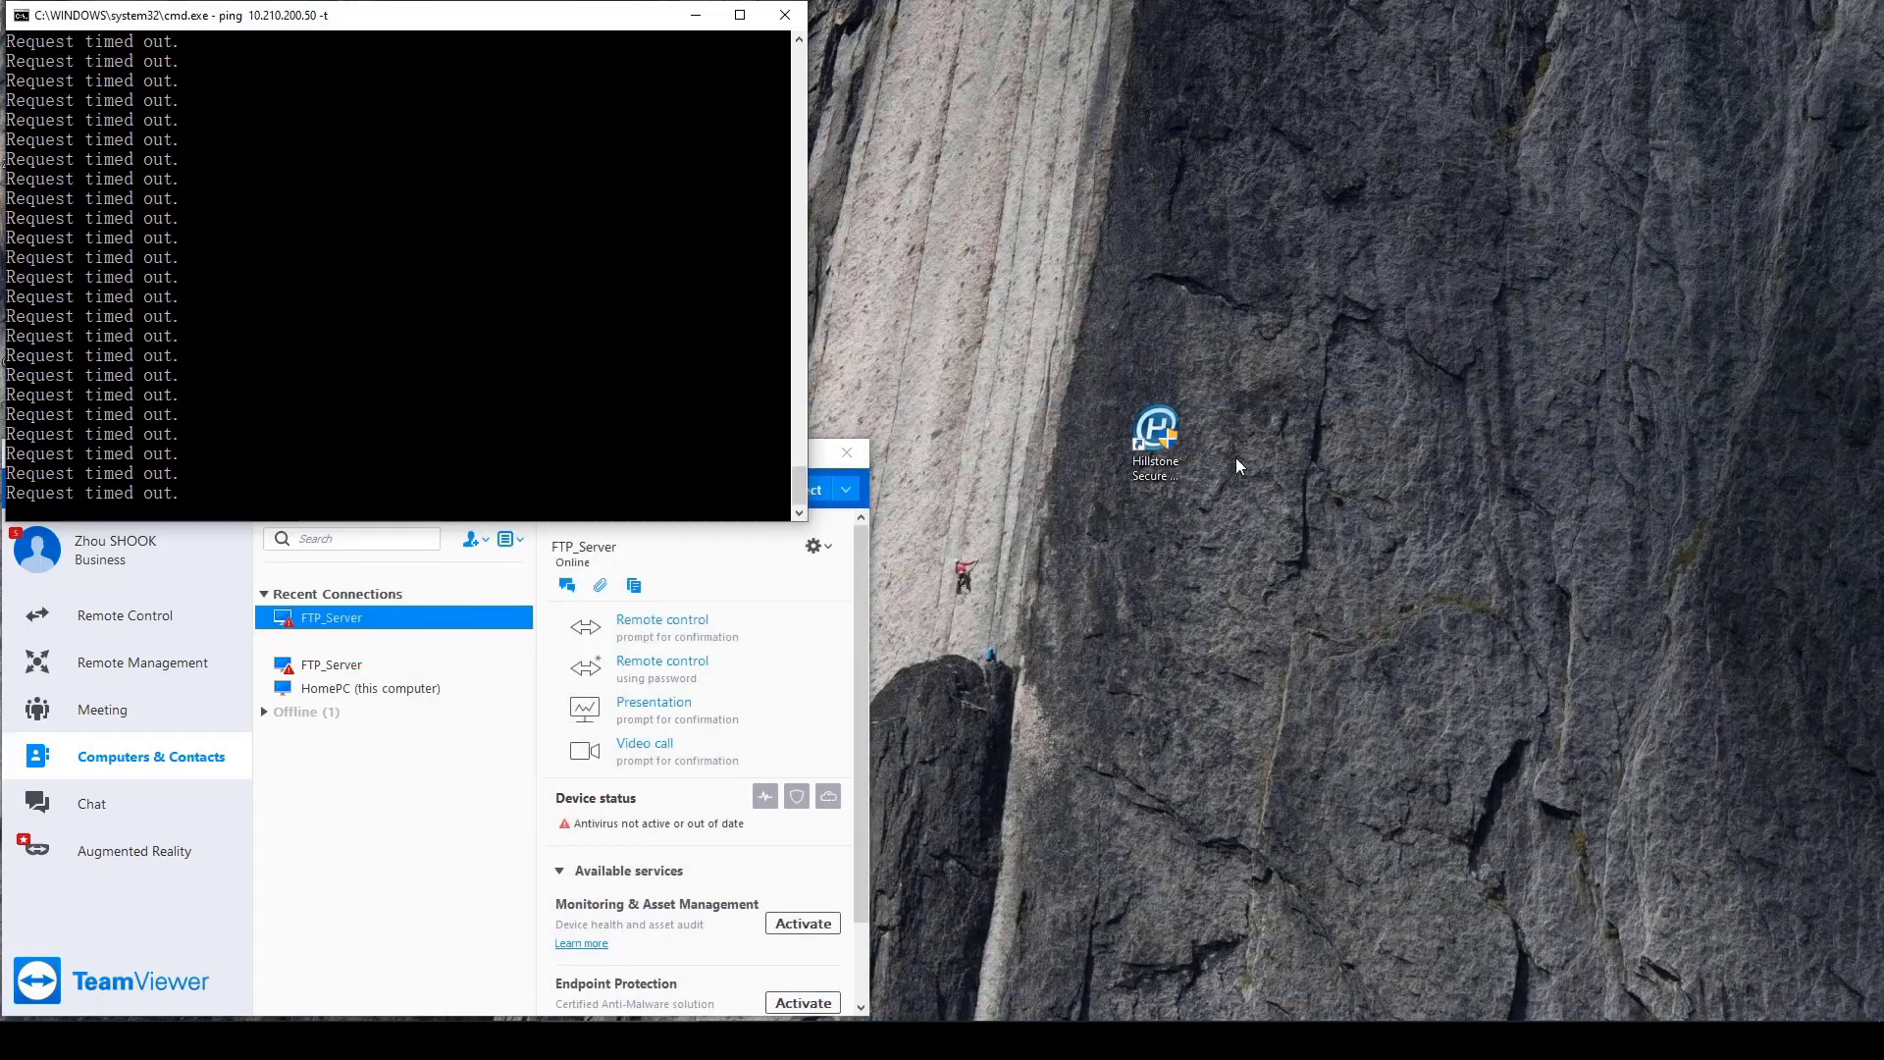
left_click(1161, 435)
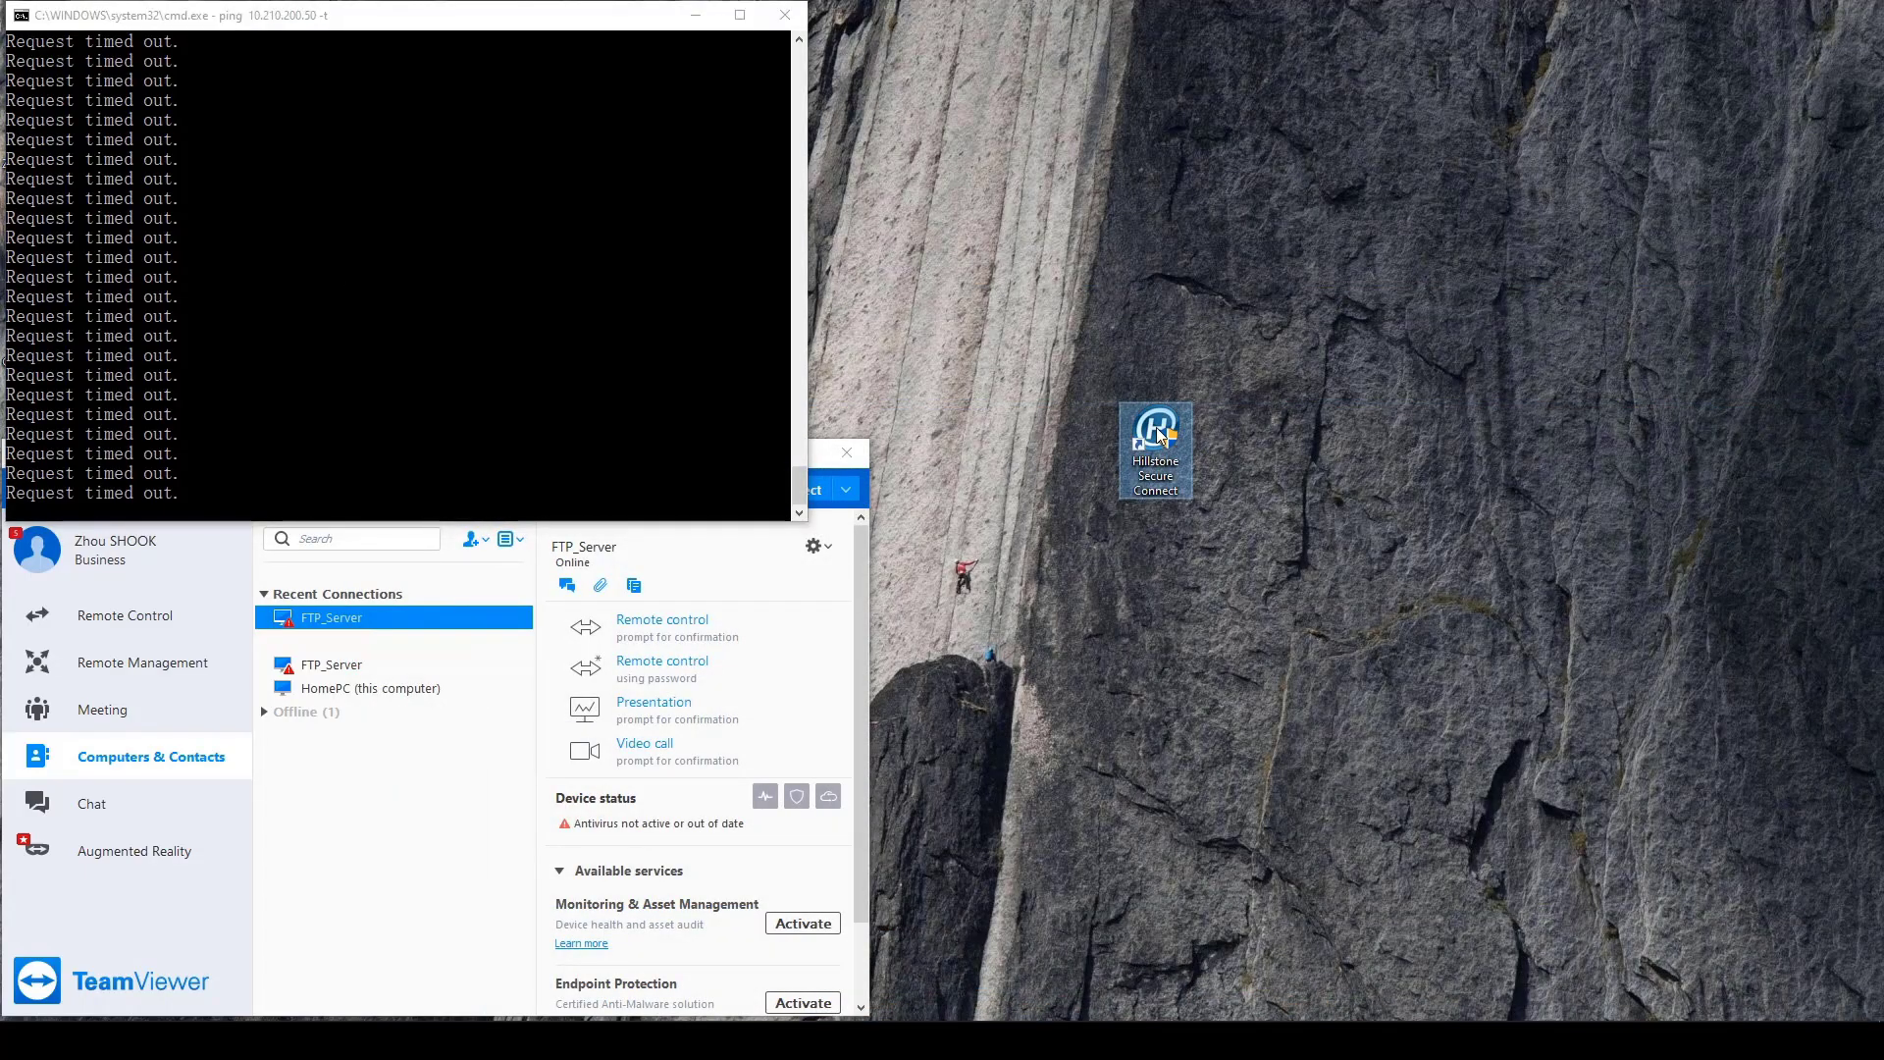
double_click(1161, 434)
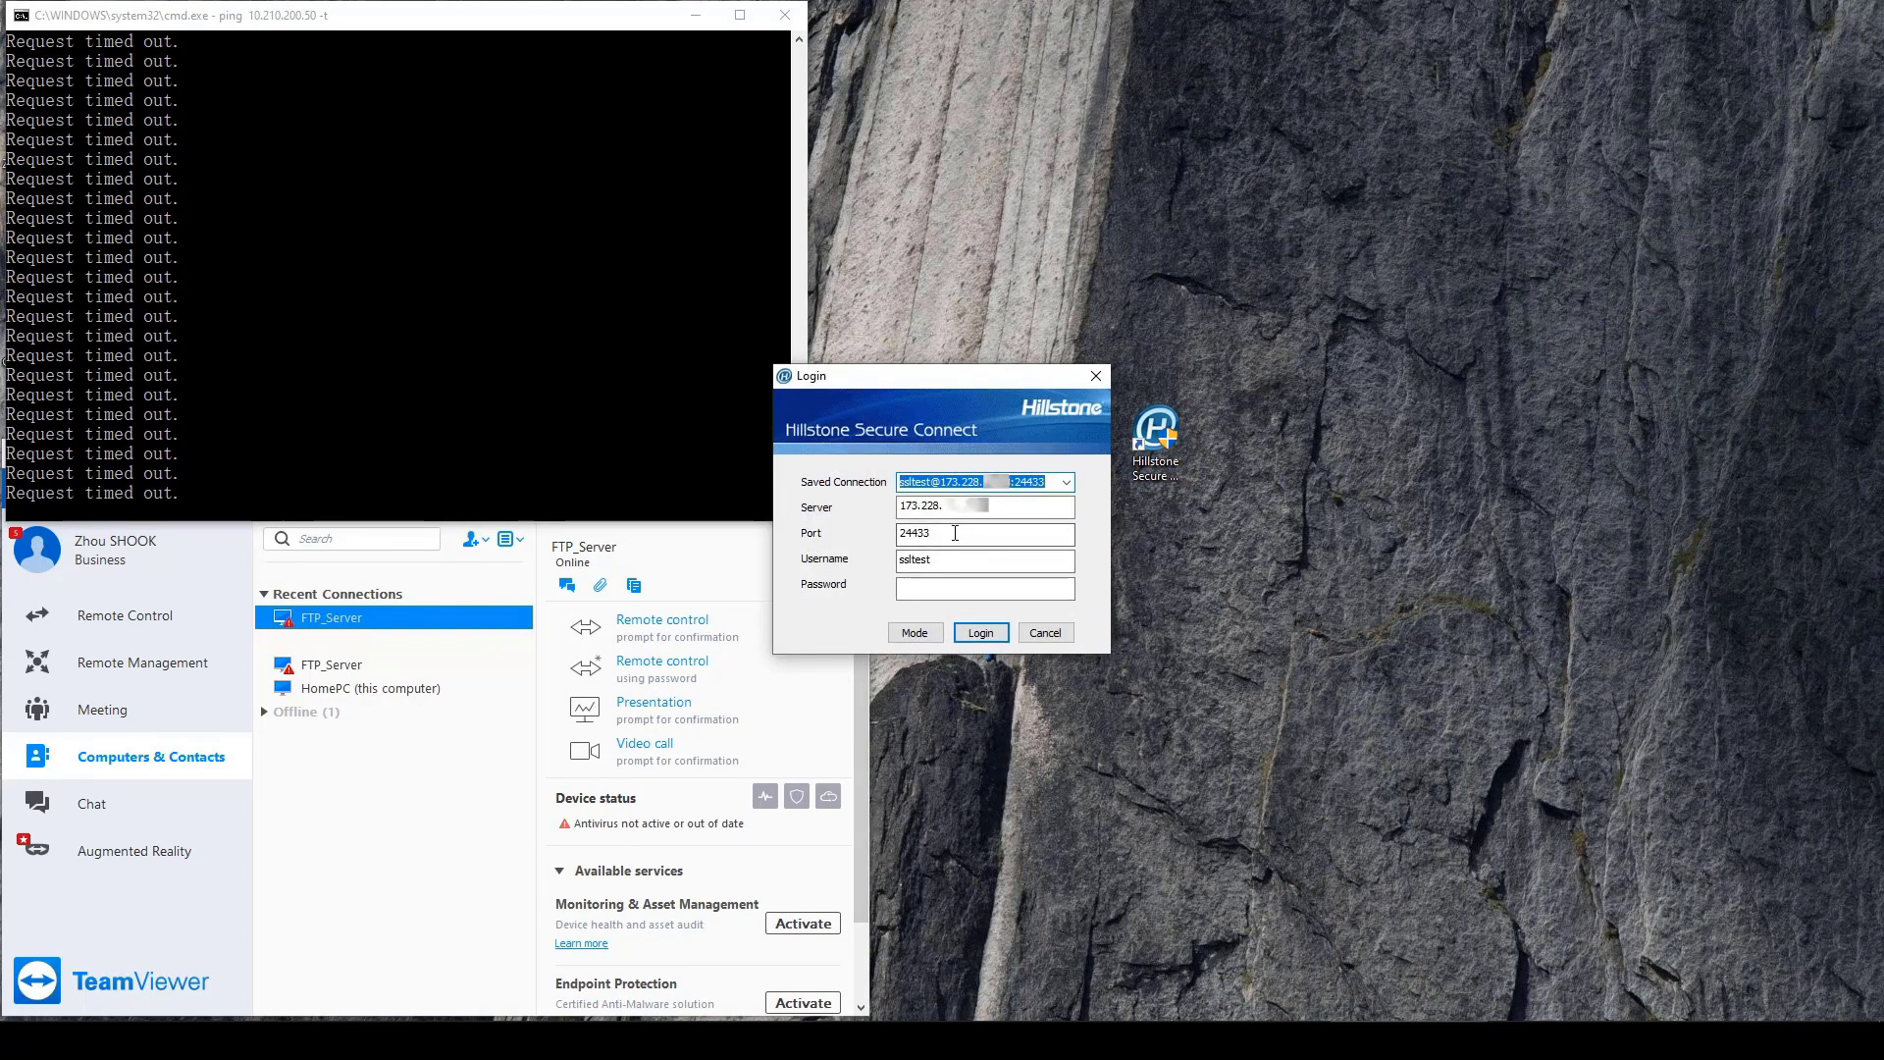
Log in to the SSL VPN with the account password and view the connection's Network Information.
left_click(941, 585)
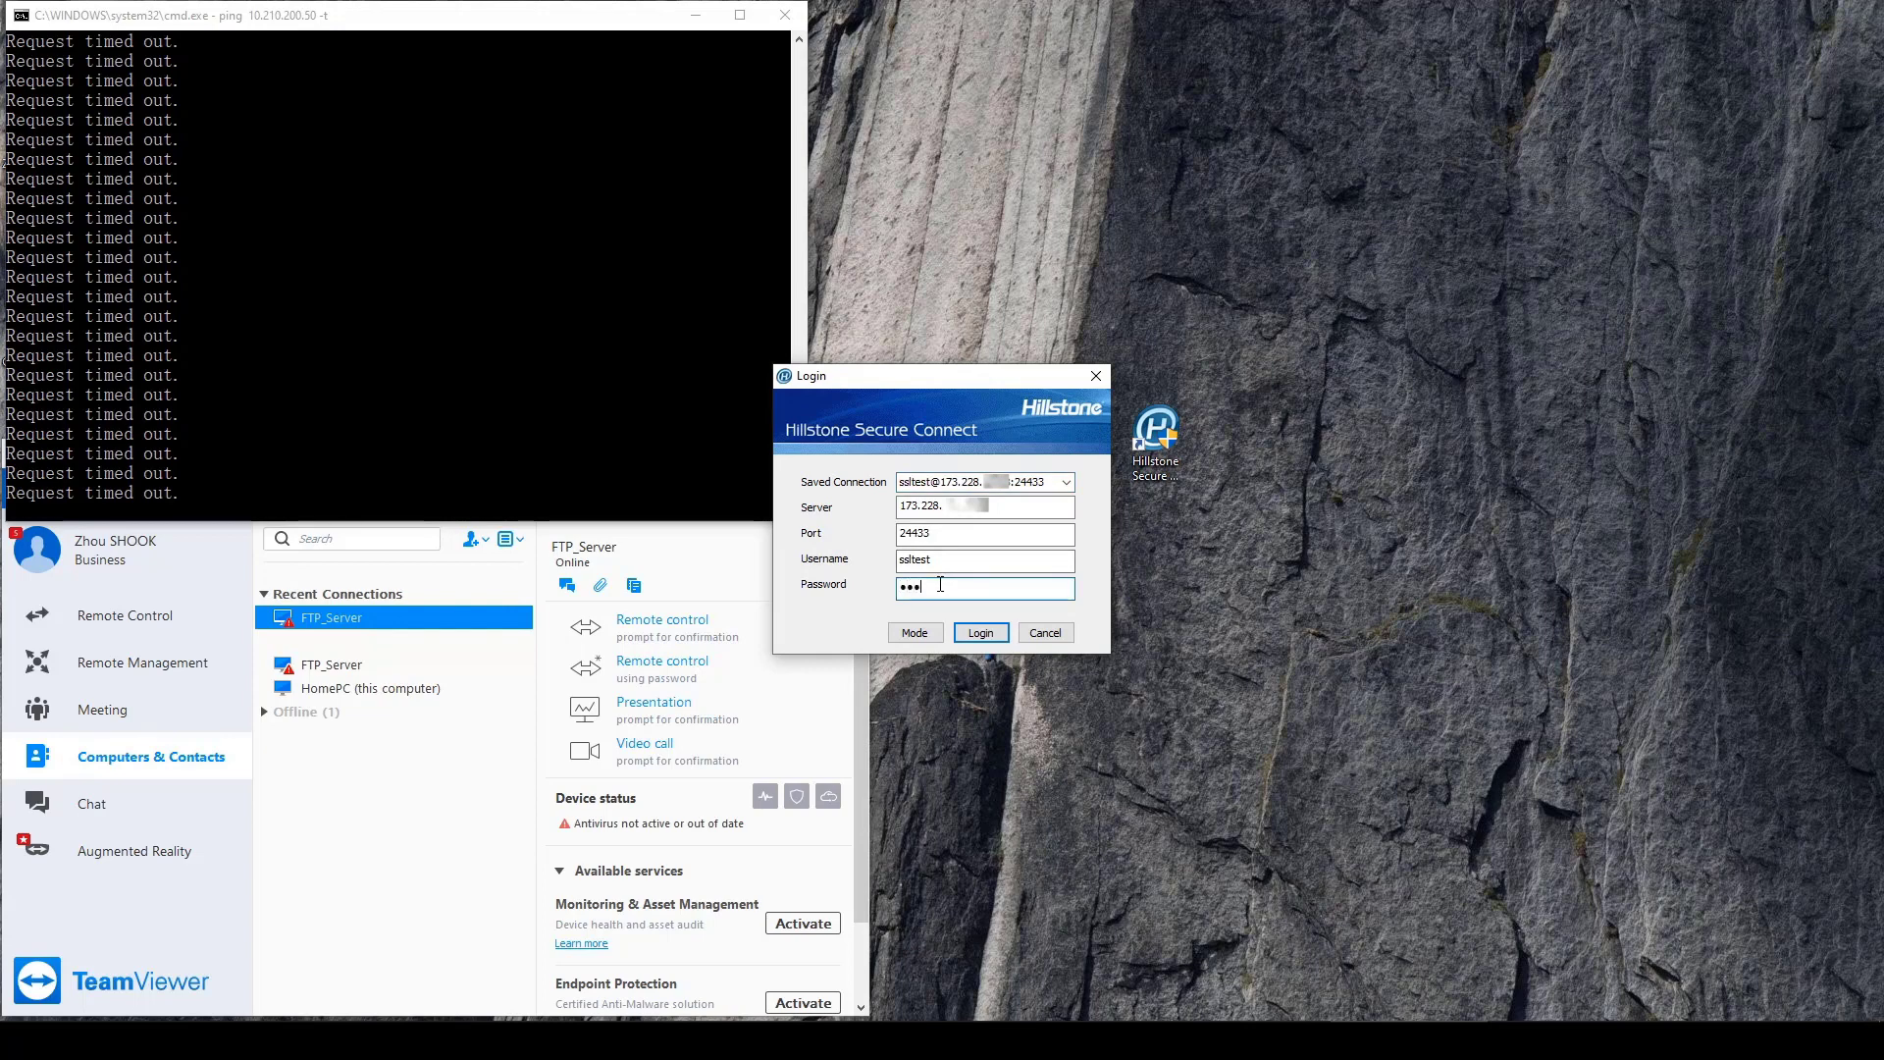
type("••••••")
left_click(991, 638)
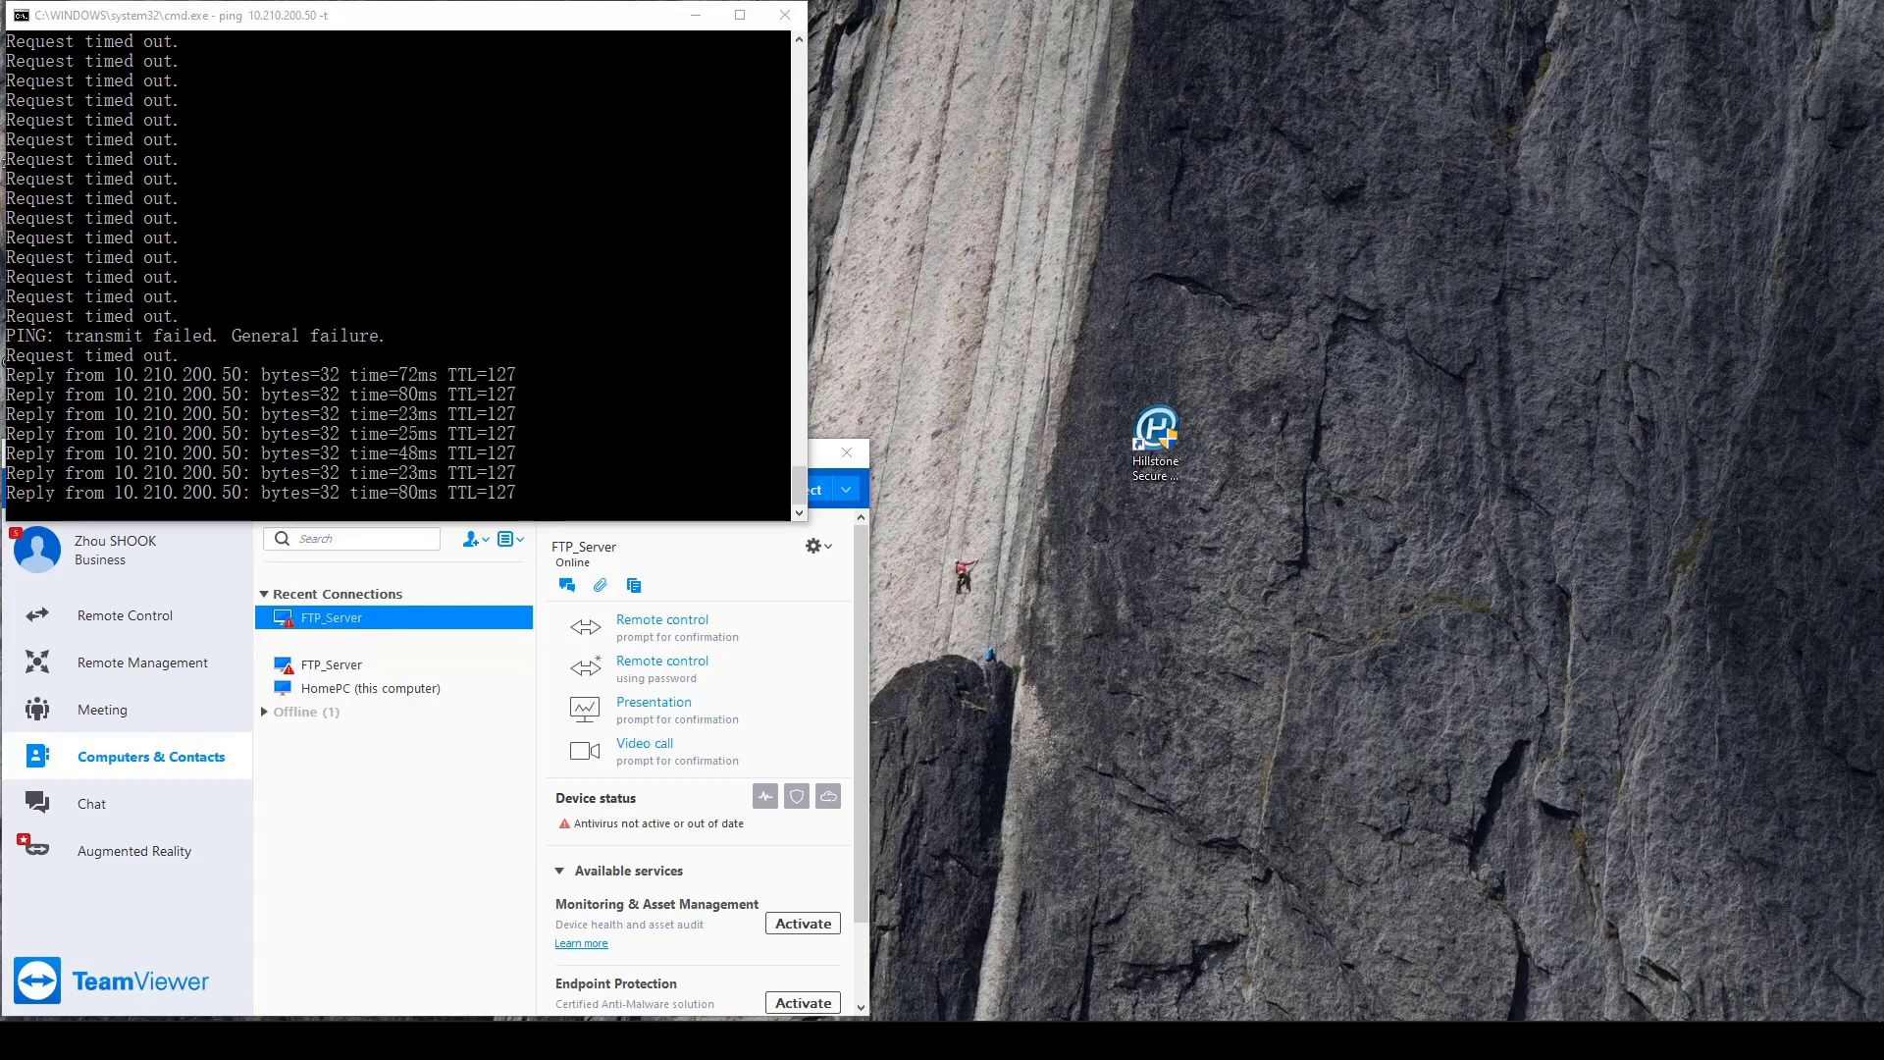
left_click(1628, 1040)
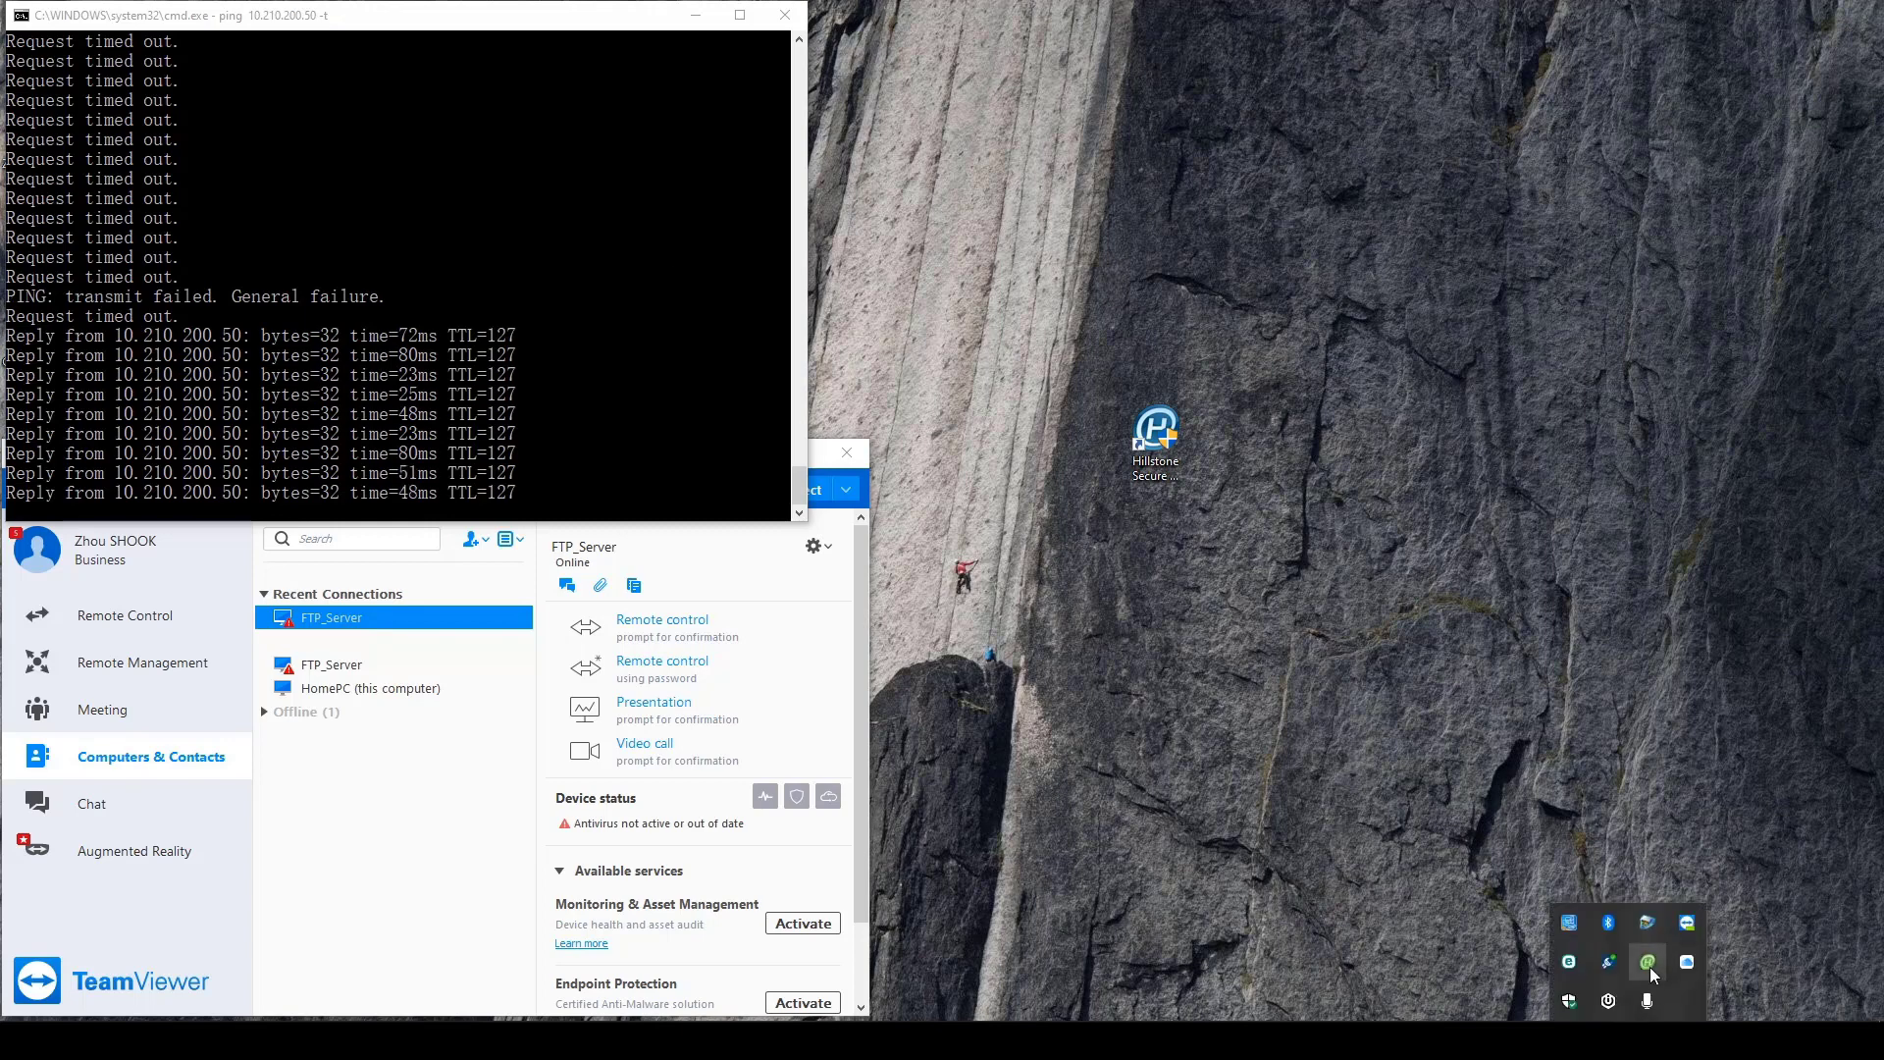
double_click(1649, 964)
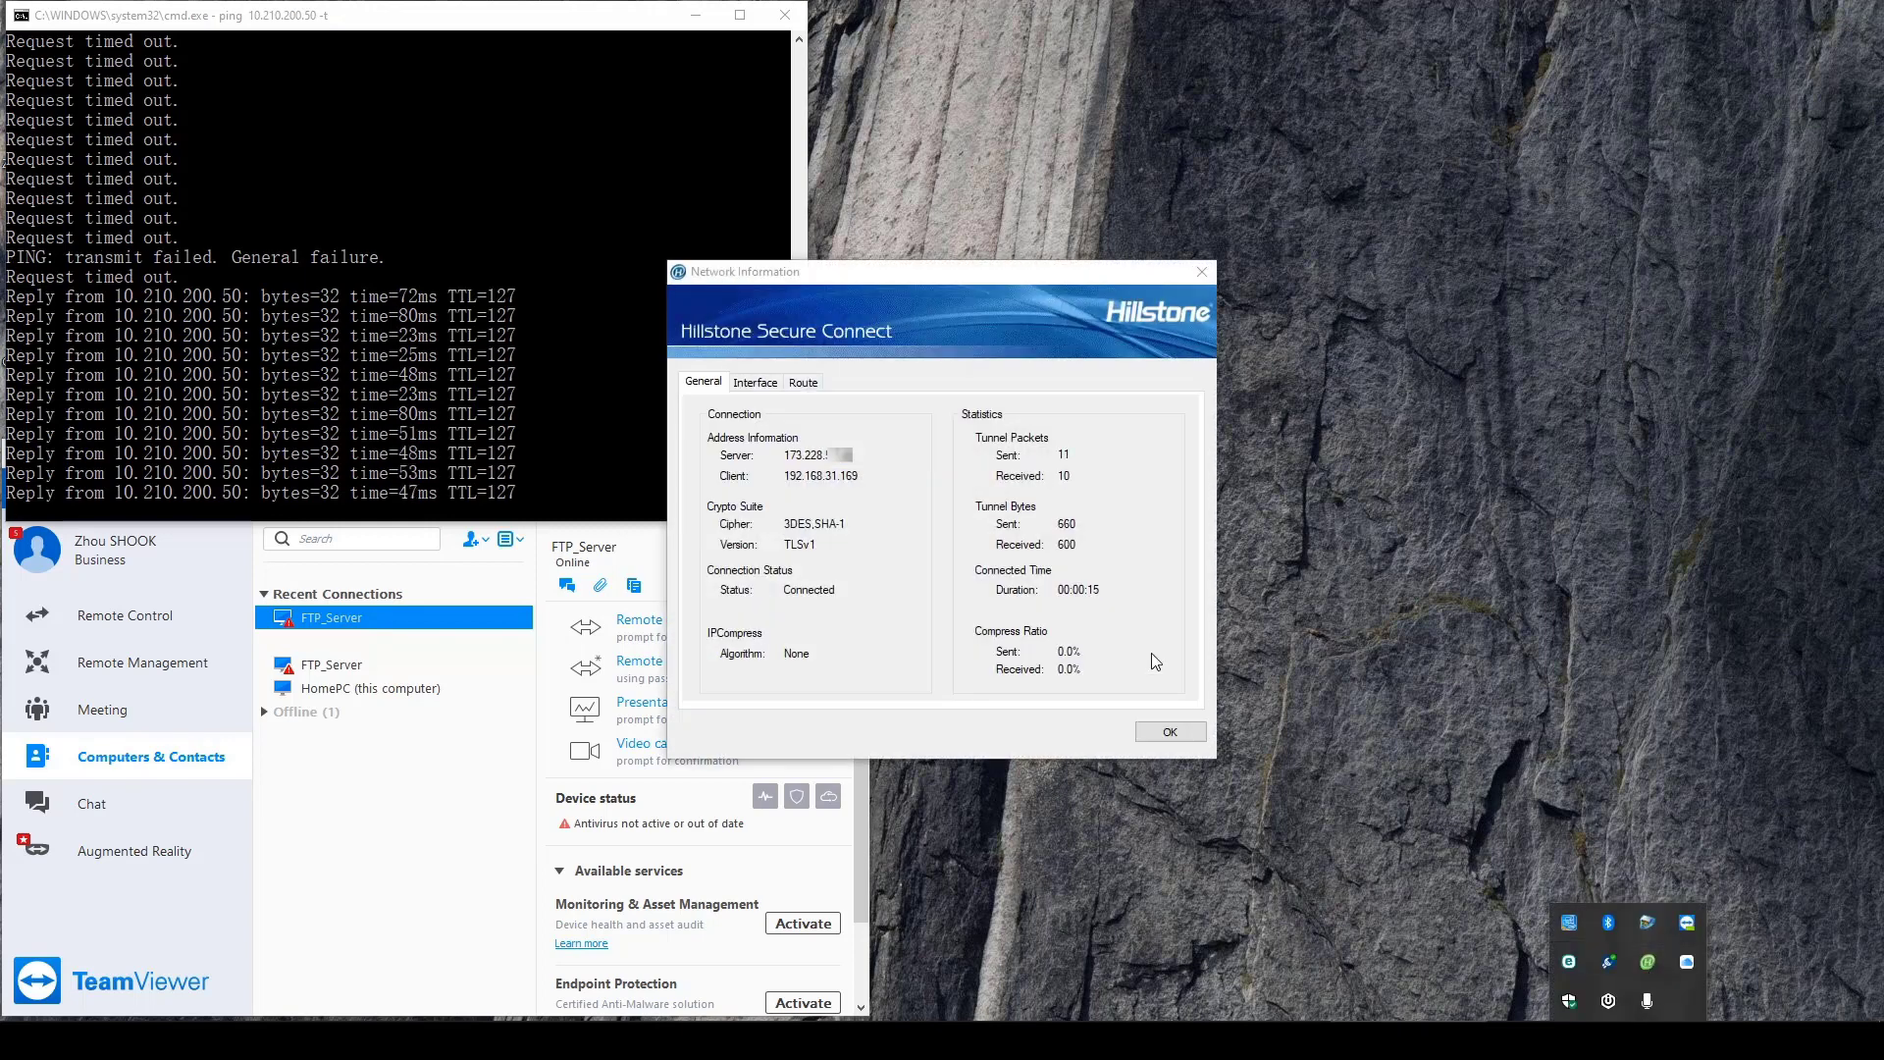